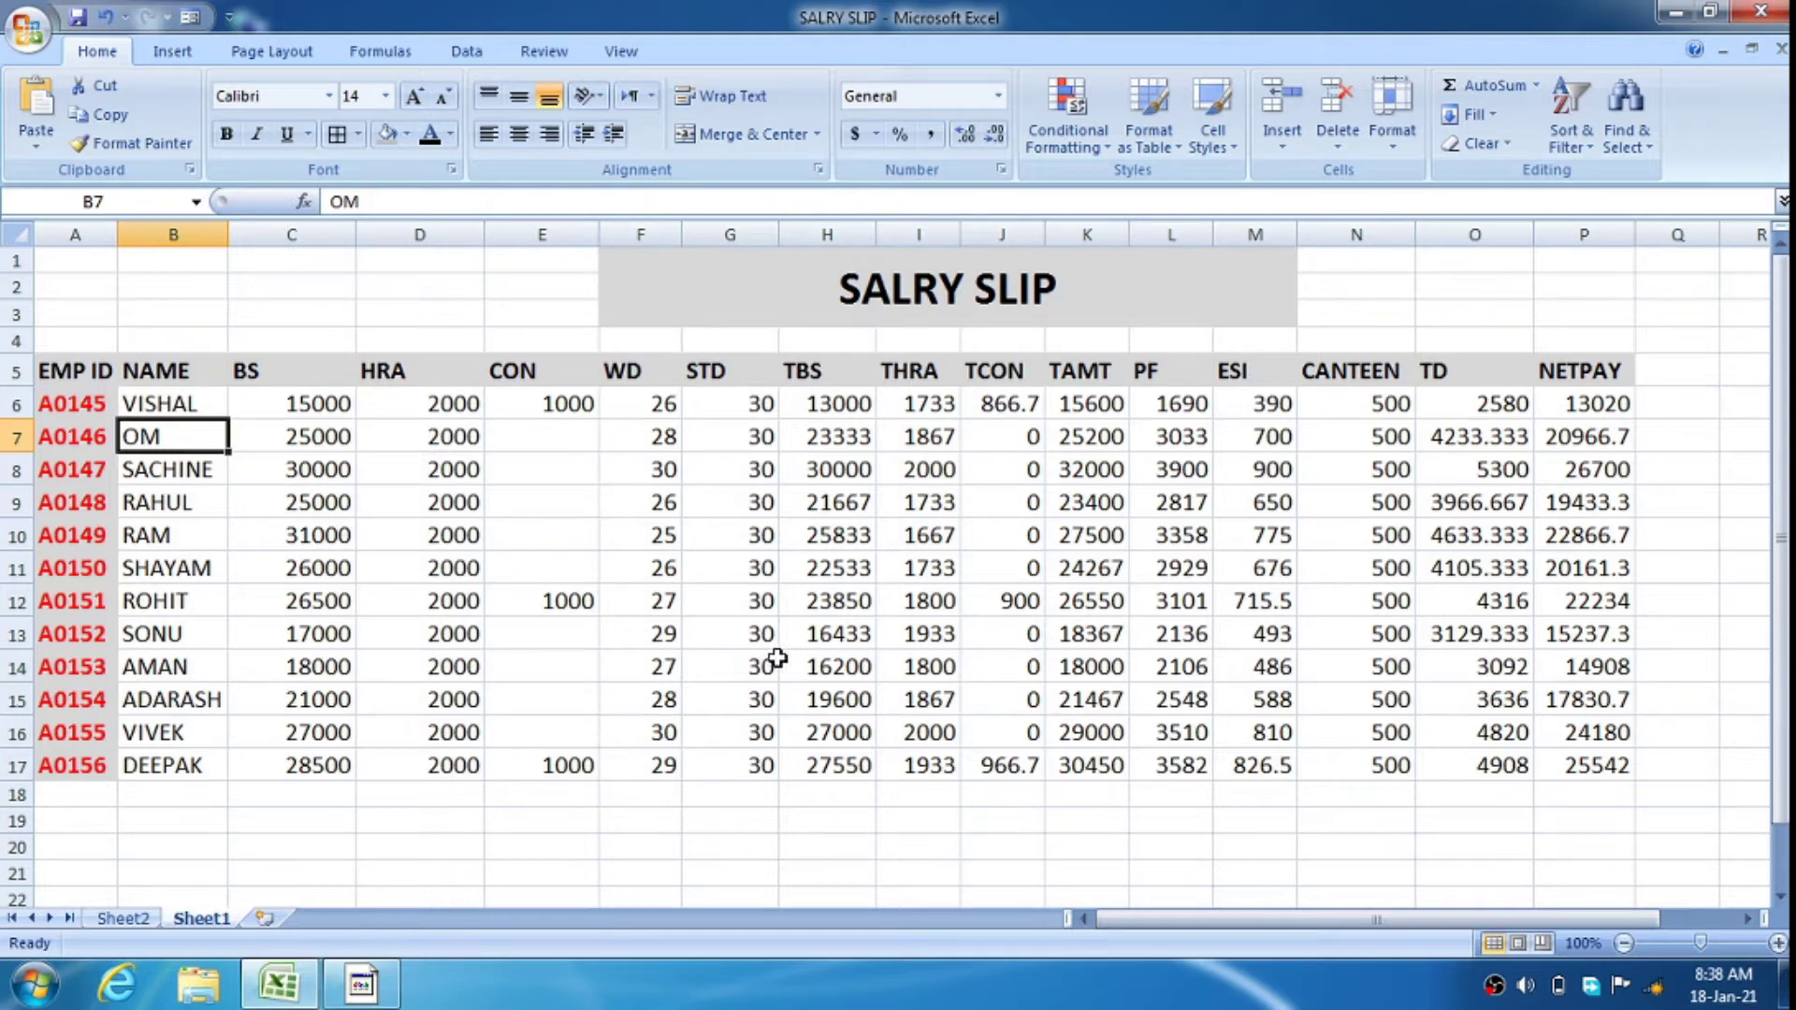
{"action": "left_click", "coordinate": [347, 509]}
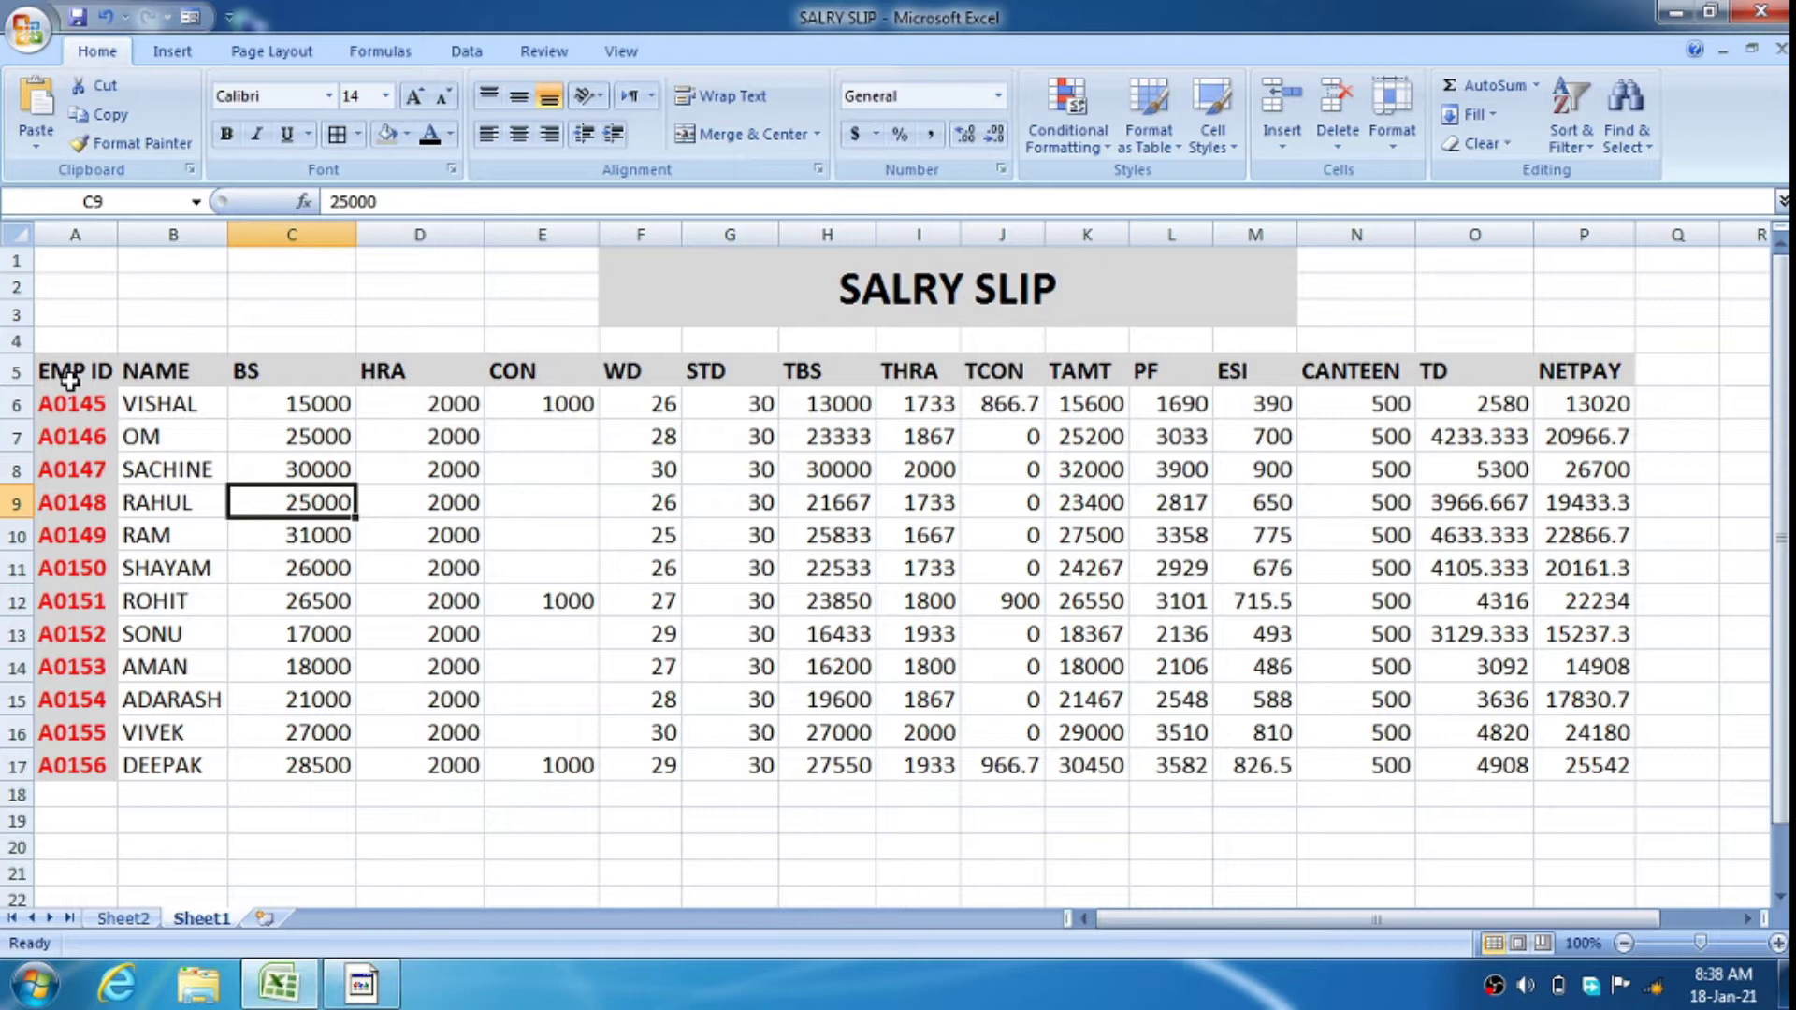
{"action": "left_click", "coordinate": [664, 699]}
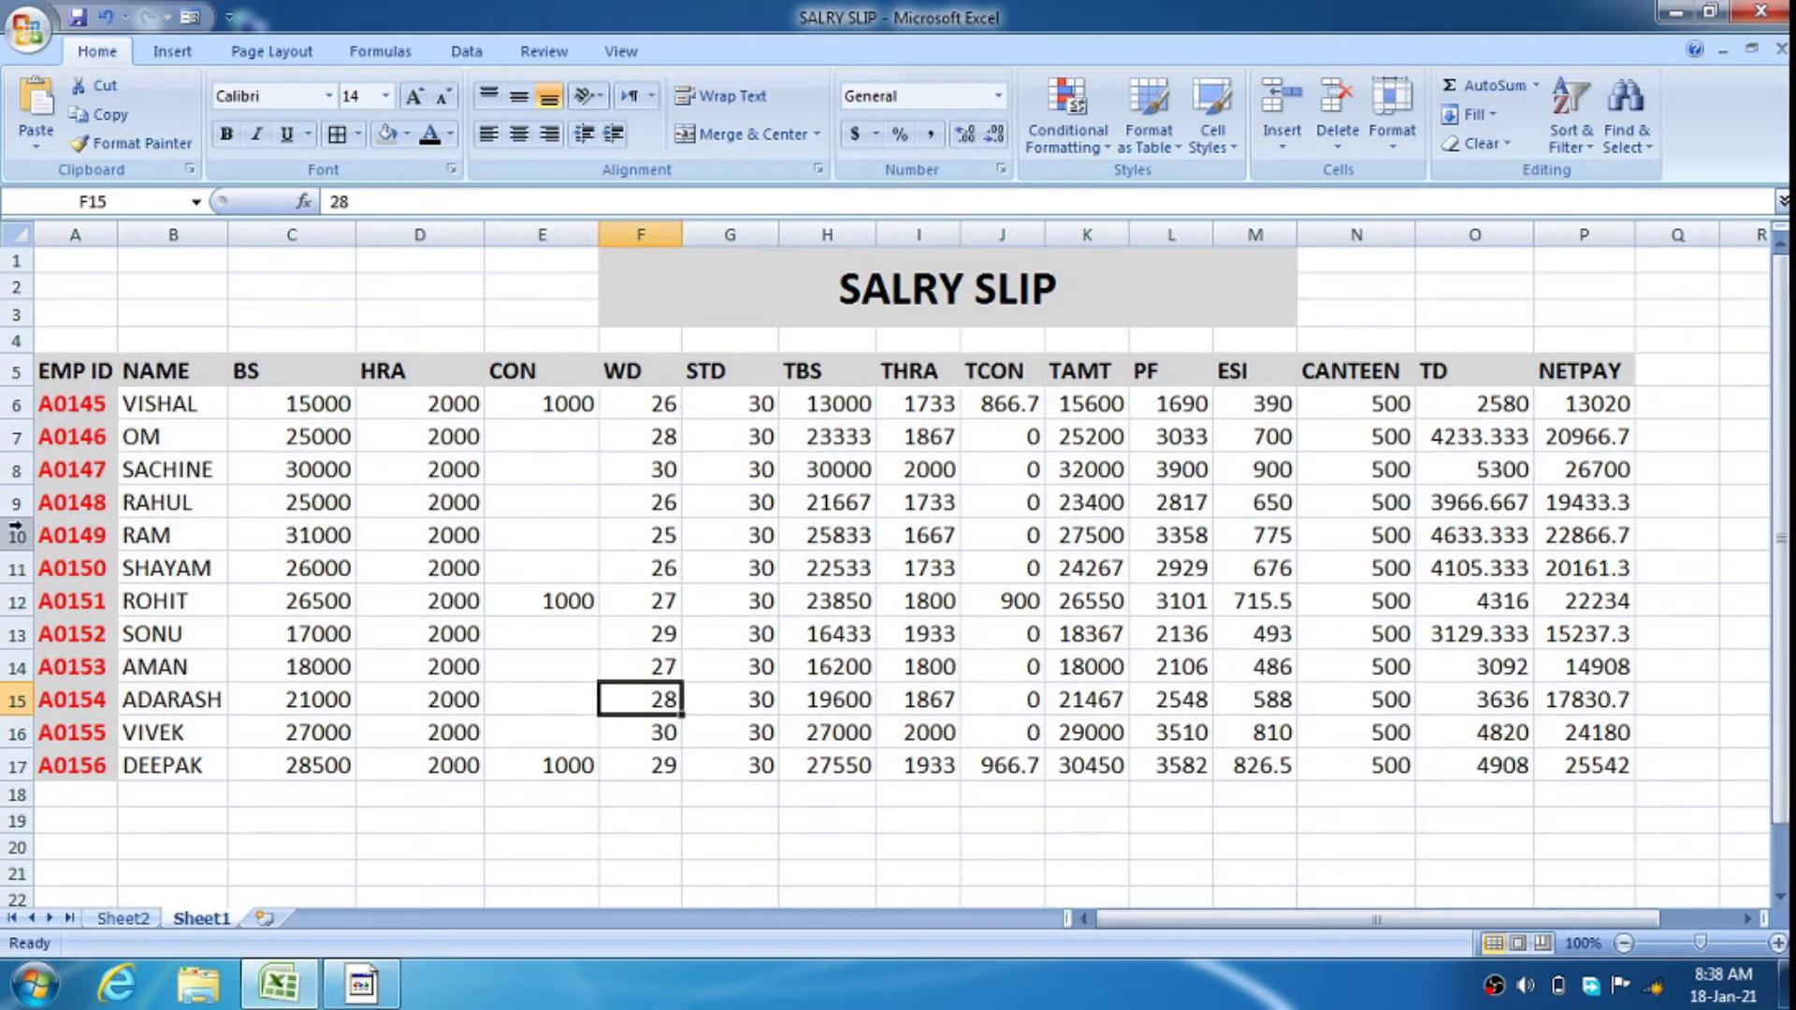
{"action": "left_click_drag", "start_coordinate": [14, 530], "coordinate": [11, 504]}
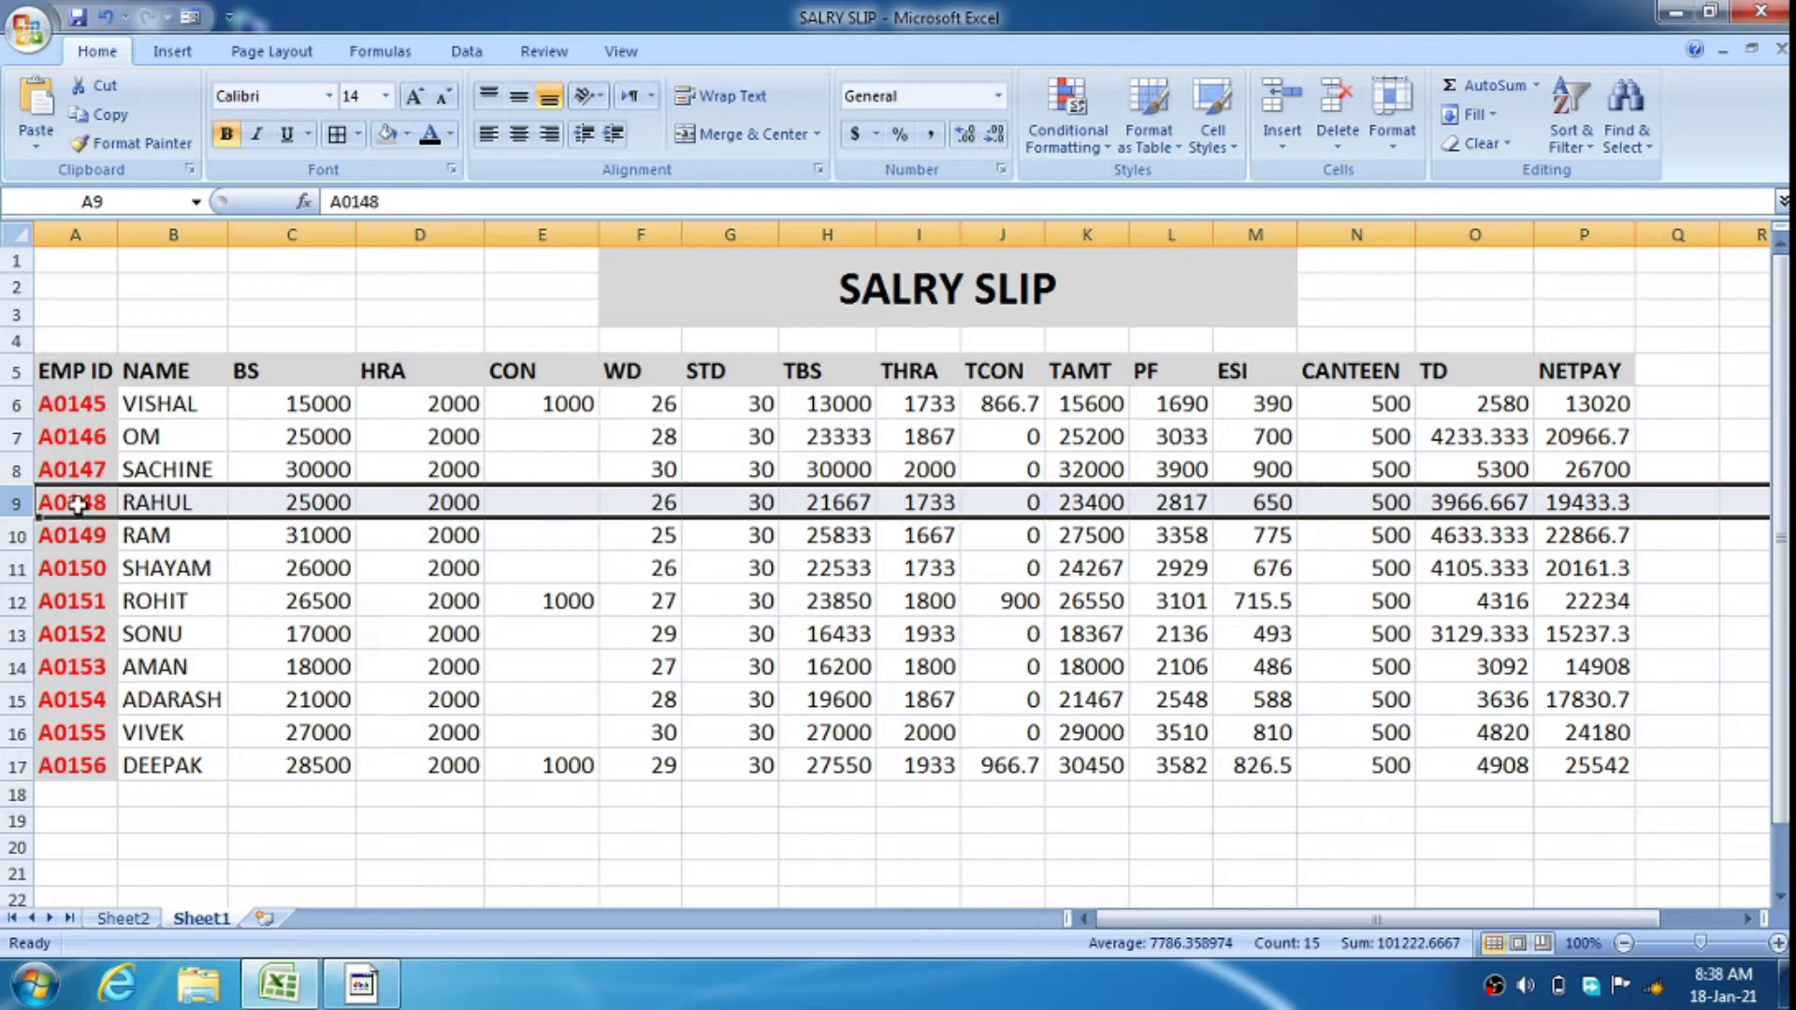
{"action": "left_click", "coordinate": [87, 503]}
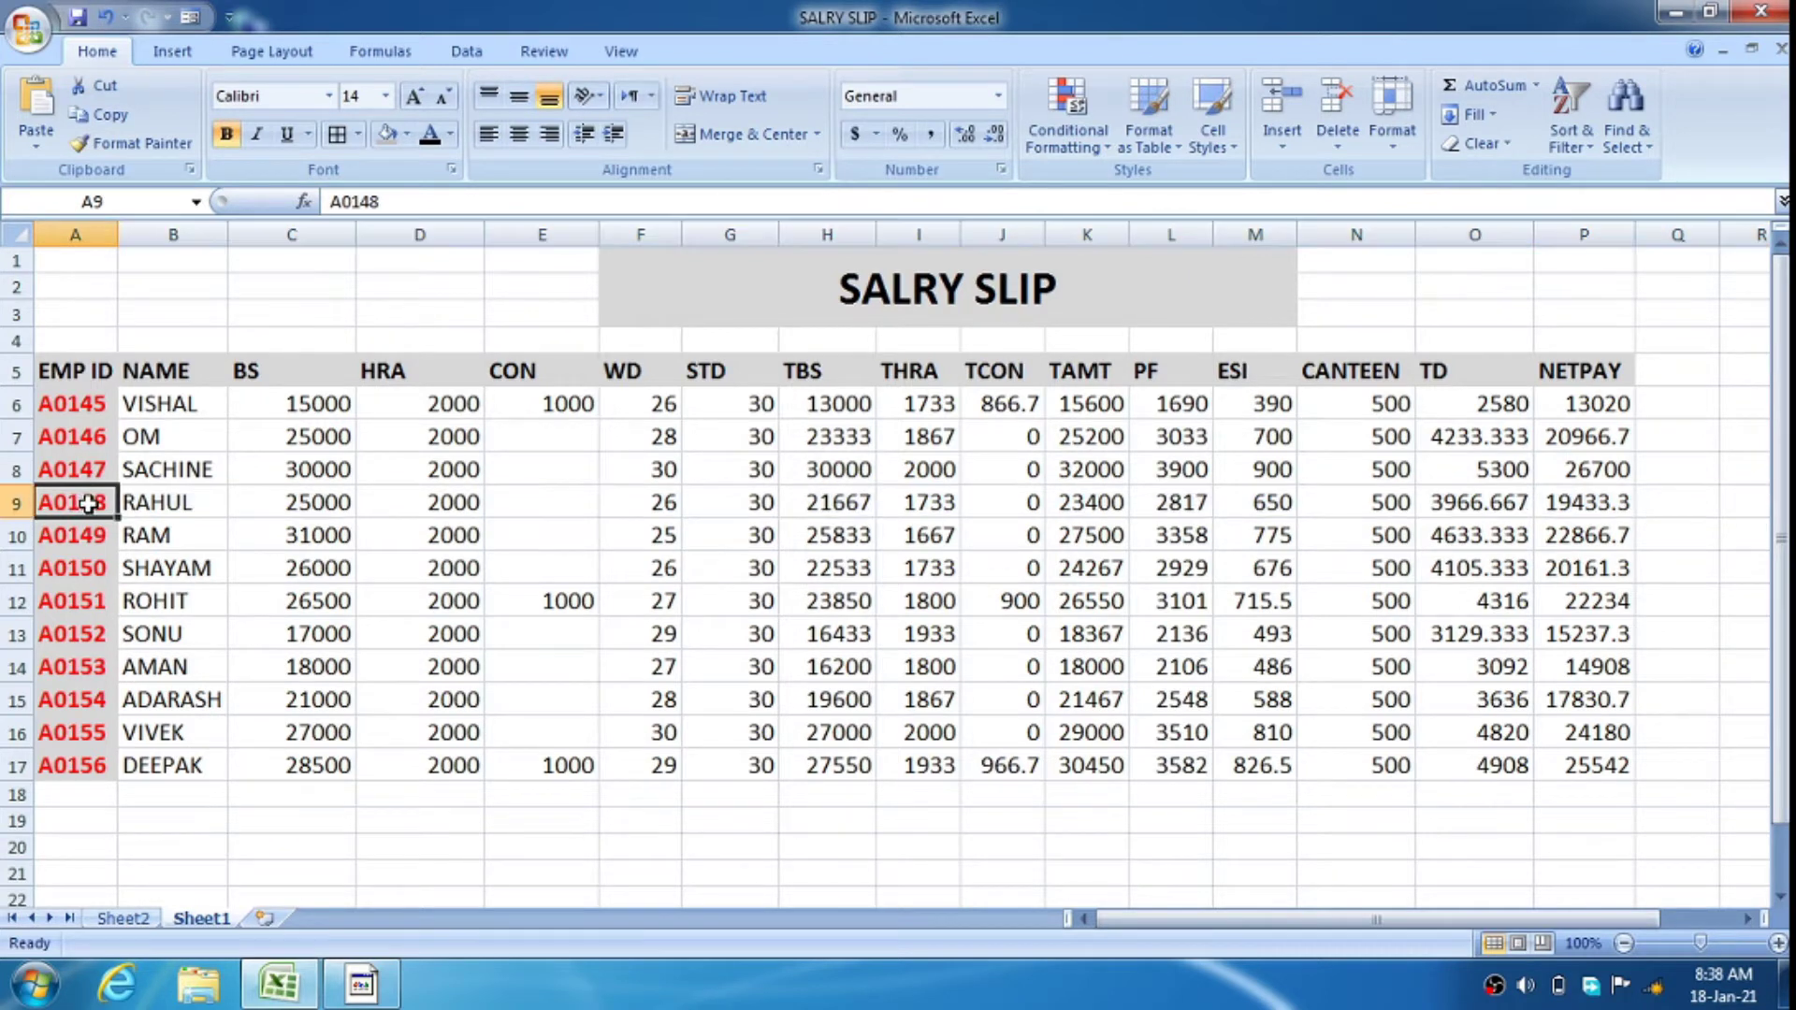
{"action": "left_click", "coordinate": [138, 505]}
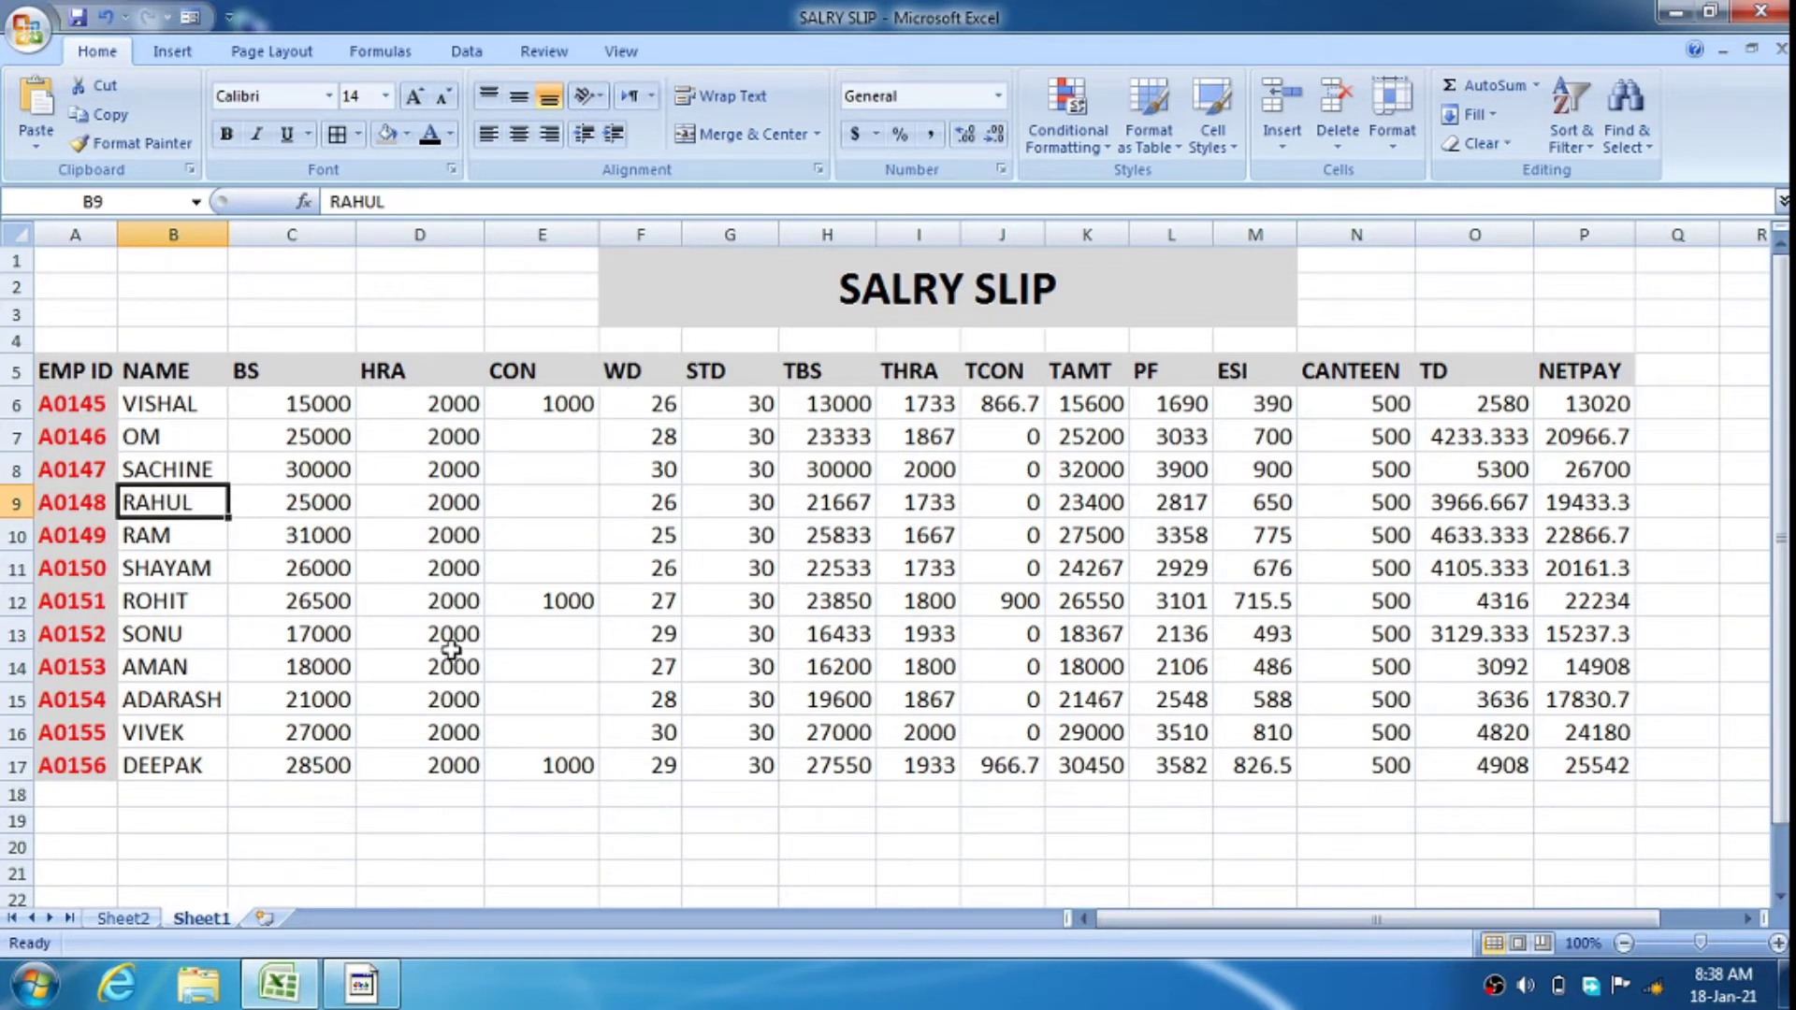
Change the salary slip's EMP ID on Sheet2 to A0151
{"action": "left_click", "coordinate": [131, 921]}
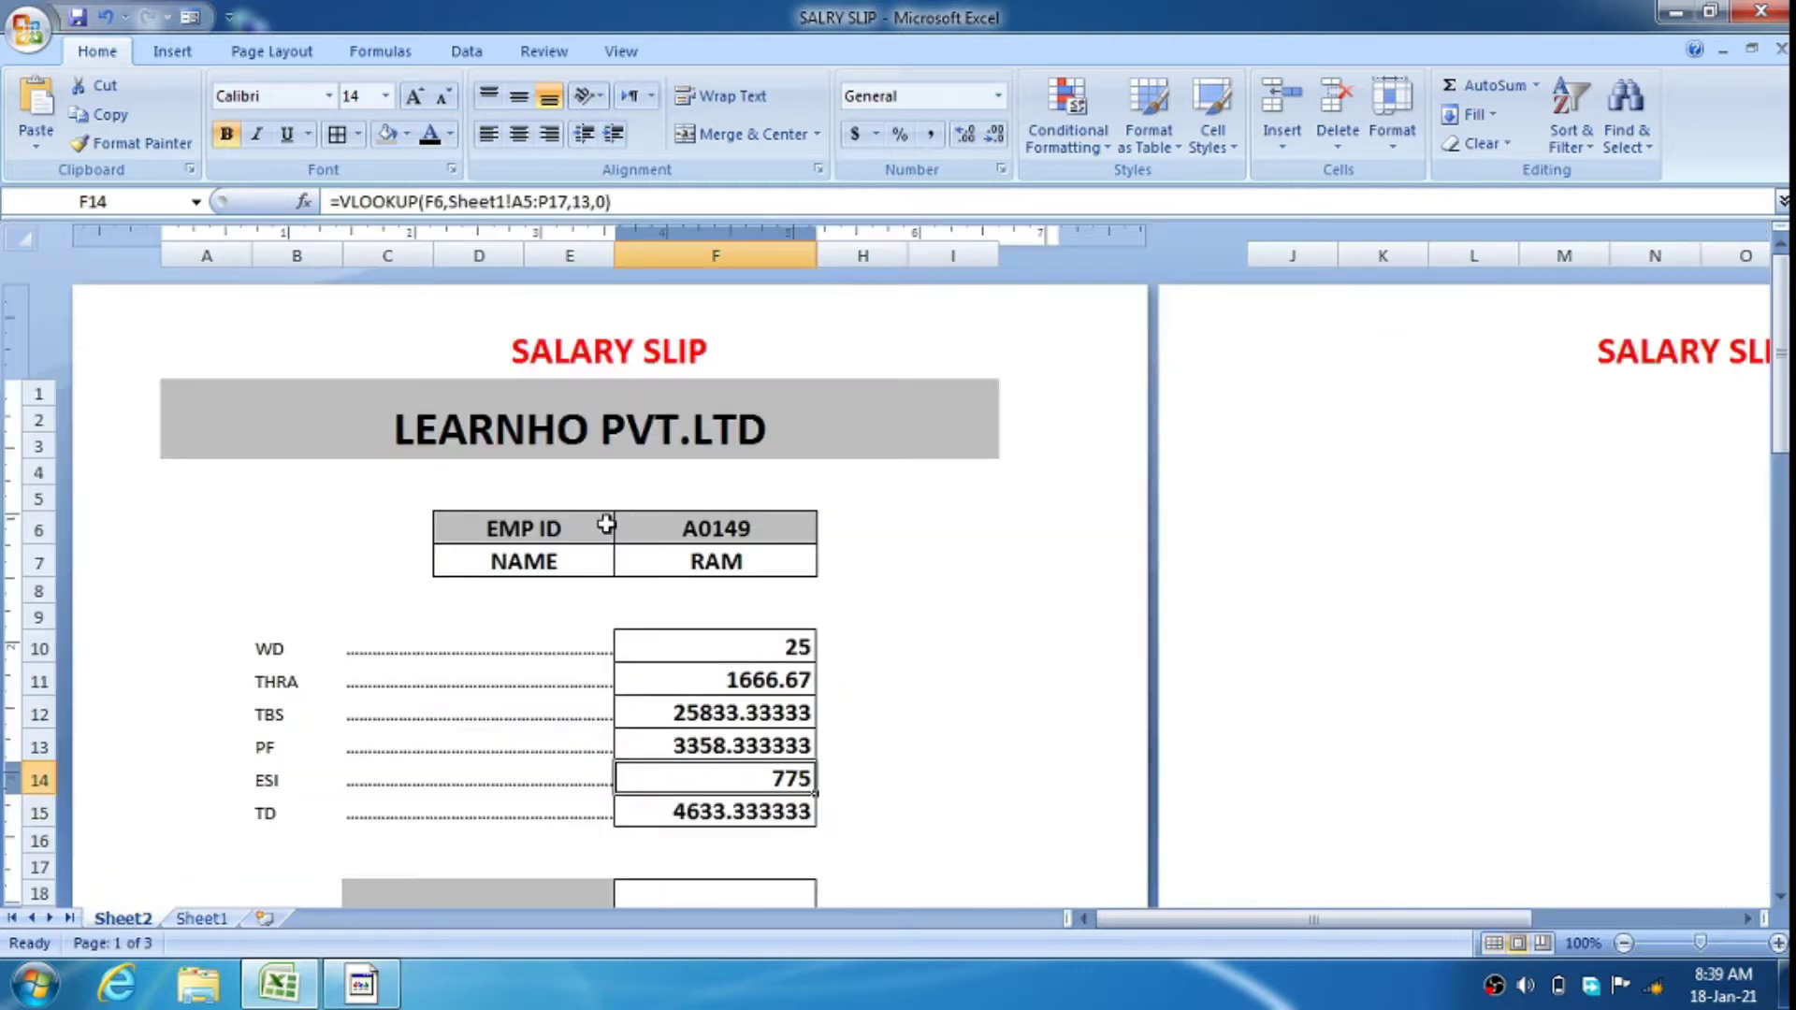
{"action": "double_click", "coordinate": [749, 530]}
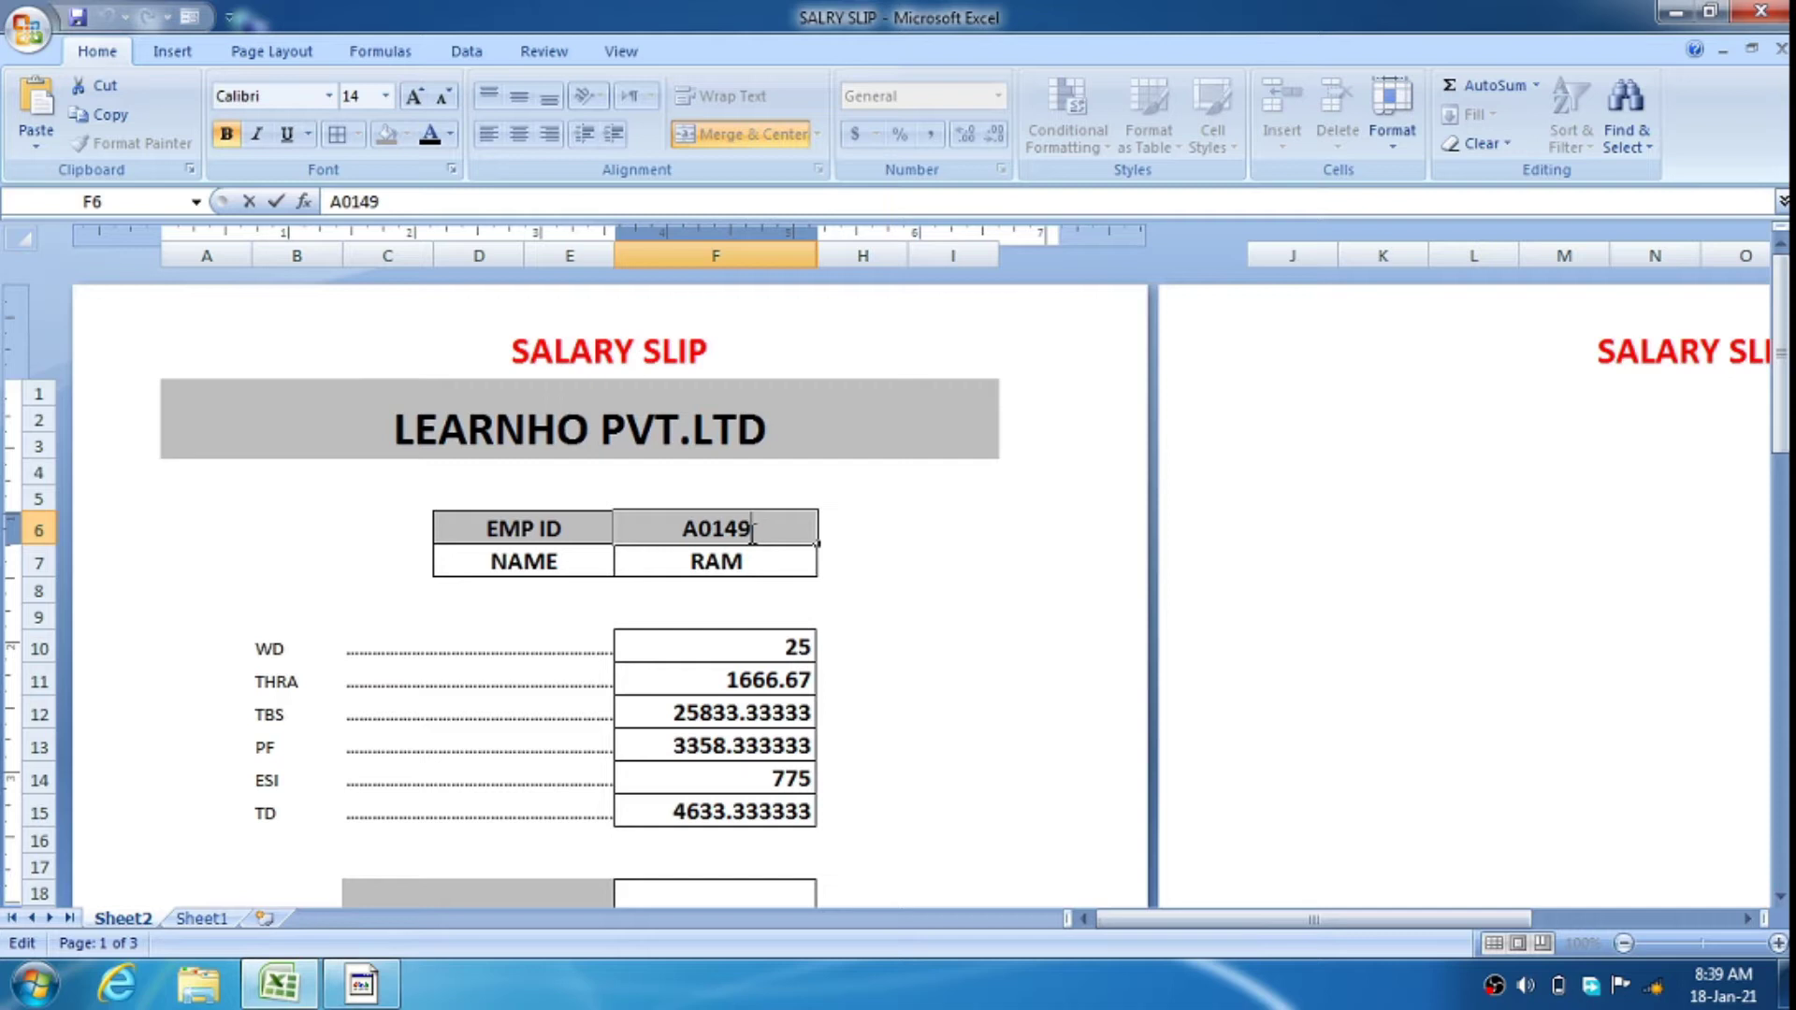
{"action": "key", "text": "Escape"}
{"action": "double_click", "coordinate": [755, 529]}
{"action": "key", "text": "BackSpace"}
{"action": "key", "text": "BackSpace"}
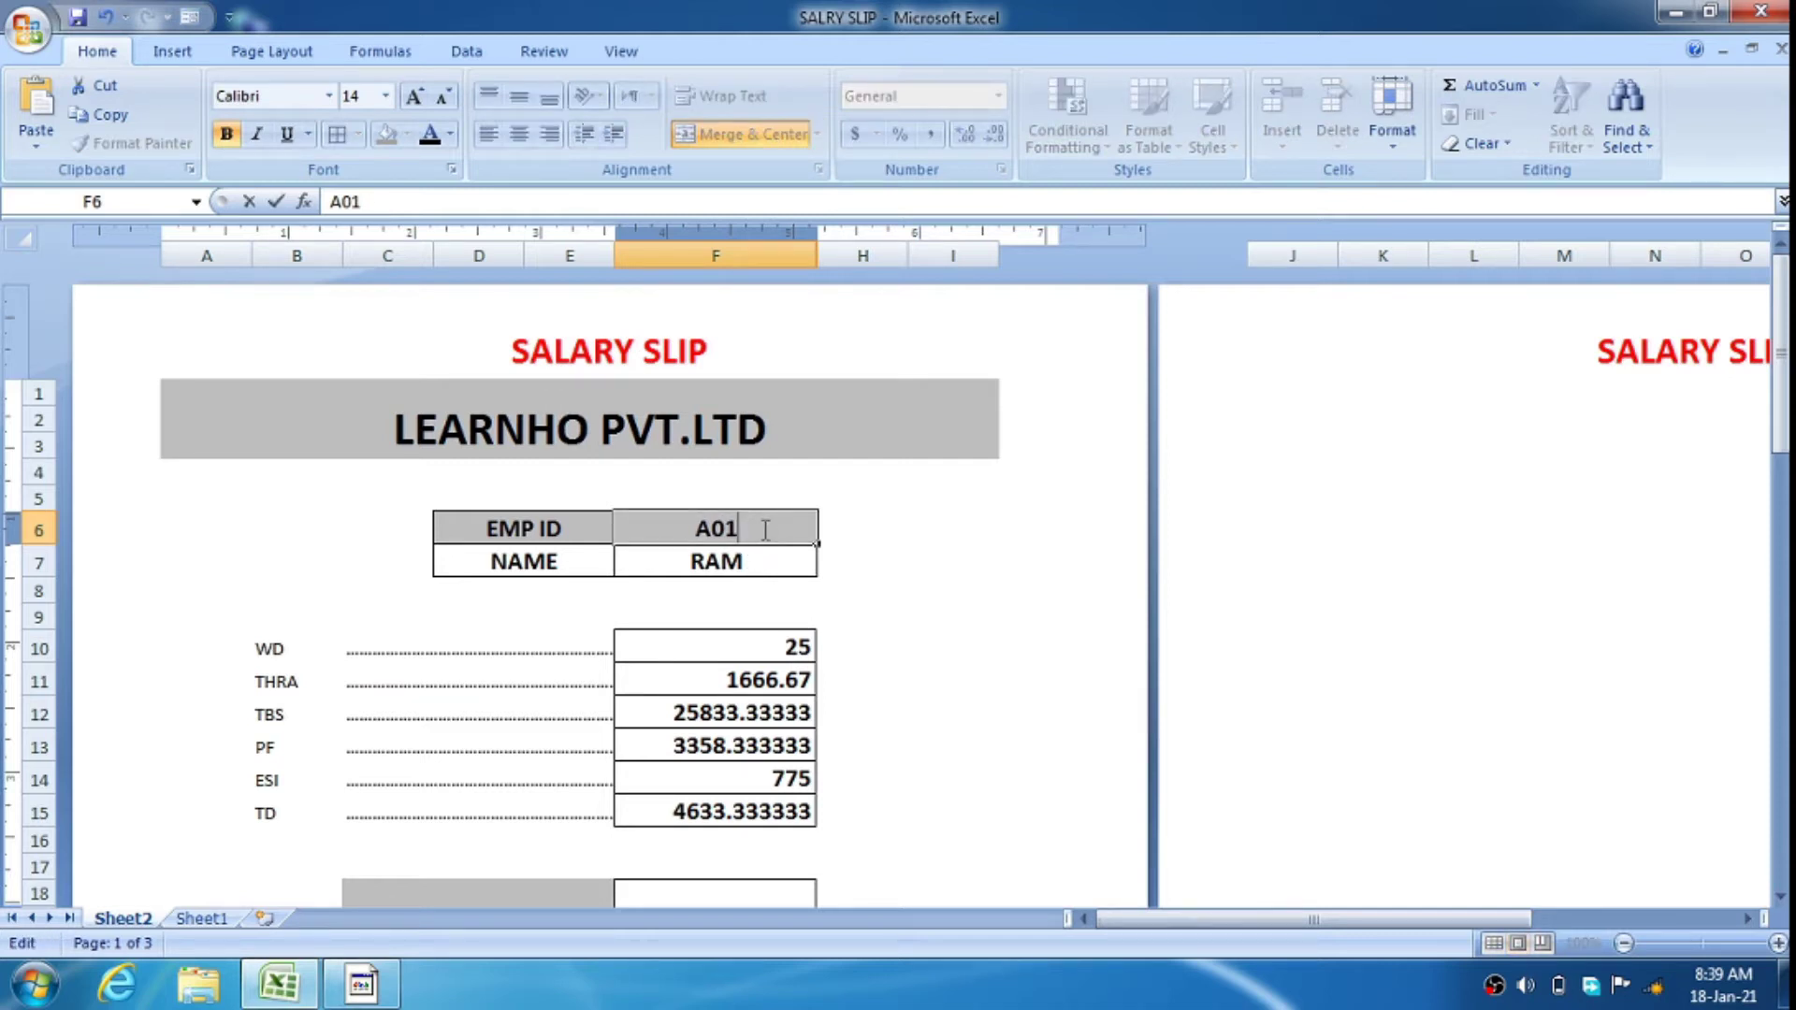
{"action": "type", "text": "51"}
{"action": "key", "text": "Return"}
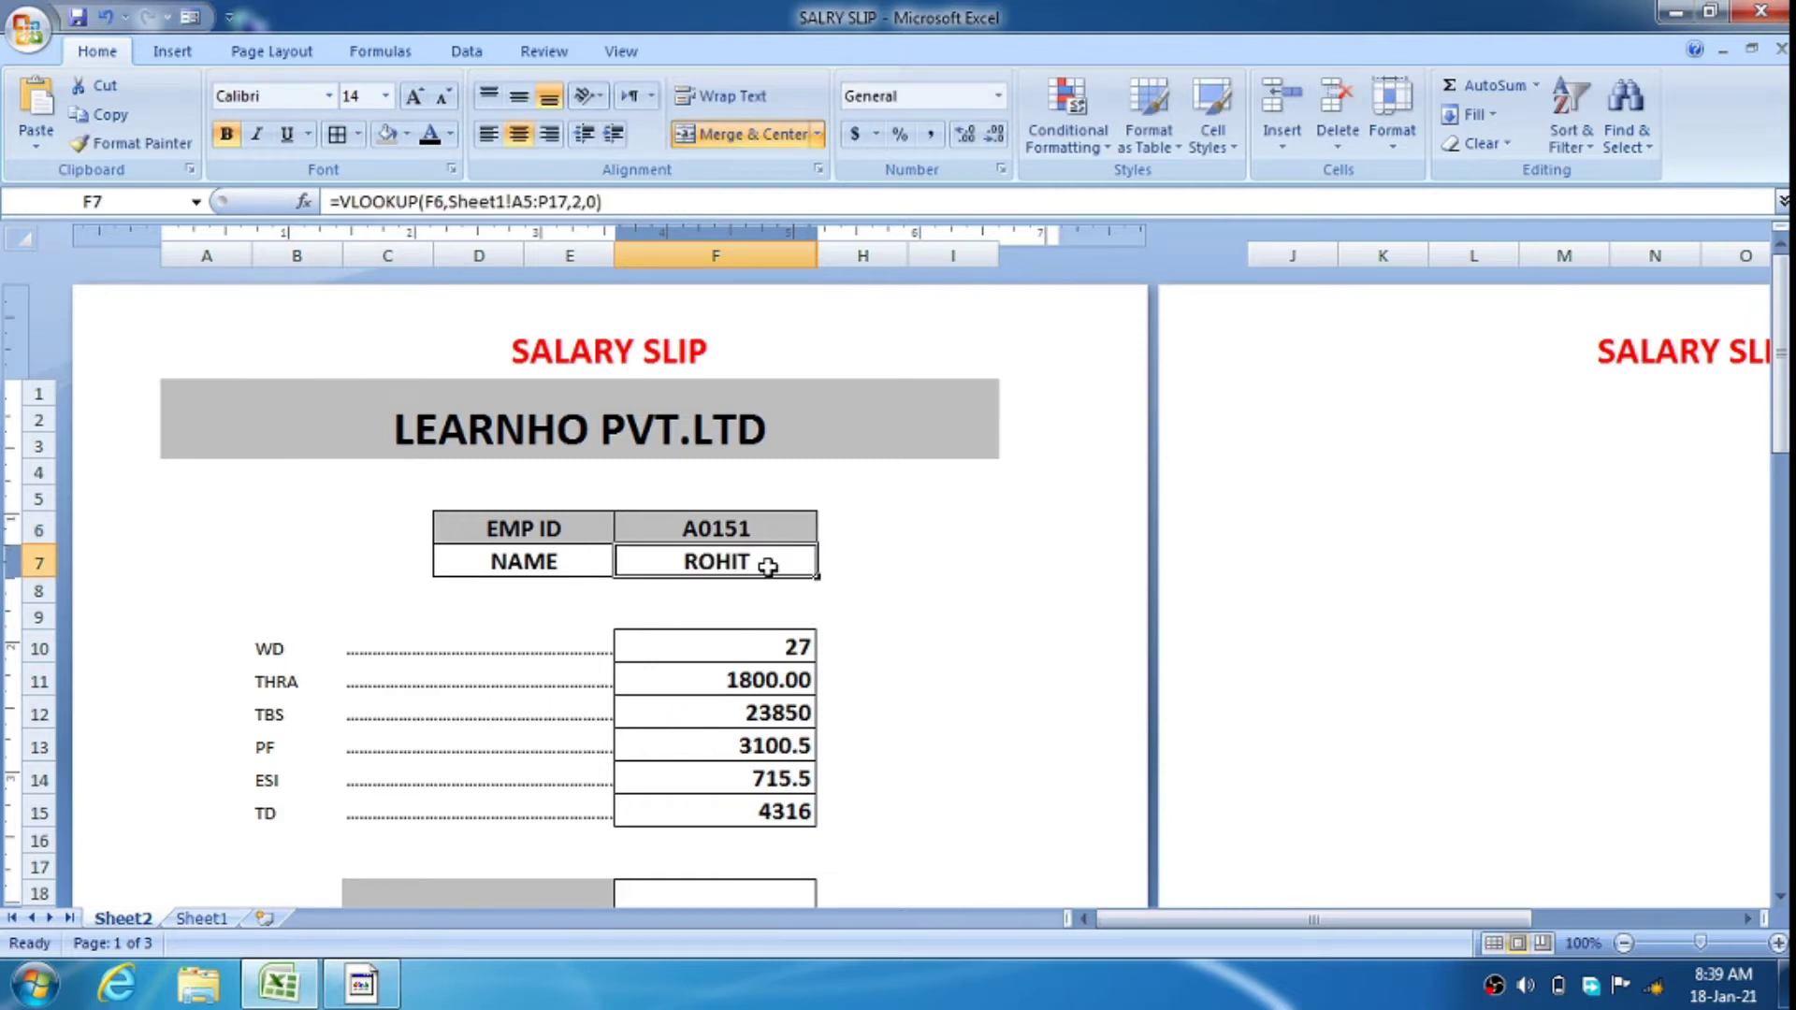
Inspect the NETPAY, PF, TBS and WD lookup formulas on the slip
{"action": "scroll", "coordinate": [762, 561], "scroll_direction": "down", "scroll_amount": 2}
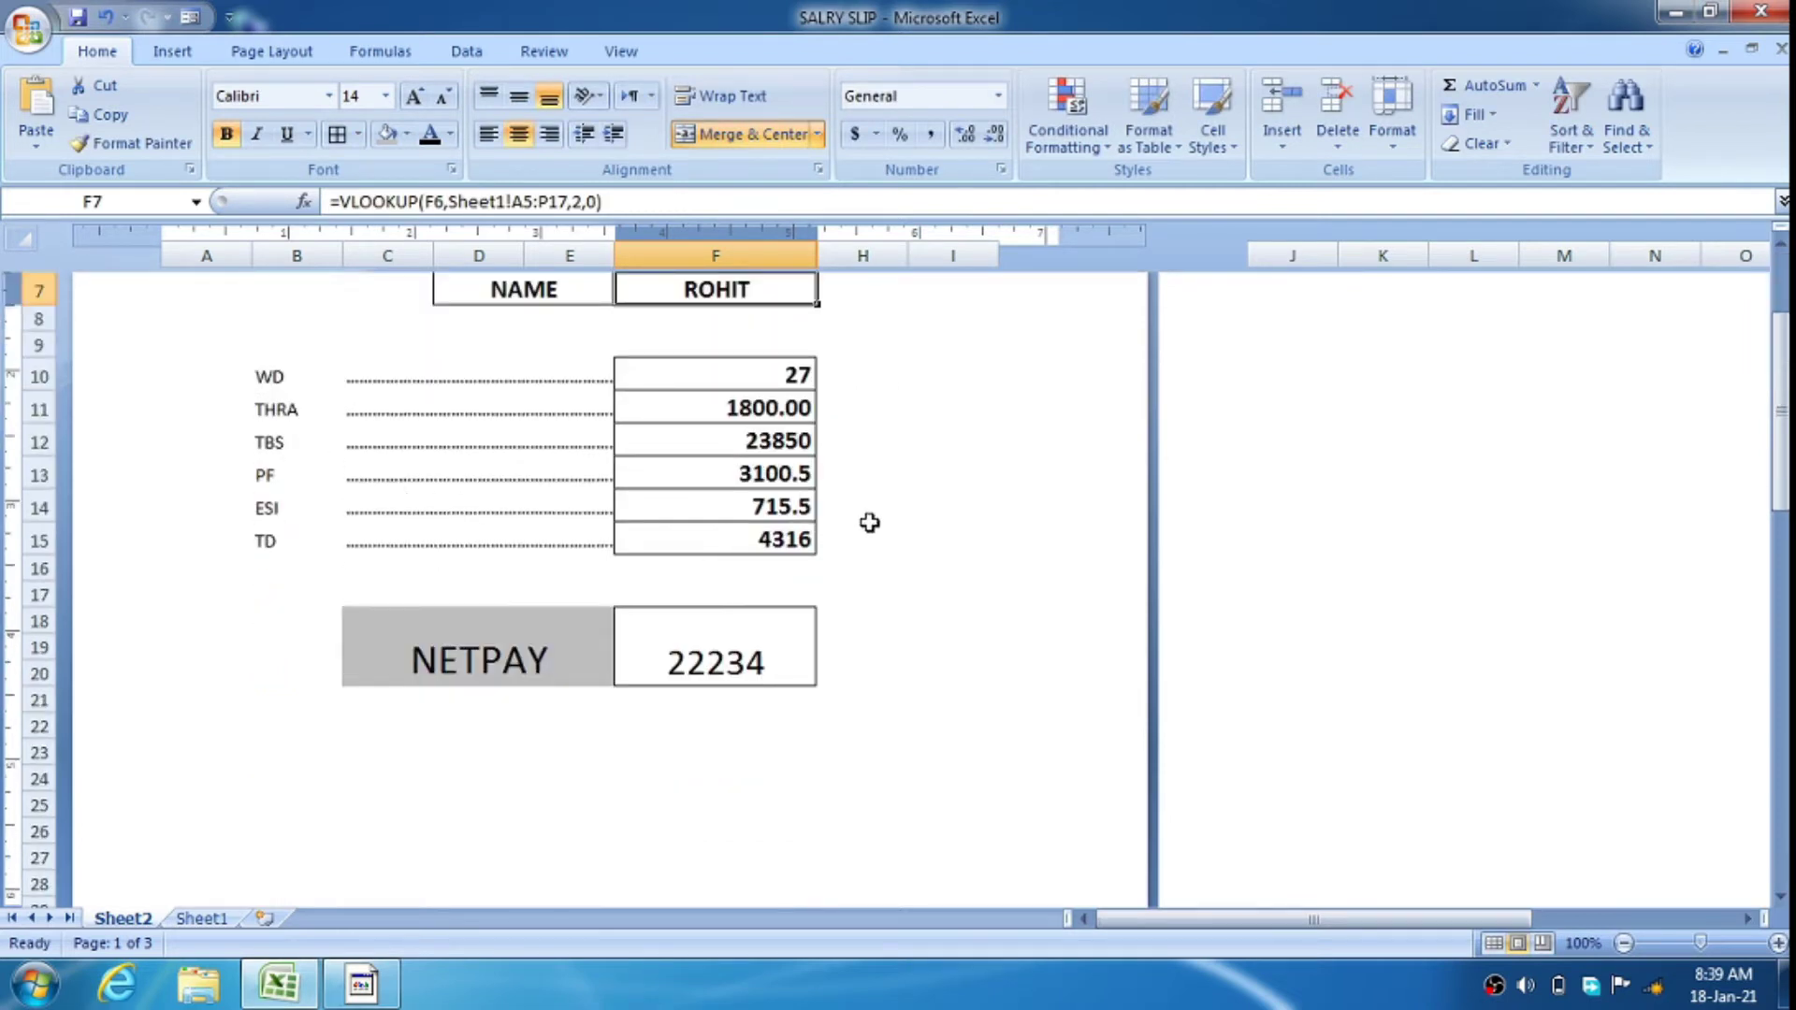
{"action": "left_click", "coordinate": [522, 651]}
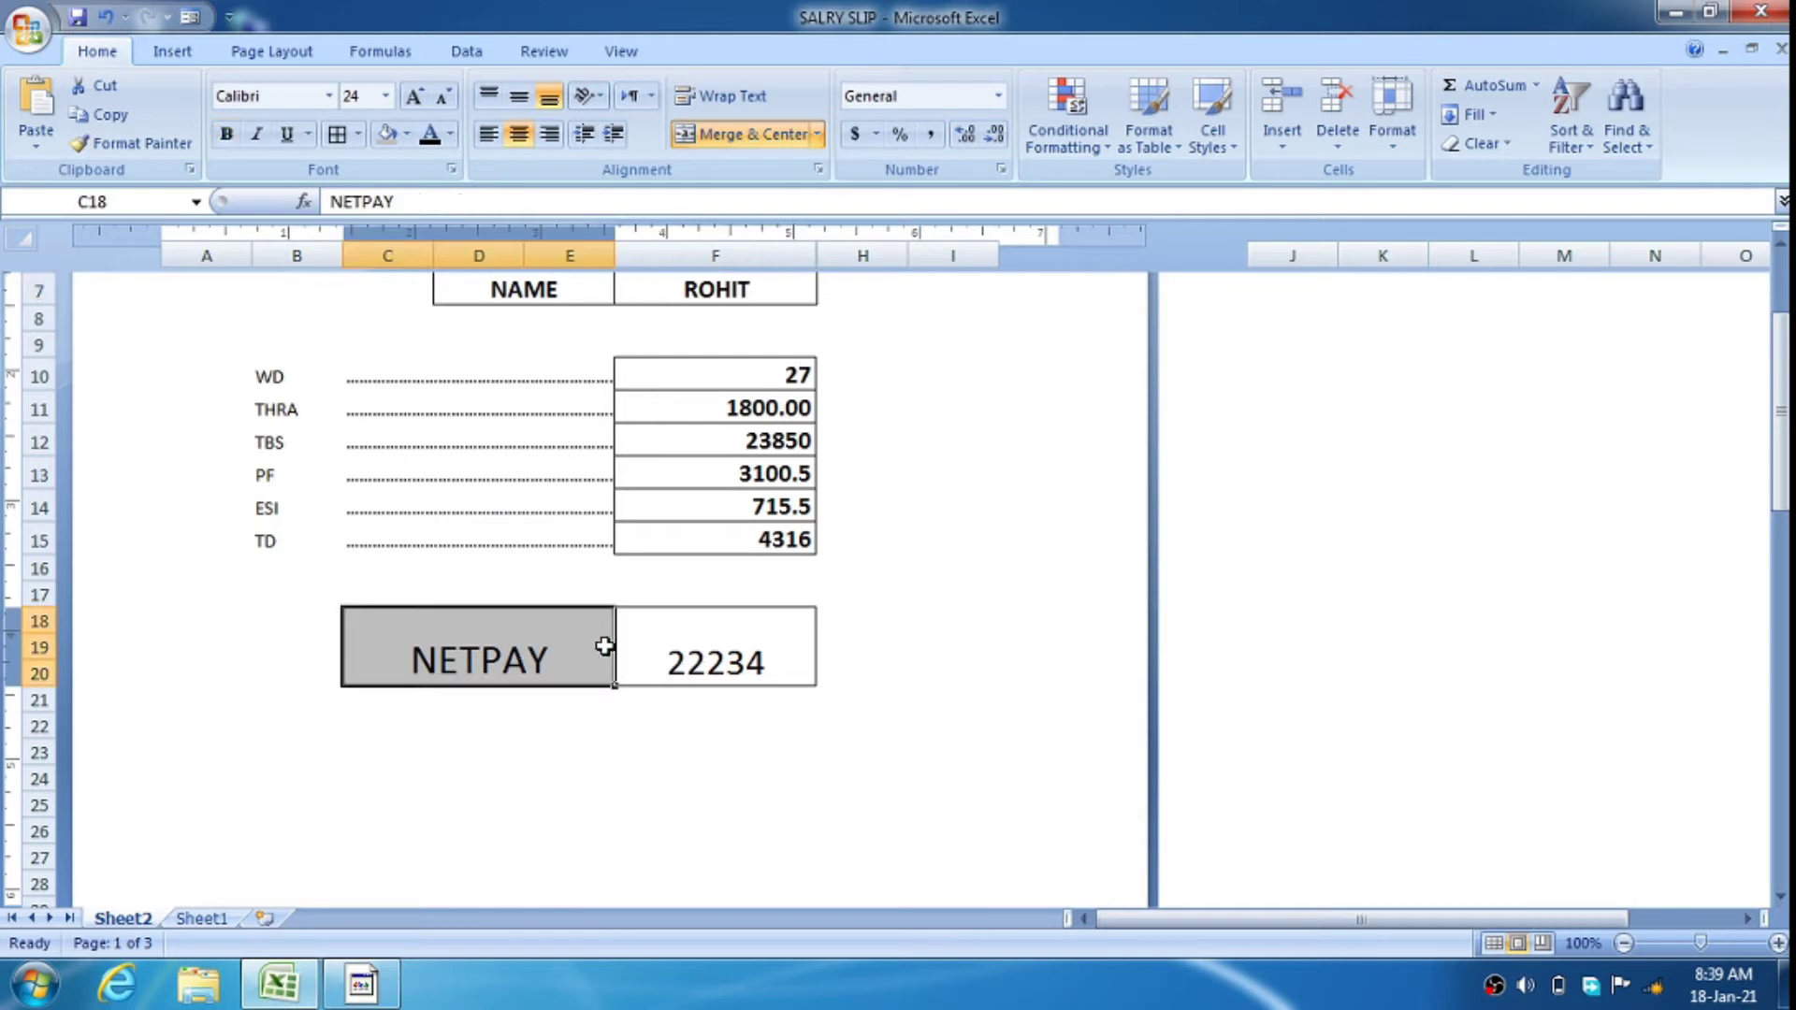
{"action": "scroll", "coordinate": [655, 644], "scroll_direction": "up", "scroll_amount": 2}
{"action": "scroll", "coordinate": [718, 677], "scroll_direction": "down", "scroll_amount": 1}
{"action": "left_click", "coordinate": [720, 716]}
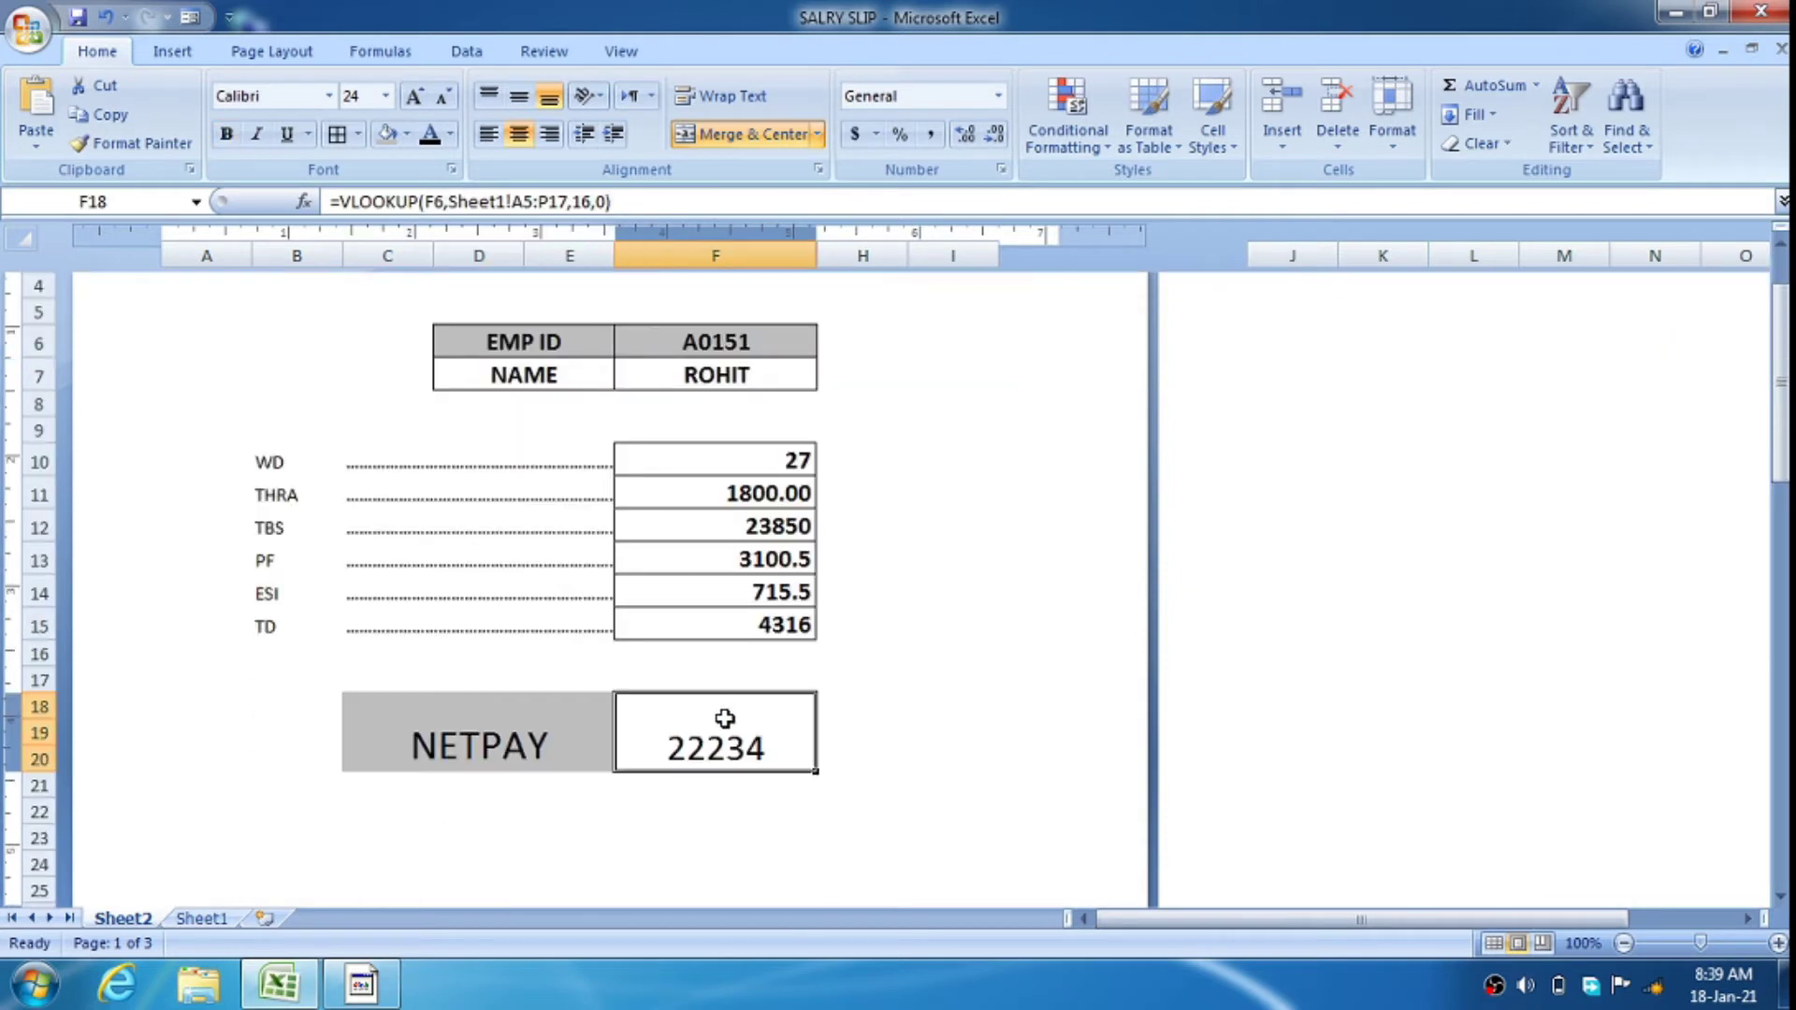
{"action": "left_click", "coordinate": [711, 553]}
{"action": "left_click", "coordinate": [713, 521]}
{"action": "key", "text": "Up"}
{"action": "key", "text": "Up"}
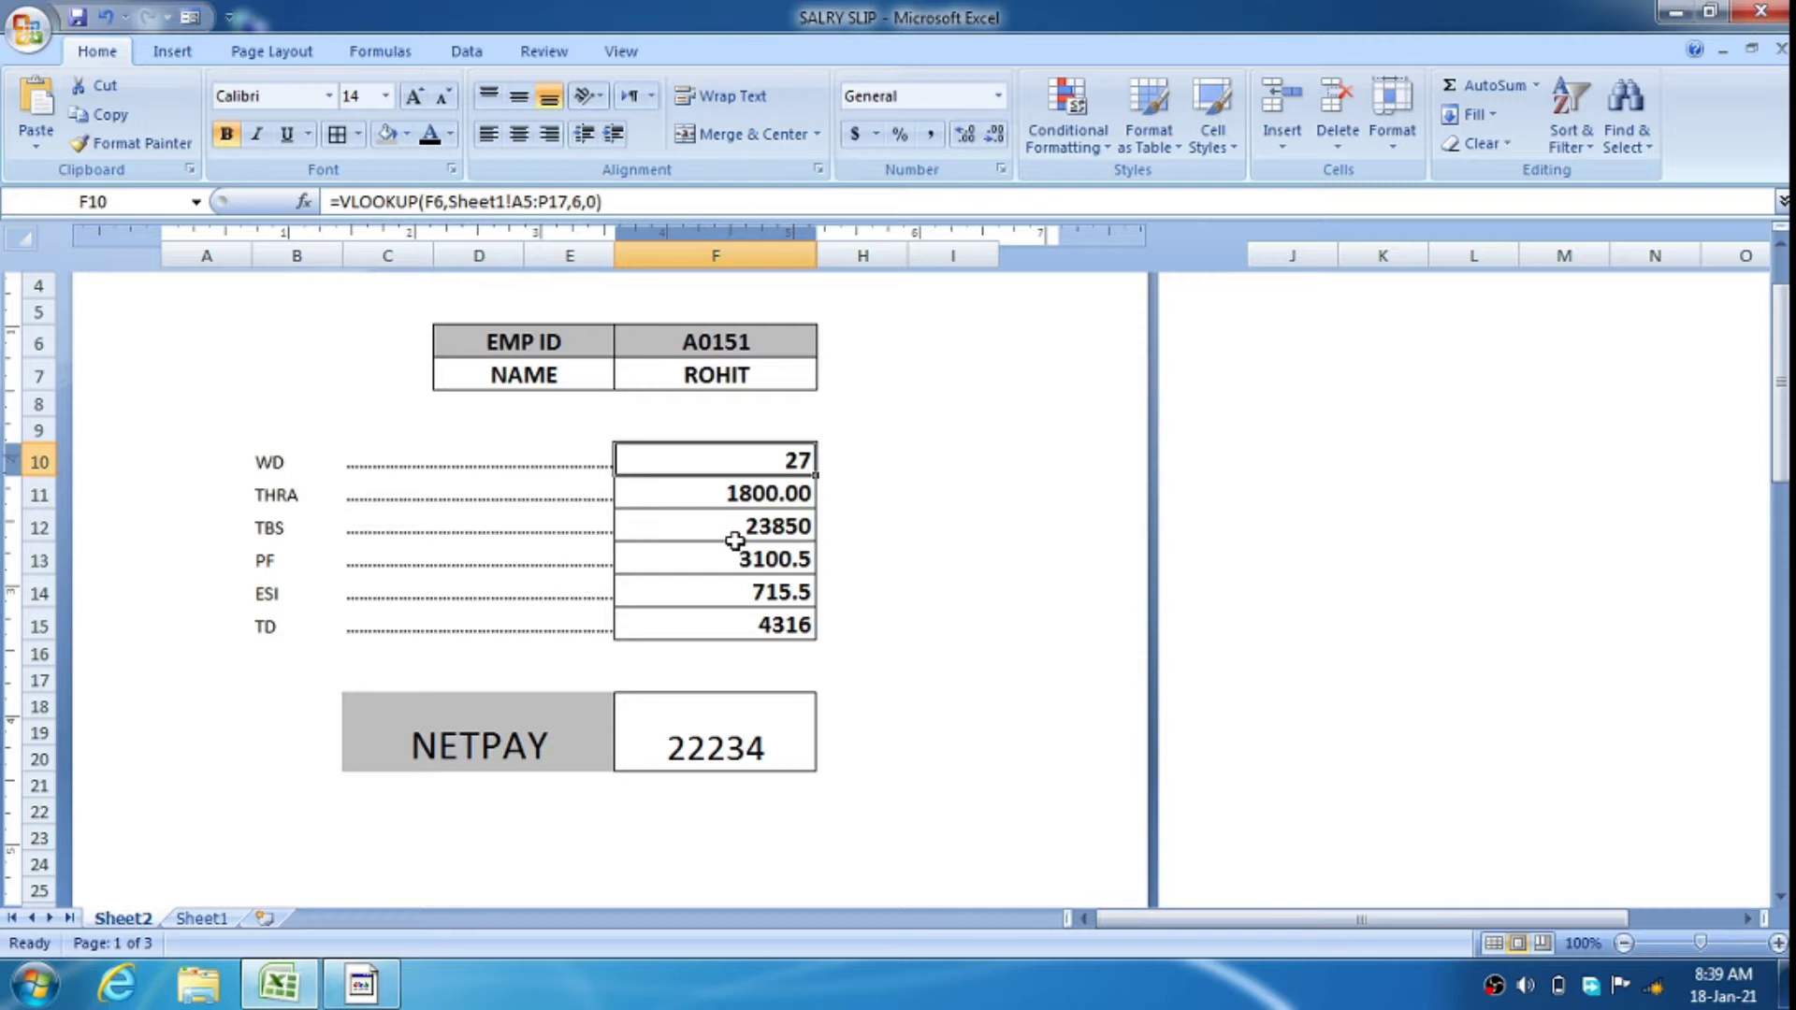
{"action": "scroll", "coordinate": [735, 541], "scroll_direction": "up", "scroll_amount": 2}
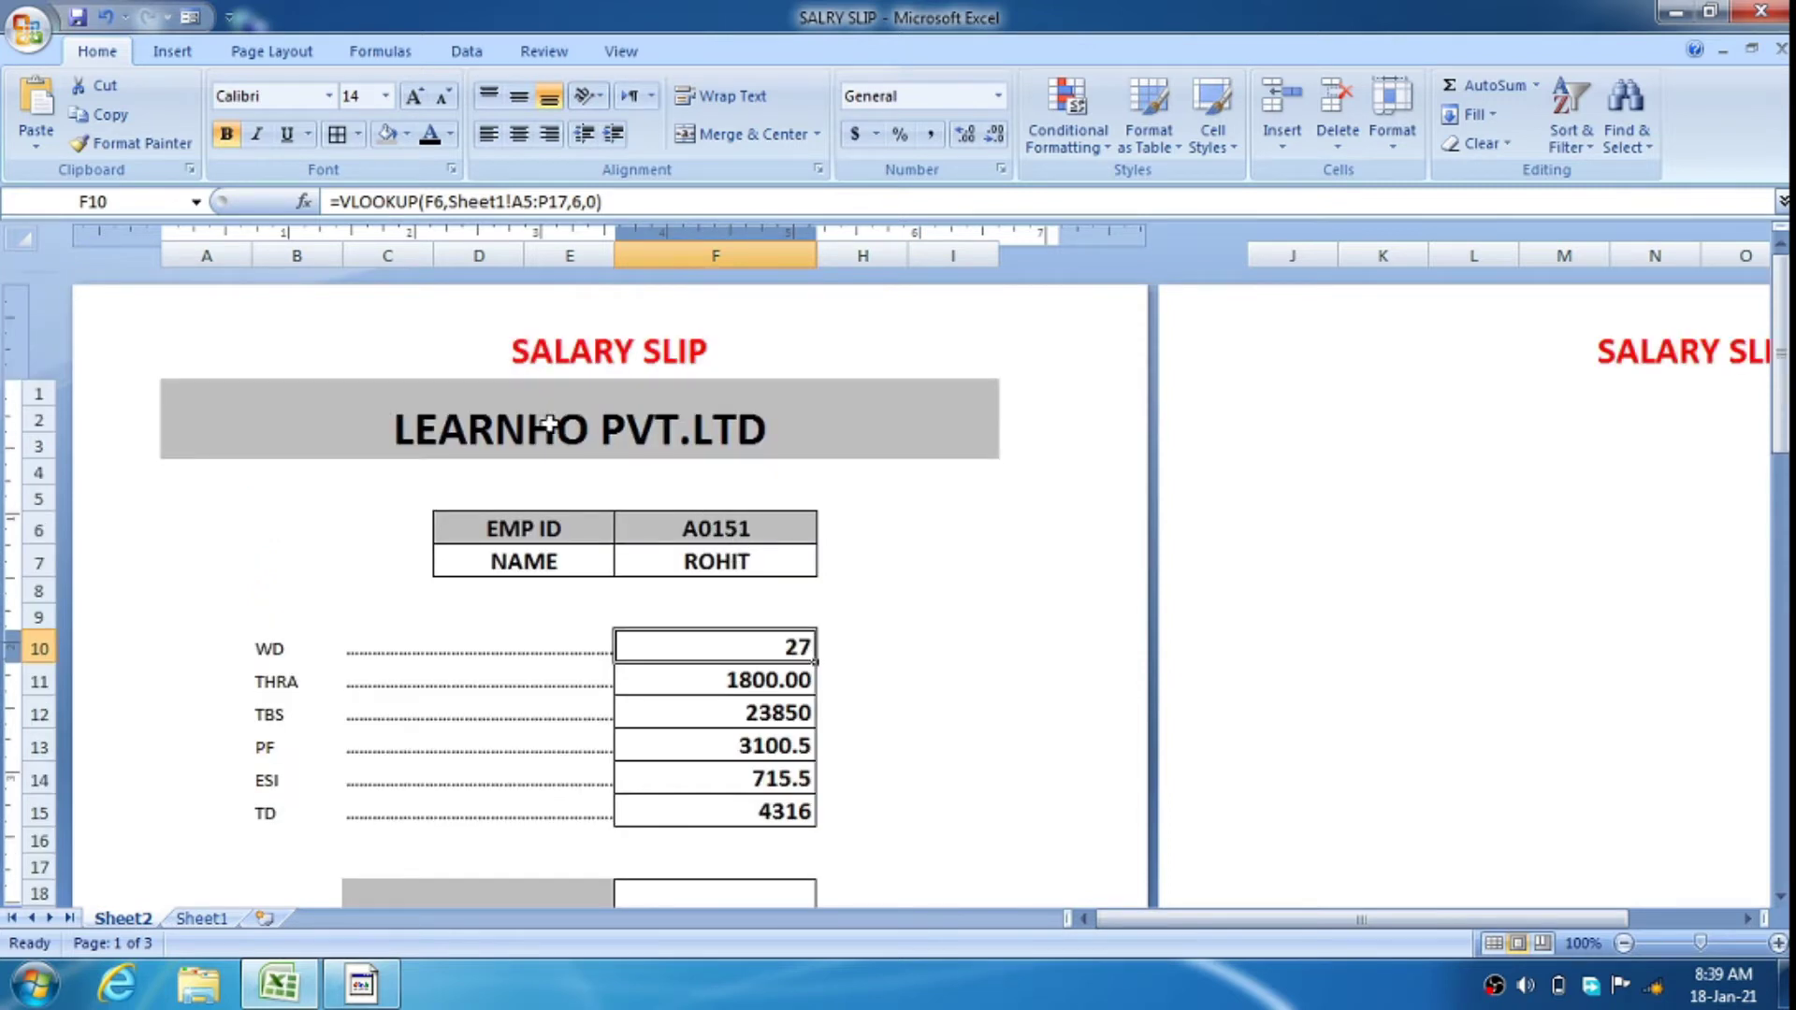
{"action": "scroll", "coordinate": [706, 628], "scroll_direction": "down", "scroll_amount": 2}
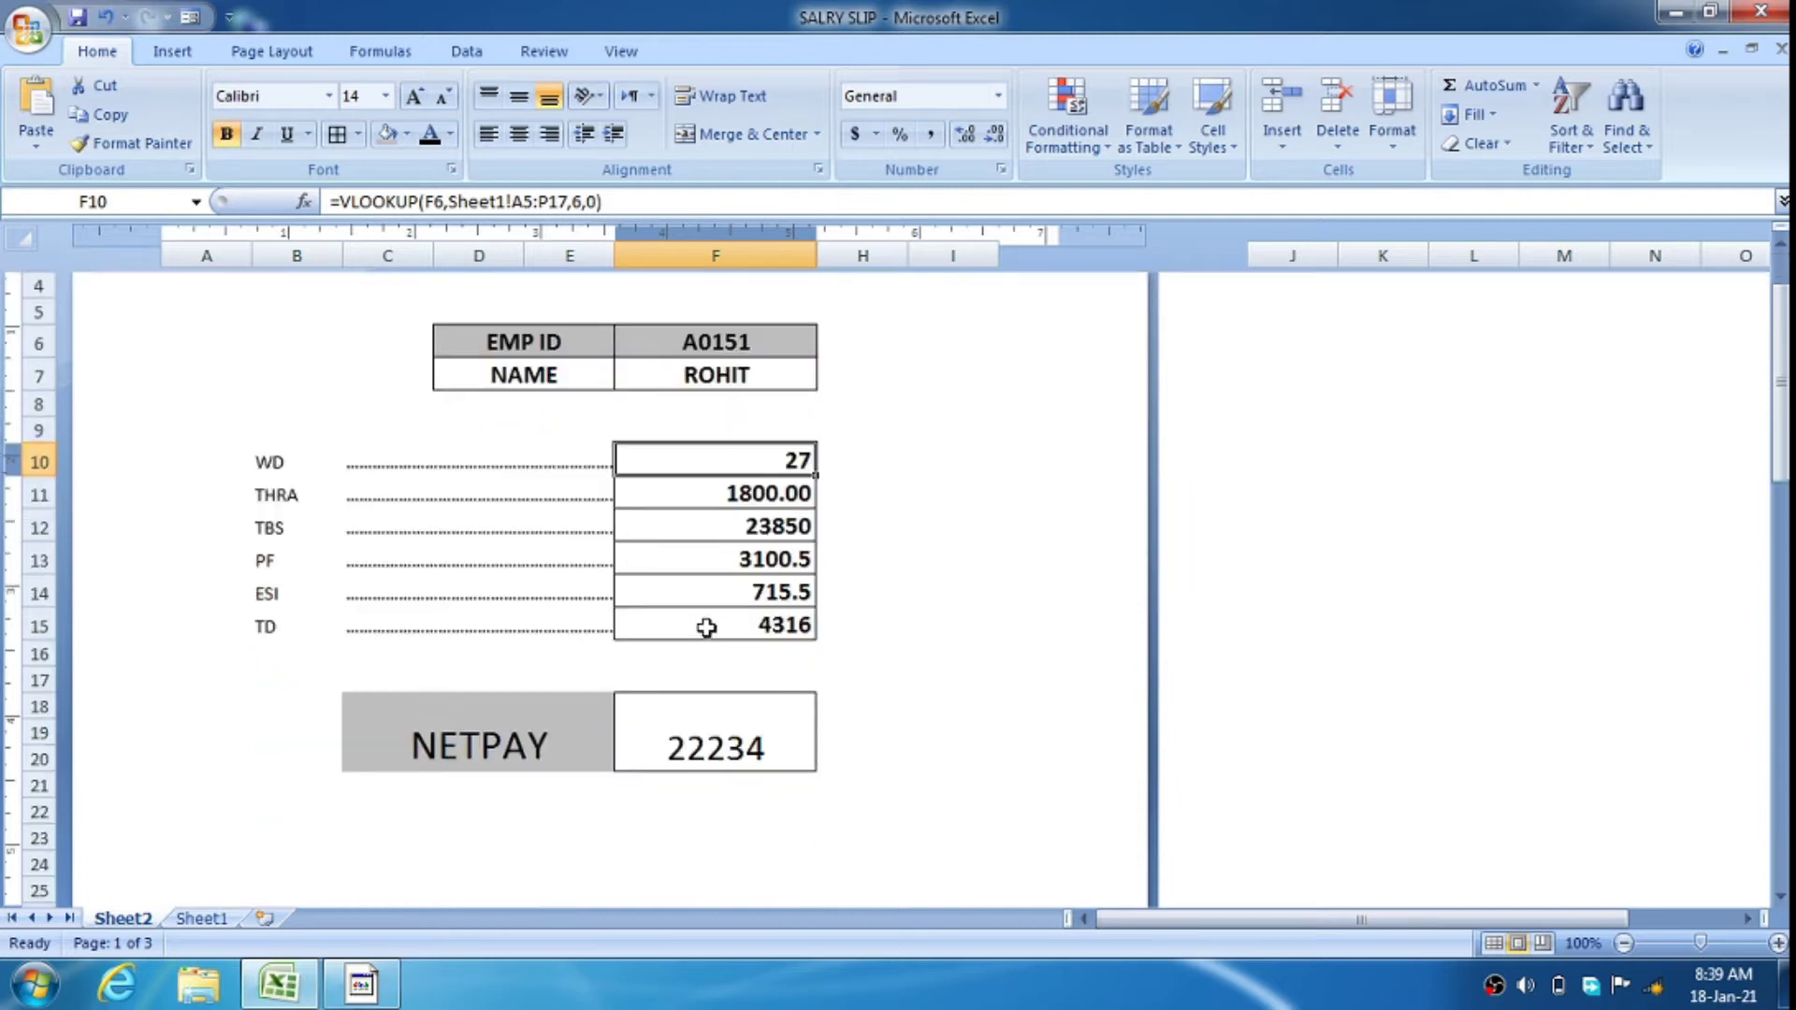
{"action": "scroll", "coordinate": [762, 543], "scroll_direction": "up", "scroll_amount": 2}
Change the EMP ID back to A0148 so the slip shows RAHUL's figures
{"action": "double_click", "coordinate": [753, 529]}
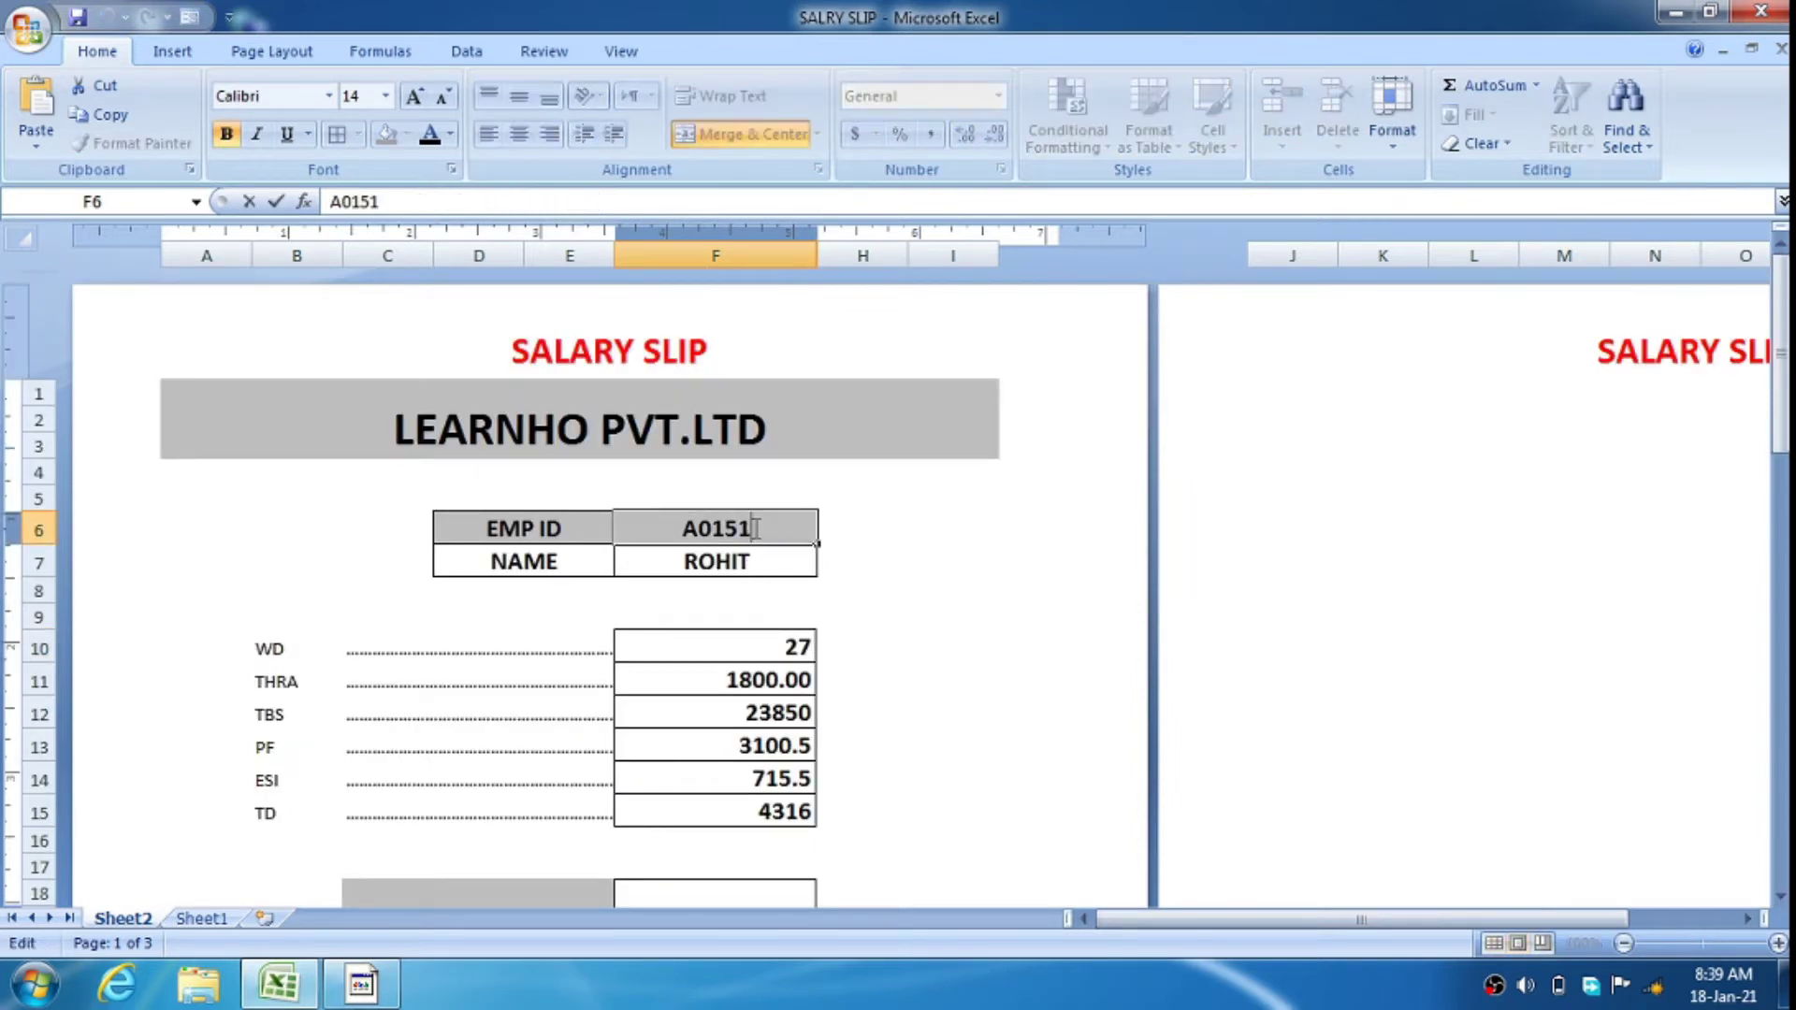
{"action": "key", "text": "BackSpace"}
{"action": "key", "text": "BackSpace"}
{"action": "type", "text": "48"}
{"action": "key", "text": "Return"}
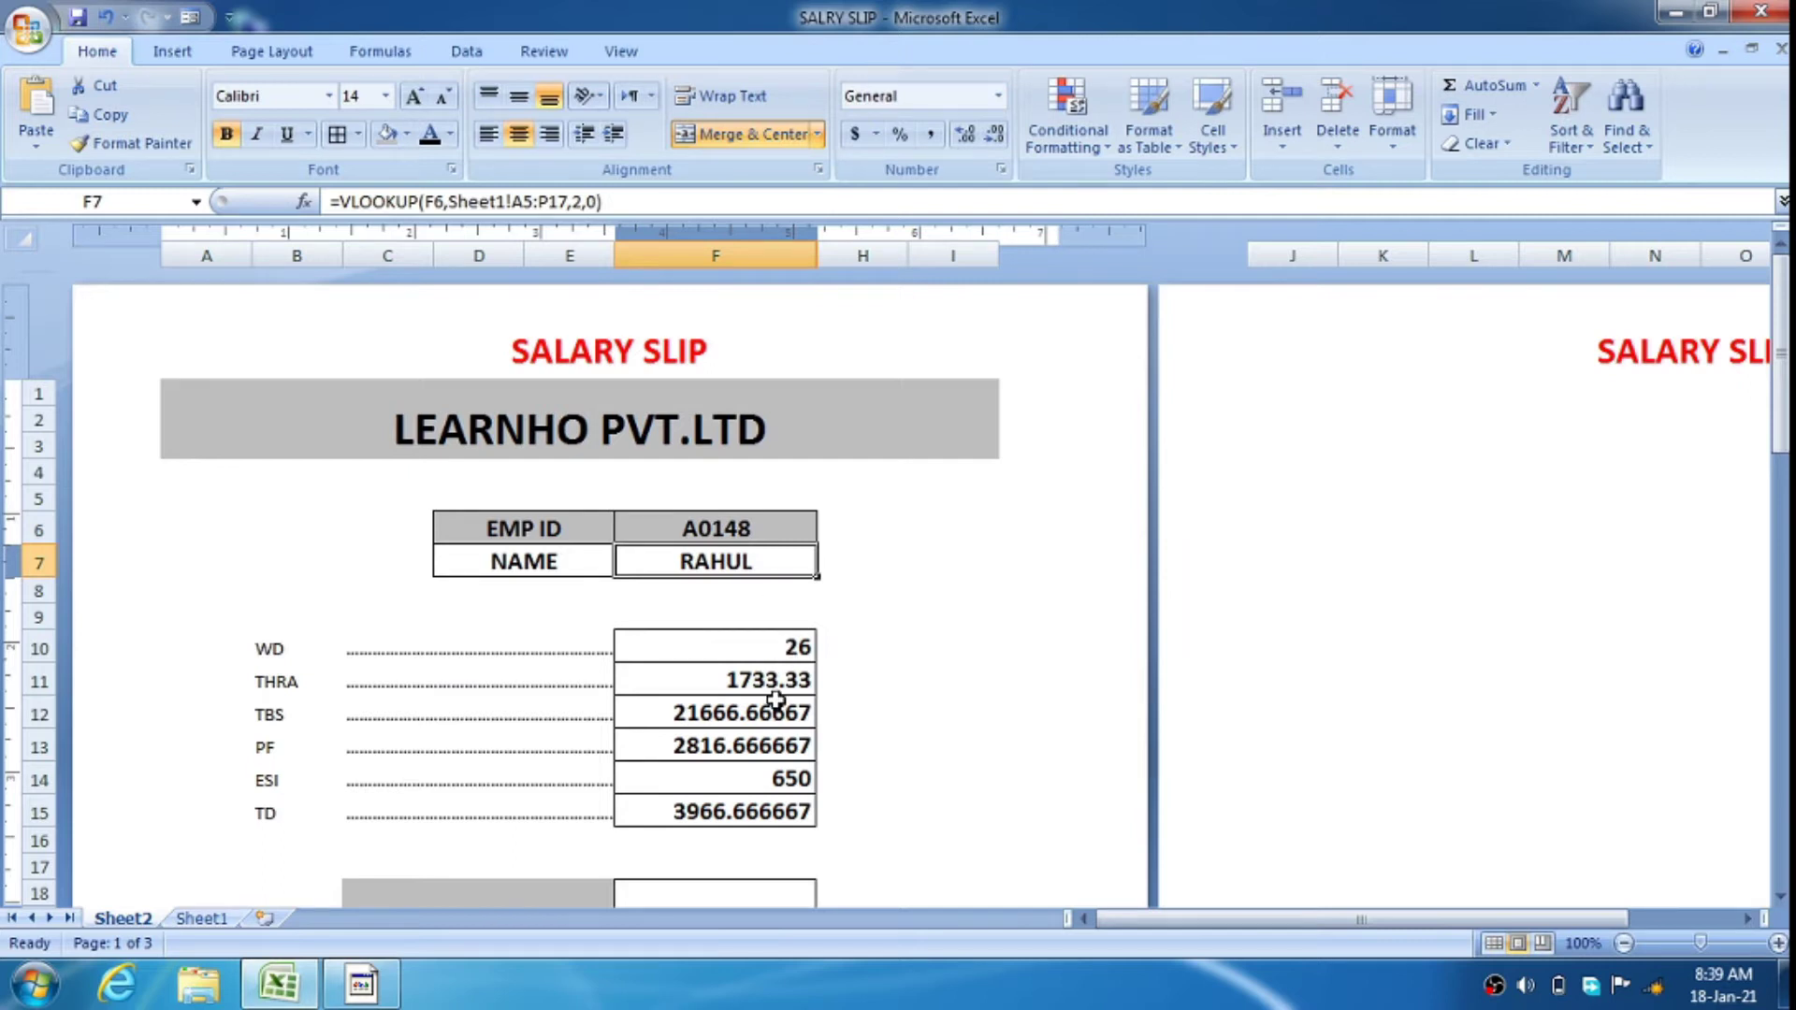
{"action": "scroll", "coordinate": [775, 702], "scroll_direction": "down", "scroll_amount": 3}
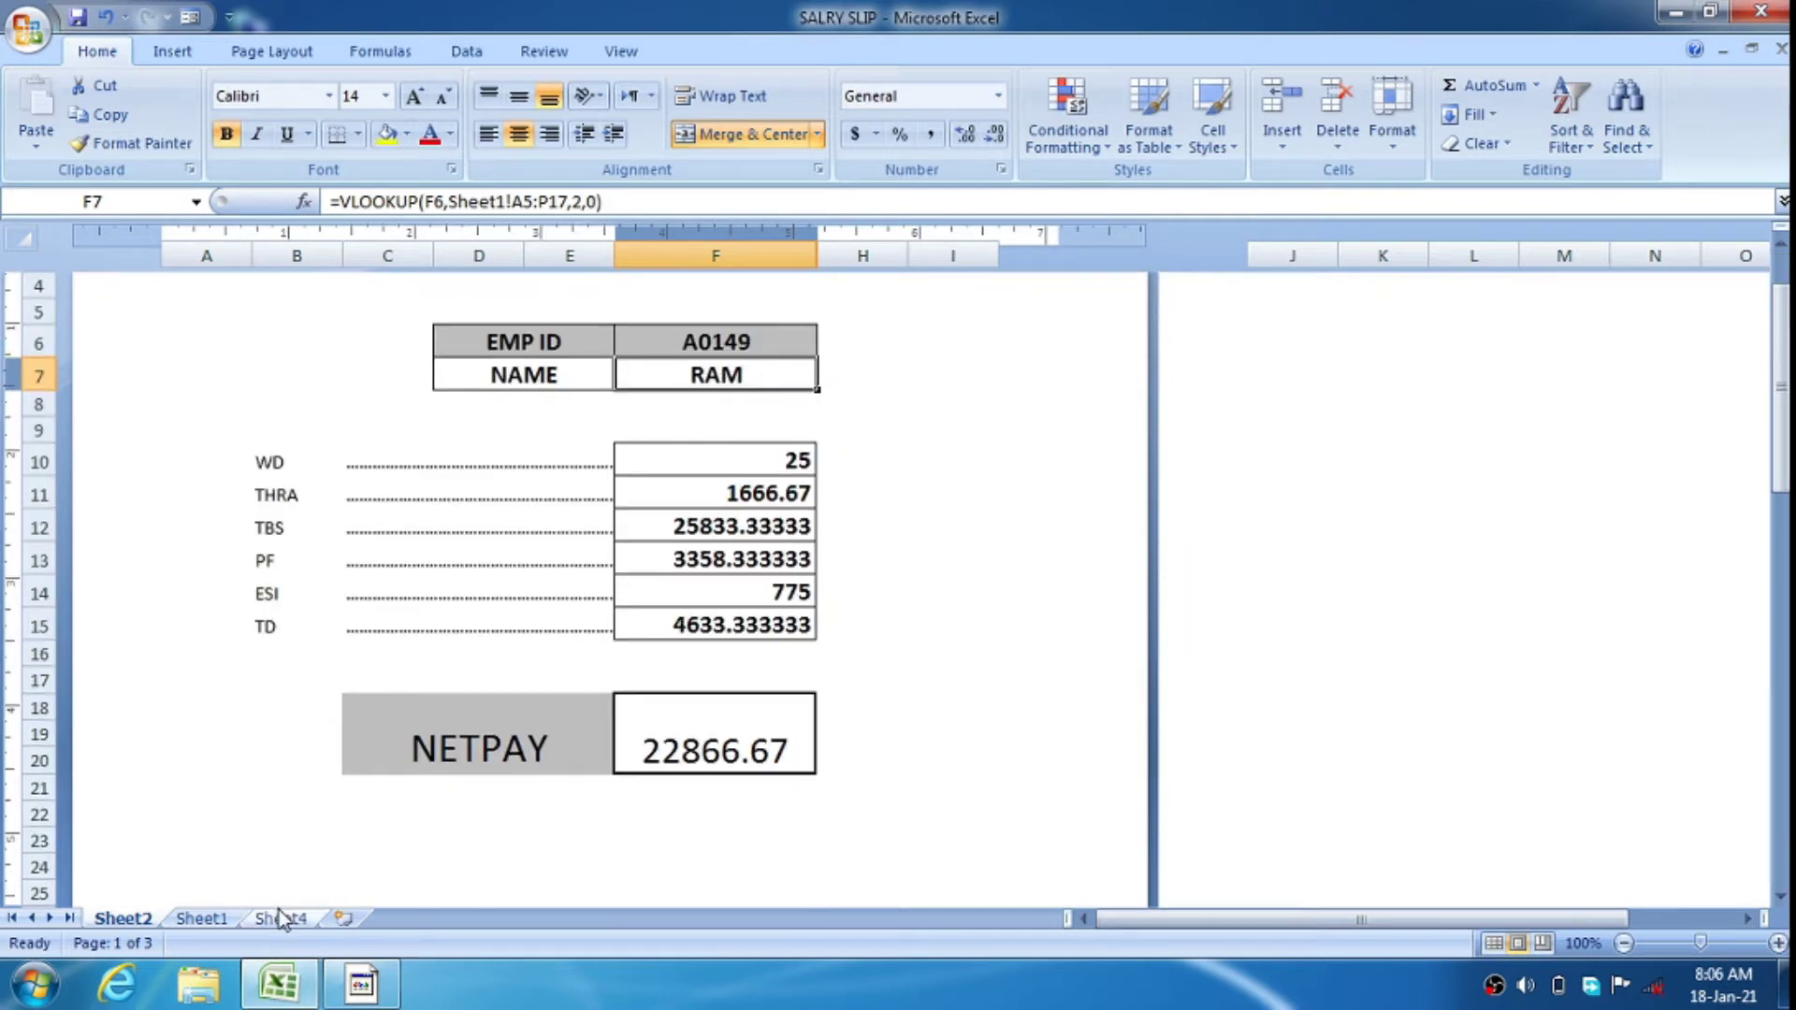
On Sheet1's employee table, select RAM's THRA and TCON values
{"action": "scroll", "coordinate": [721, 673], "scroll_direction": "up", "scroll_amount": 1}
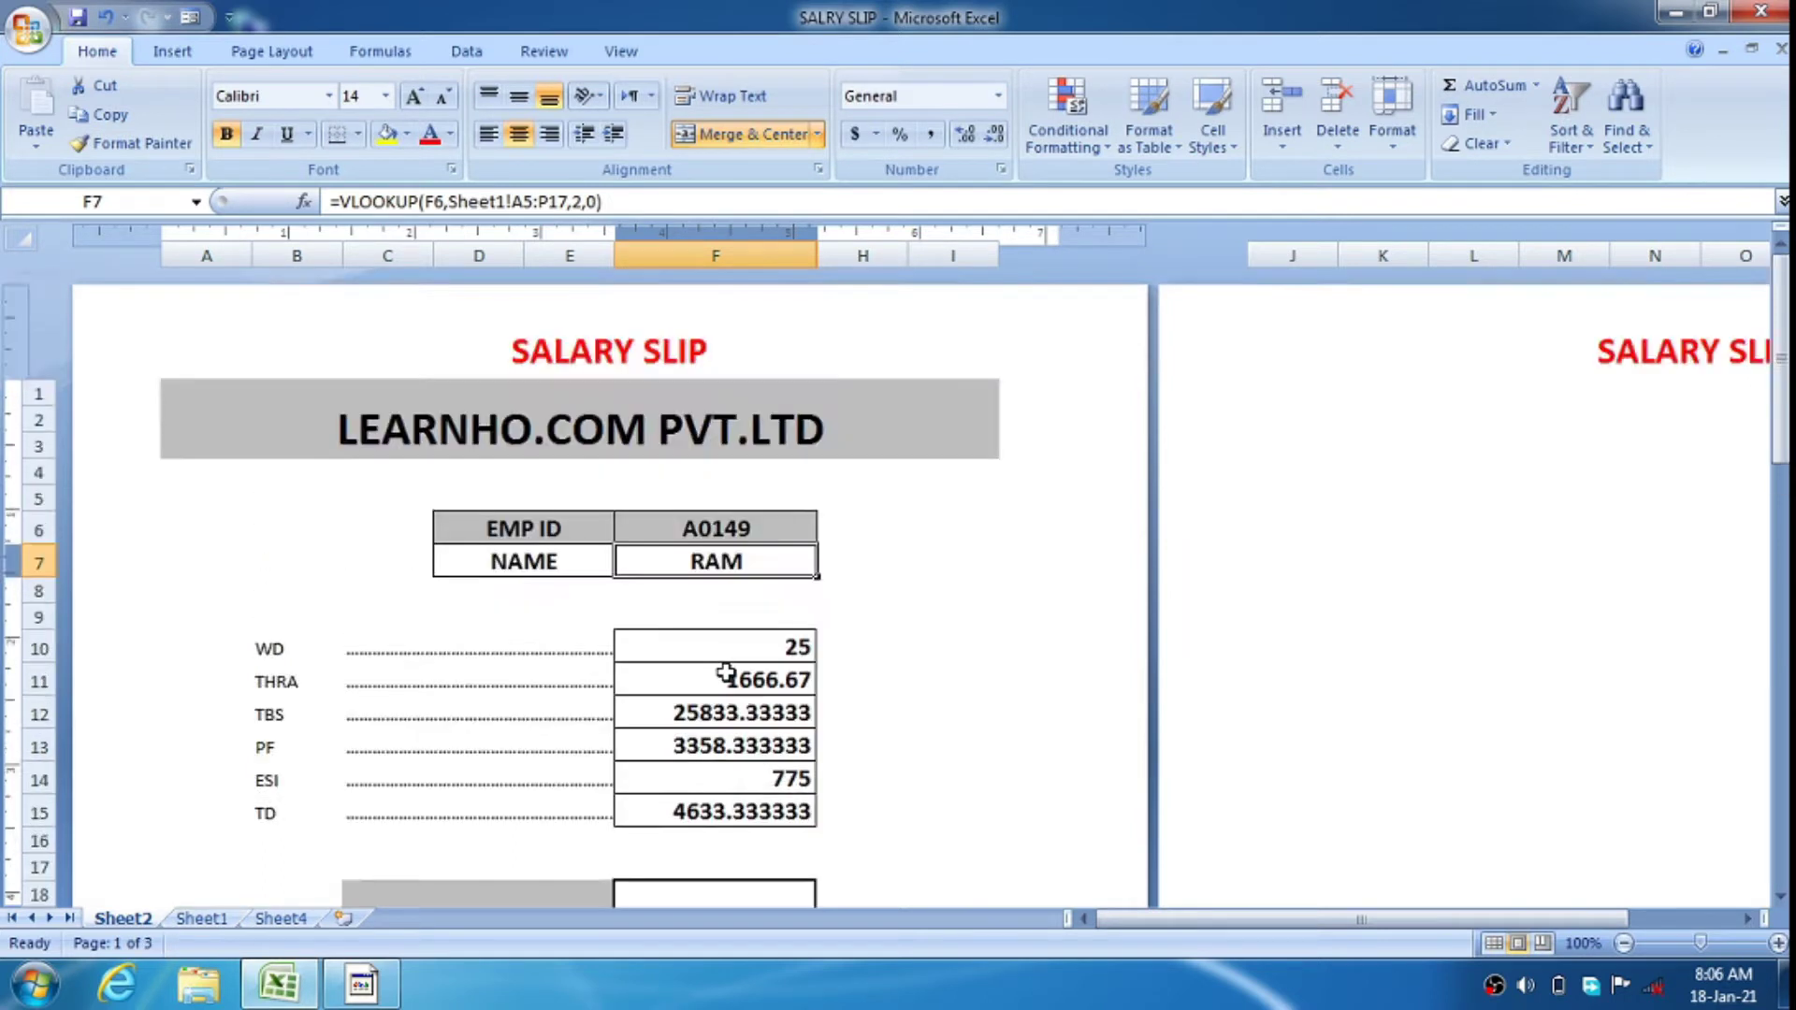
{"action": "scroll", "coordinate": [721, 673], "scroll_direction": "down", "scroll_amount": 3}
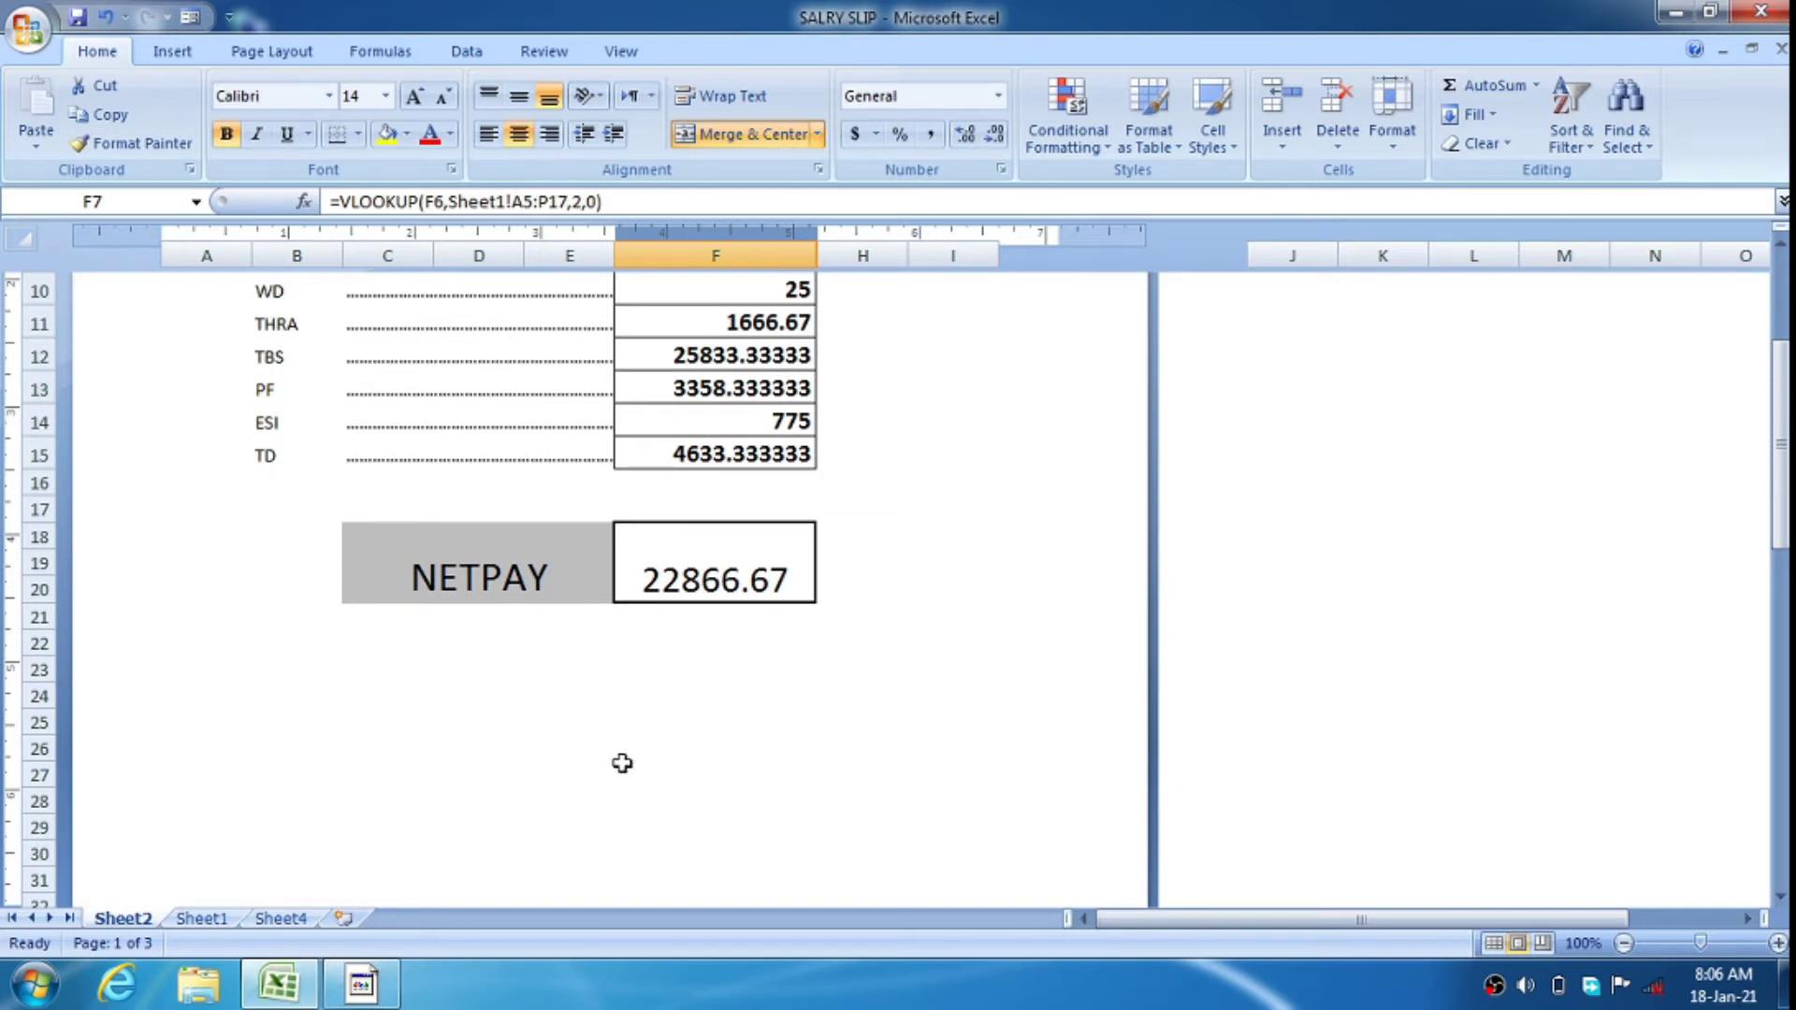
{"action": "scroll", "coordinate": [621, 761], "scroll_direction": "up", "scroll_amount": 2}
{"action": "left_click", "coordinate": [201, 917]}
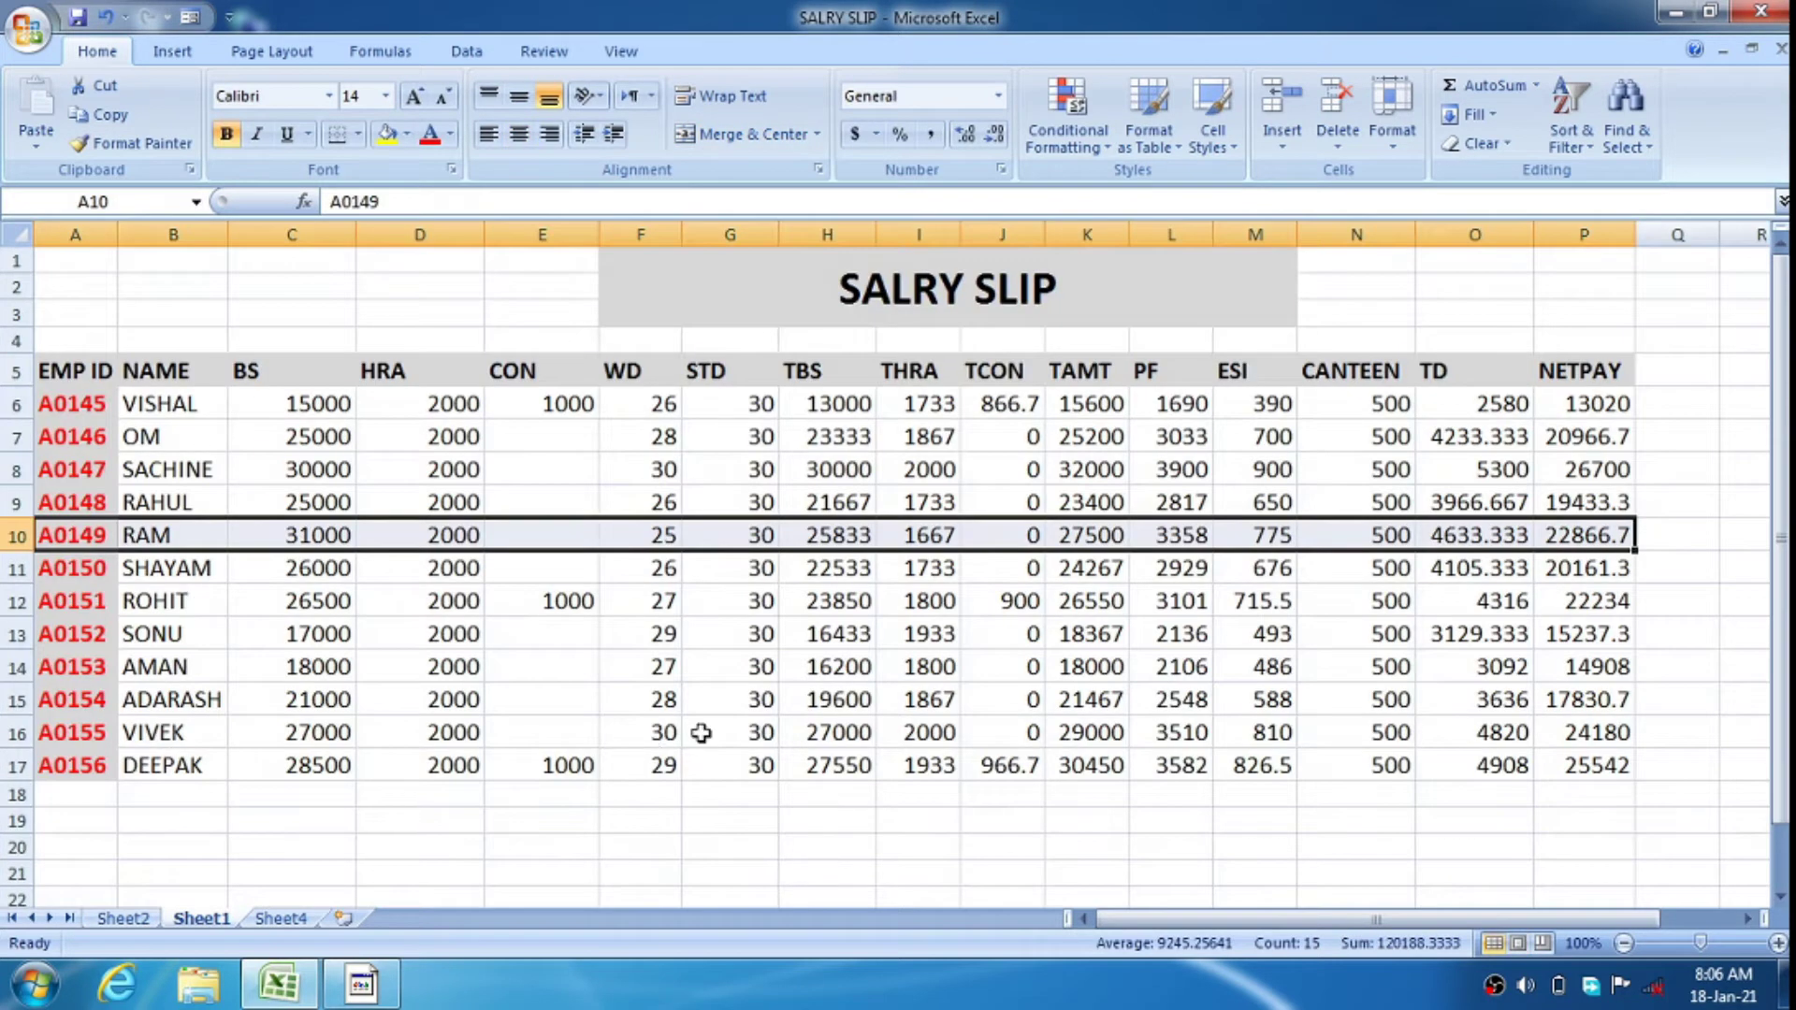
{"action": "left_click", "coordinate": [729, 665]}
{"action": "left_click_drag", "start_coordinate": [1001, 535], "coordinate": [946, 552]}
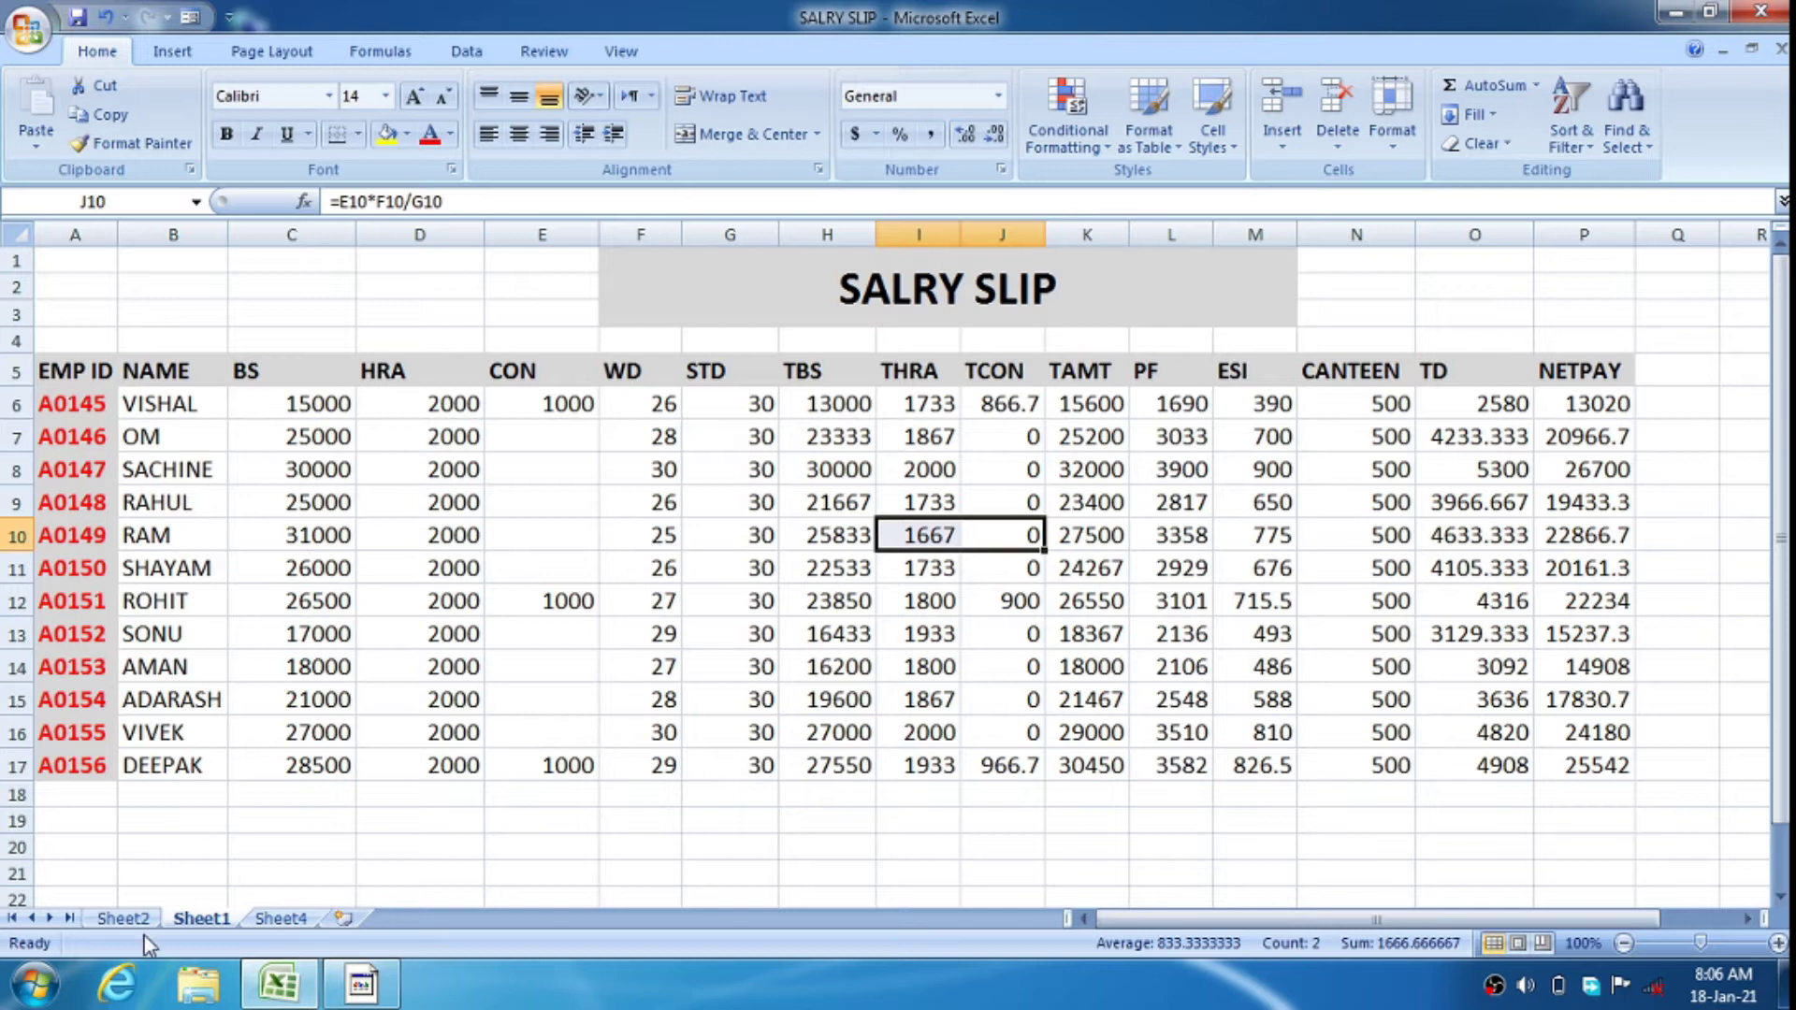
Select the EMP ID, name, basic salary and NETPAY ranges, then move to empty Sheet4
{"action": "left_click", "coordinate": [282, 680]}
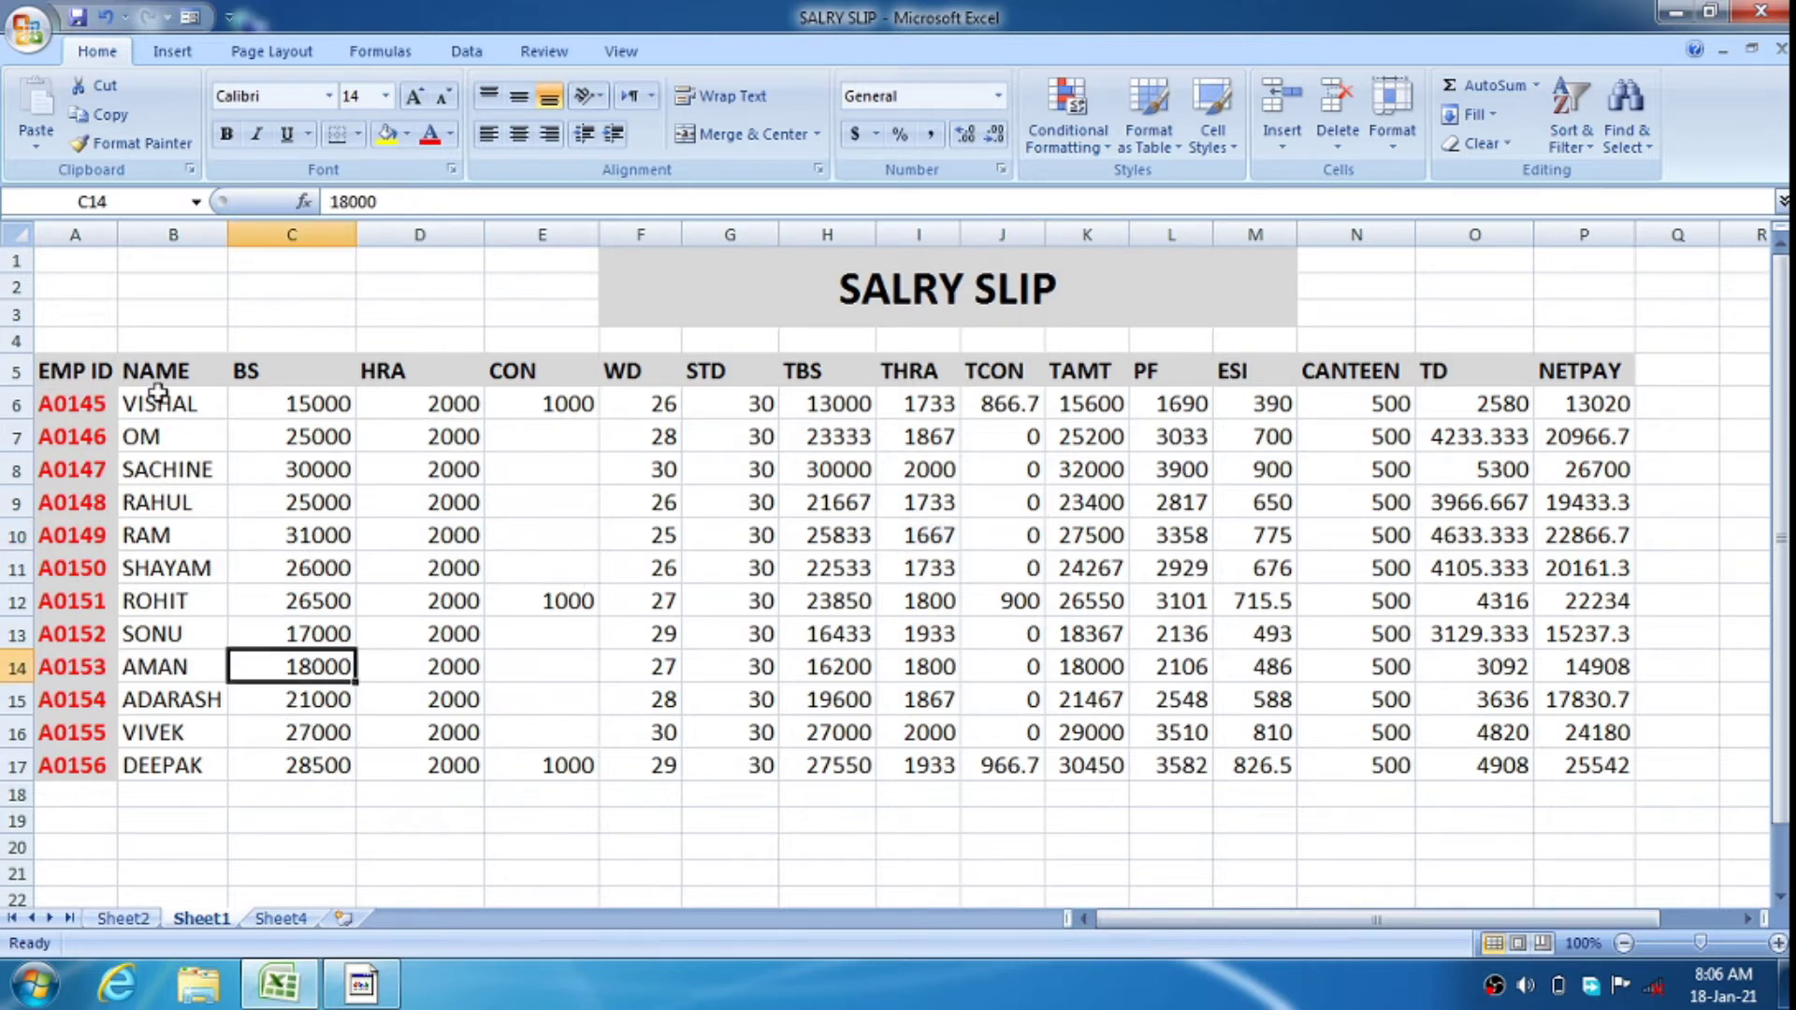
{"action": "mouse_move", "coordinate": [92, 371]}
{"action": "left_mouse_down"}
{"action": "mouse_move", "coordinate": [198, 456]}
{"action": "mouse_move", "coordinate": [1590, 756]}
{"action": "left_mouse_up"}
{"action": "left_click", "coordinate": [1579, 756]}
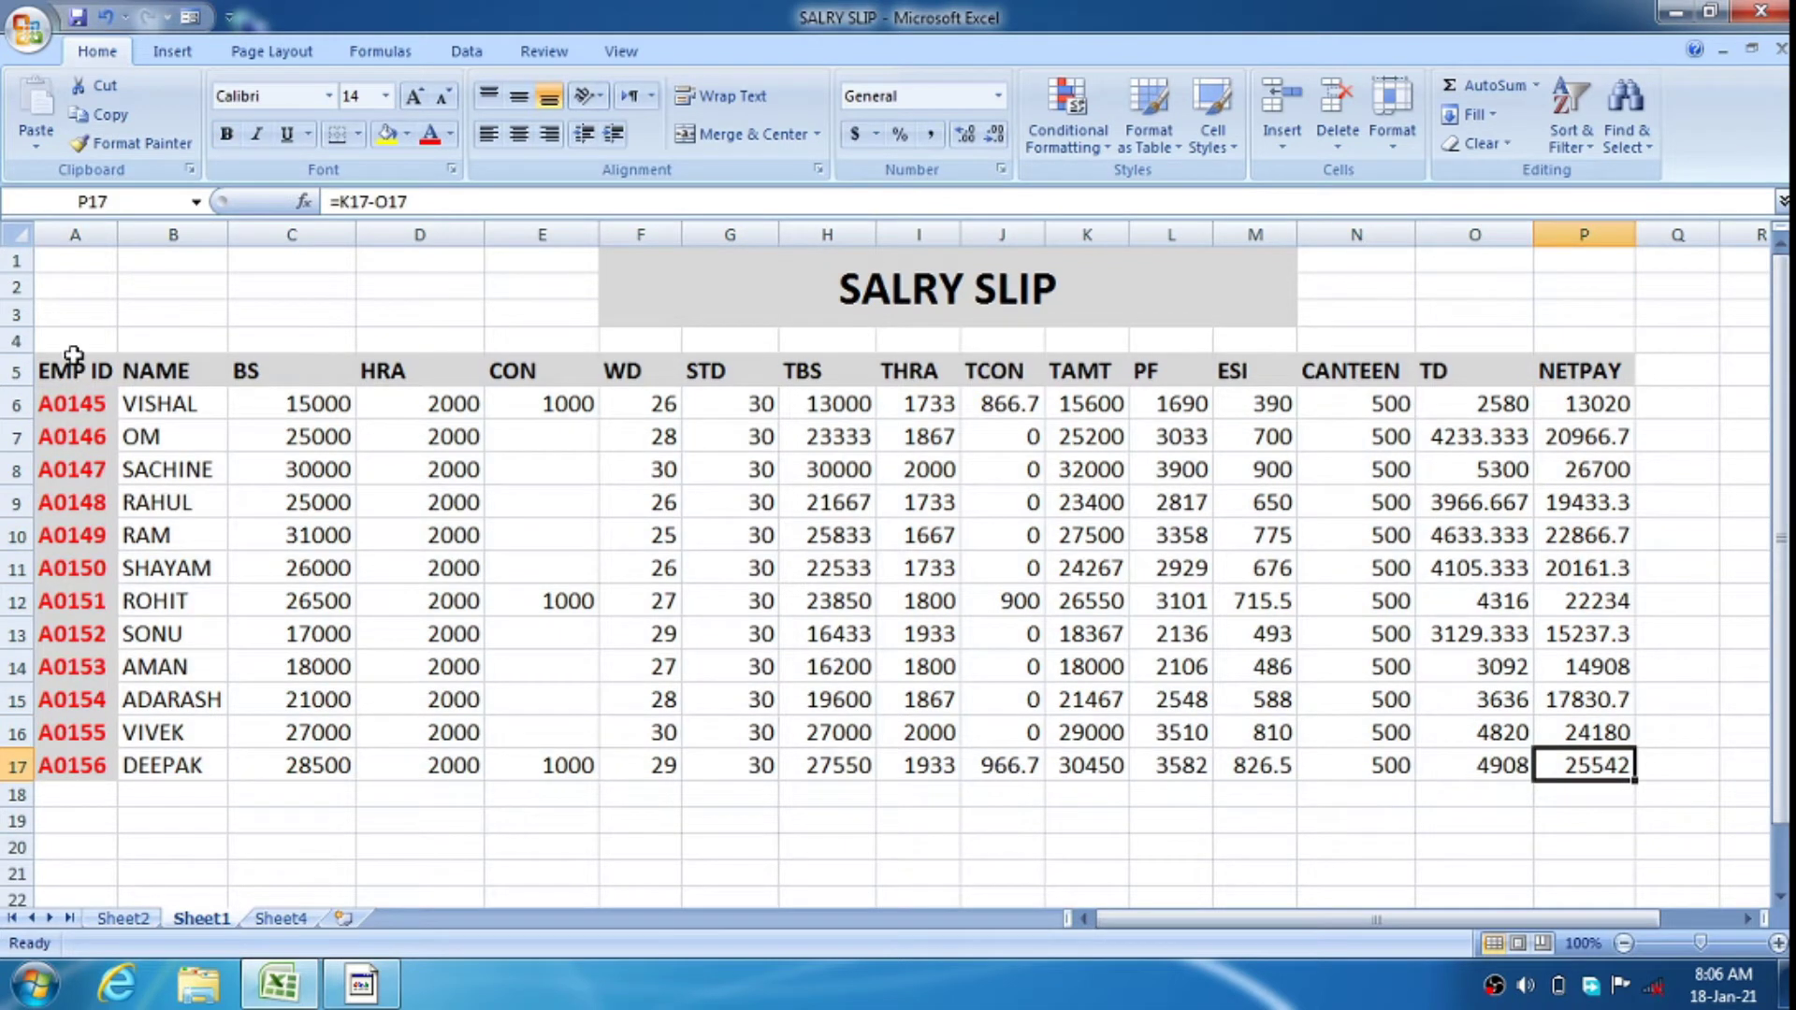
{"action": "left_click_drag", "start_coordinate": [73, 355], "coordinate": [345, 594]}
{"action": "left_click", "coordinate": [743, 629]}
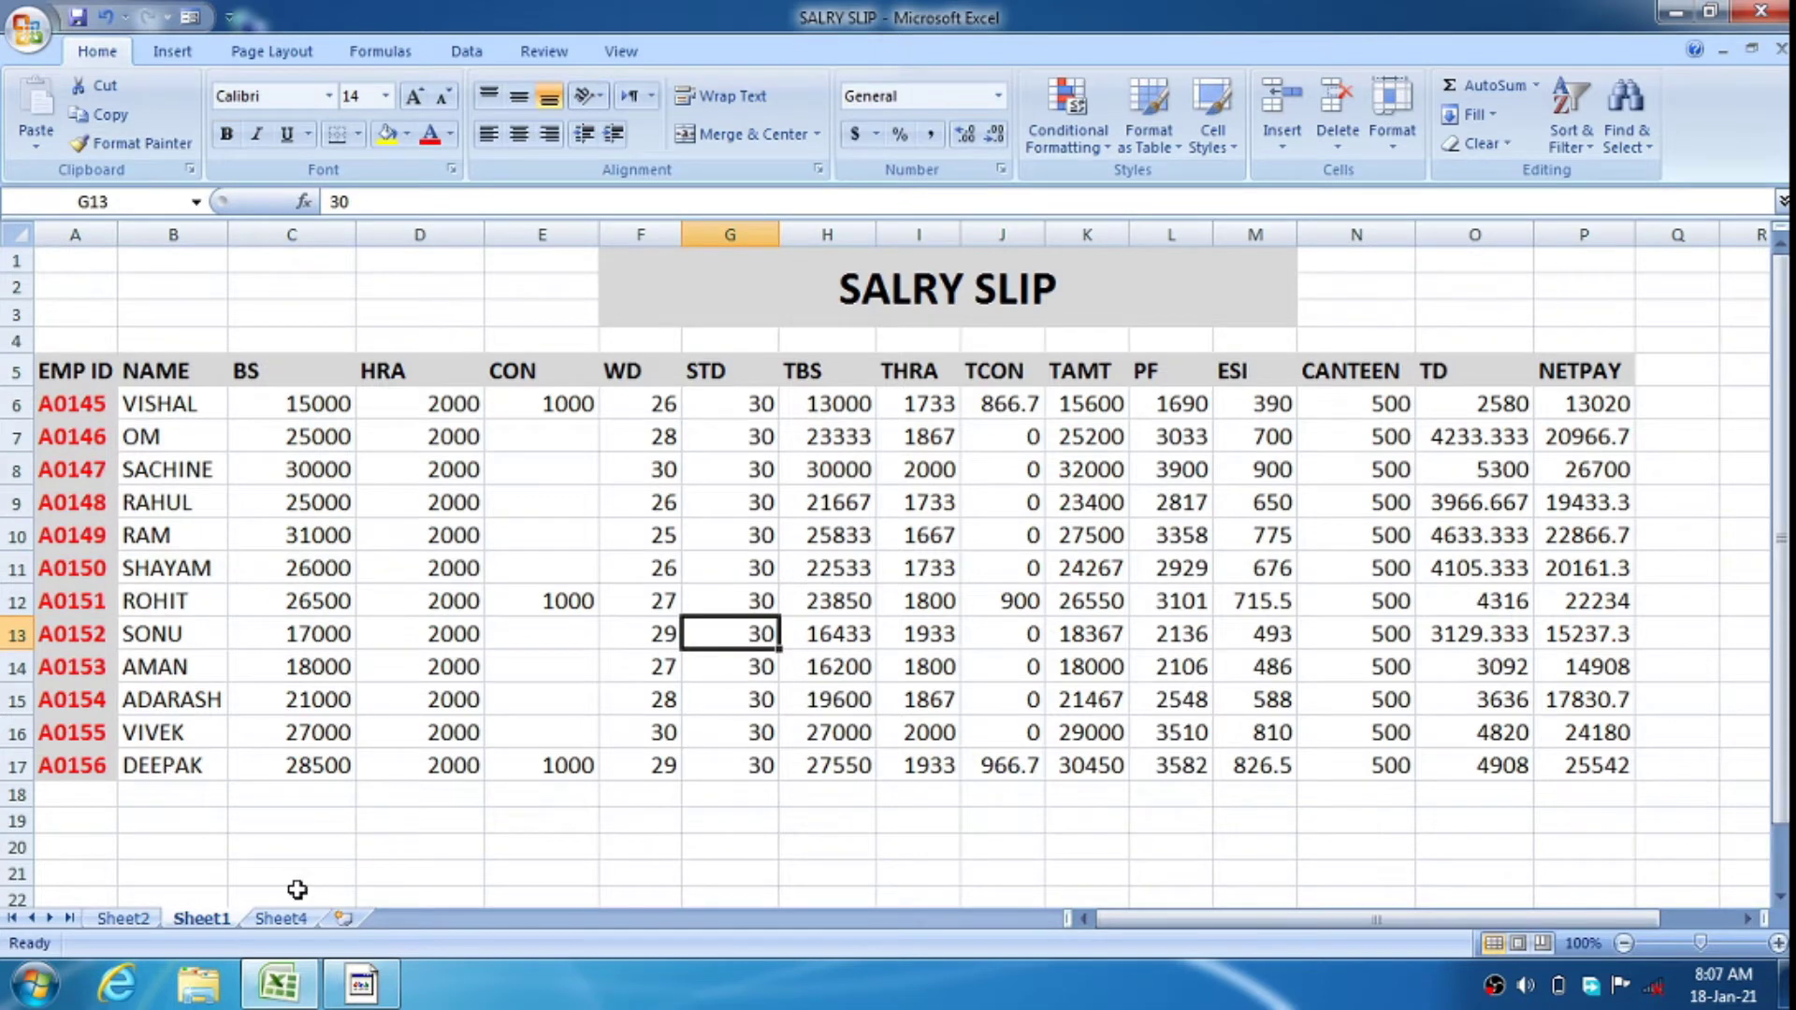
{"action": "left_click", "coordinate": [281, 918]}
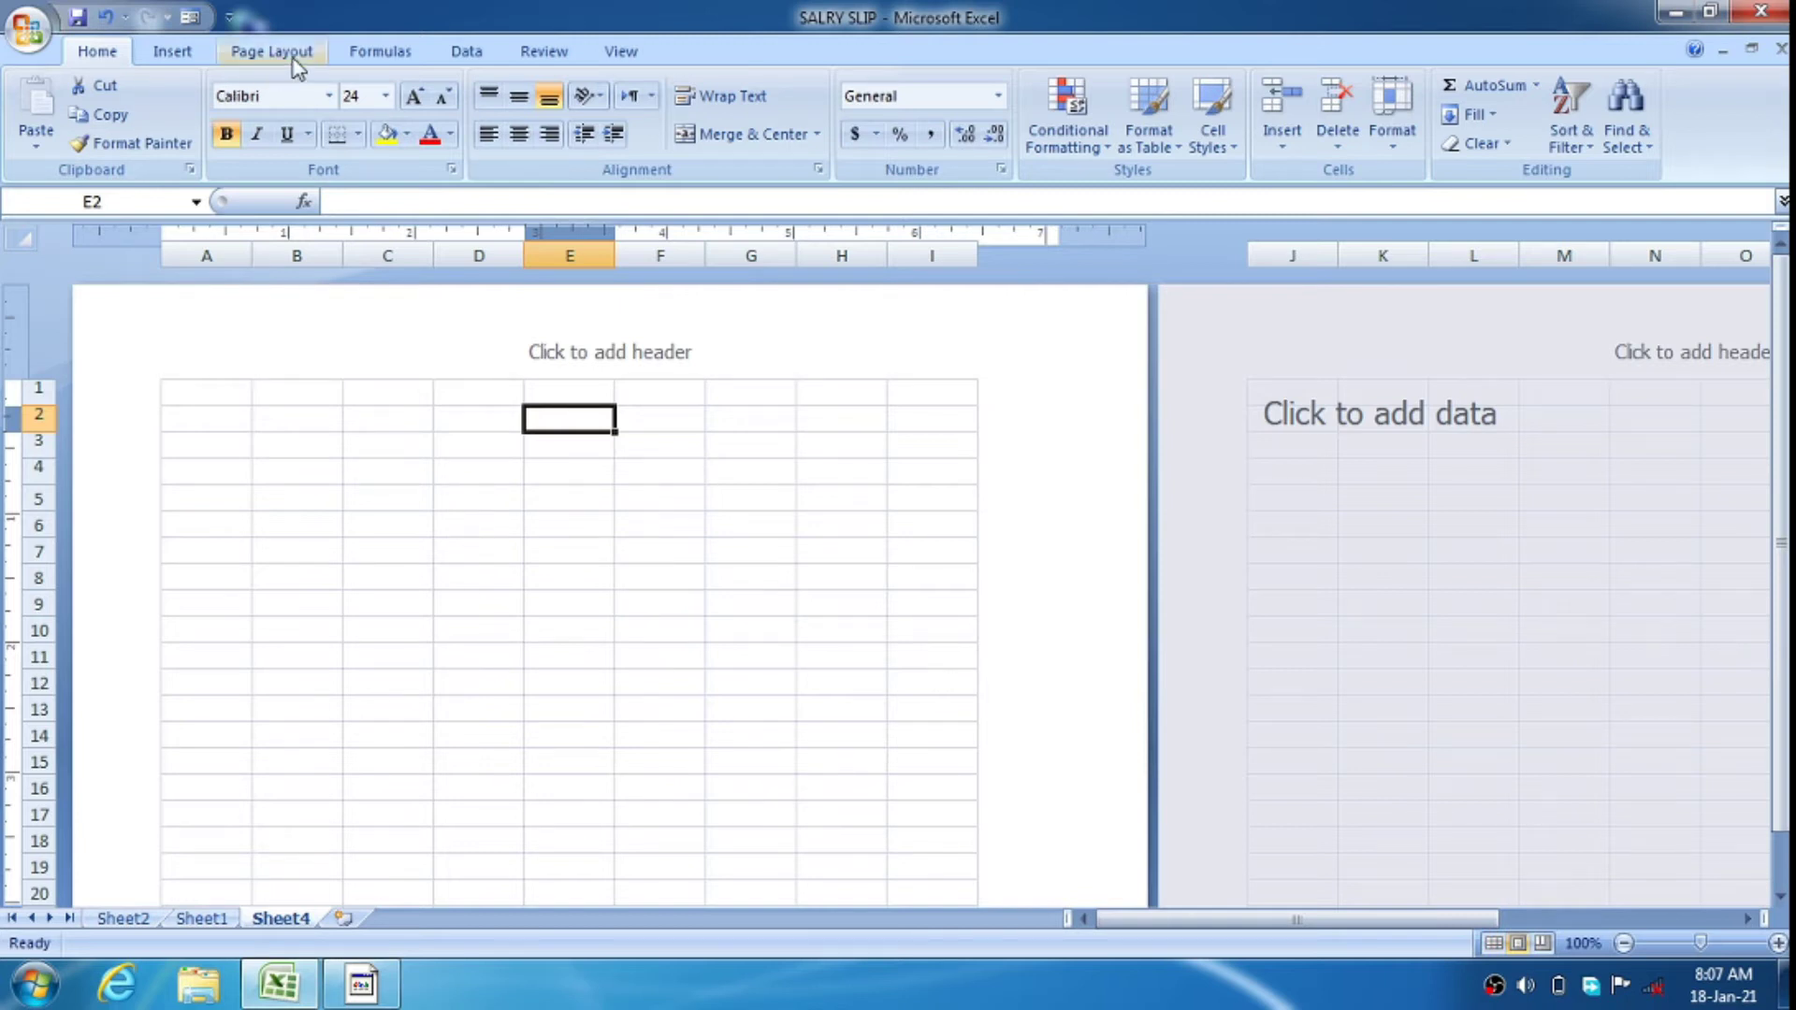
In Page Layout view, type SALARY SLIP into the centre page header
{"action": "left_click", "coordinate": [642, 52]}
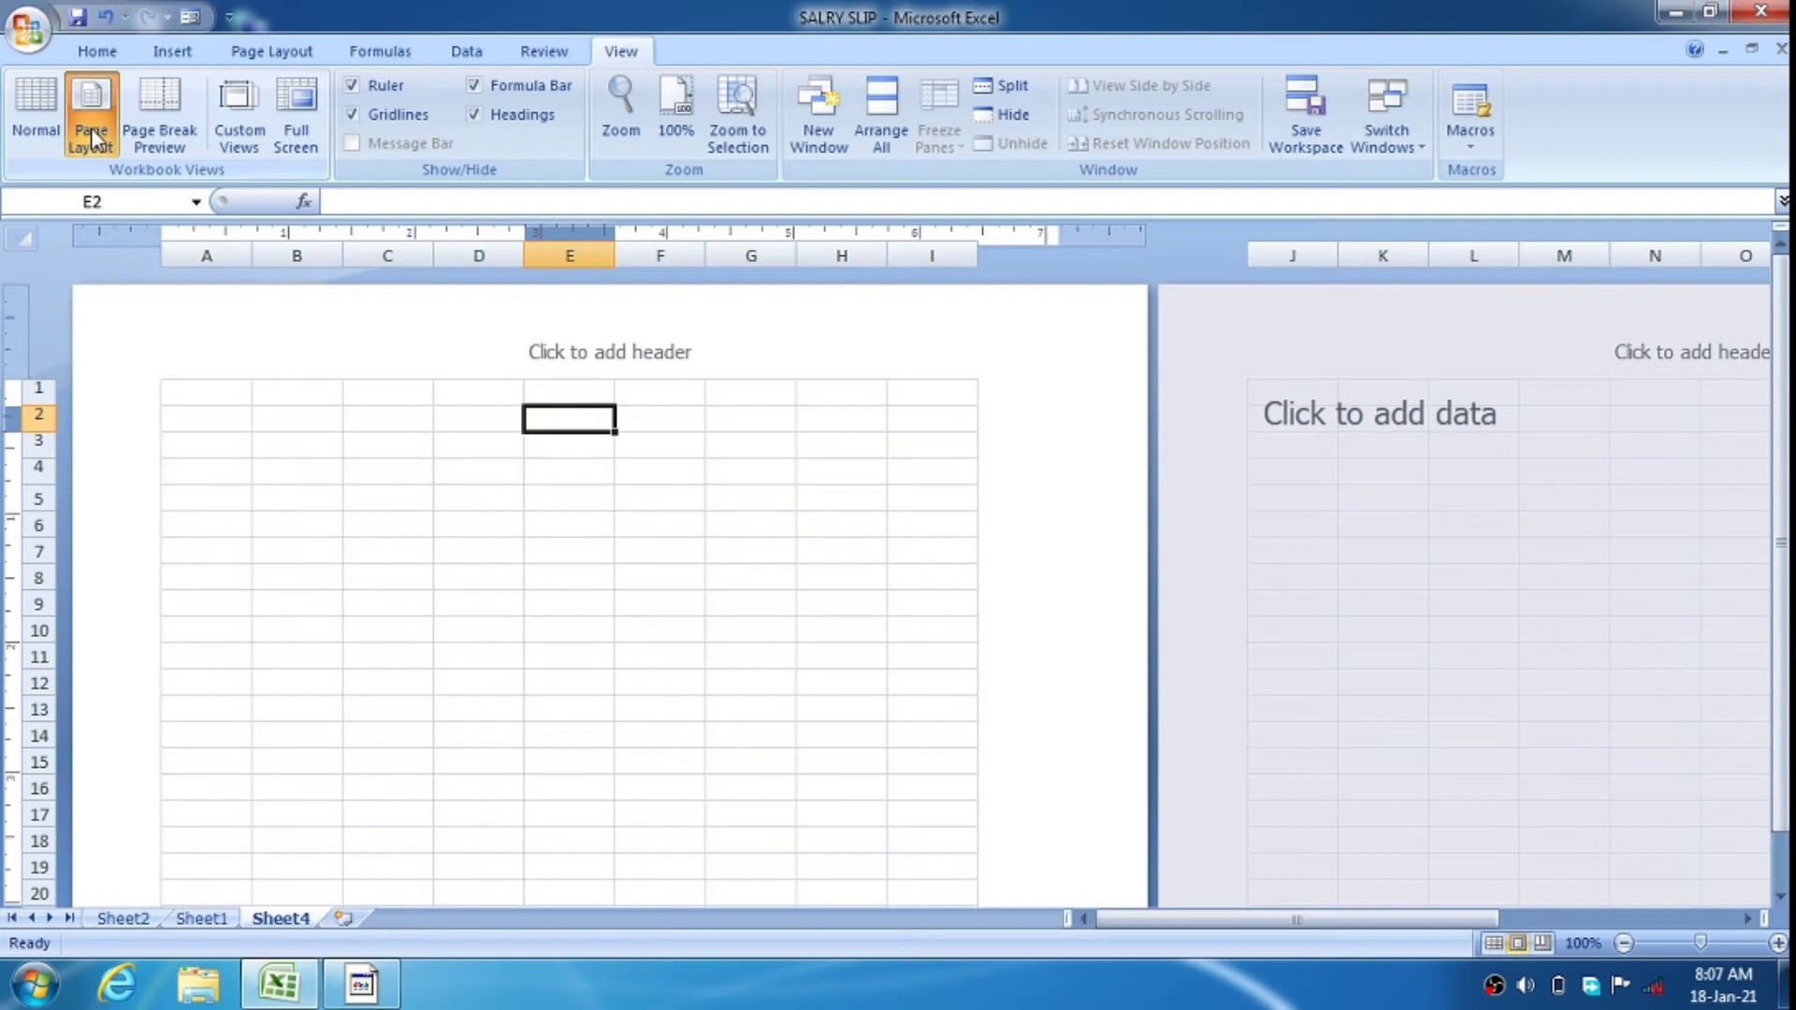
{"action": "left_click", "coordinate": [44, 126]}
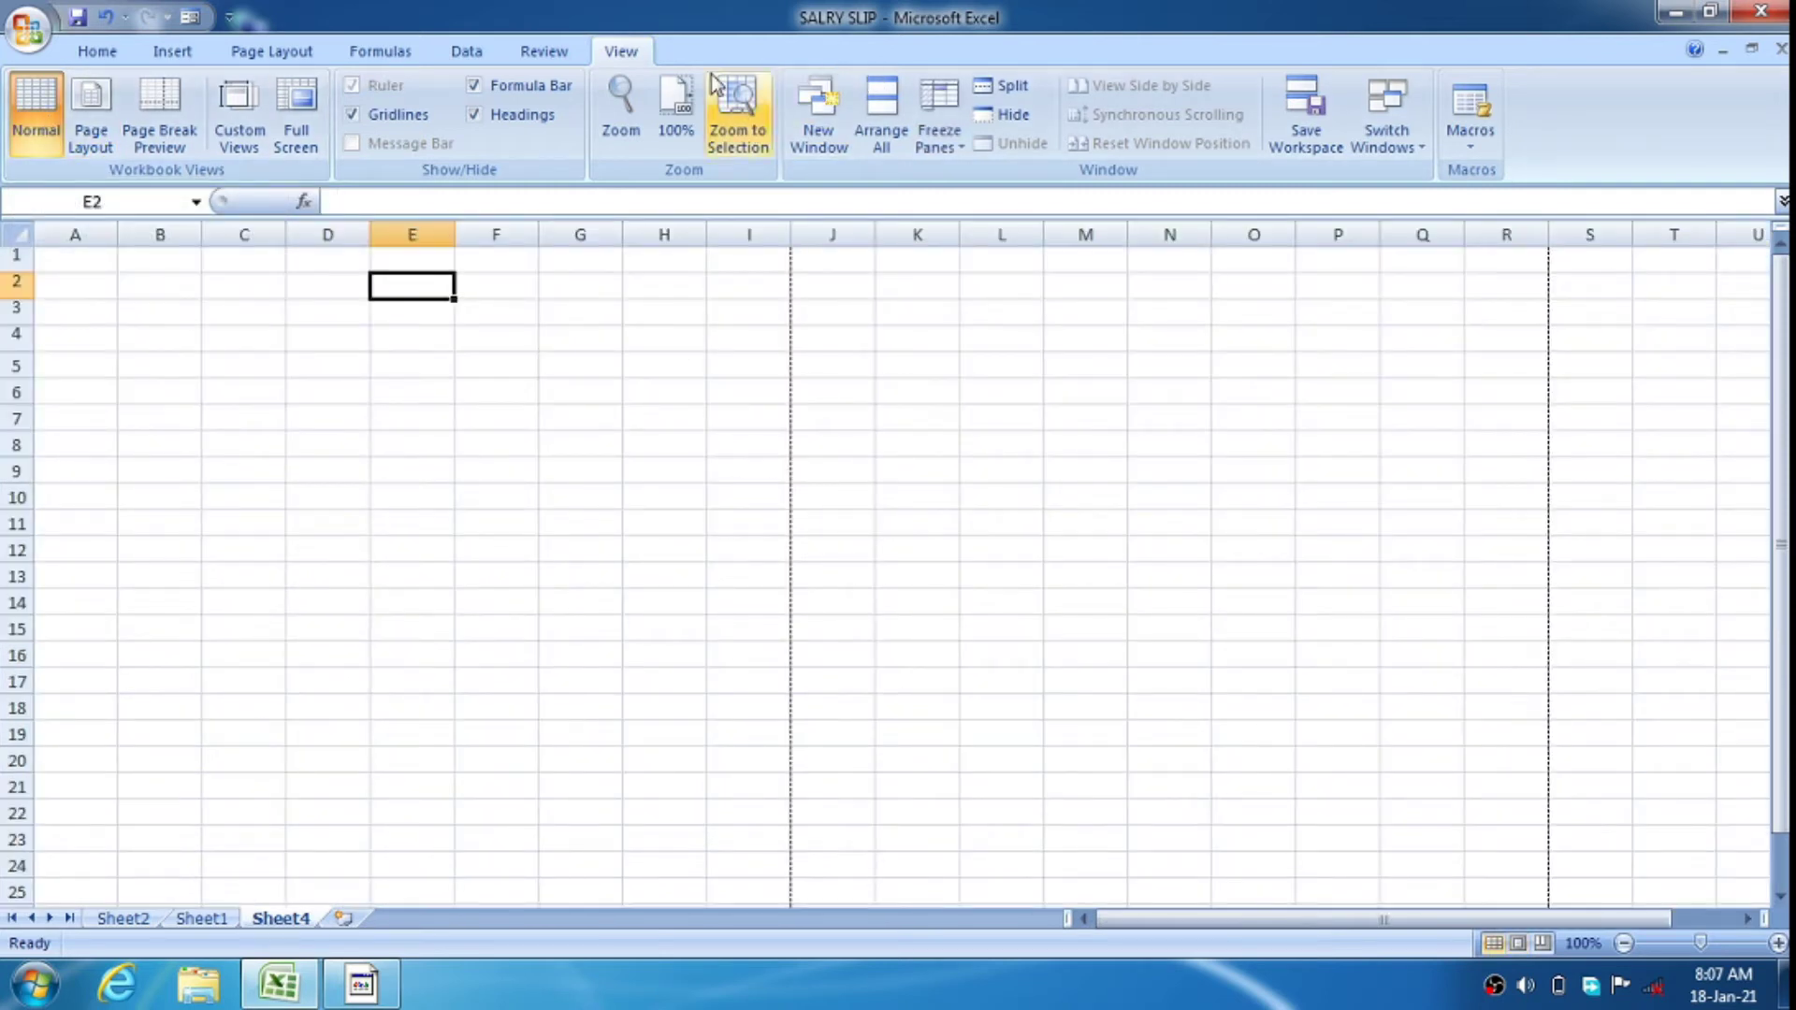
{"action": "left_click", "coordinate": [114, 111]}
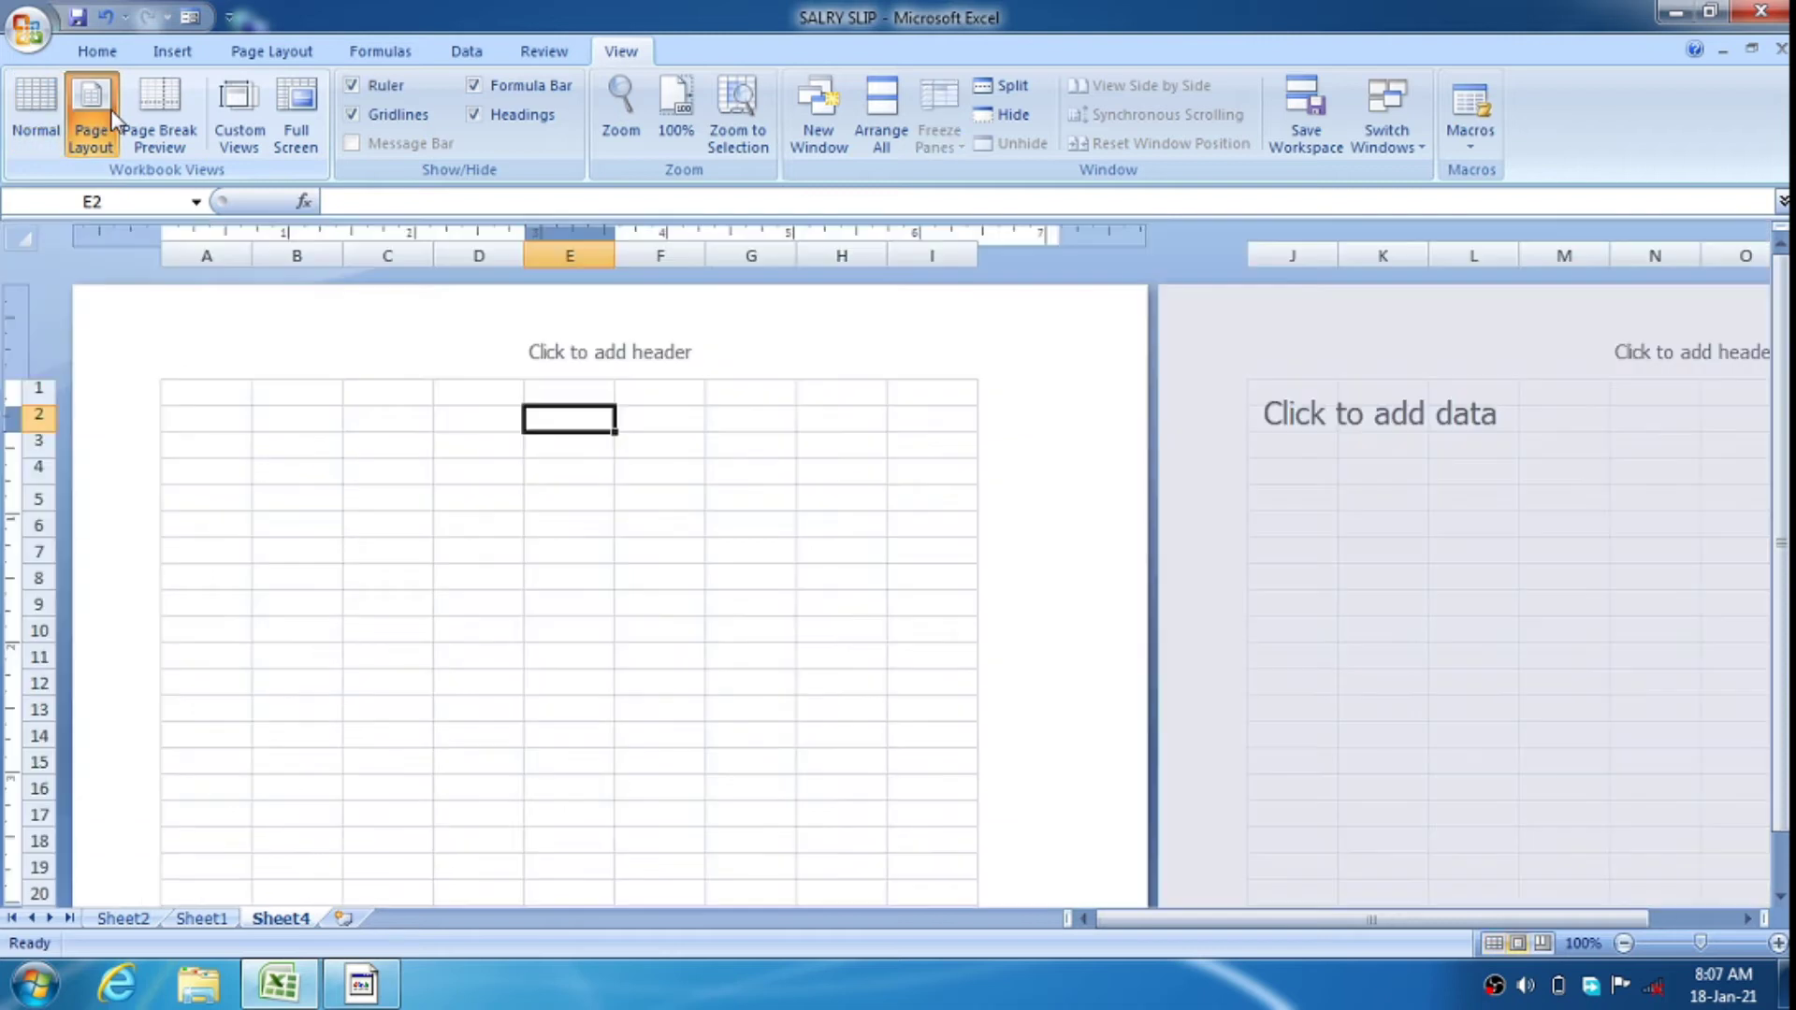
{"action": "left_click", "coordinate": [613, 365]}
{"action": "type", "text": "SAL"}
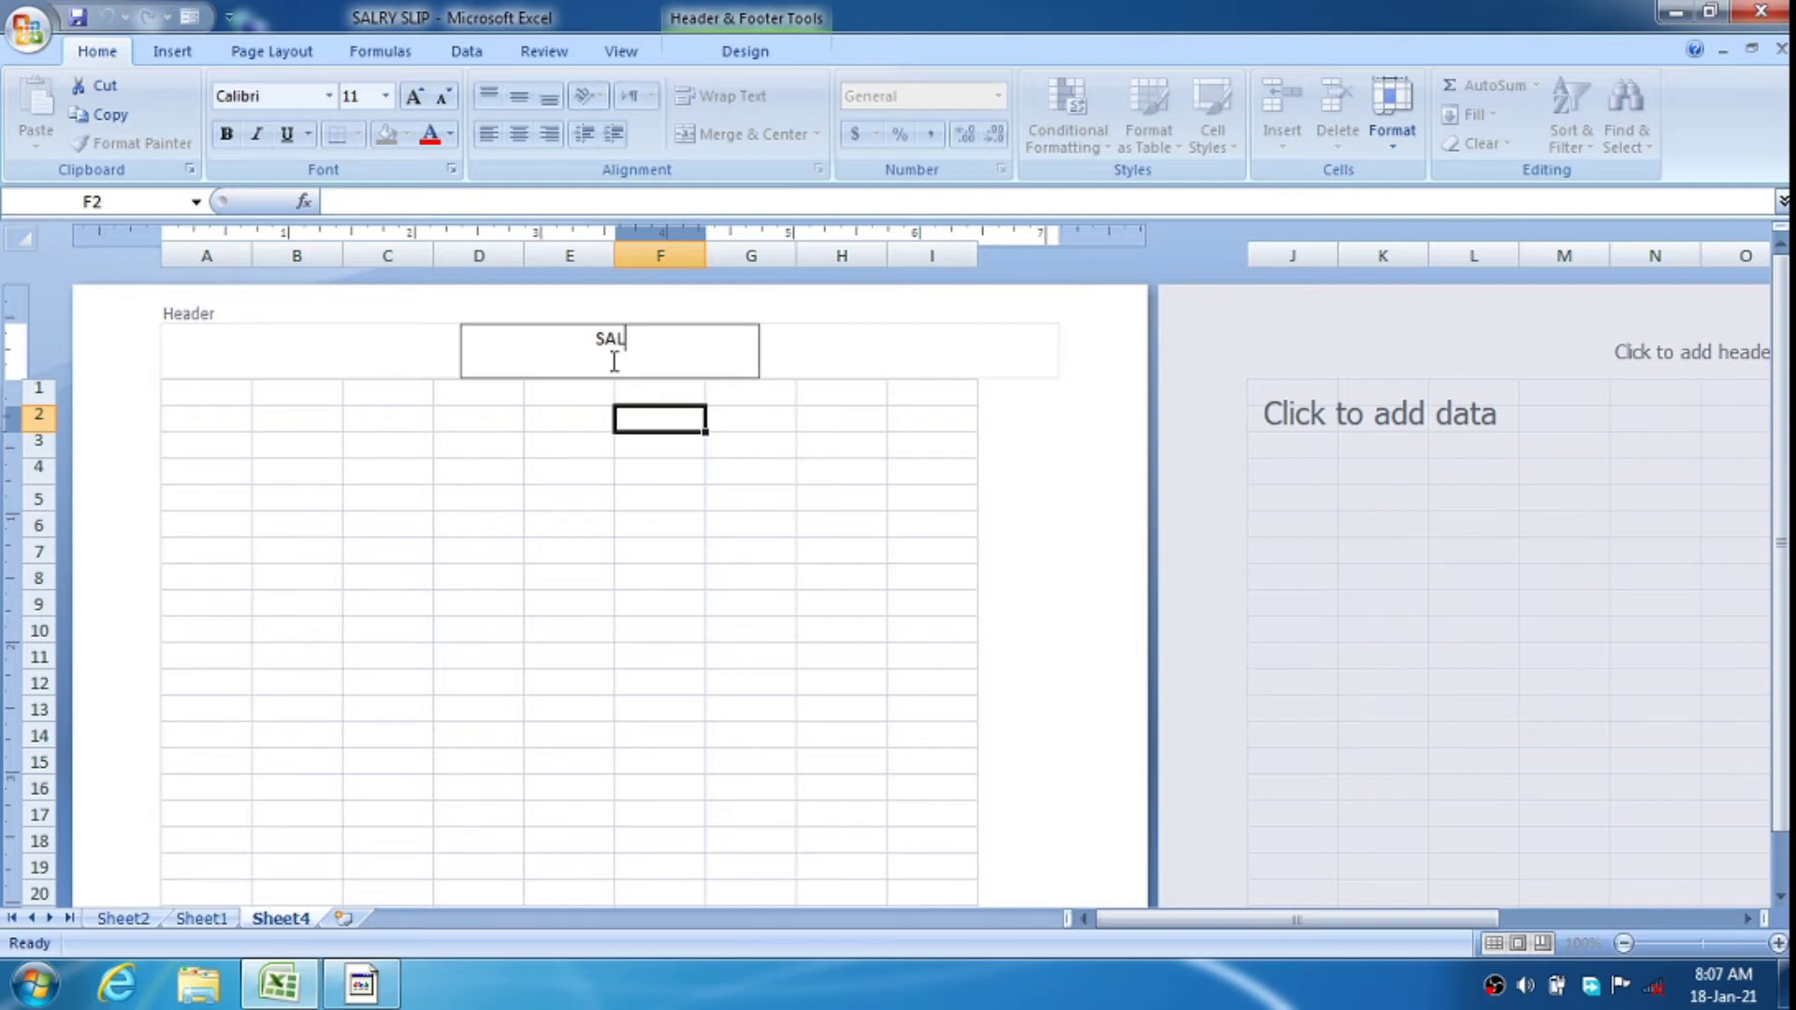
{"action": "type", "text": "ARY SLIP"}
{"action": "left_click", "coordinate": [689, 565]}
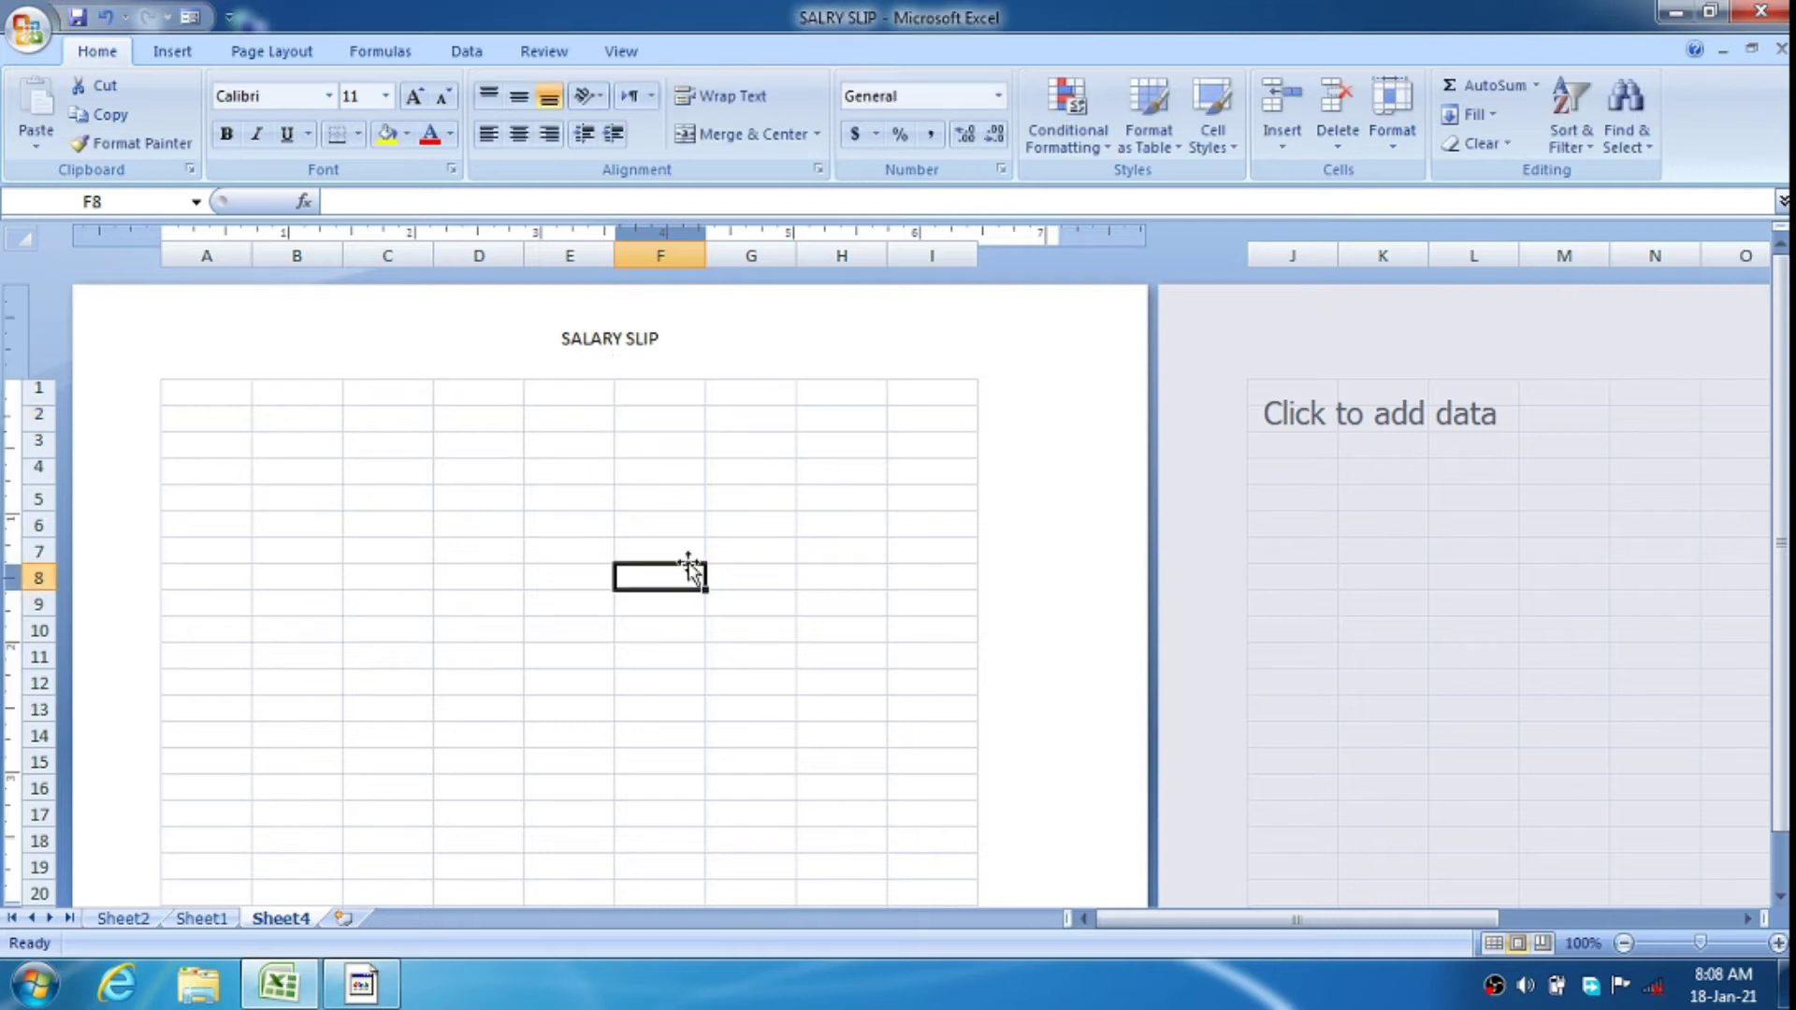
Format the SALARY SLIP header as 24-point bold red text
{"action": "triple_click", "coordinate": [661, 361]}
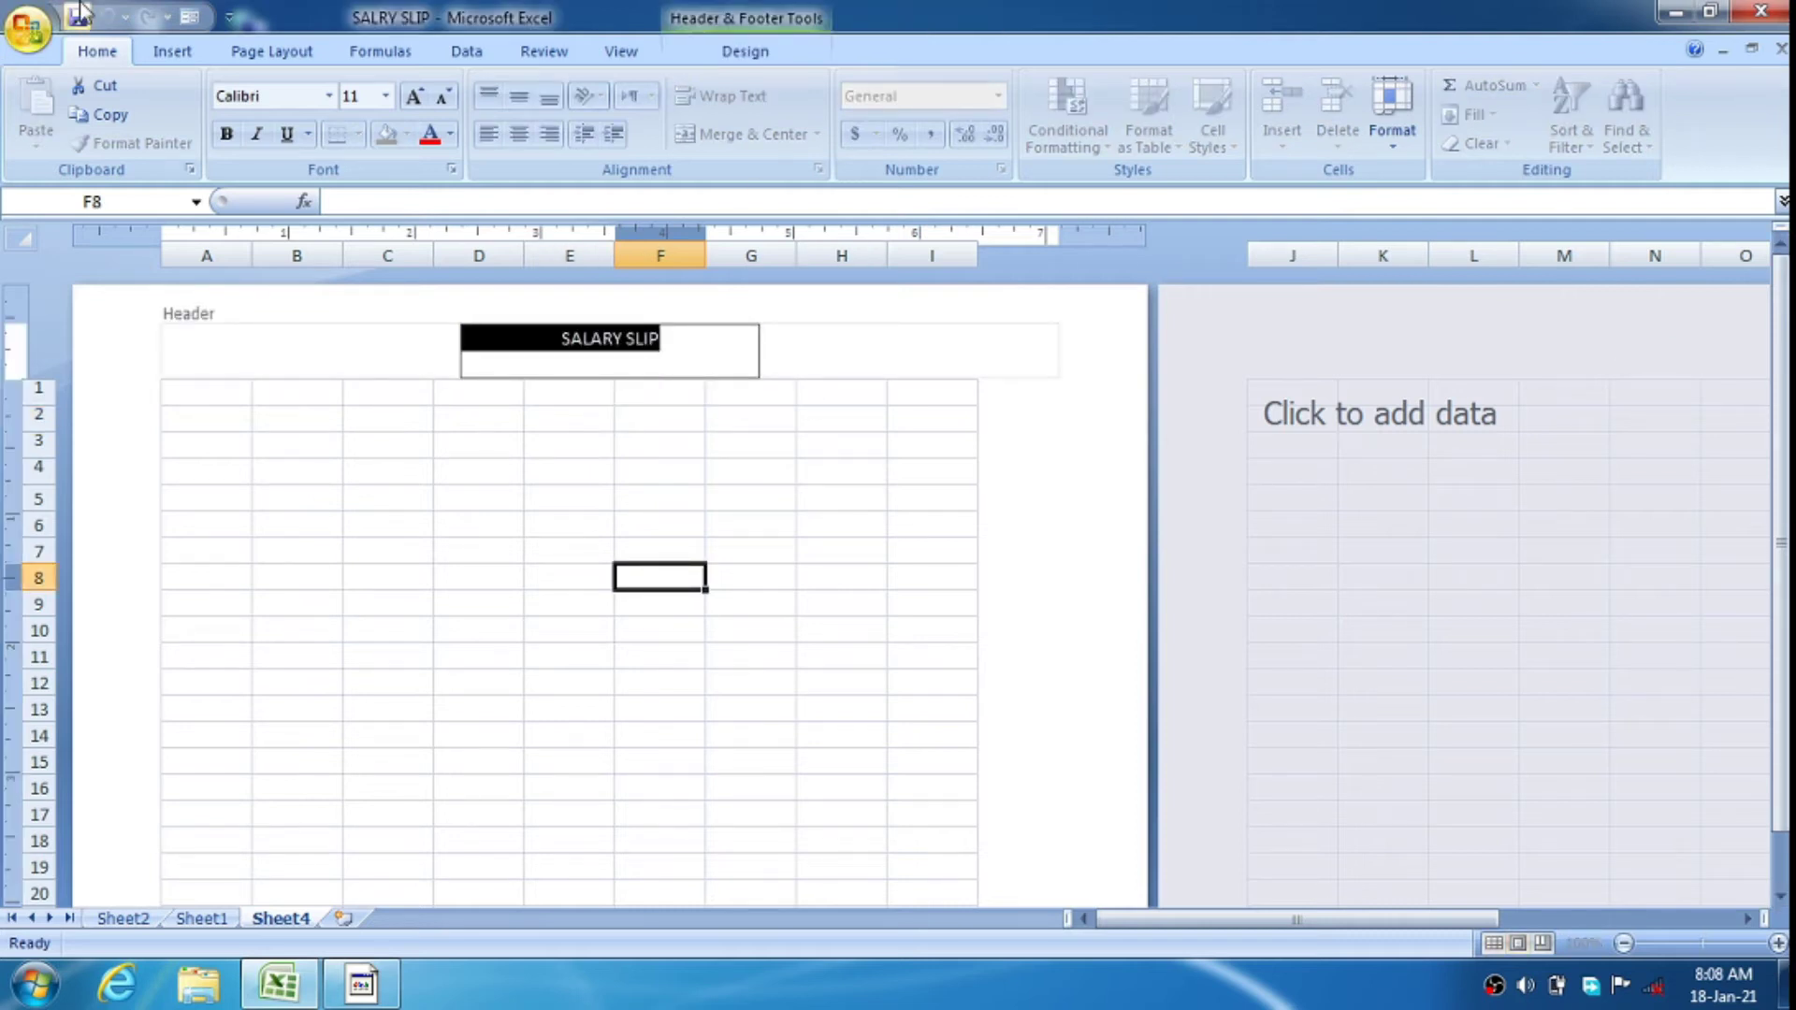
{"action": "left_click", "coordinate": [412, 96]}
{"action": "left_click", "coordinate": [412, 96]}
{"action": "left_click", "coordinate": [413, 97]}
{"action": "left_click", "coordinate": [412, 96]}
{"action": "left_click", "coordinate": [412, 96]}
{"action": "left_click", "coordinate": [413, 96]}
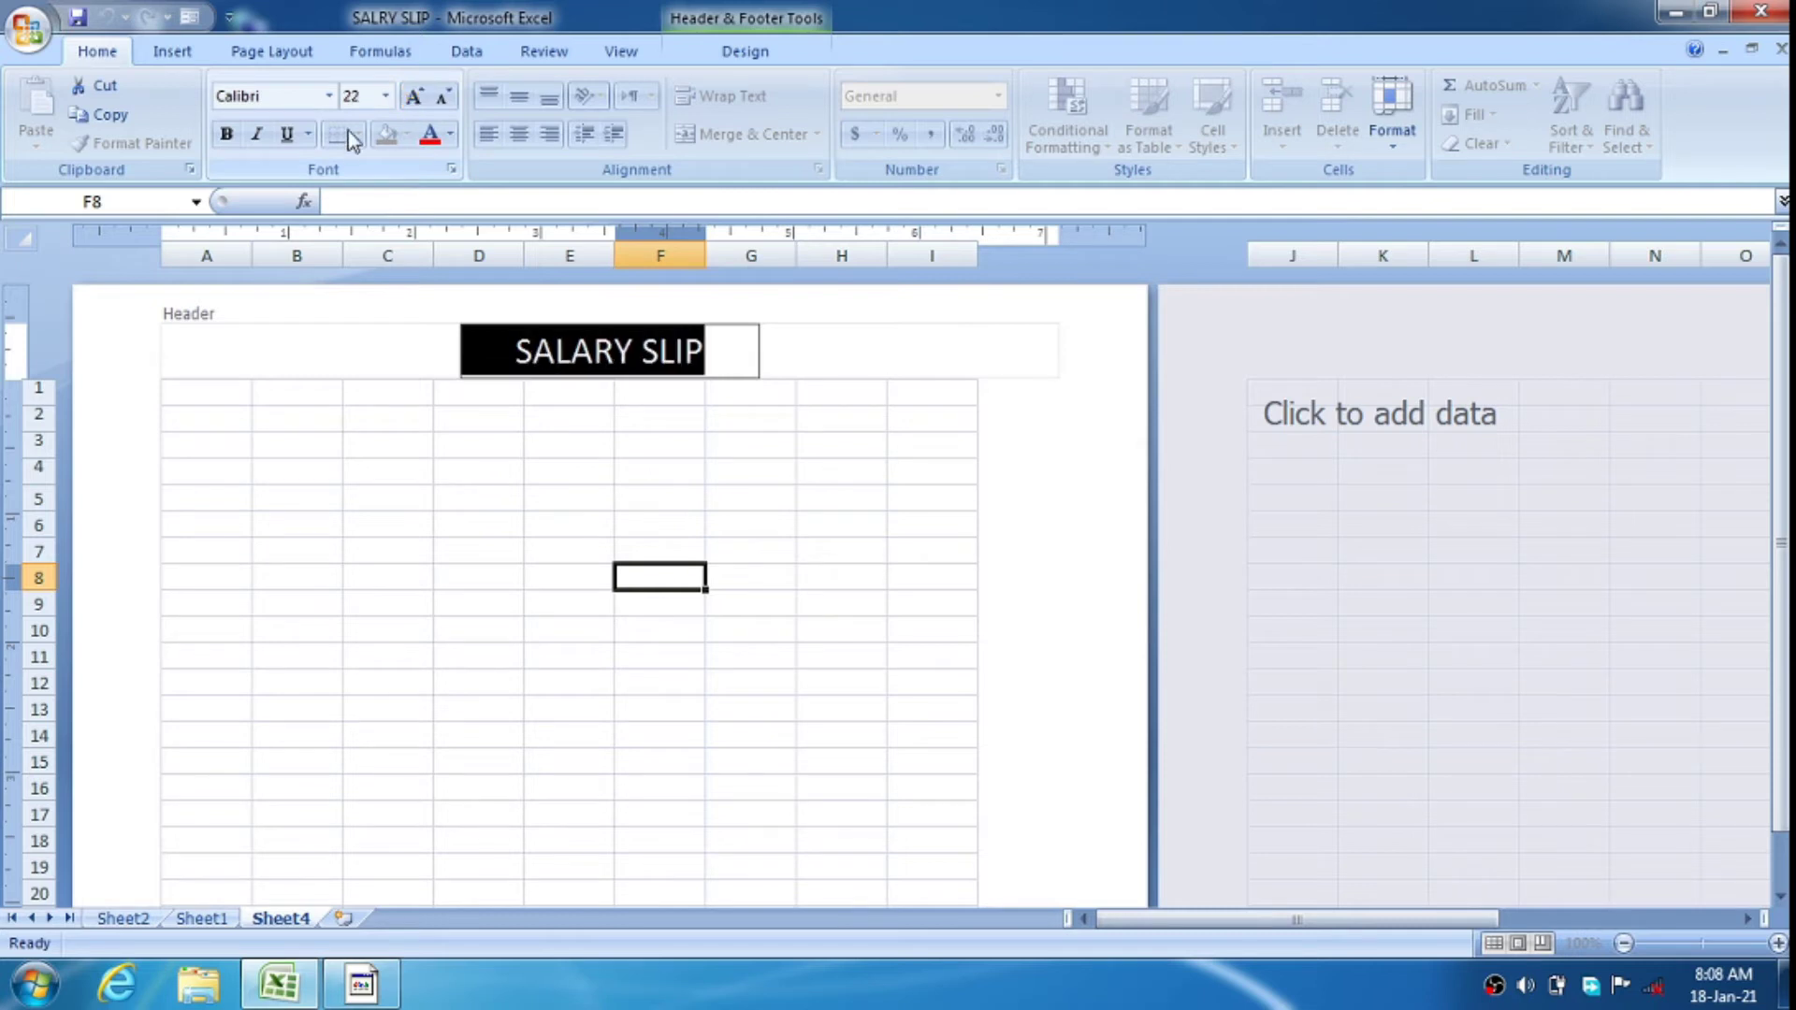
{"action": "left_click", "coordinate": [226, 133]}
{"action": "left_click", "coordinate": [430, 133]}
{"action": "left_click", "coordinate": [725, 481]}
{"action": "left_click", "coordinate": [201, 917]}
{"action": "left_click", "coordinate": [280, 917]}
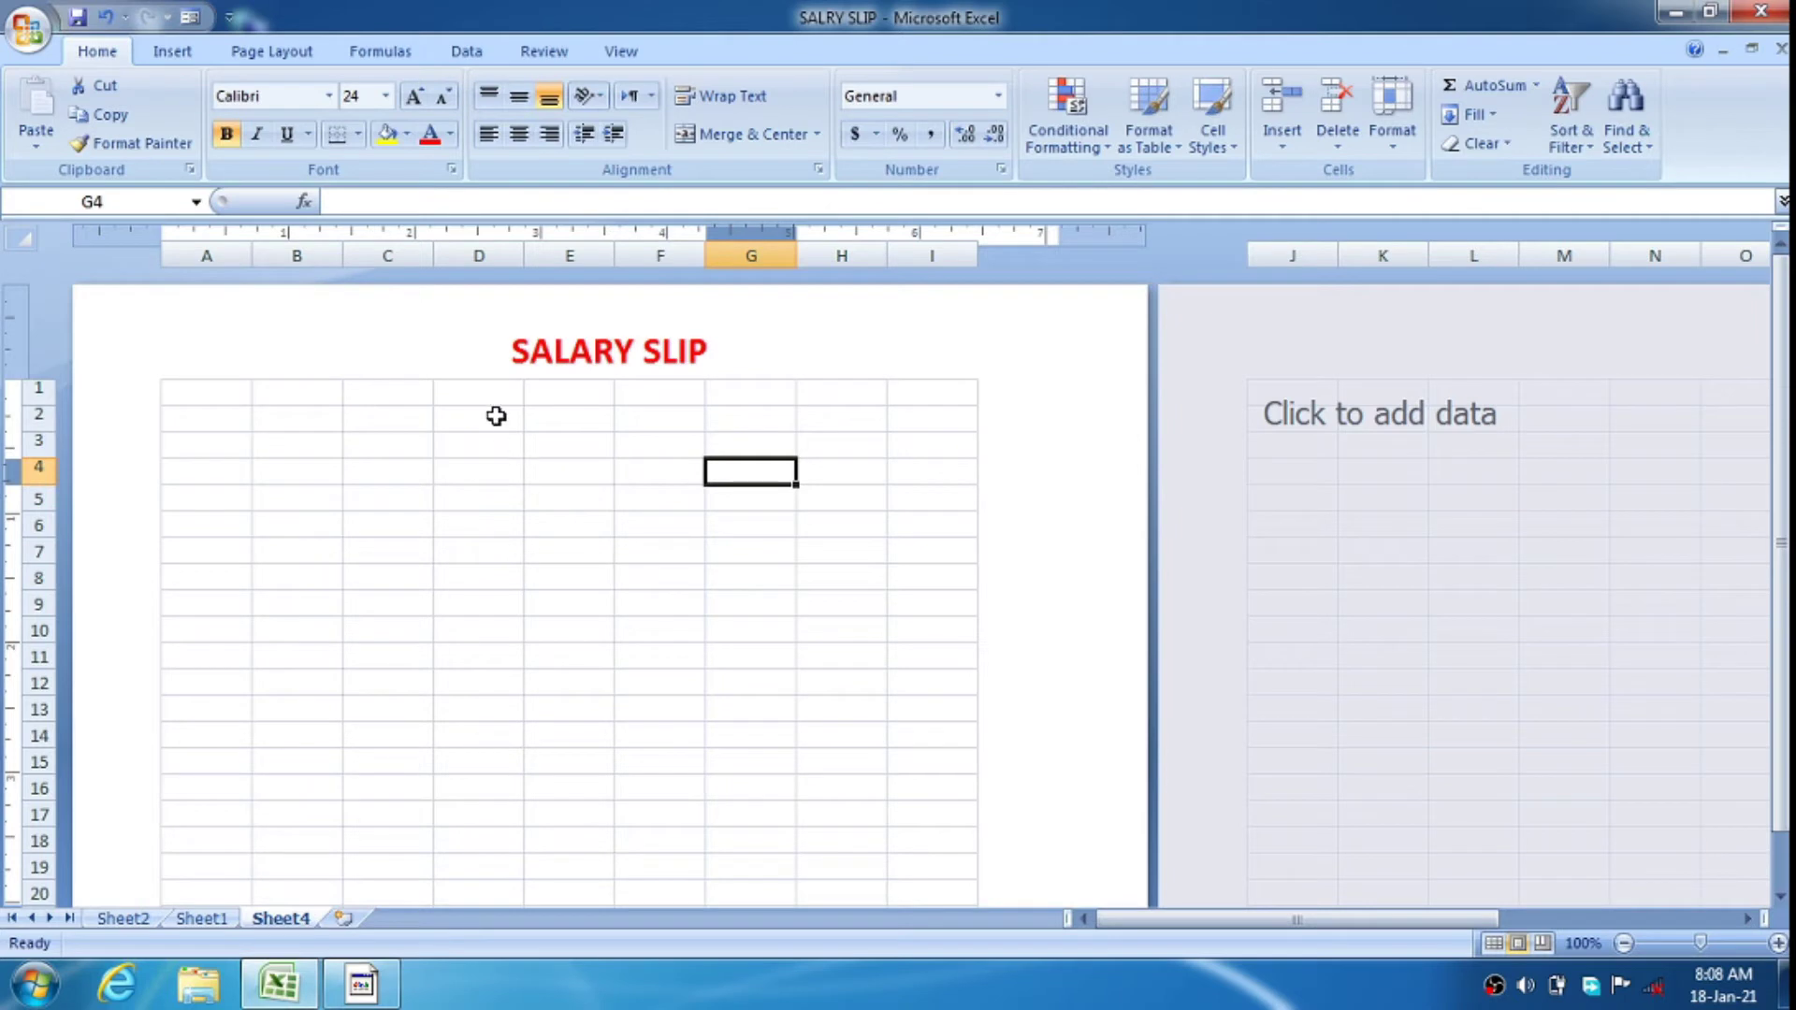
Merge C1:H3 and enter the company name LEARNHO PVT.LTD
{"action": "mouse_move", "coordinate": [412, 390]}
{"action": "left_mouse_down"}
{"action": "mouse_move", "coordinate": [783, 451]}
{"action": "mouse_move", "coordinate": [871, 441]}
{"action": "left_mouse_up"}
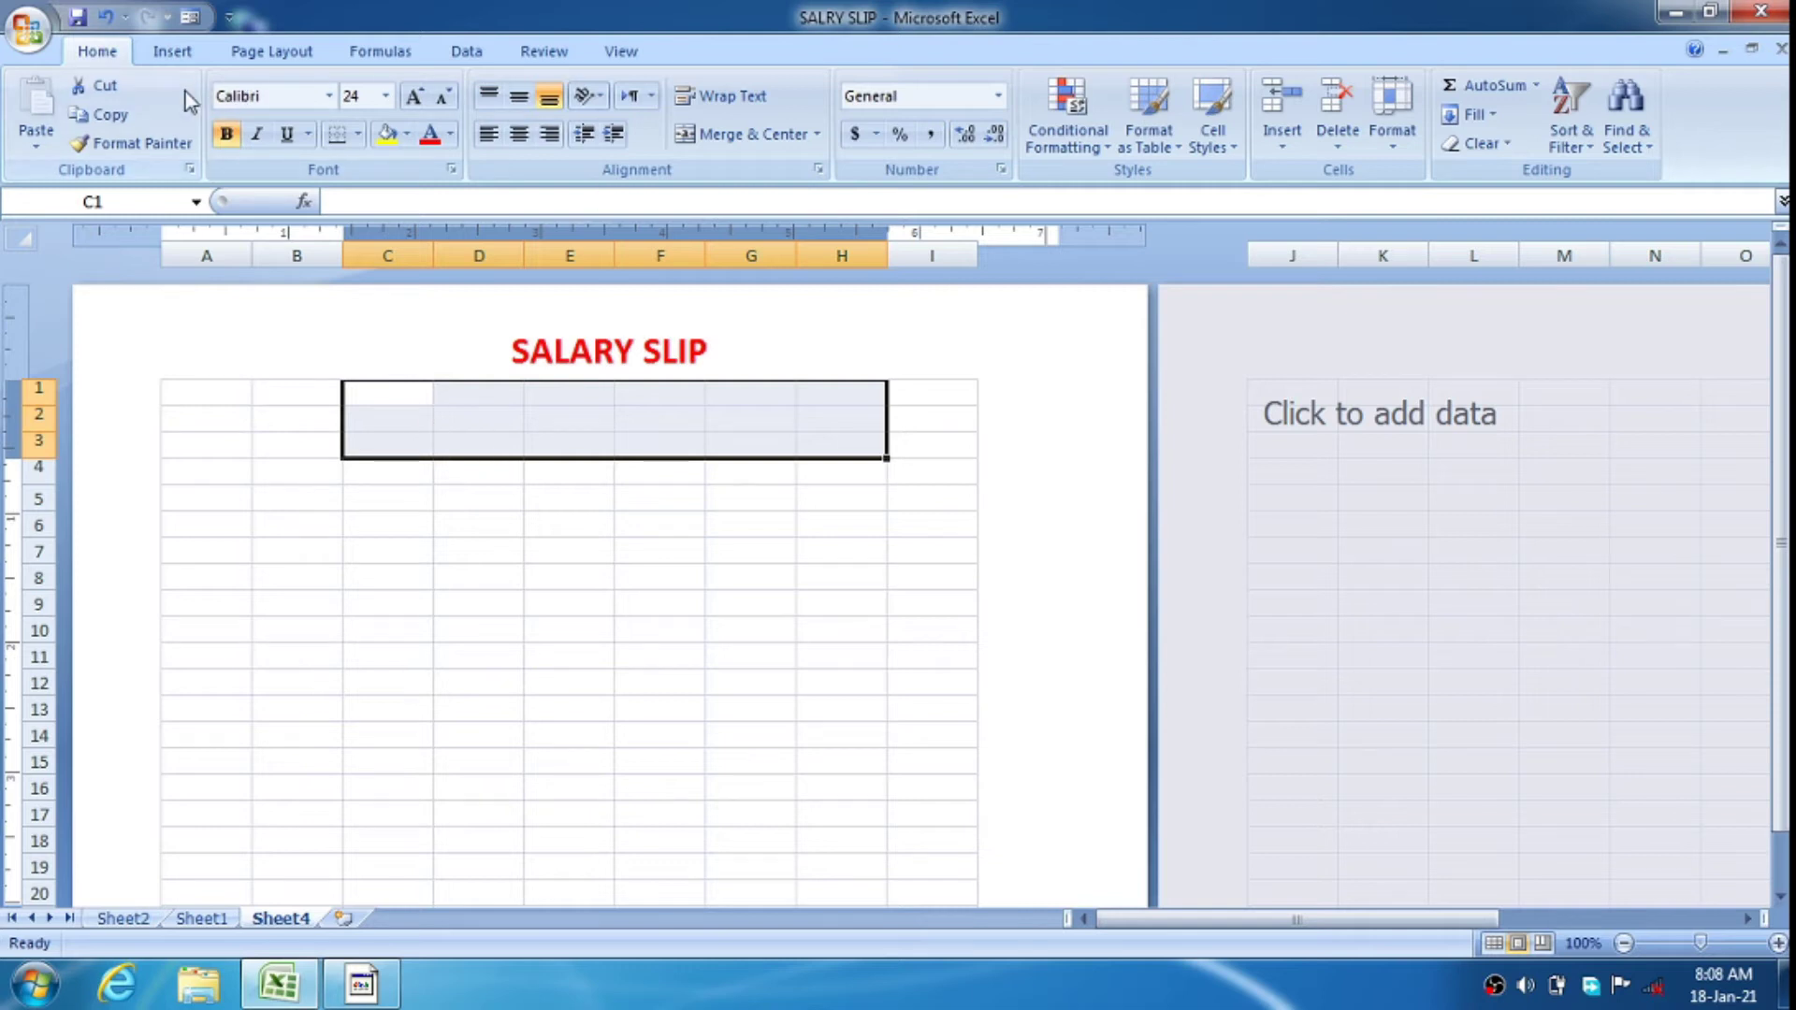
{"action": "left_click", "coordinate": [774, 140]}
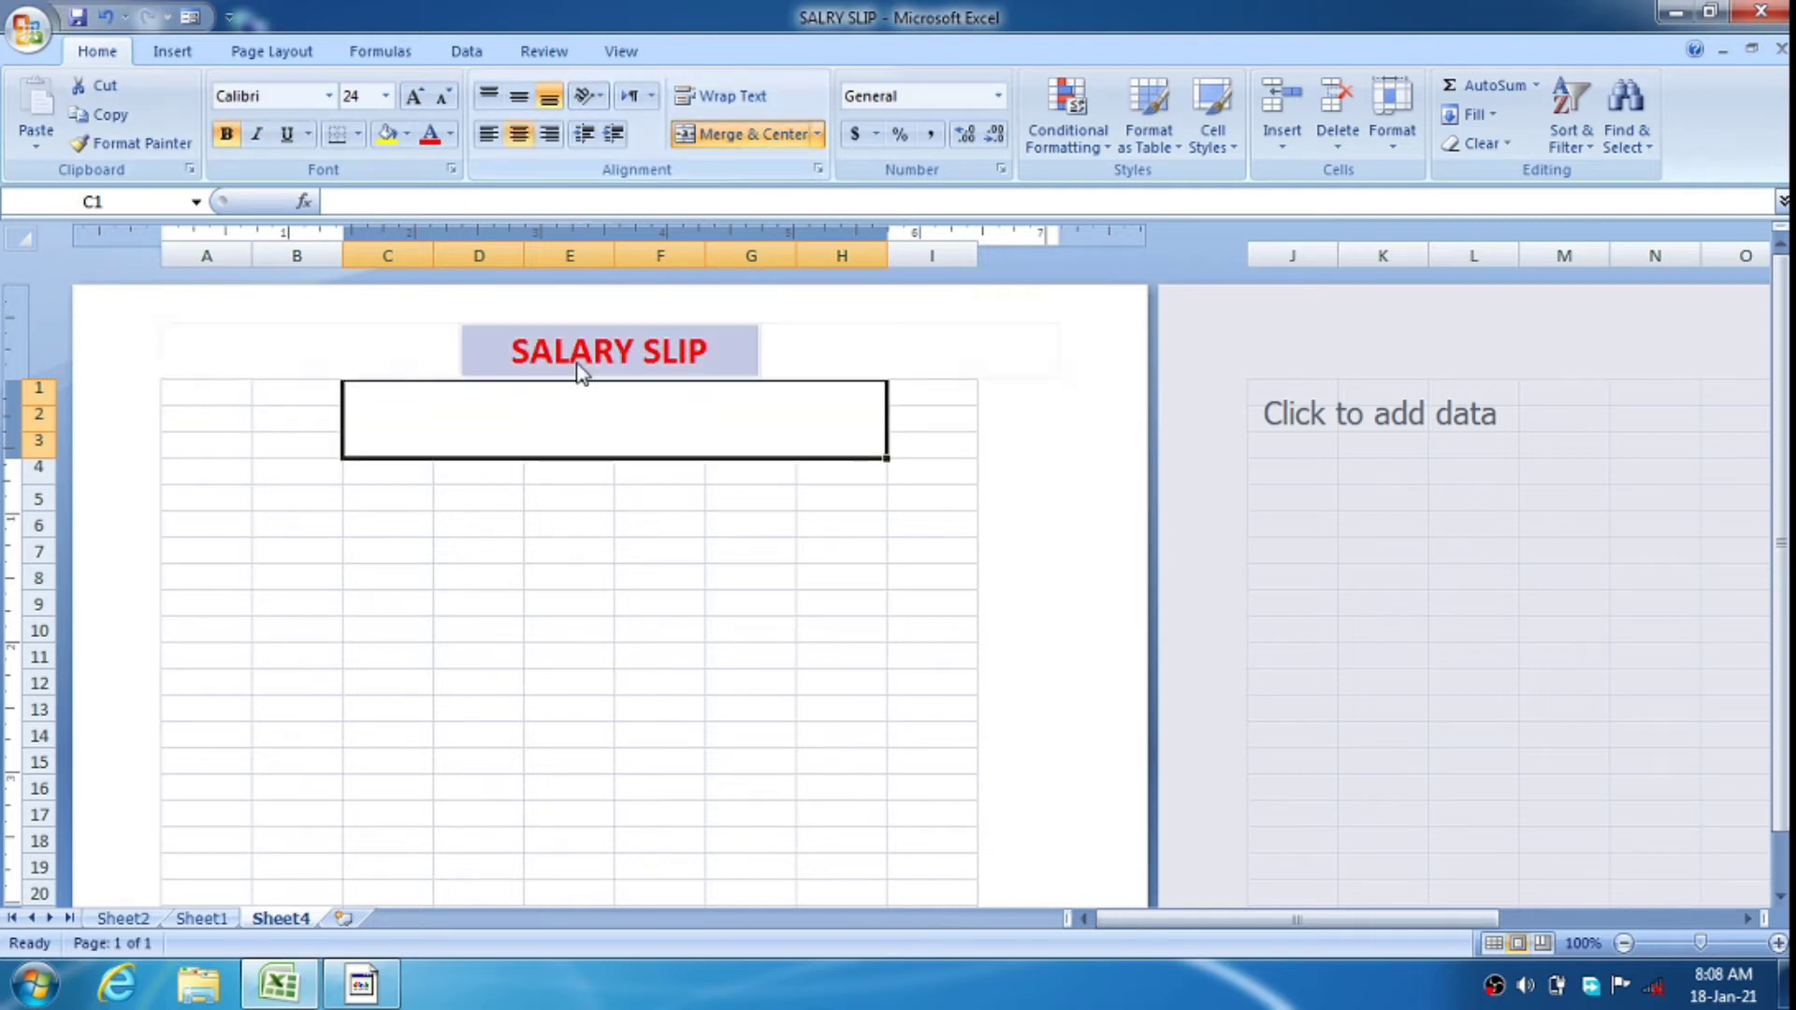
{"action": "double_click", "coordinate": [480, 448]}
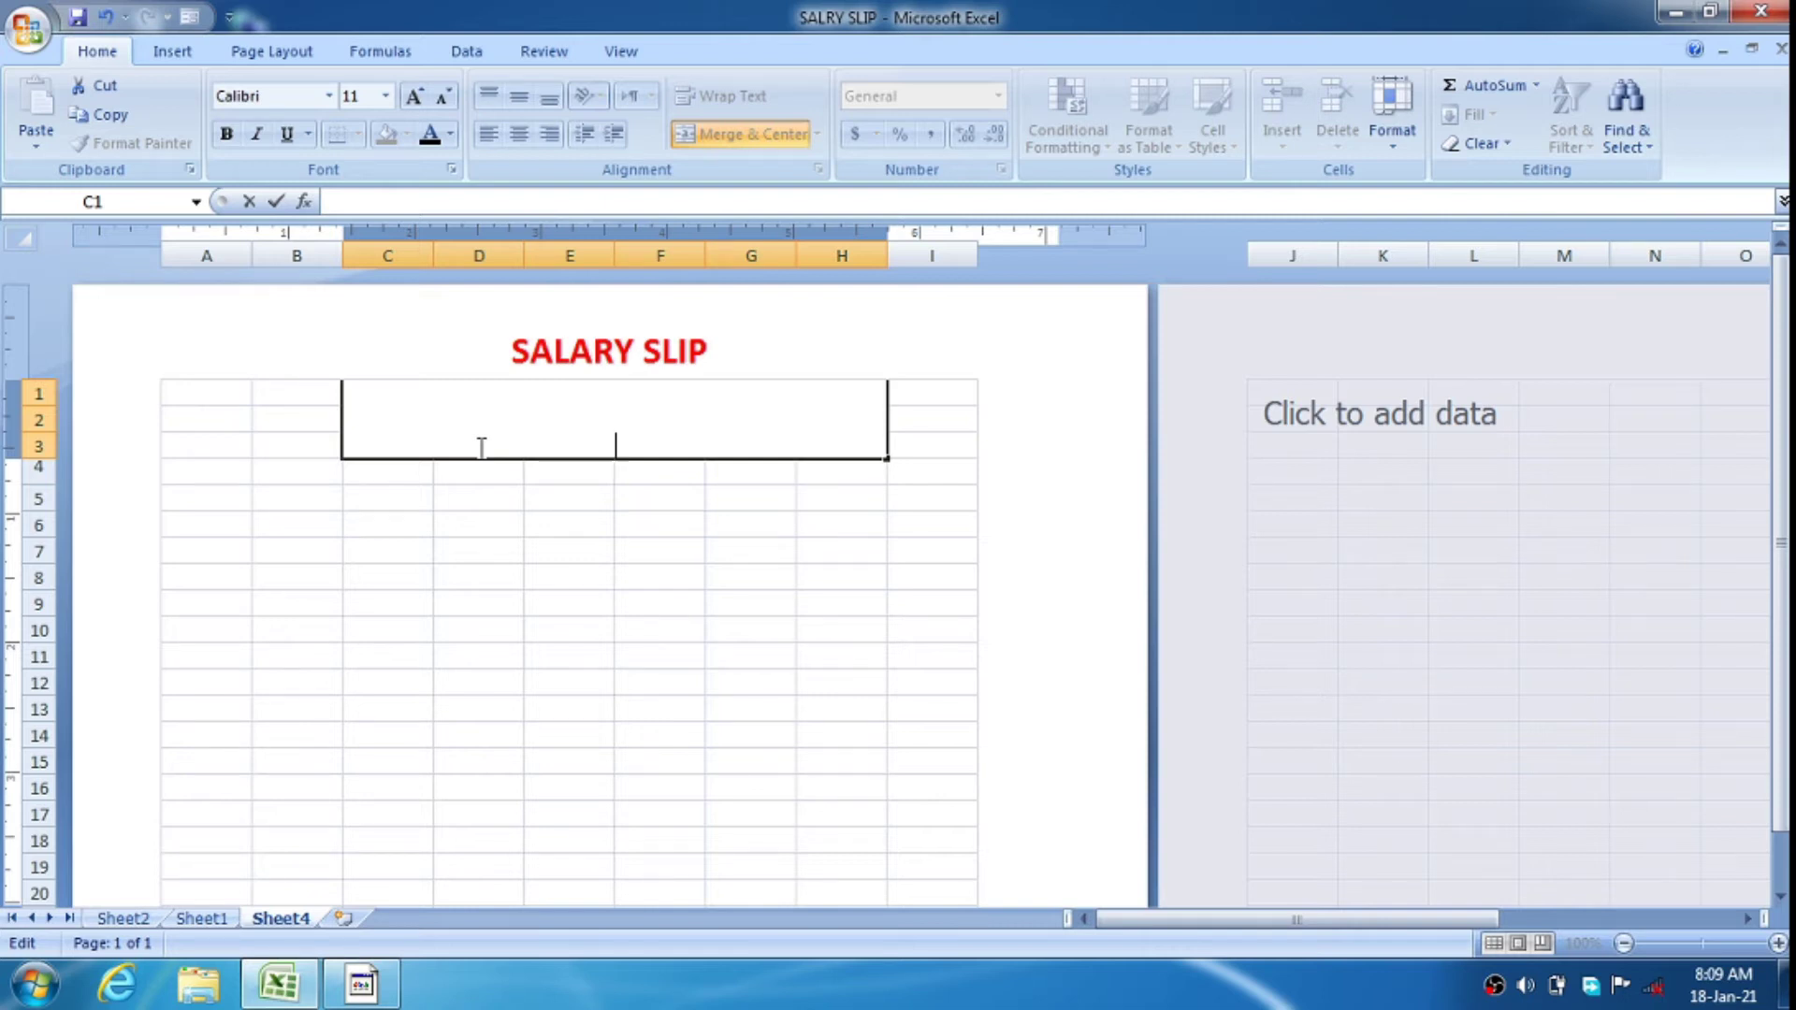
{"action": "key", "text": "Tab"}
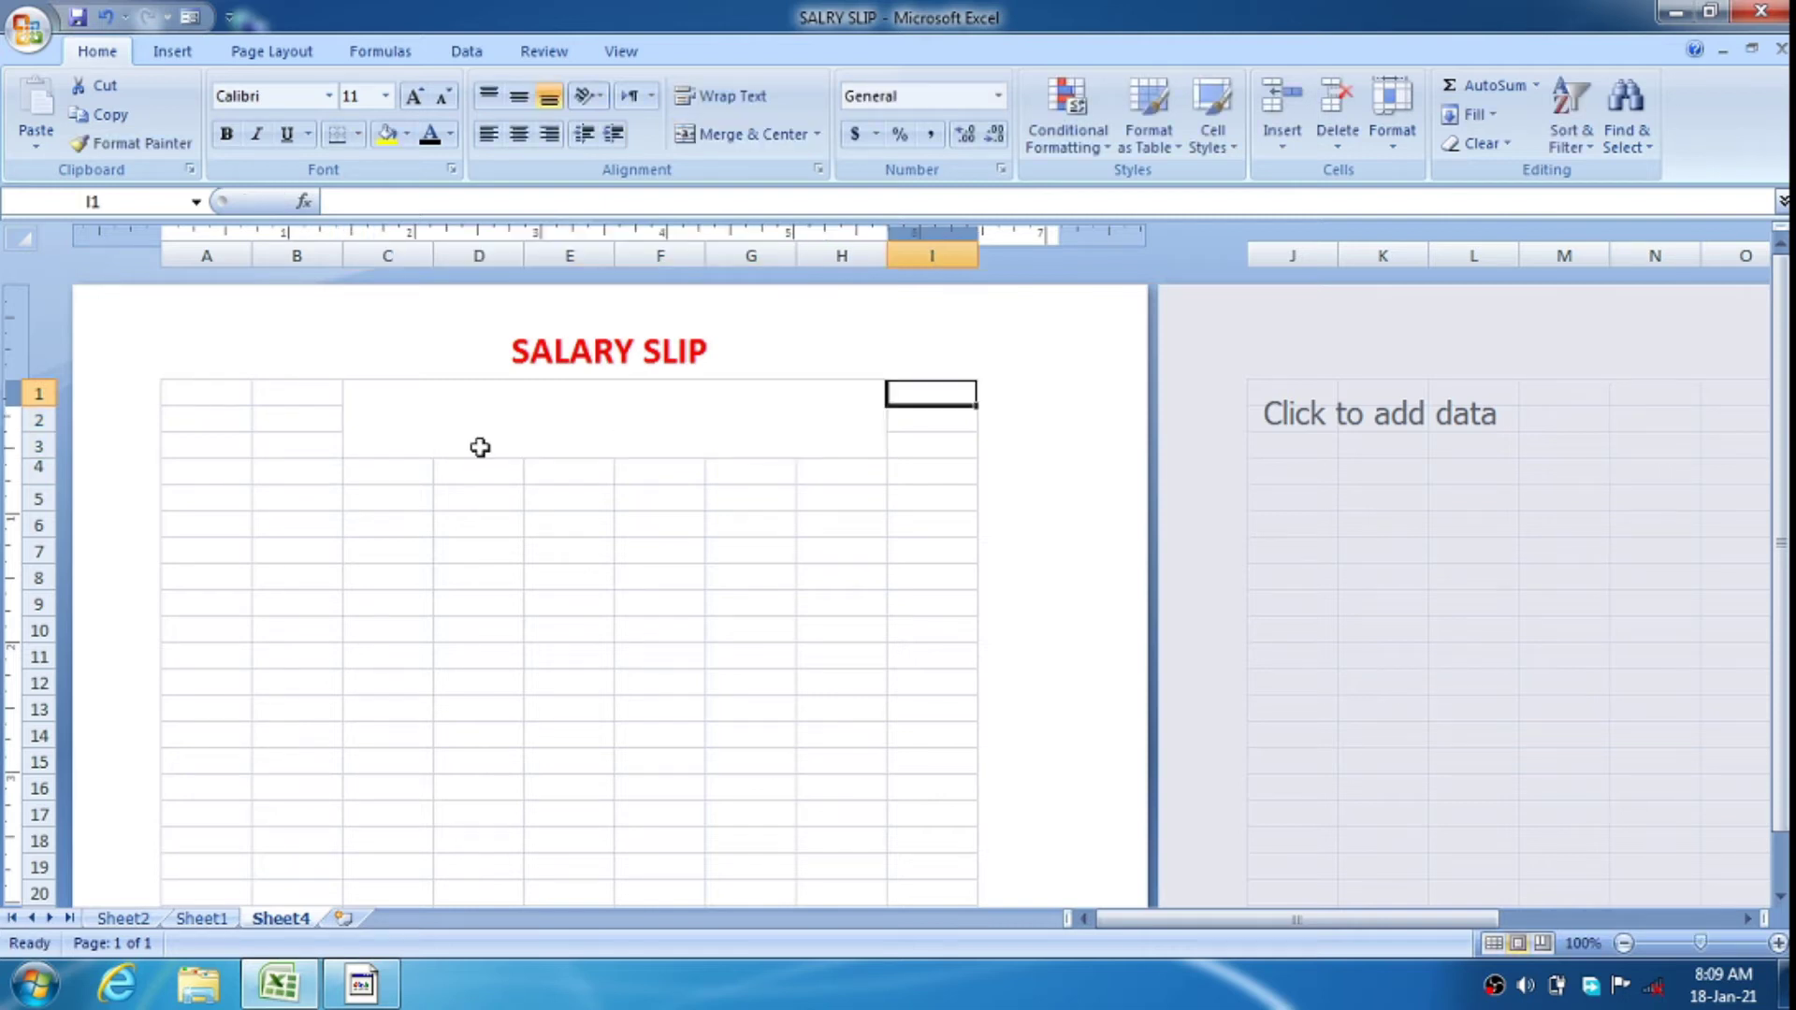
{"action": "left_click", "coordinate": [478, 448]}
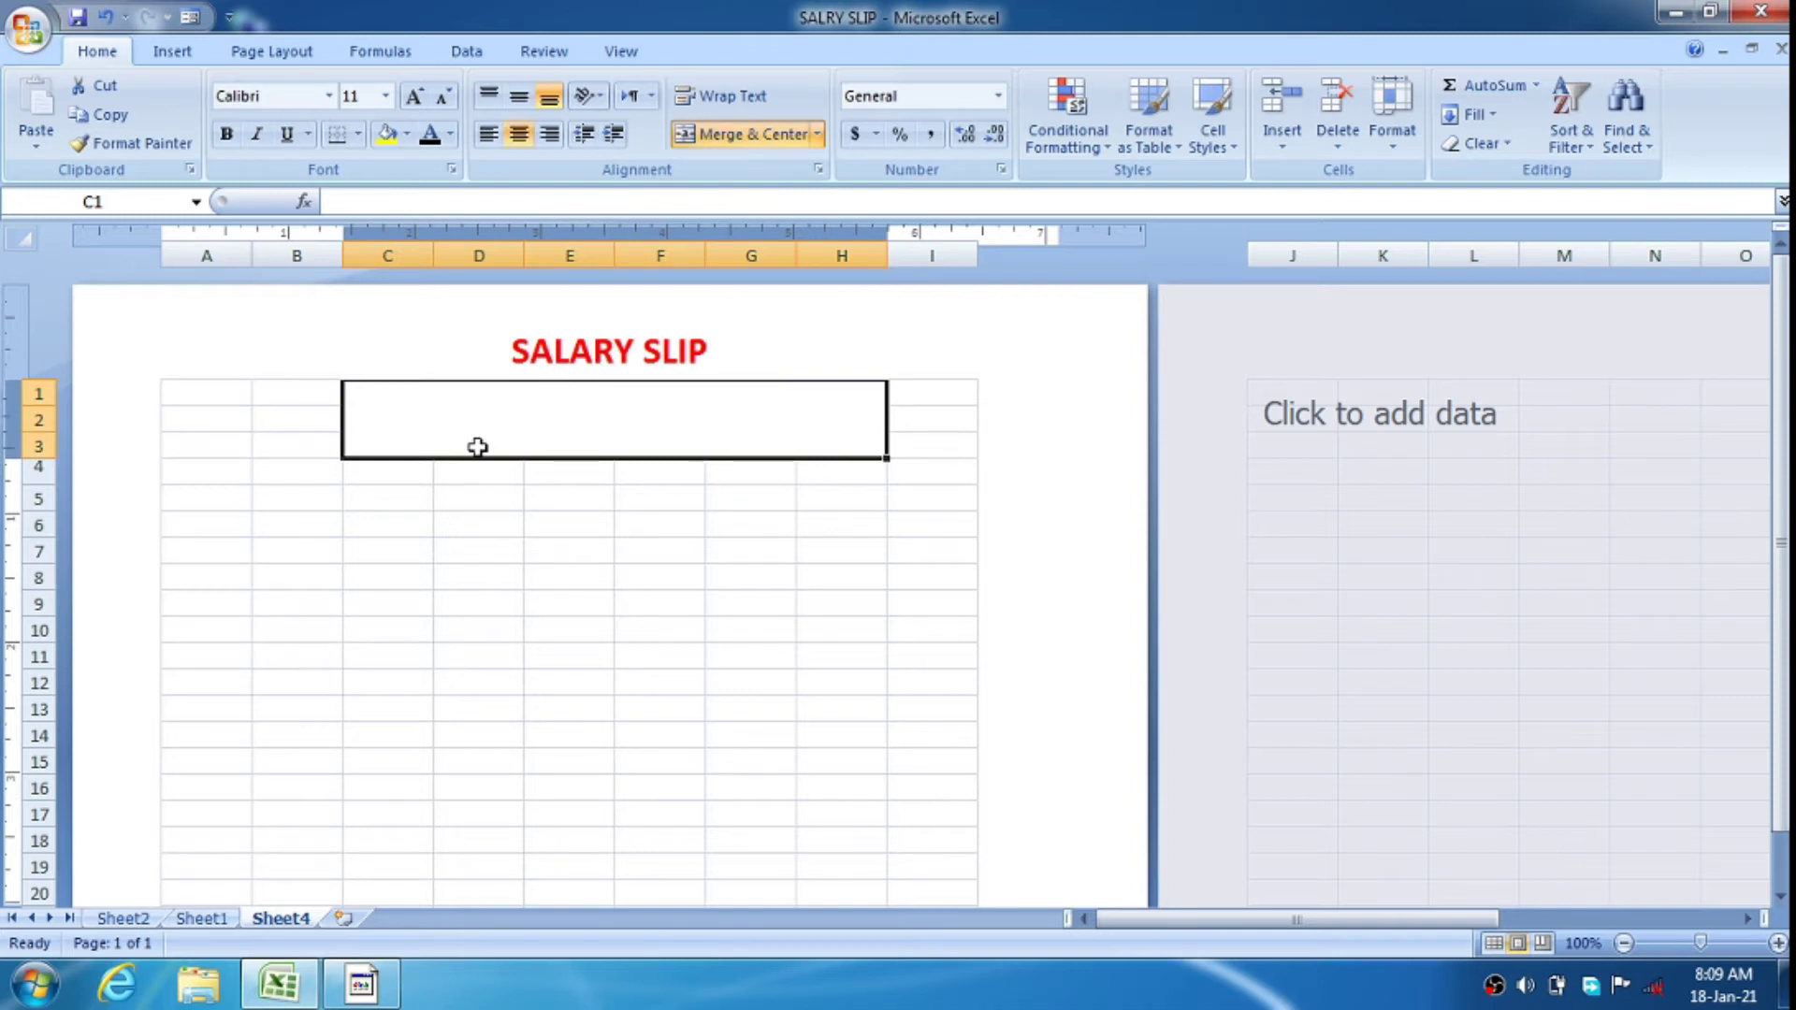
{"action": "type", "text": "LEARNHO"}
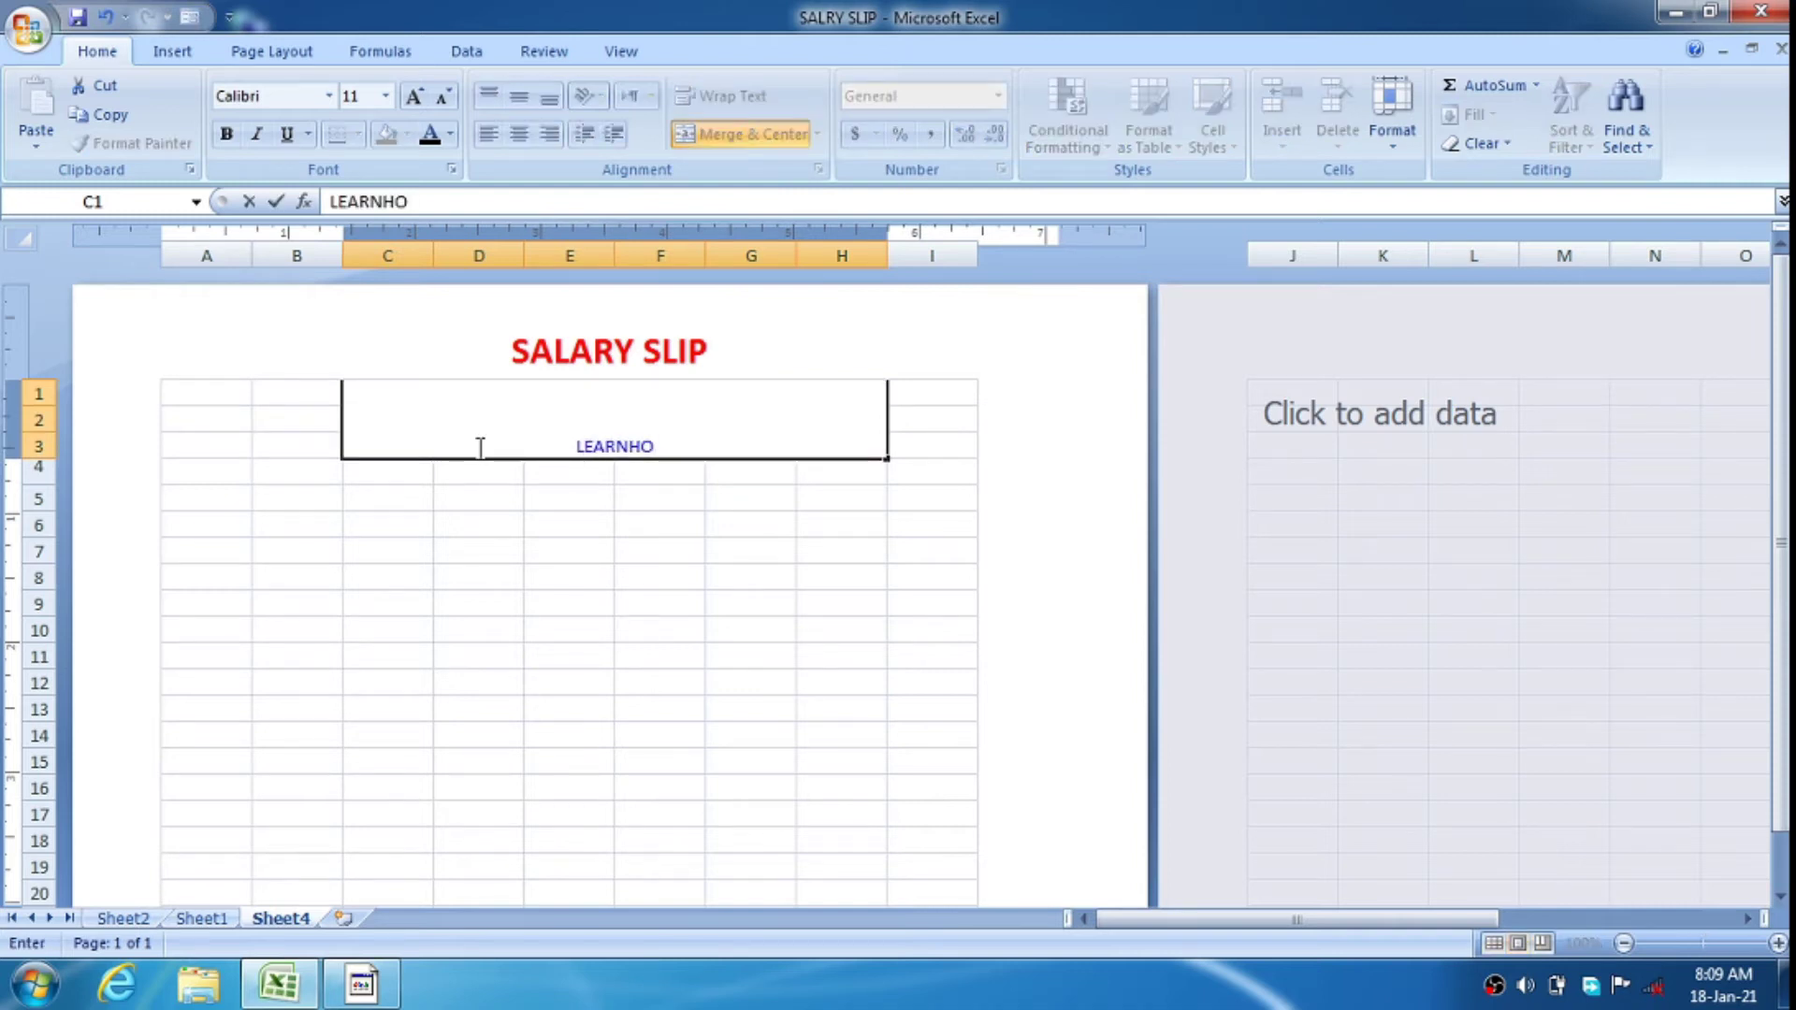
{"action": "type", "text": " PVT.LTD"}
{"action": "left_click", "coordinate": [664, 598]}
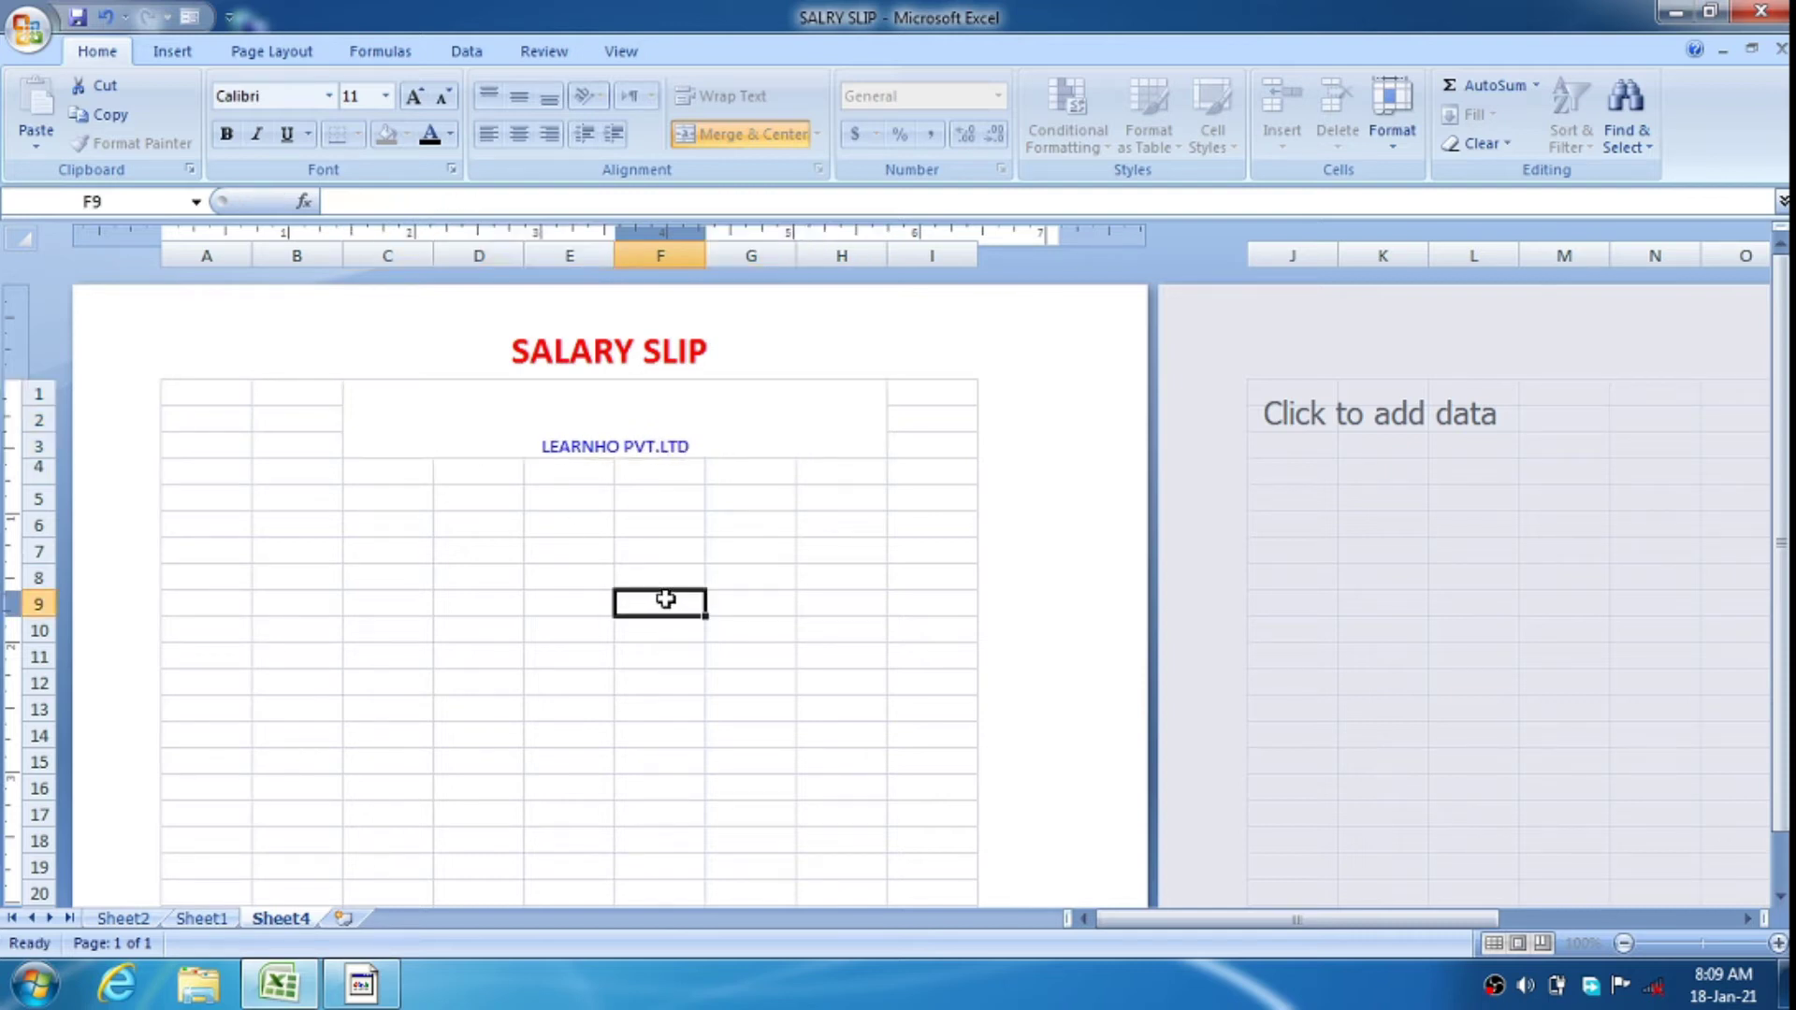
Make LEARNHO PVT.LTD larger and bold with a grey fill, then select C5:D6 and C7:D8
{"action": "left_click", "coordinate": [634, 430]}
{"action": "left_click", "coordinate": [412, 95]}
{"action": "left_click", "coordinate": [413, 95]}
{"action": "left_click", "coordinate": [412, 96]}
{"action": "left_click", "coordinate": [413, 96]}
{"action": "left_click", "coordinate": [413, 96]}
{"action": "left_click", "coordinate": [413, 95]}
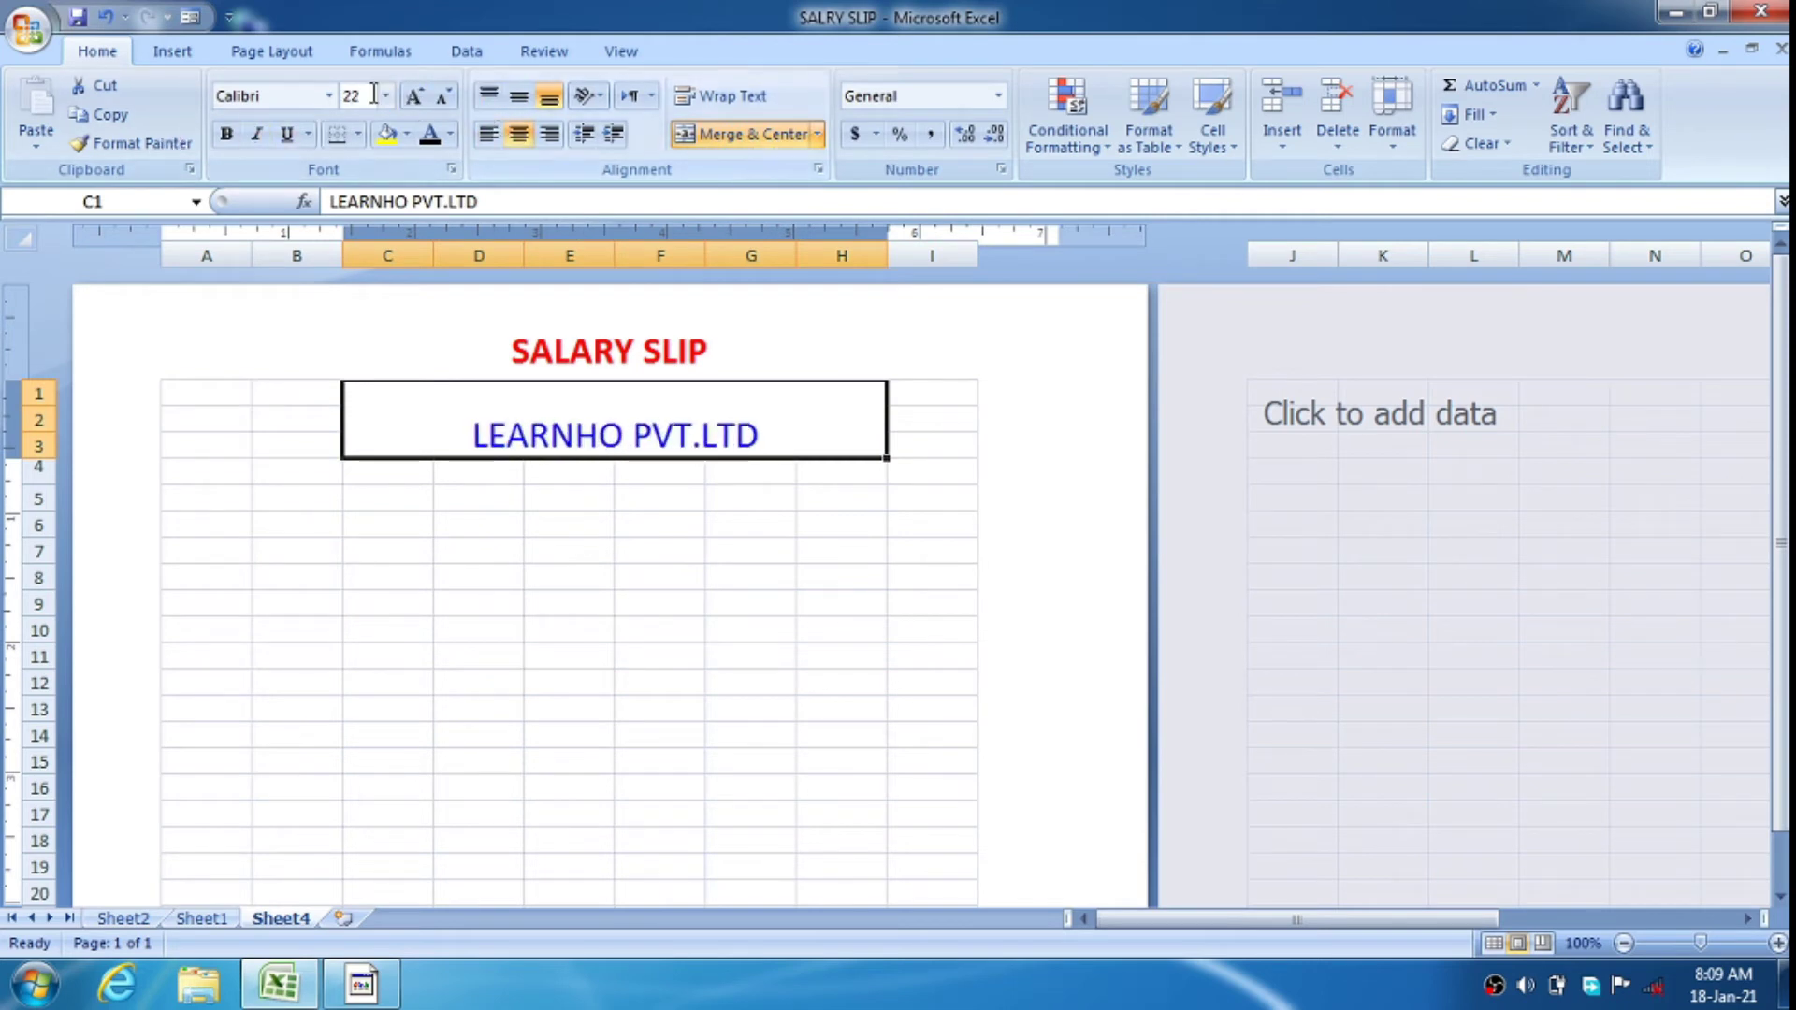
{"action": "left_click", "coordinate": [412, 95]}
{"action": "left_click", "coordinate": [225, 134]}
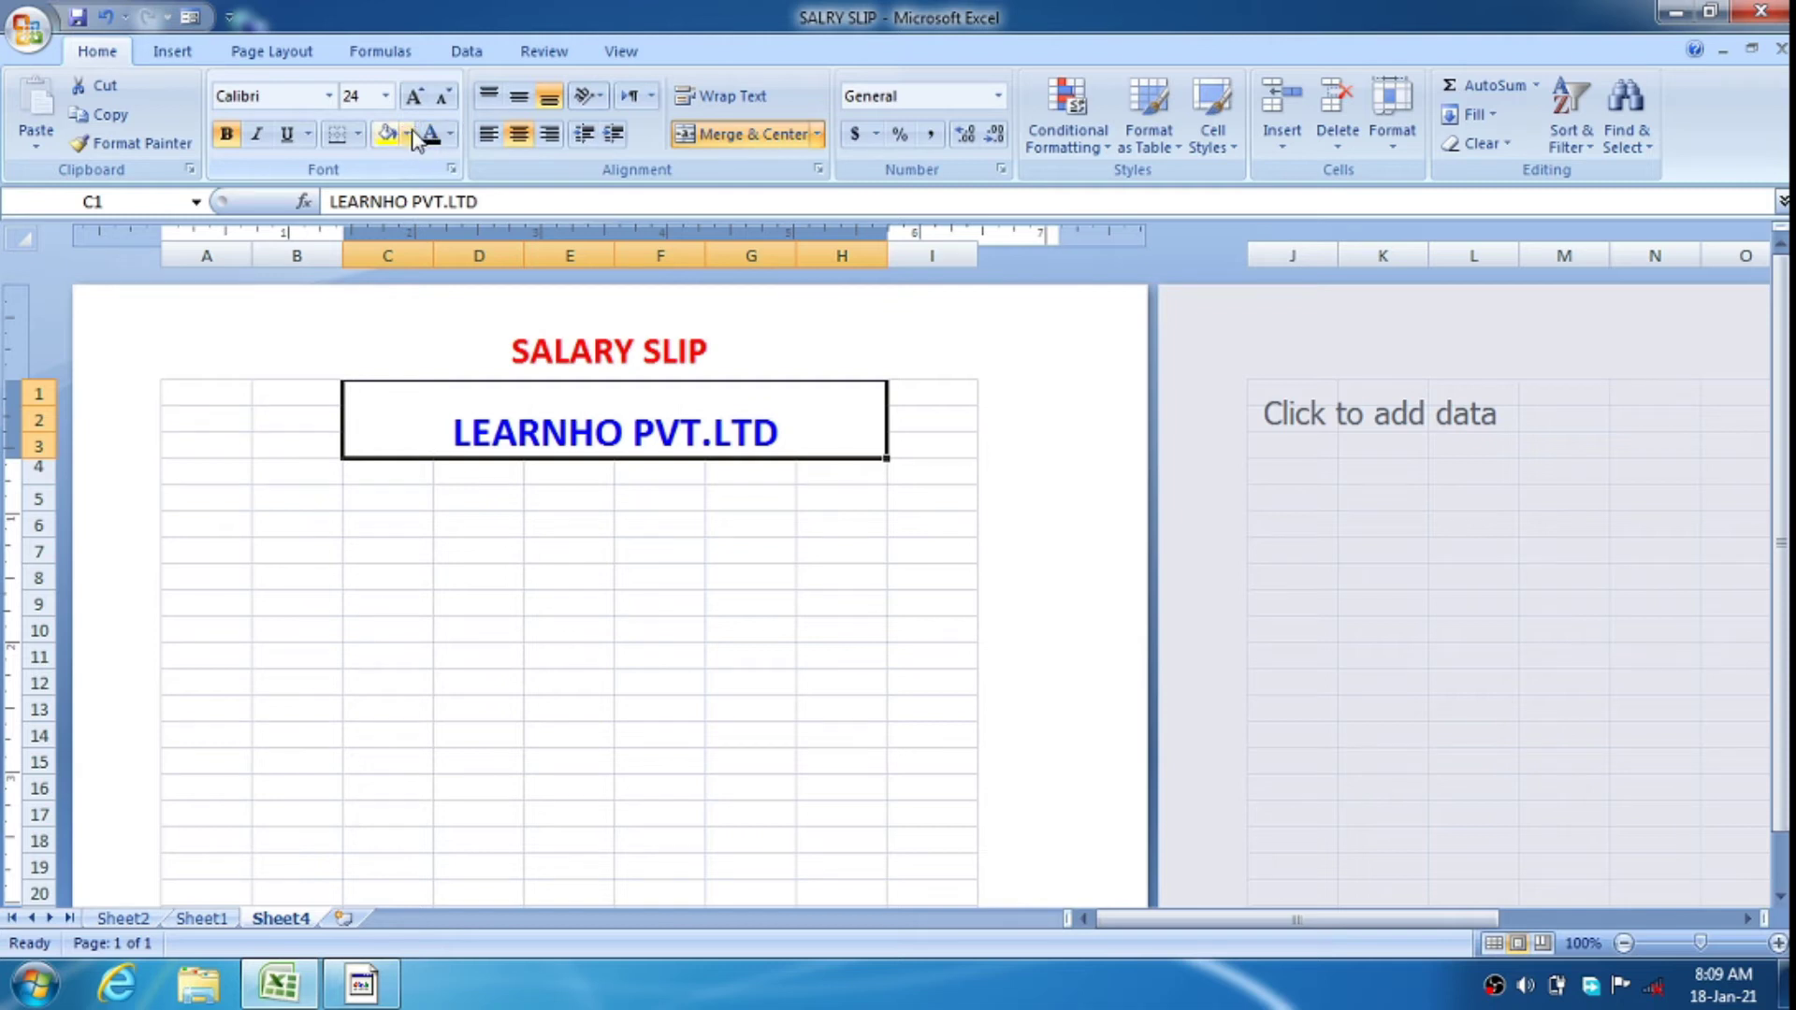
{"action": "left_click", "coordinate": [406, 134]}
{"action": "left_click", "coordinate": [389, 264]}
{"action": "left_click_drag", "start_coordinate": [384, 495], "coordinate": [472, 533]}
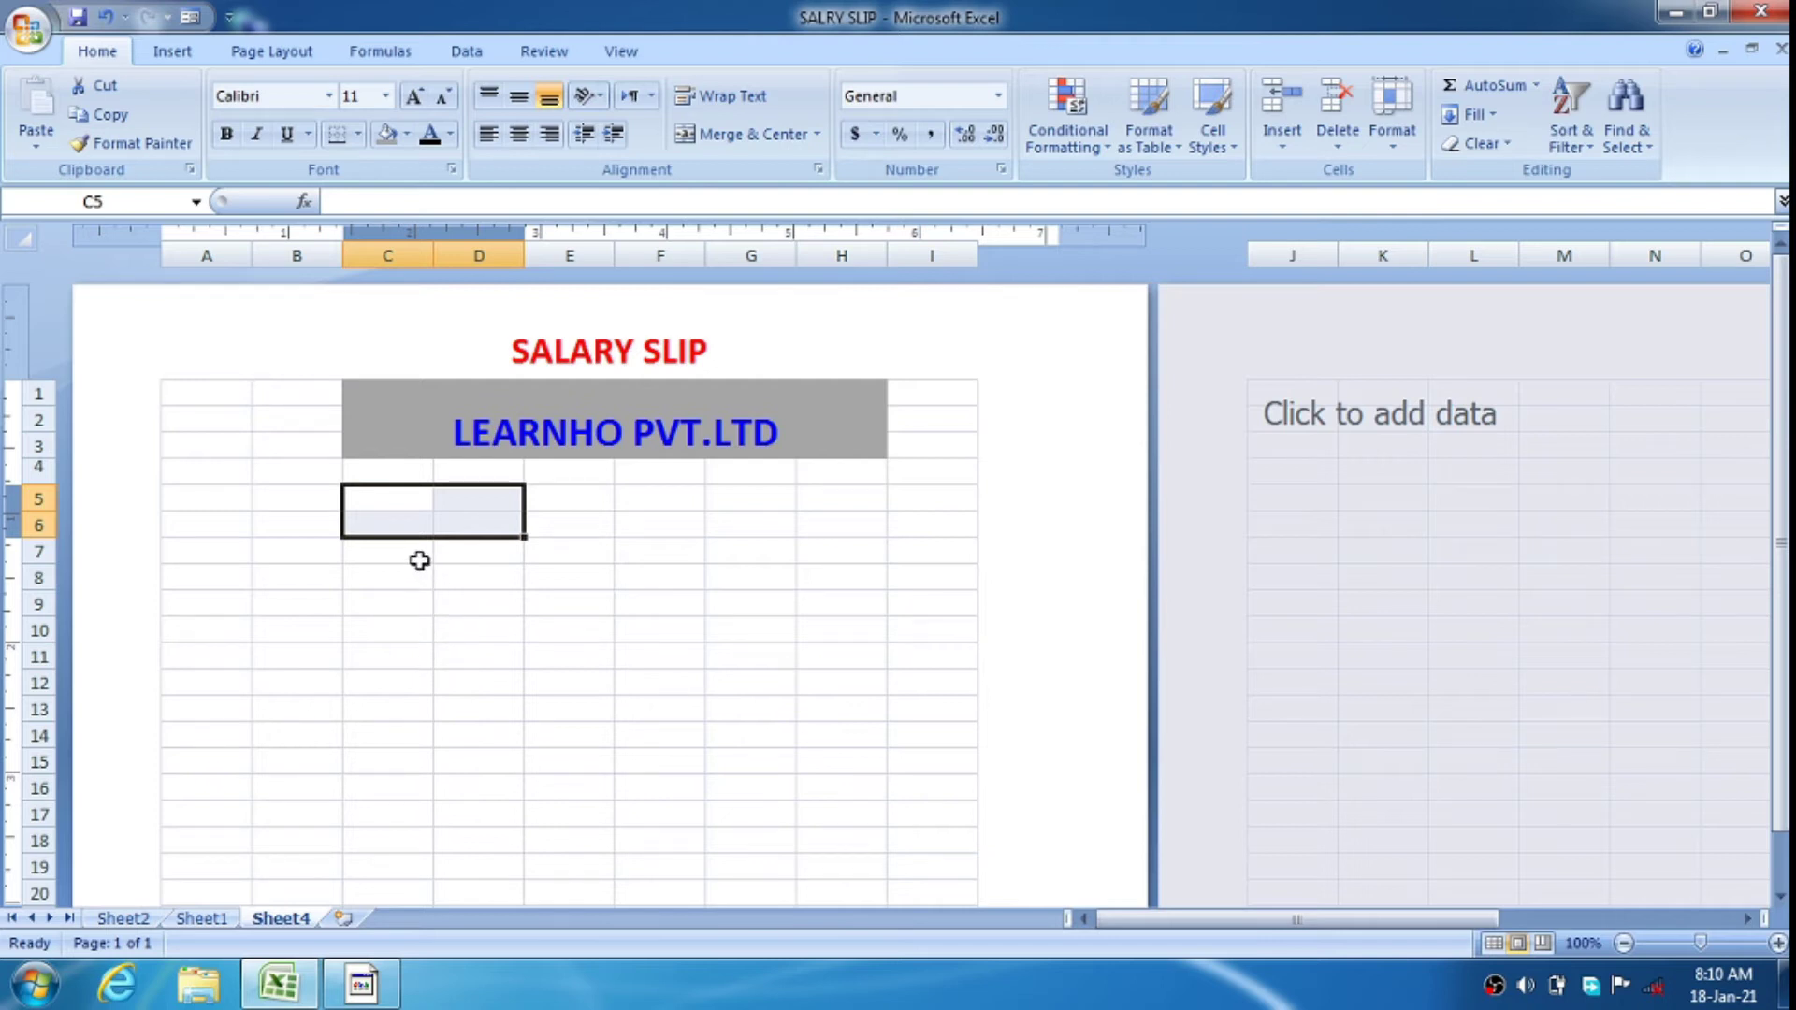
{"action": "left_click_drag", "start_coordinate": [395, 554], "coordinate": [482, 583]}
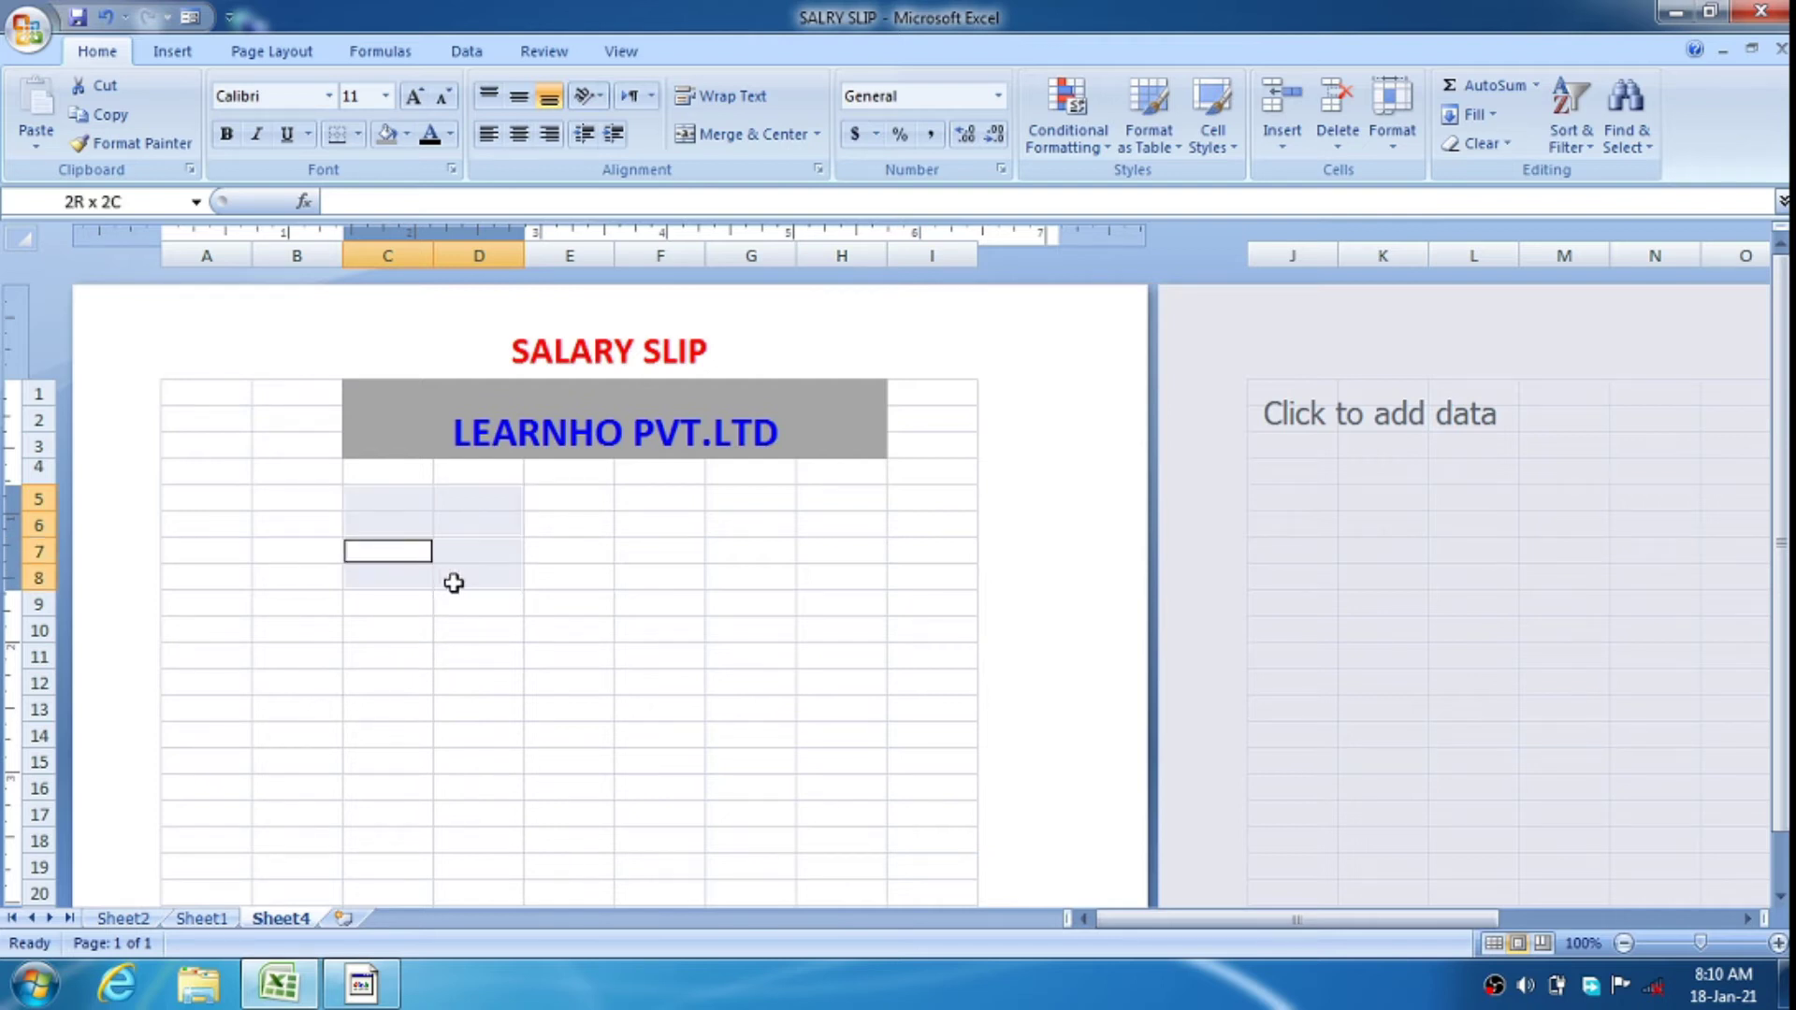
Add E5:F6 and E7:F8 to the selection and merge all four blocks into single cells
{"action": "left_click_drag", "start_coordinate": [557, 496], "coordinate": [679, 533]}
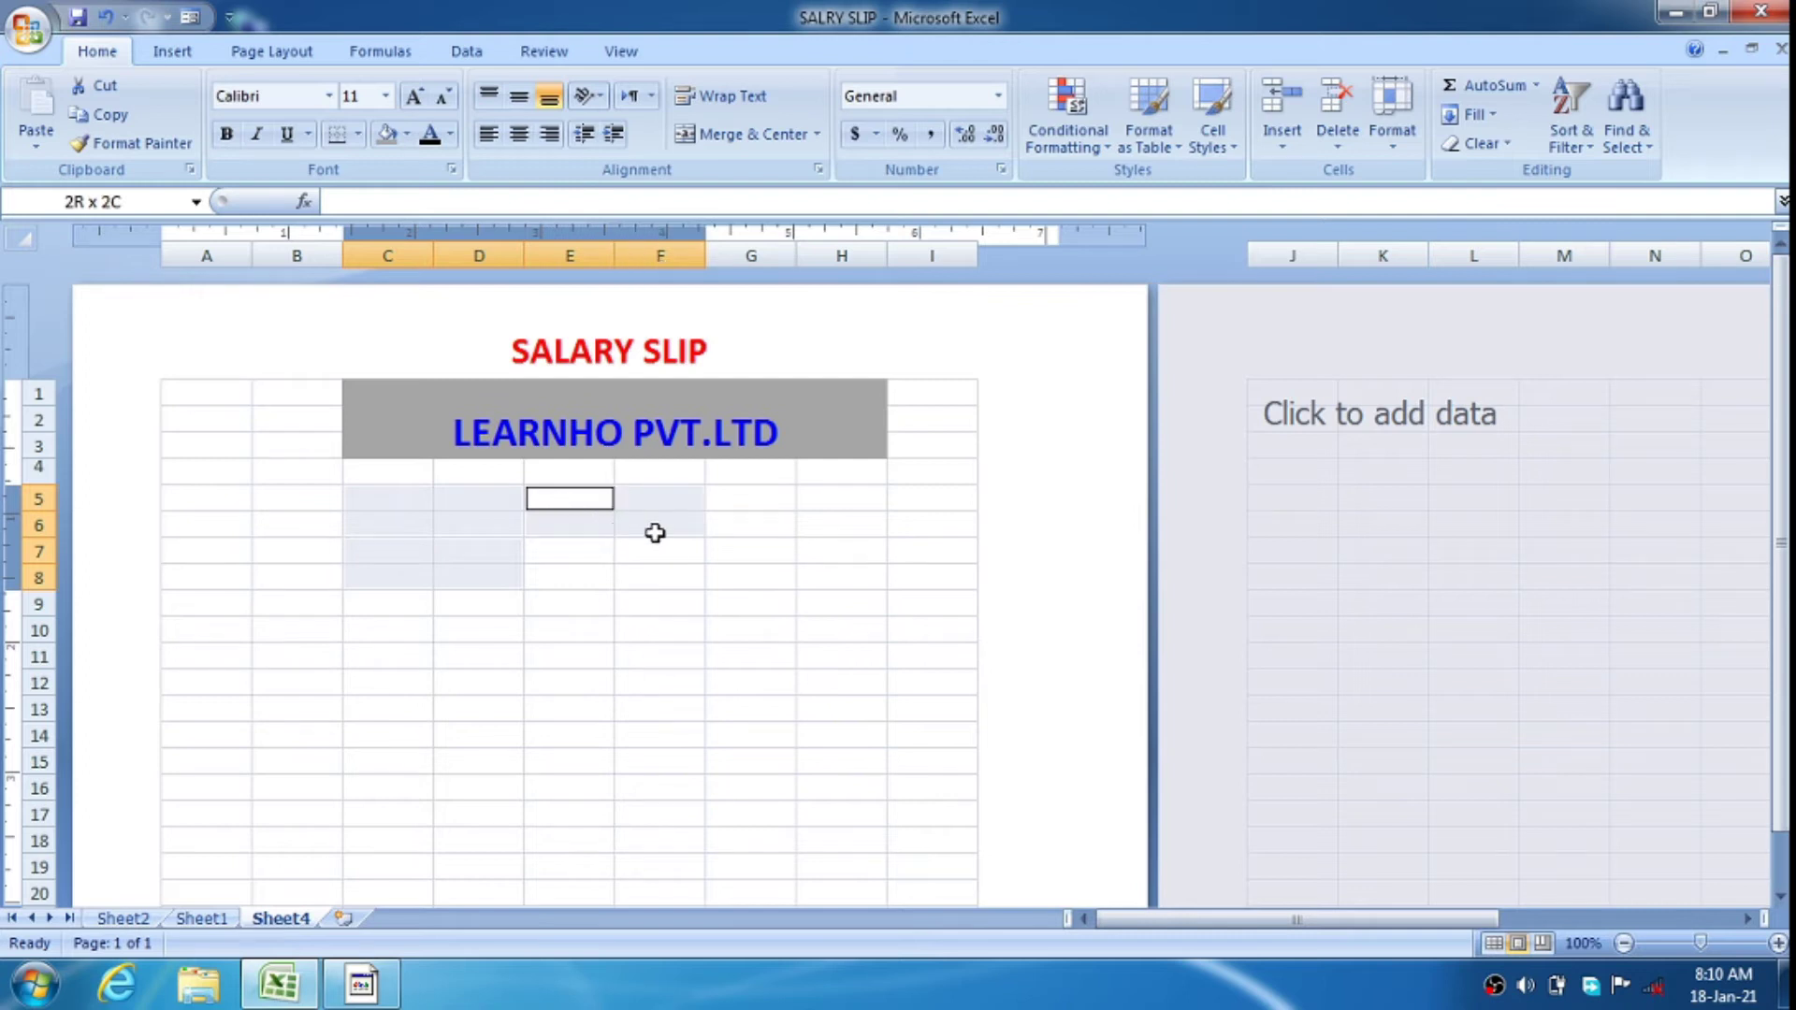
{"action": "left_click_drag", "start_coordinate": [559, 554], "coordinate": [670, 586]}
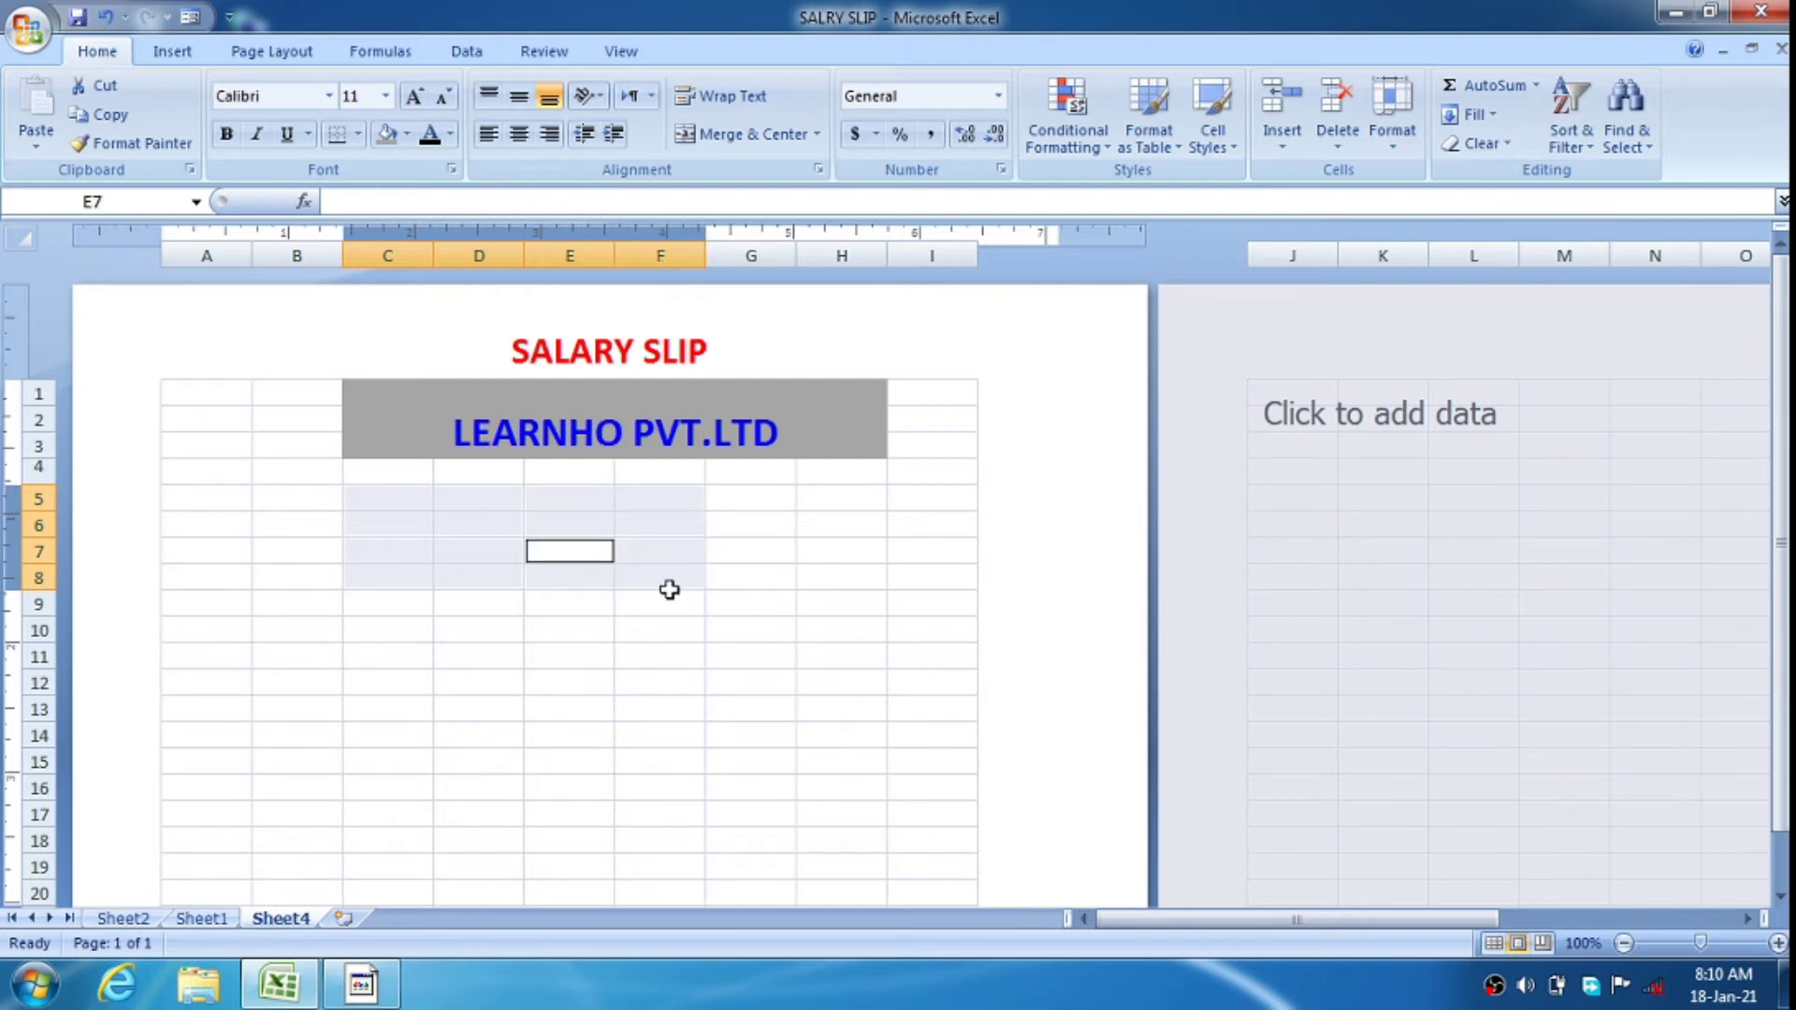
{"action": "left_click", "coordinate": [750, 131]}
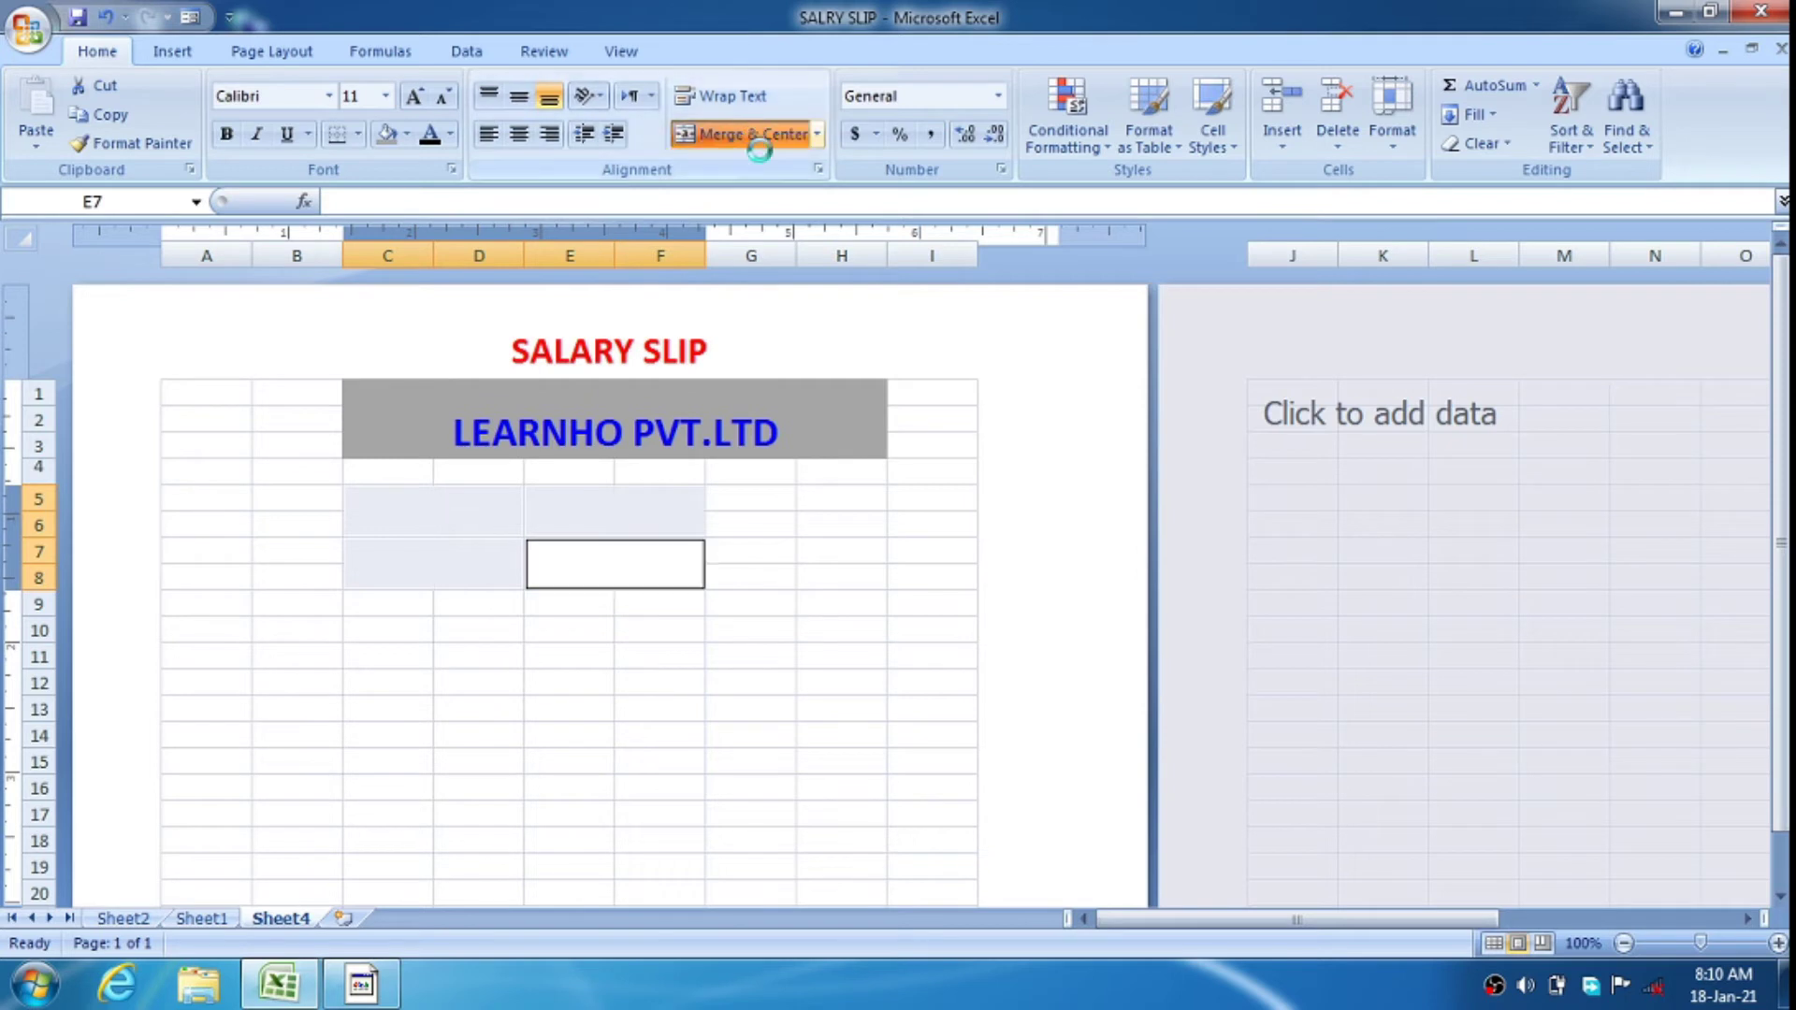
{"action": "left_click", "coordinate": [481, 540]}
{"action": "left_click", "coordinate": [461, 513]}
{"action": "left_click", "coordinate": [558, 506]}
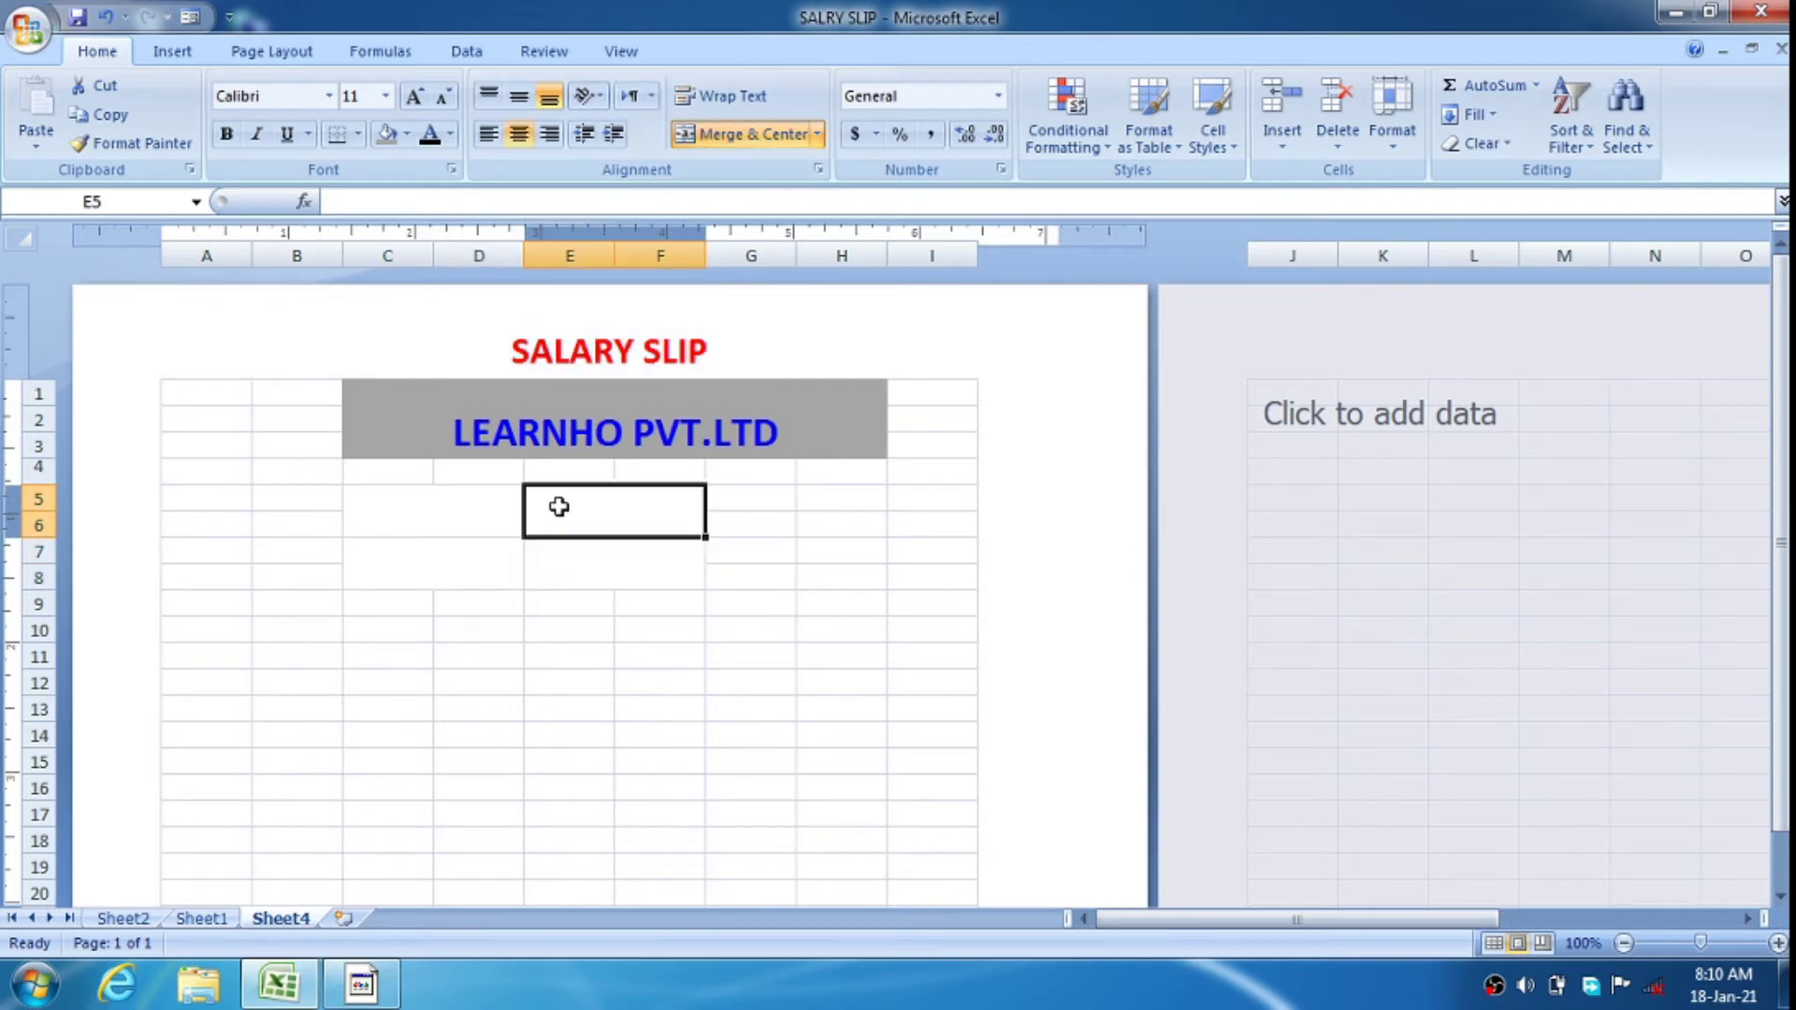
{"action": "left_click", "coordinate": [573, 557]}
{"action": "left_click", "coordinate": [466, 571]}
{"action": "left_click", "coordinate": [454, 516]}
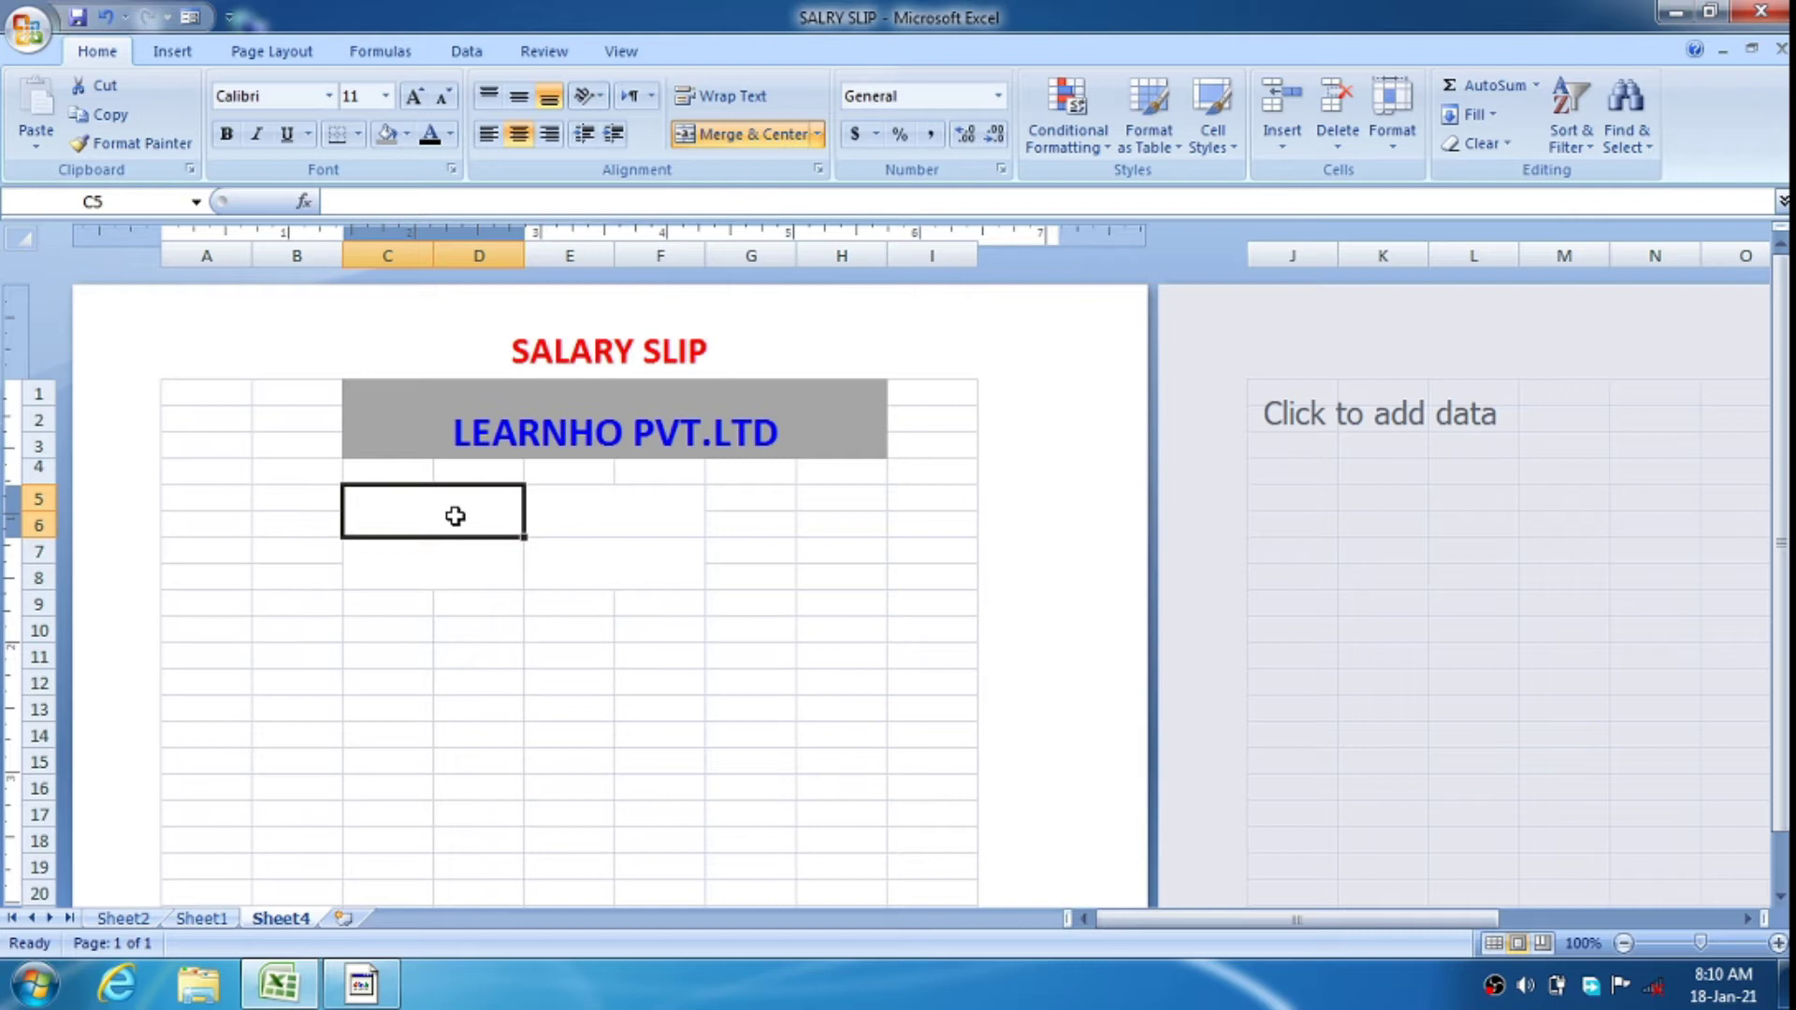
{"action": "left_click", "coordinate": [561, 508]}
{"action": "left_click", "coordinate": [577, 569]}
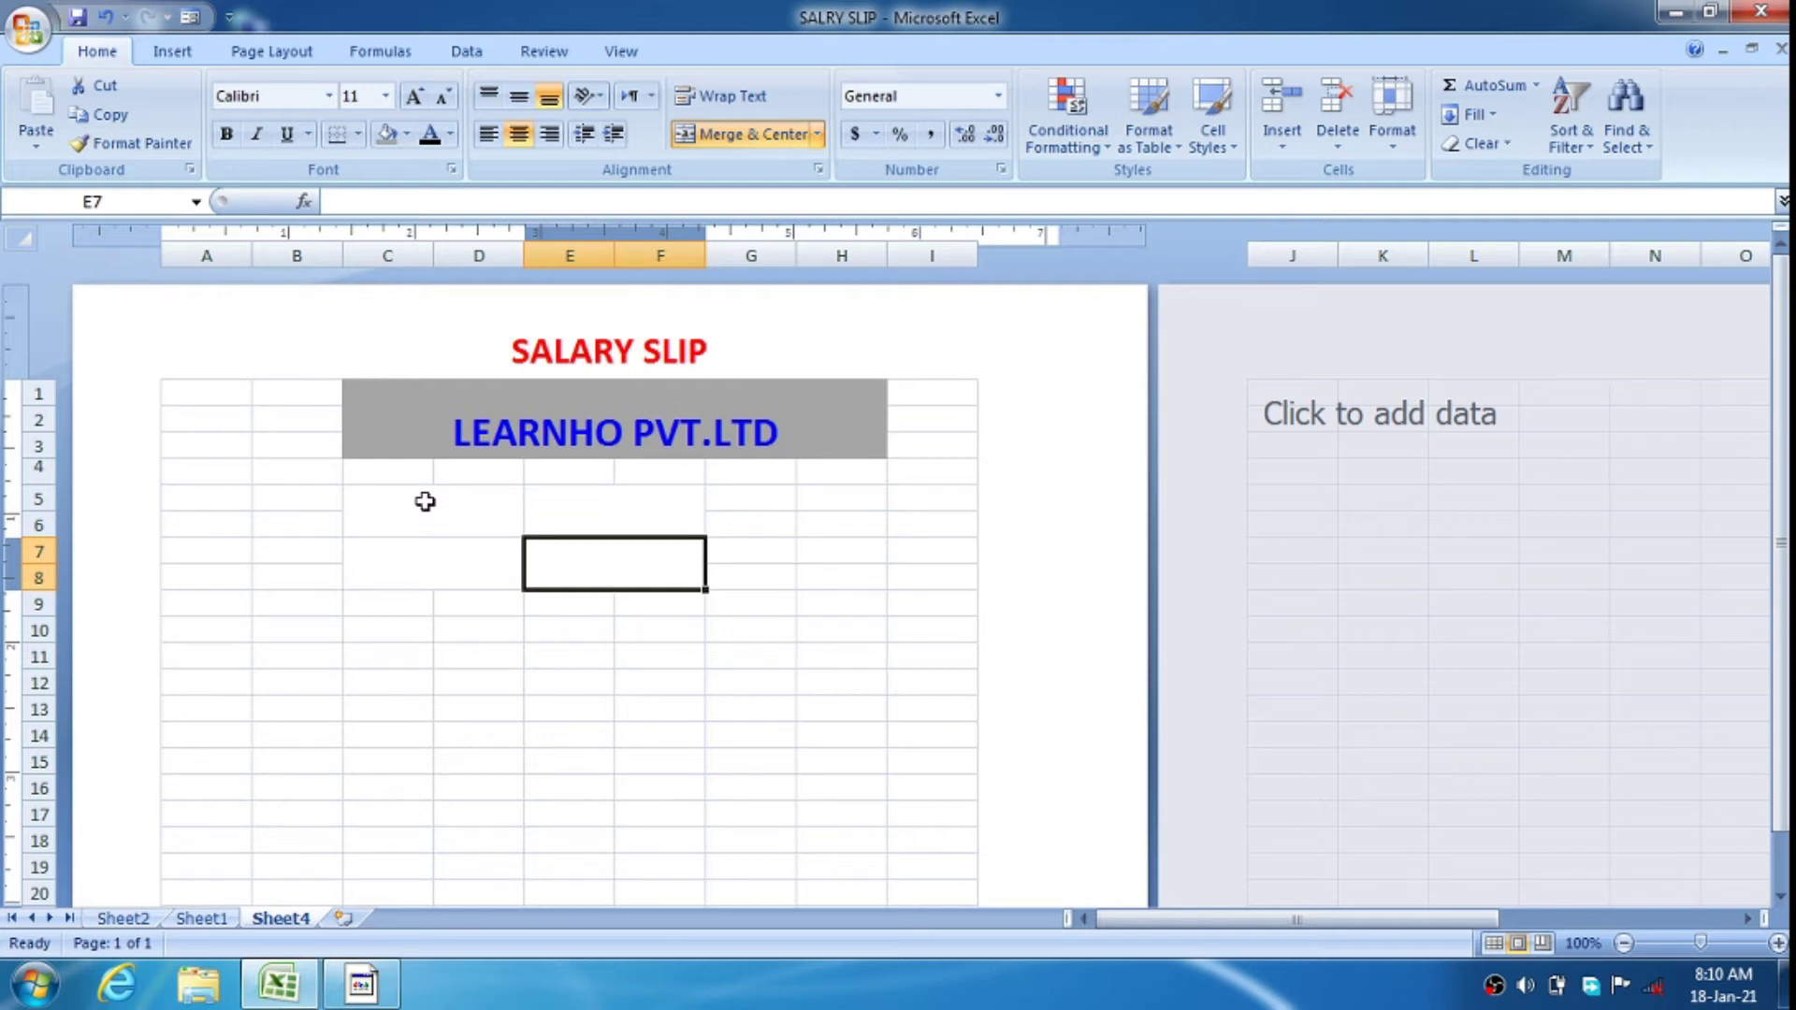
{"action": "left_click", "coordinate": [425, 502]}
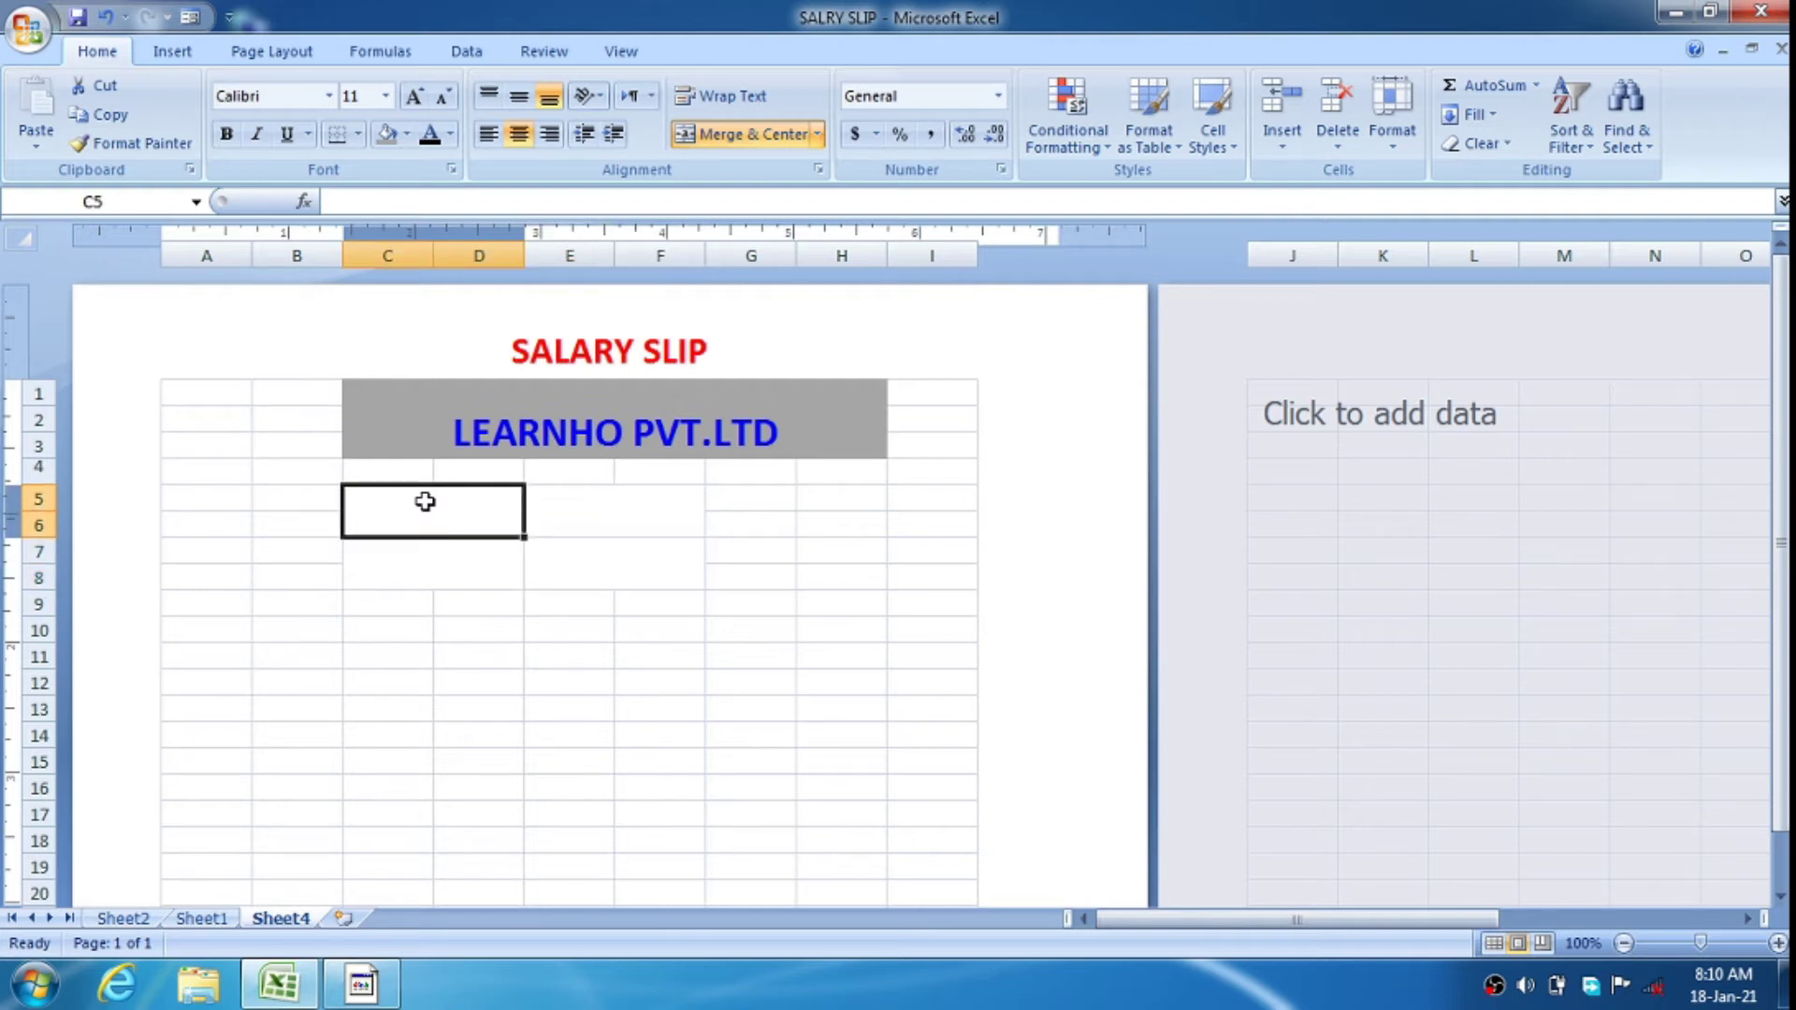
Enter the labels EMP ID in merged C5 and NAME in merged C7
{"action": "type", "text": "EMP ID"}
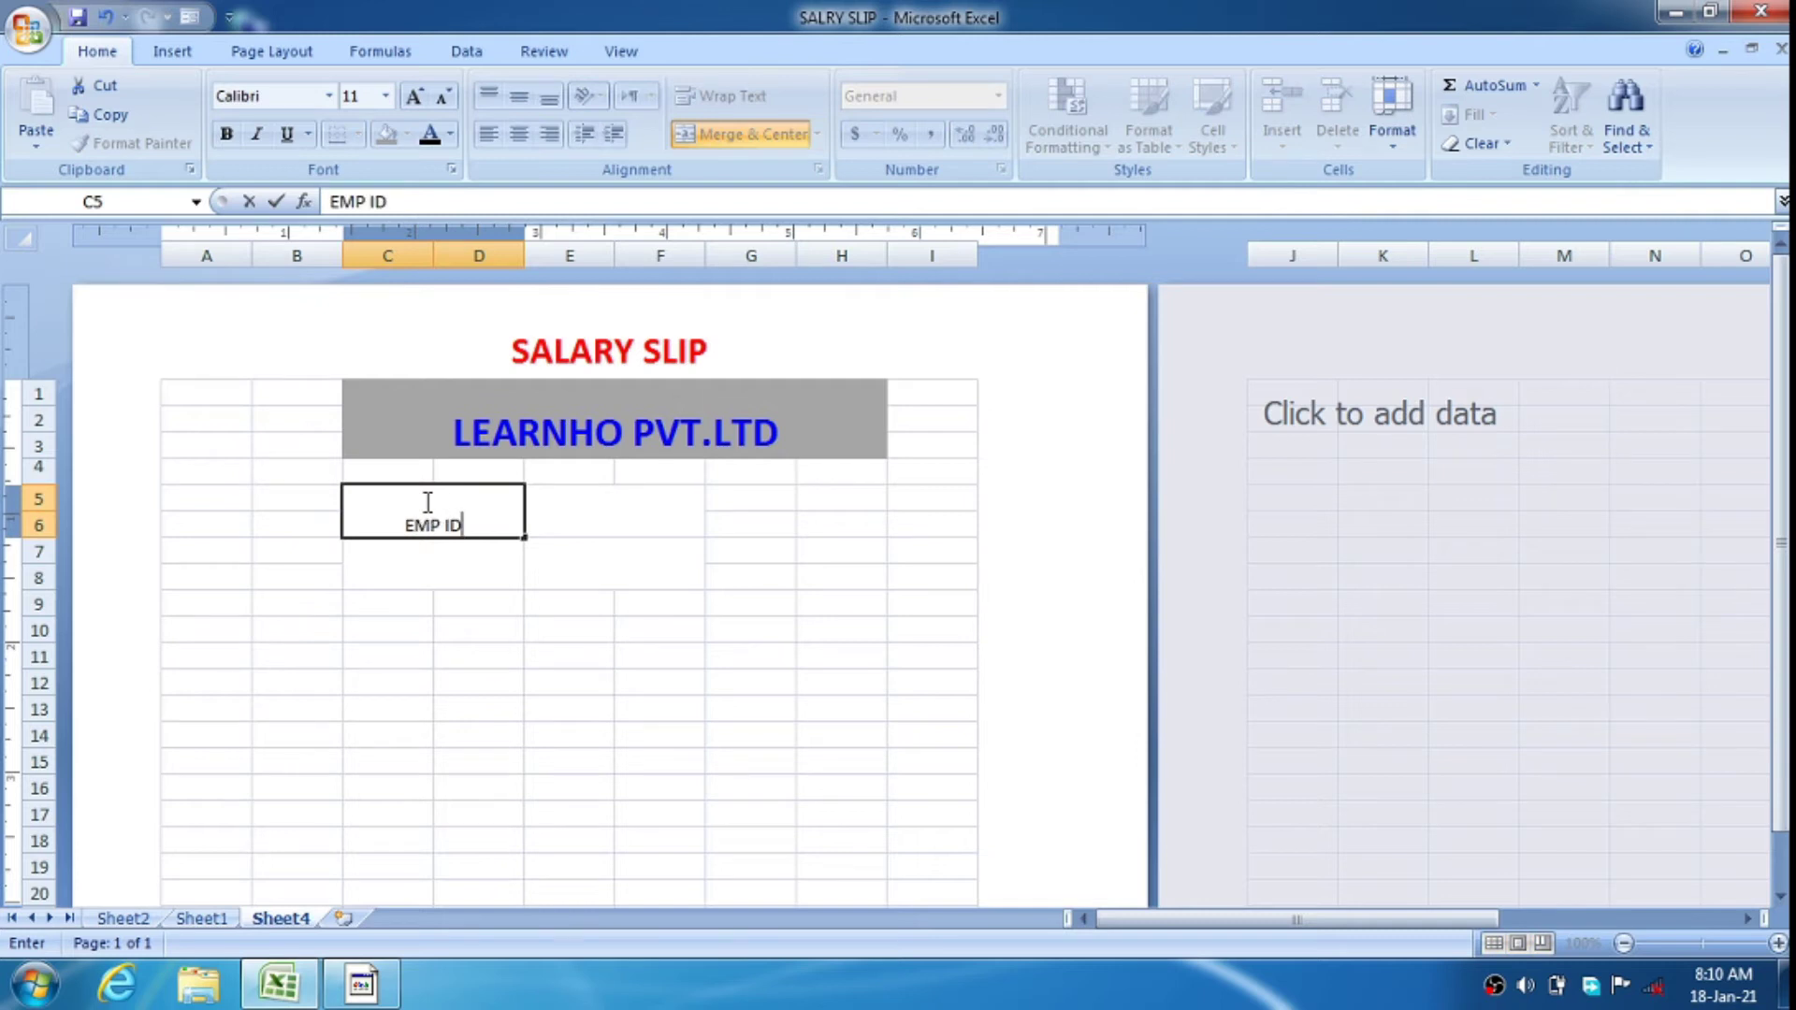
{"action": "key", "text": "Return"}
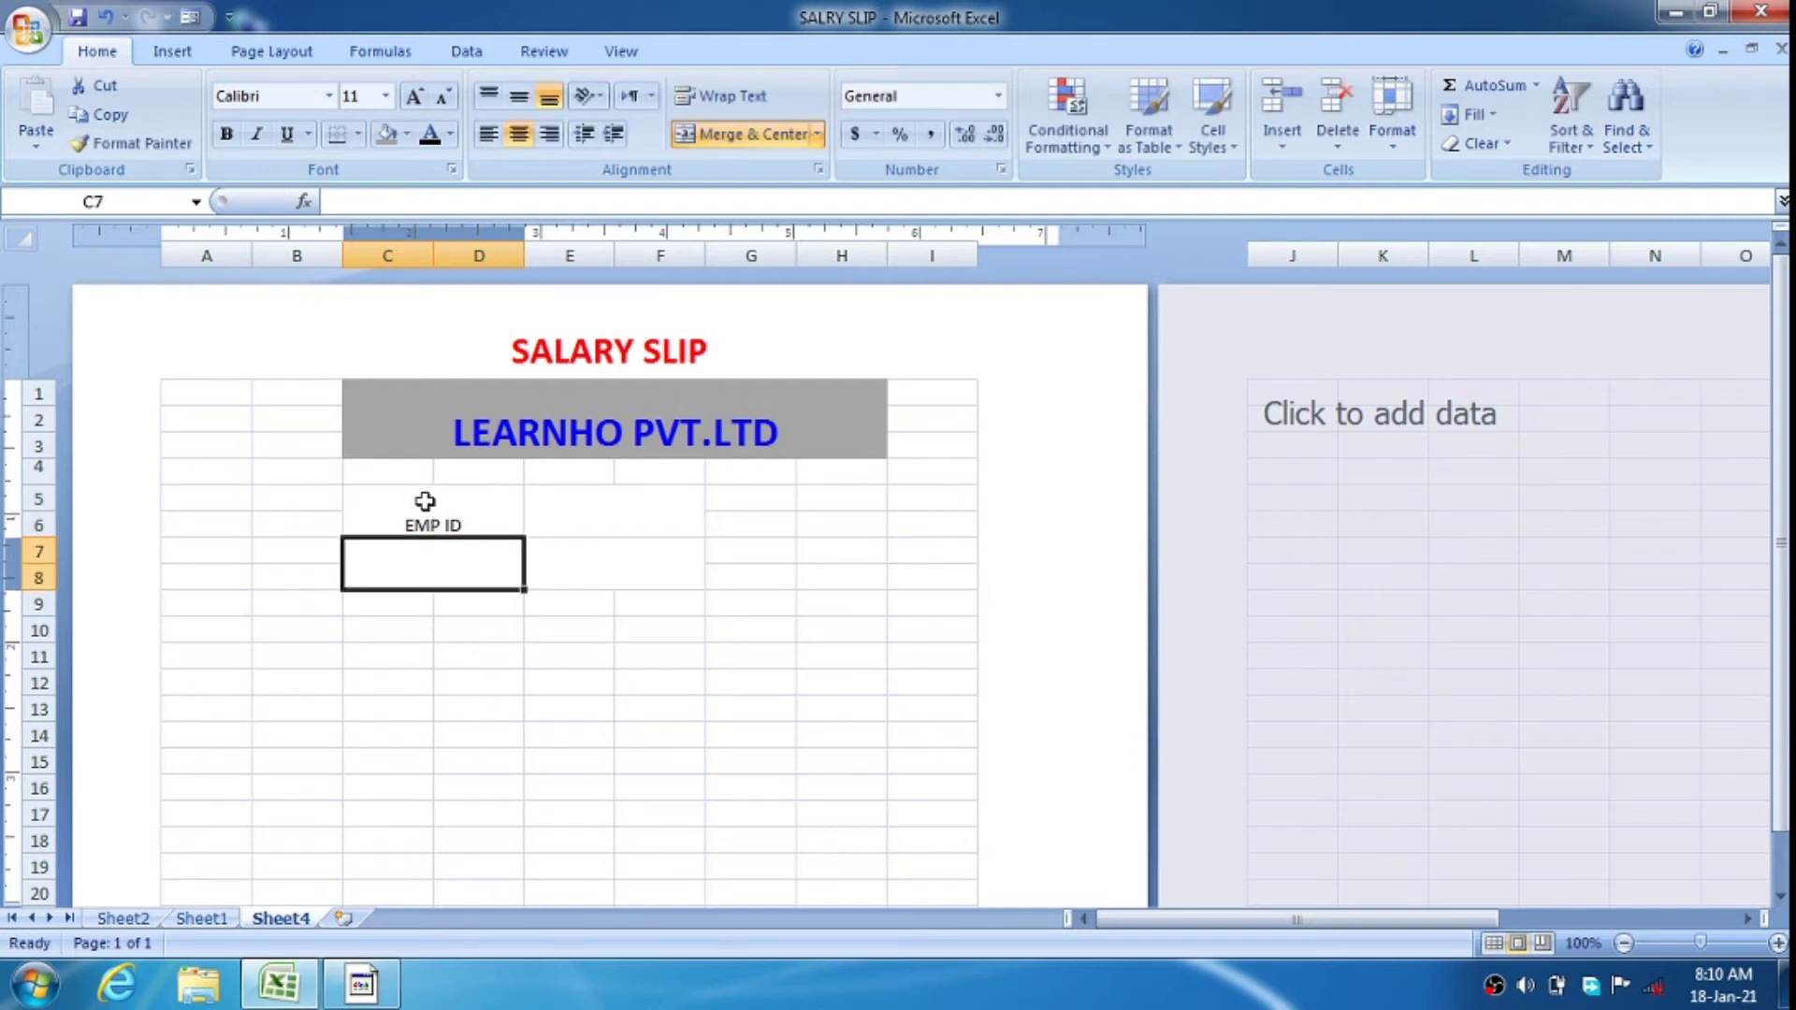
{"action": "type", "text": "NAME"}
{"action": "key", "text": "BackSpace"}
{"action": "type", "text": "E"}
{"action": "key", "text": "Return"}
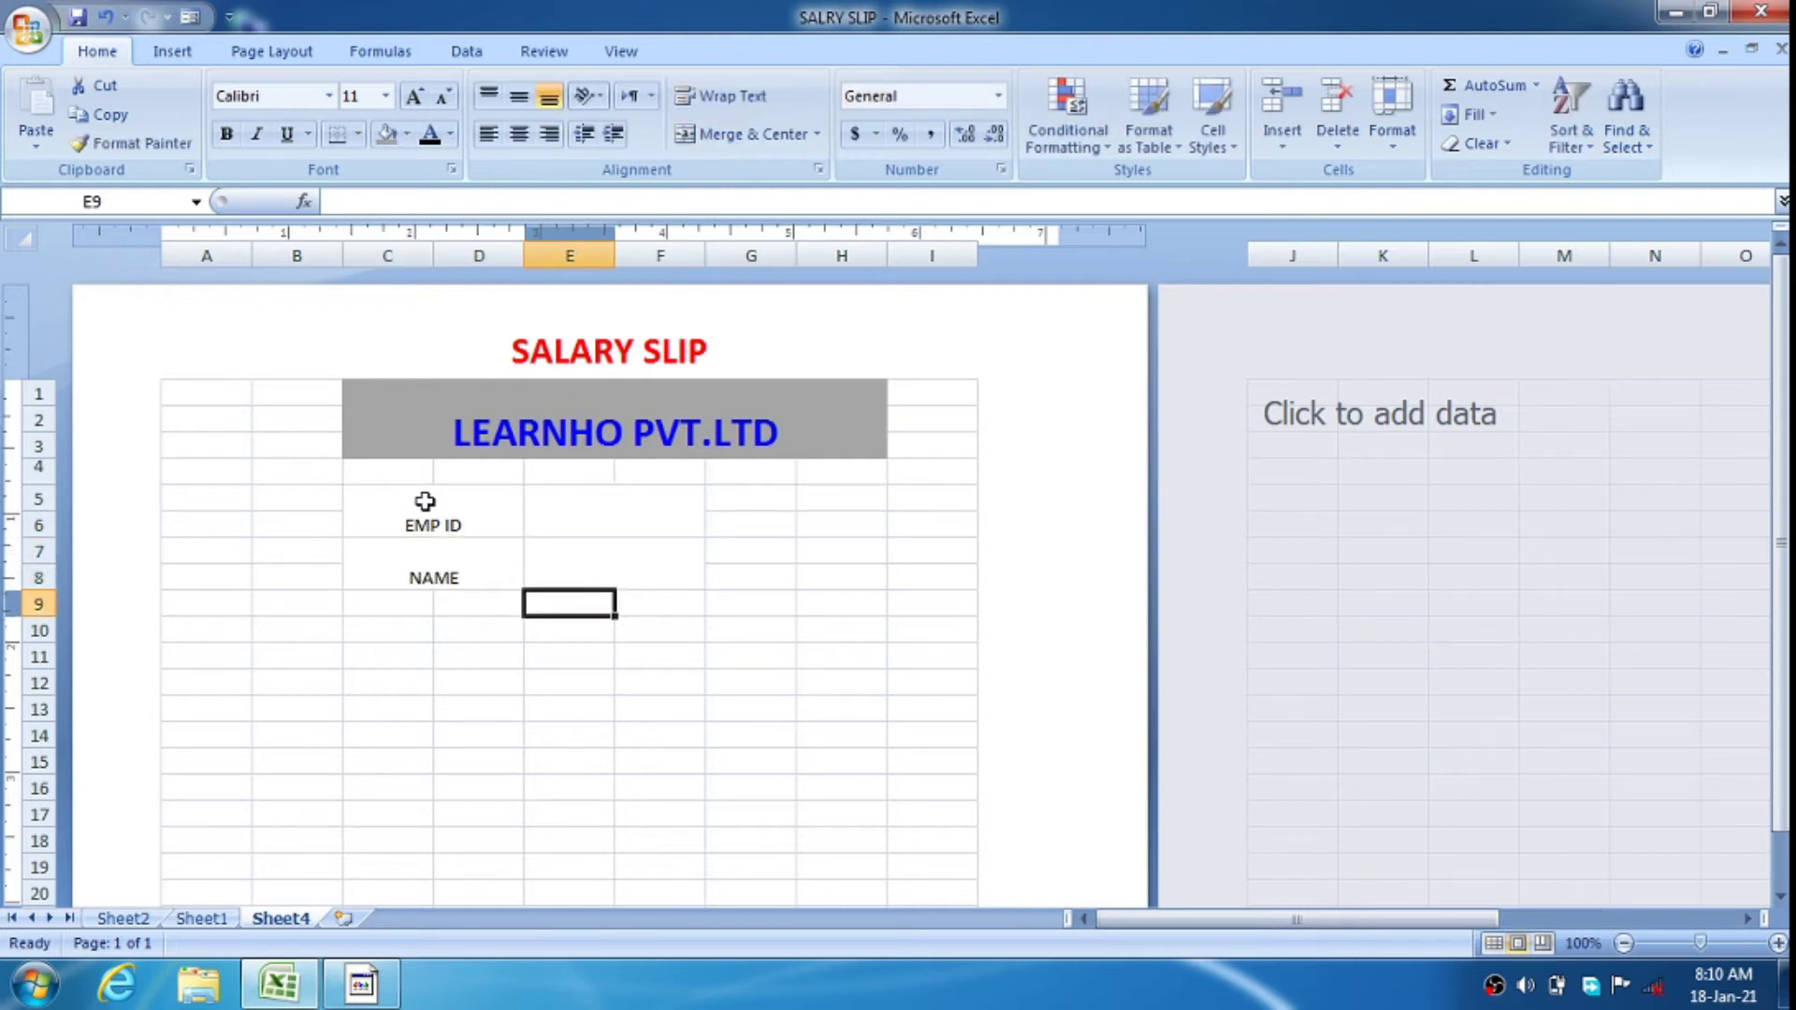
Select the cells beside EMP ID and NAME, then return to the EMP ID label
{"action": "left_click", "coordinate": [653, 514]}
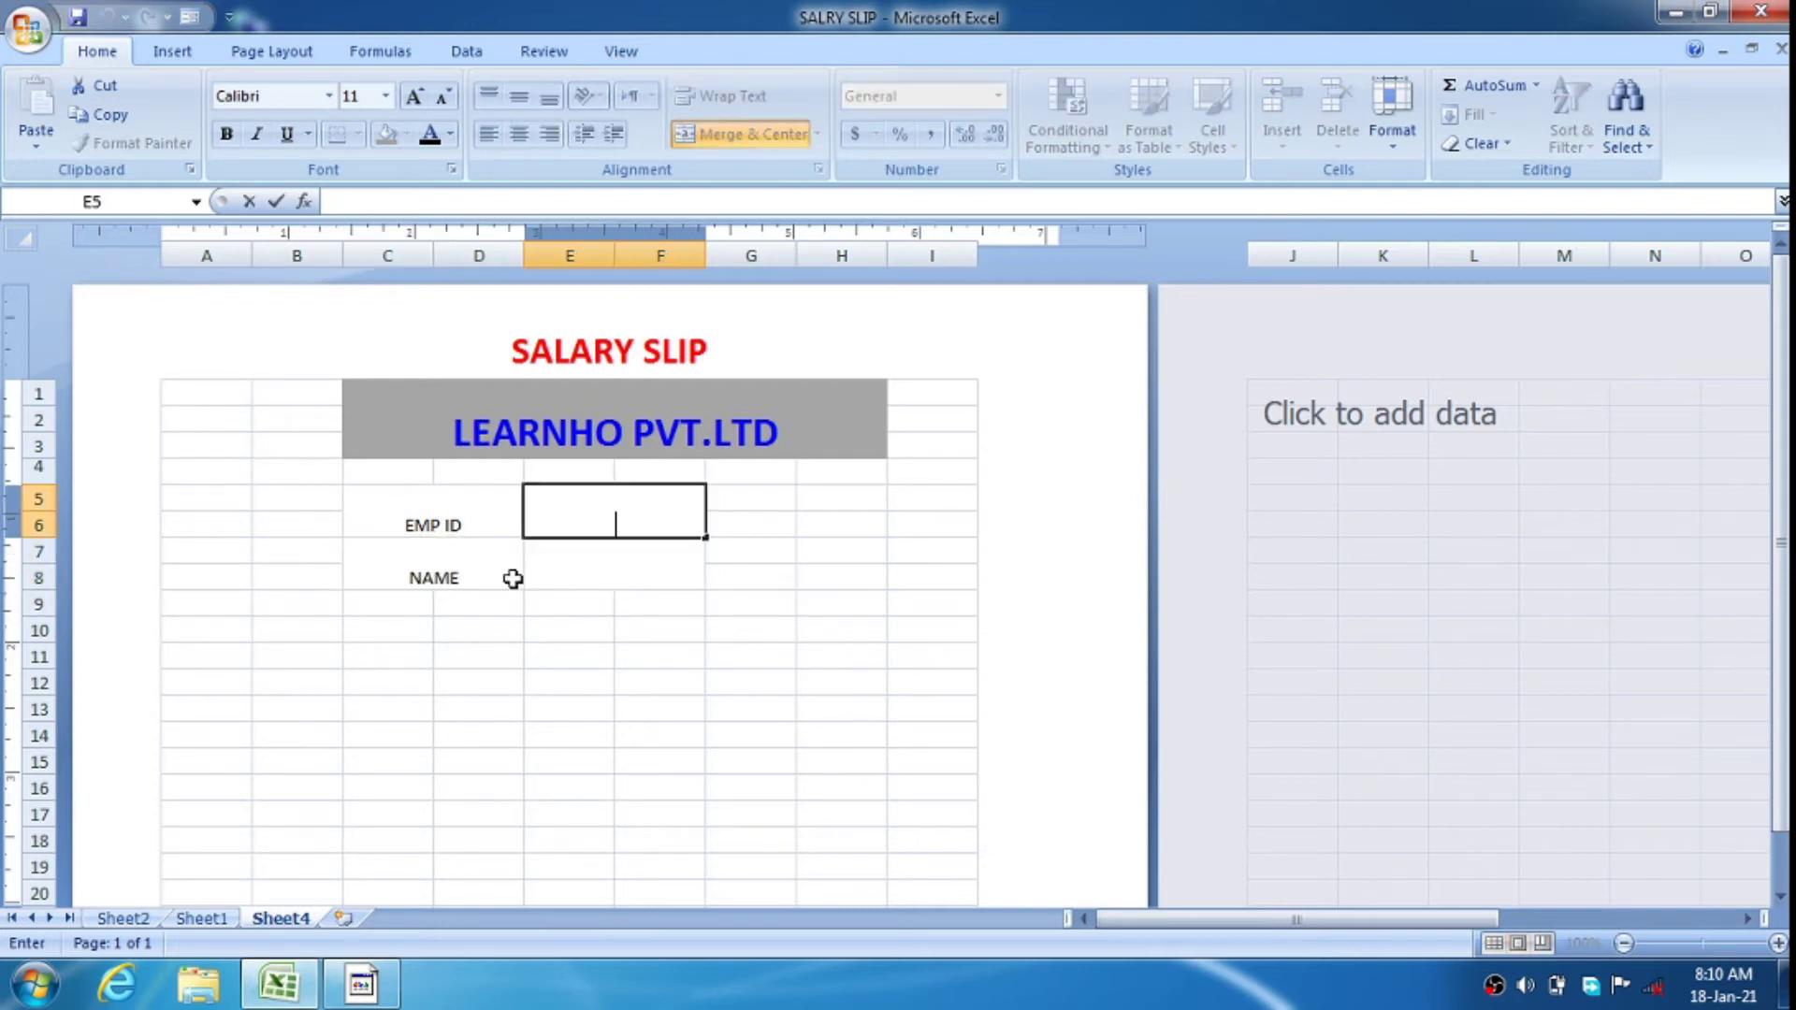
{"action": "left_click", "coordinate": [446, 531]}
{"action": "left_click", "coordinate": [654, 512]}
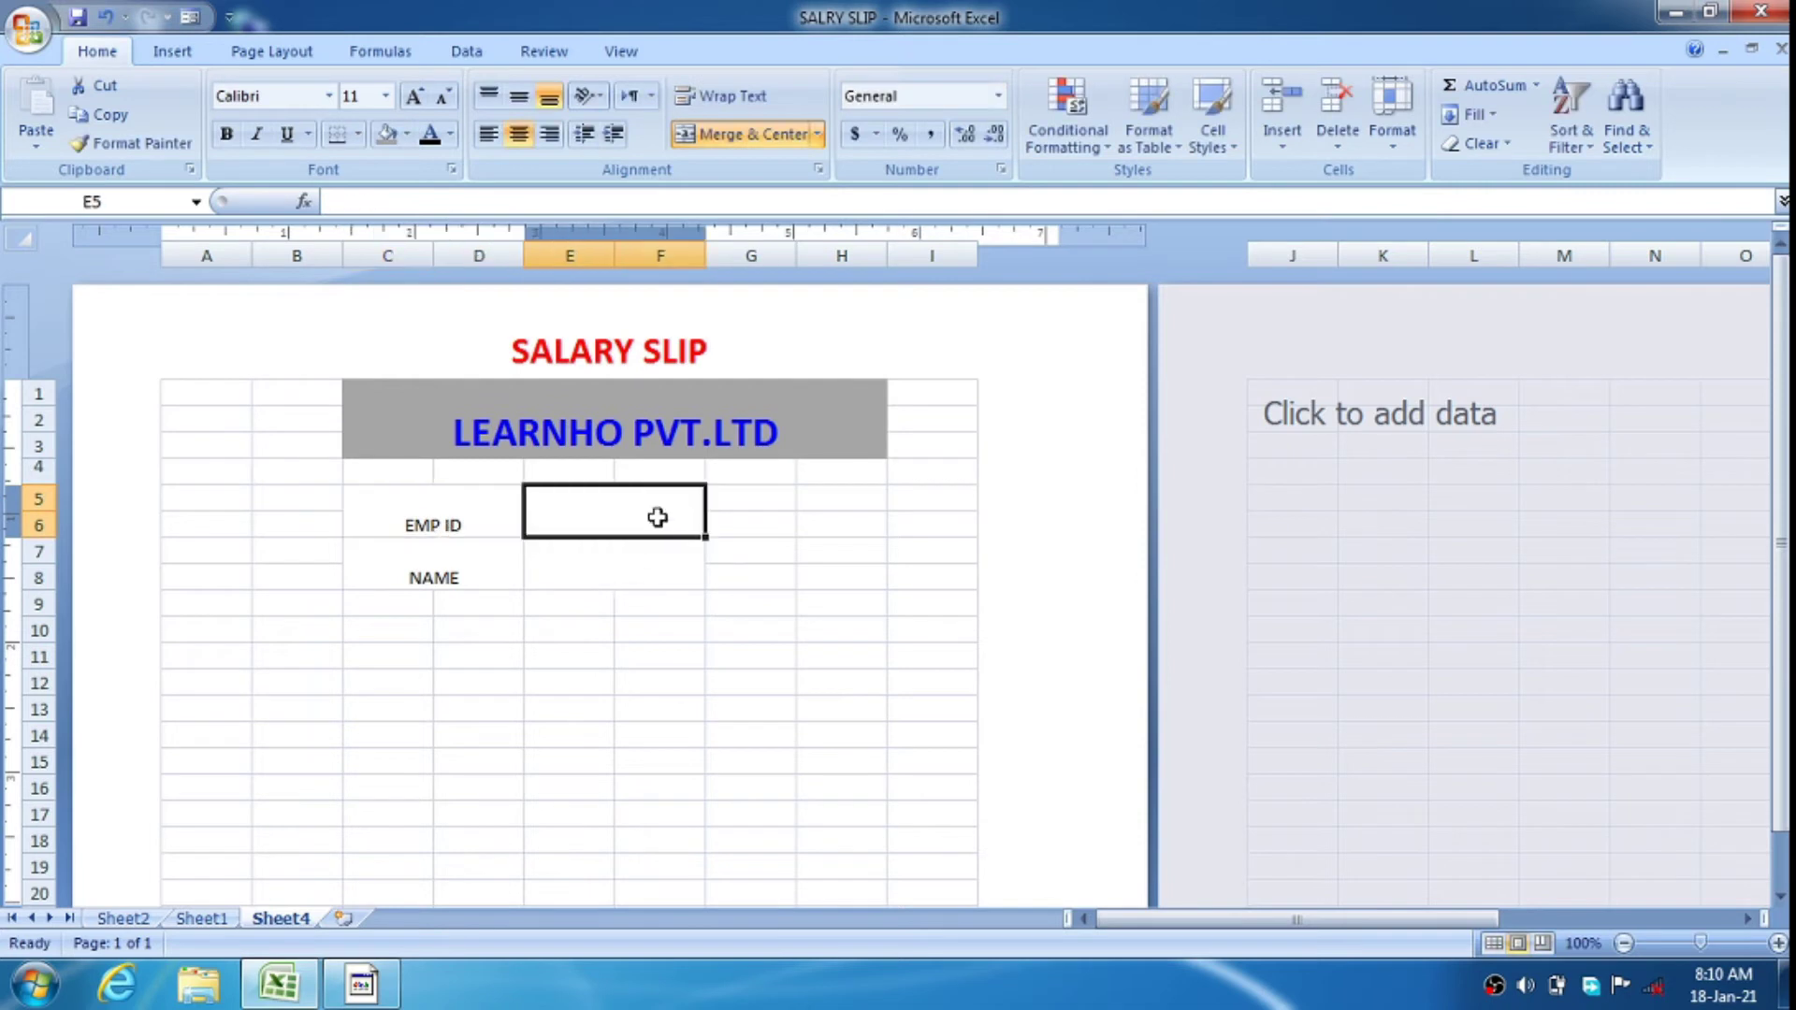
{"action": "left_click", "coordinate": [615, 577]}
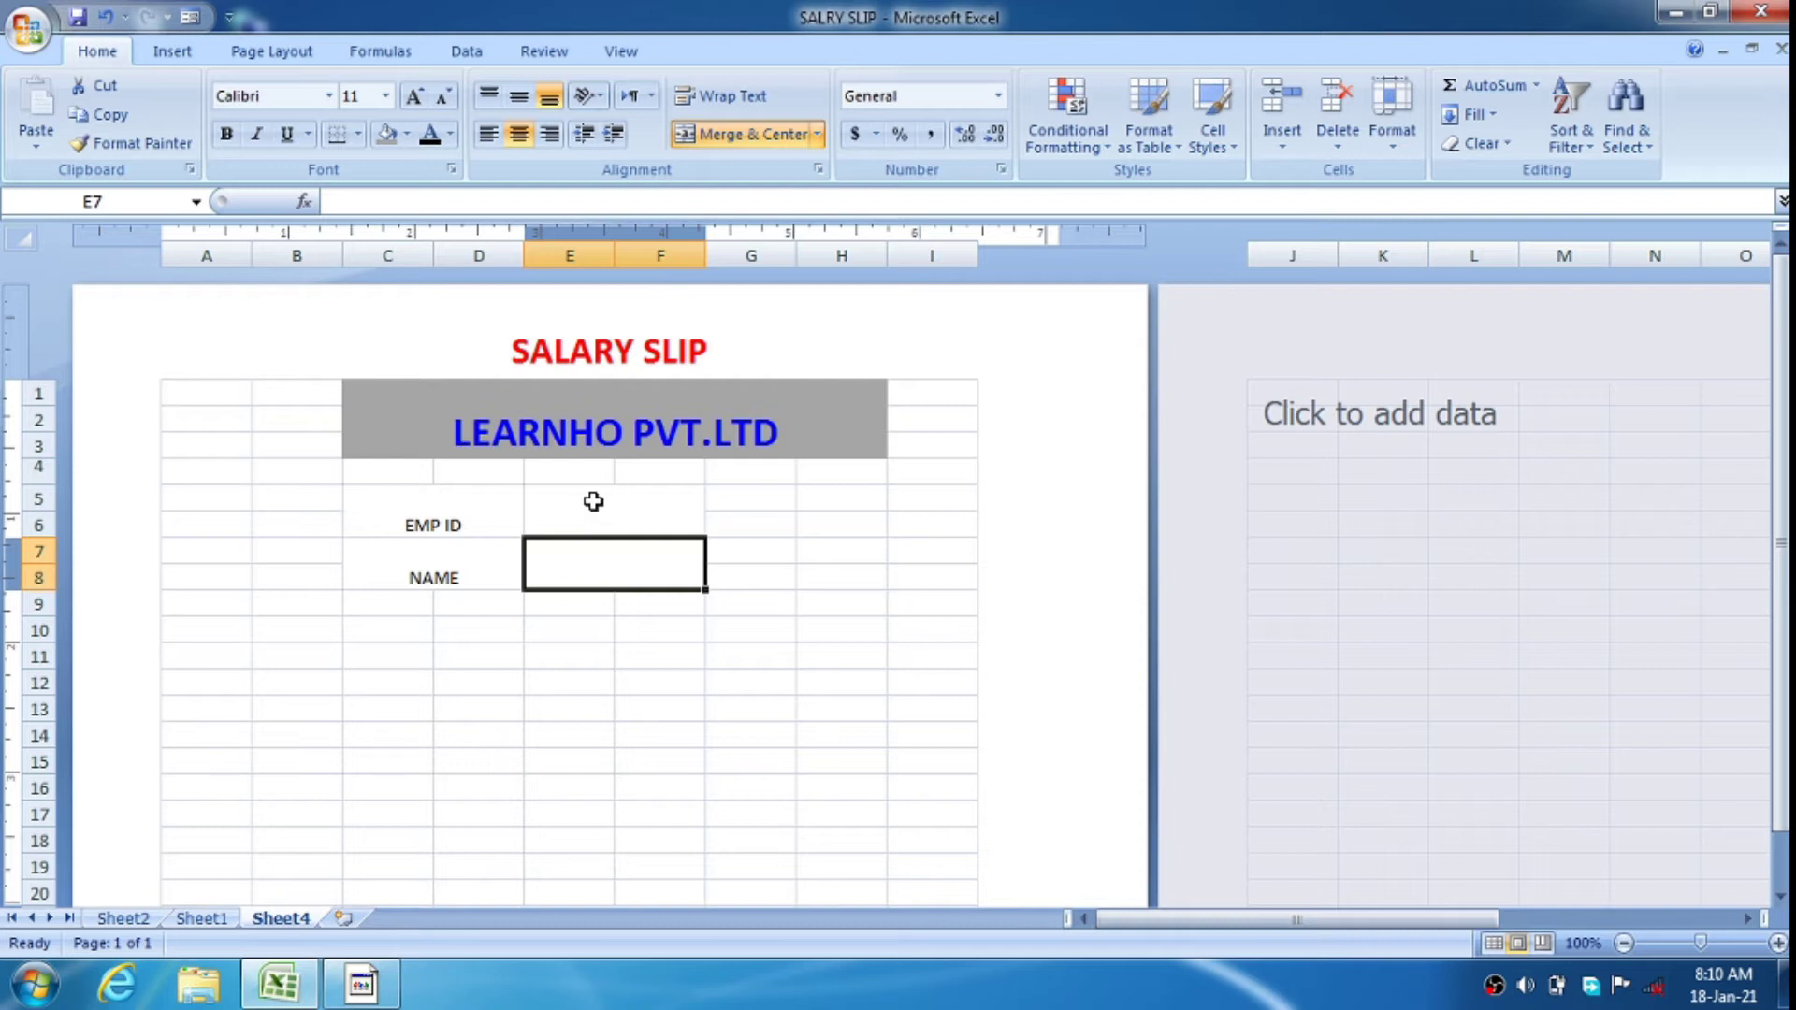
{"action": "left_click", "coordinate": [564, 657]}
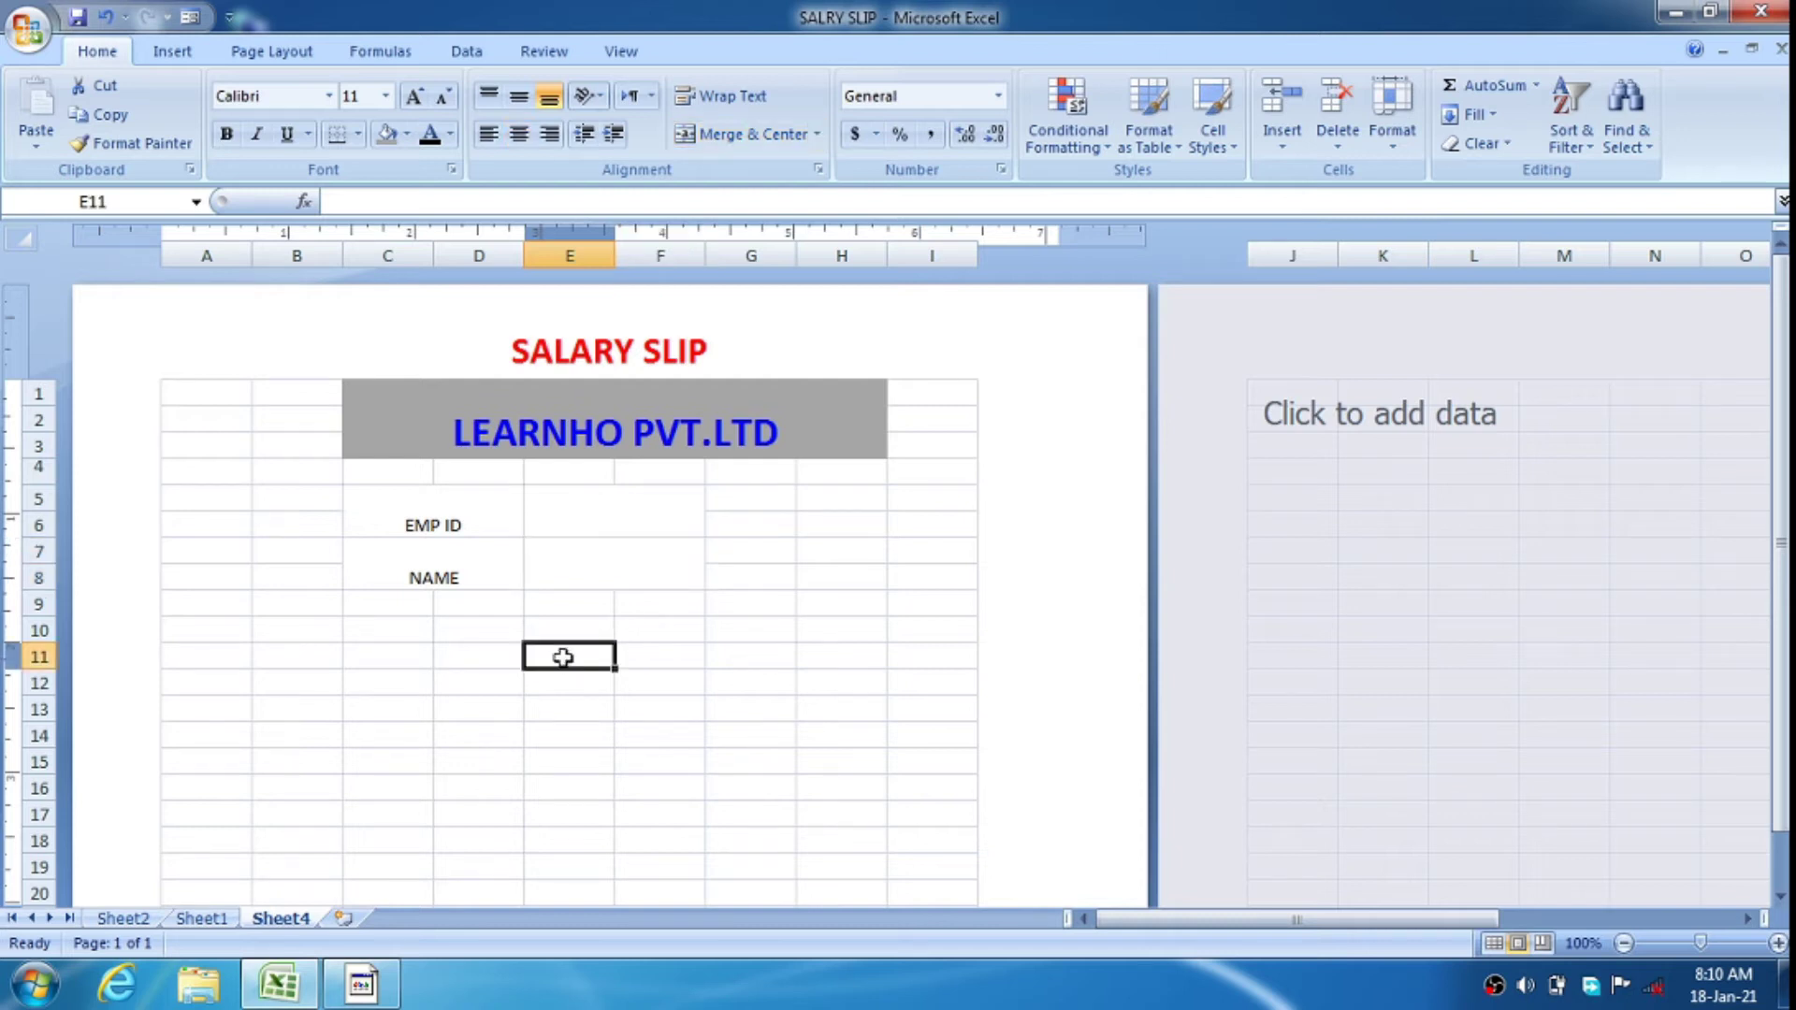
{"action": "left_click", "coordinate": [472, 575]}
Enlarge the EMP ID and NAME labels to 16 point and make them bold
{"action": "left_click", "coordinate": [453, 510]}
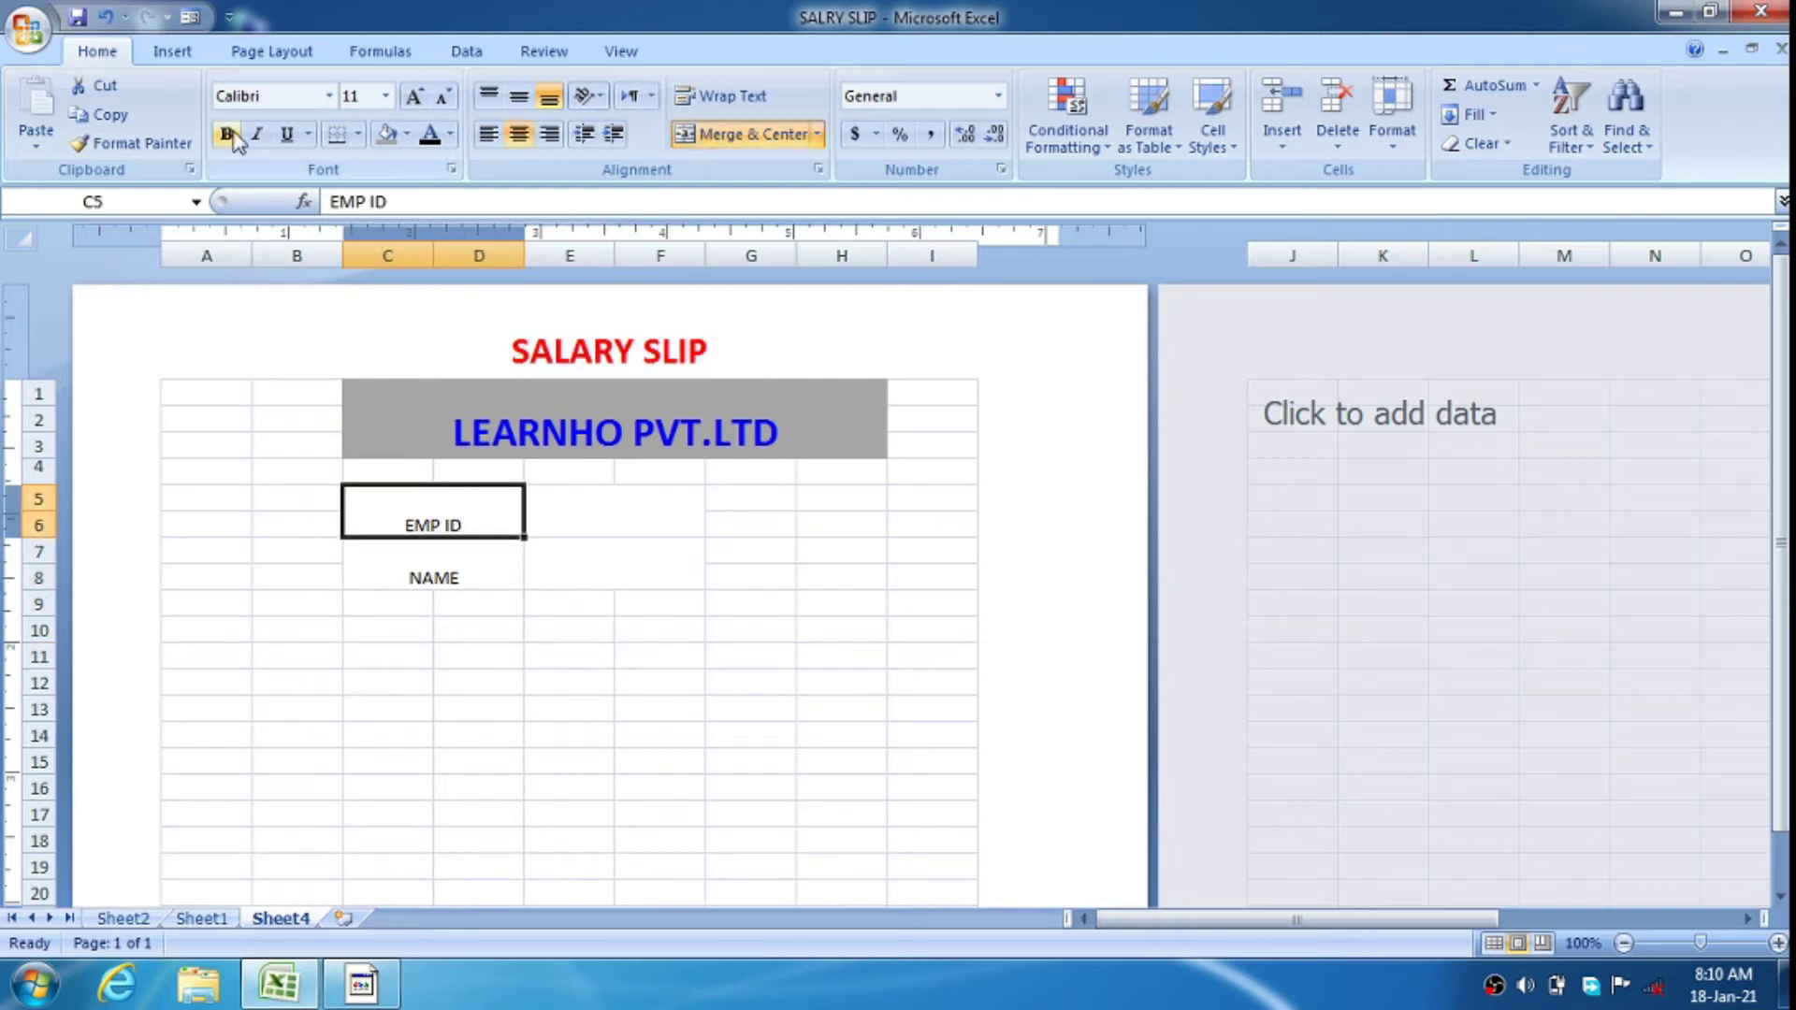
{"action": "left_click_drag", "start_coordinate": [423, 524], "coordinate": [431, 555]}
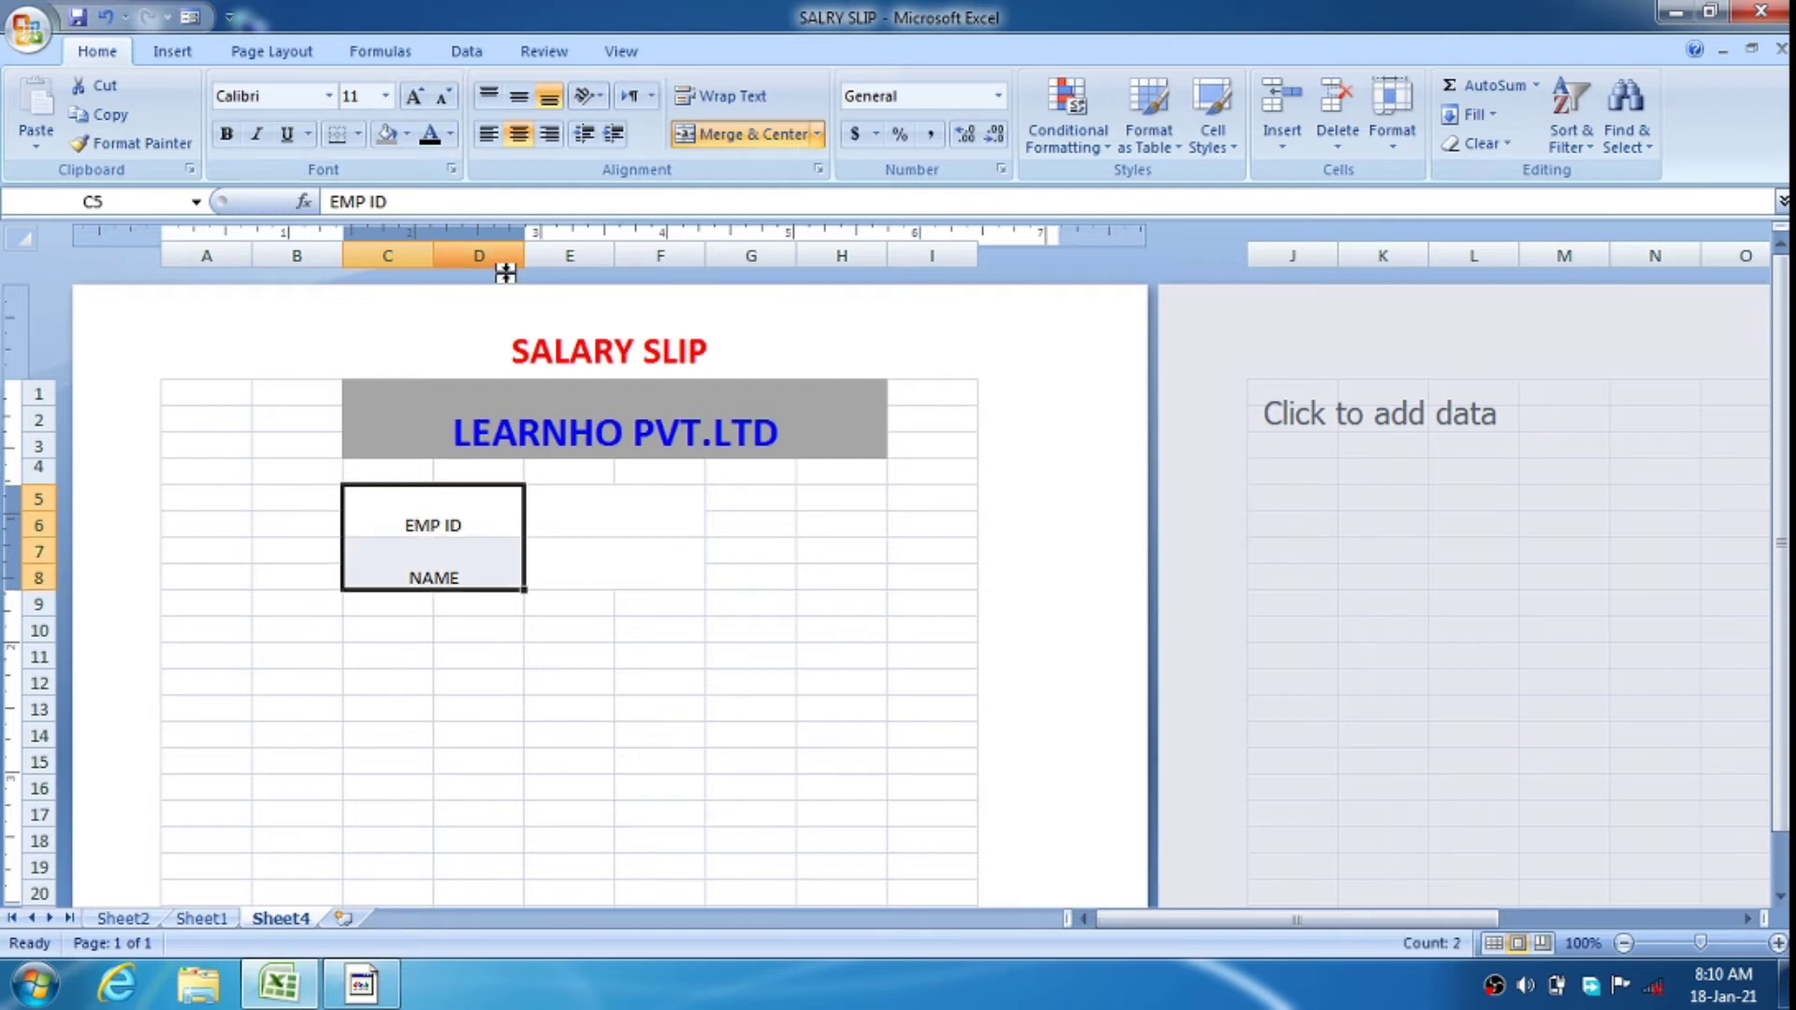
{"action": "left_click", "coordinate": [414, 96]}
{"action": "left_click", "coordinate": [414, 96]}
{"action": "left_click", "coordinate": [414, 97]}
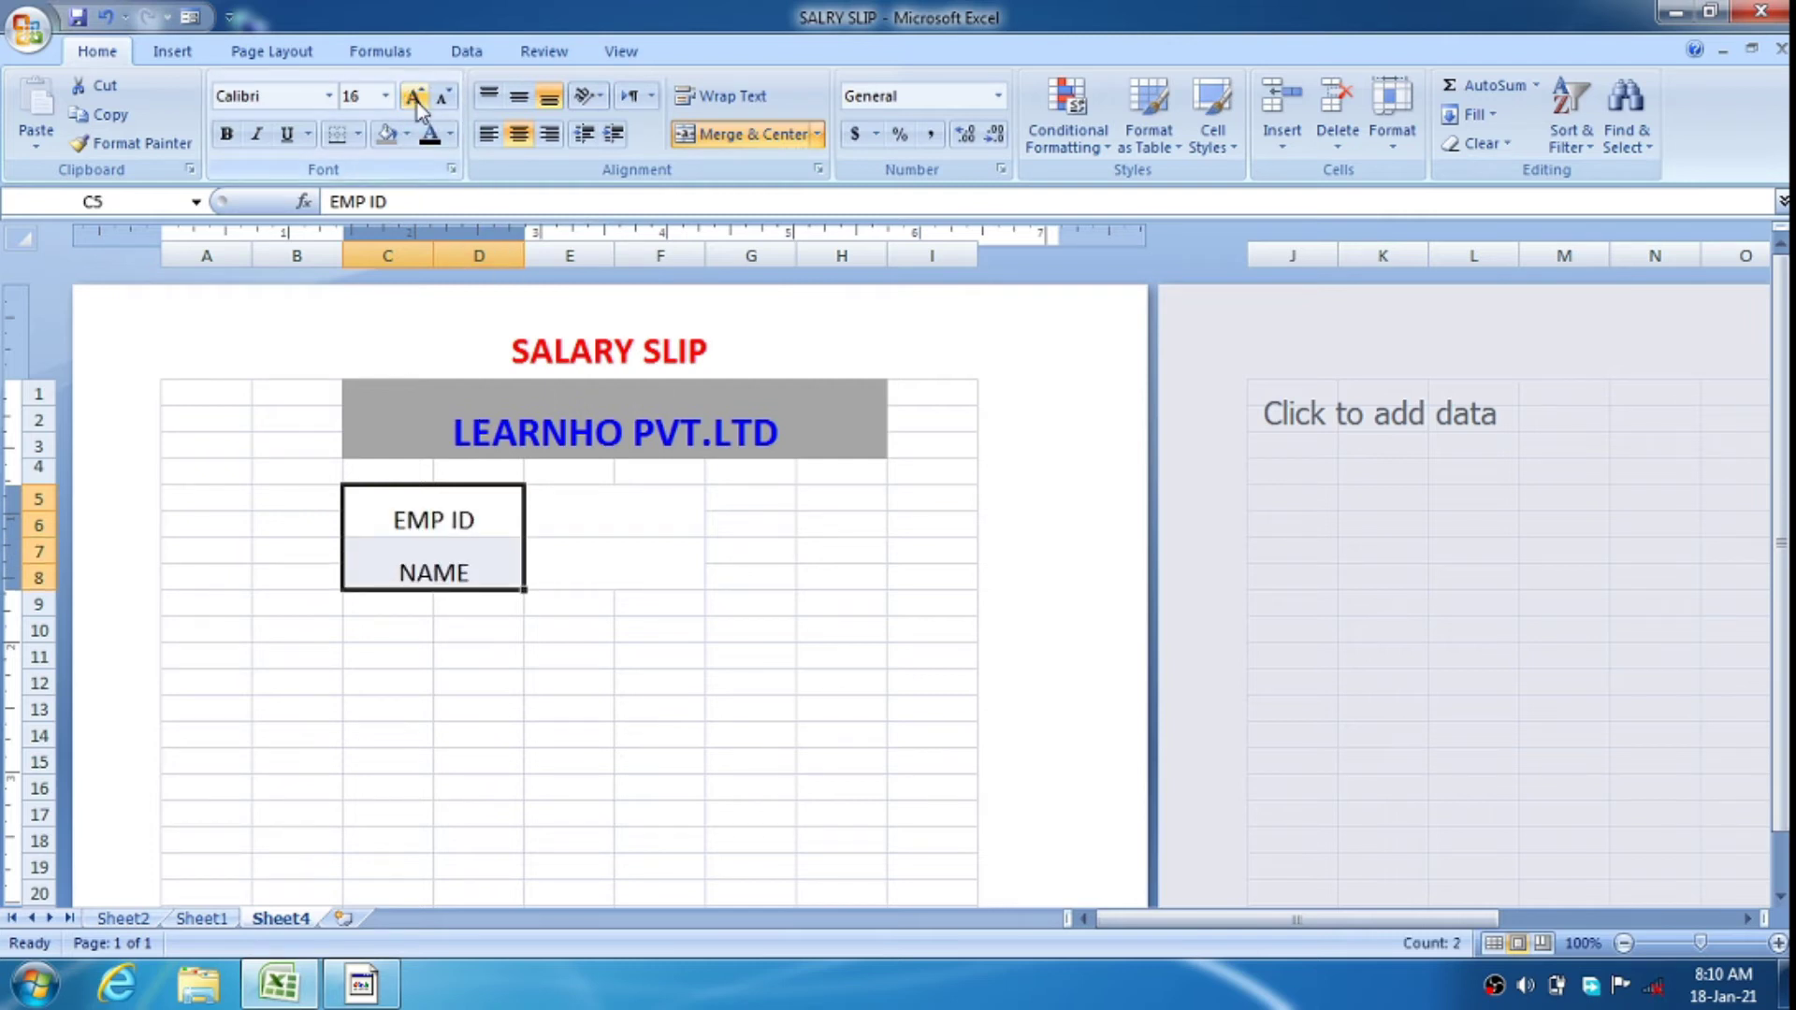
{"action": "left_click", "coordinate": [226, 133]}
{"action": "left_click", "coordinate": [802, 673]}
Fill the EMP ID row C5:F6 with grey
{"action": "left_click_drag", "start_coordinate": [458, 519], "coordinate": [577, 521]}
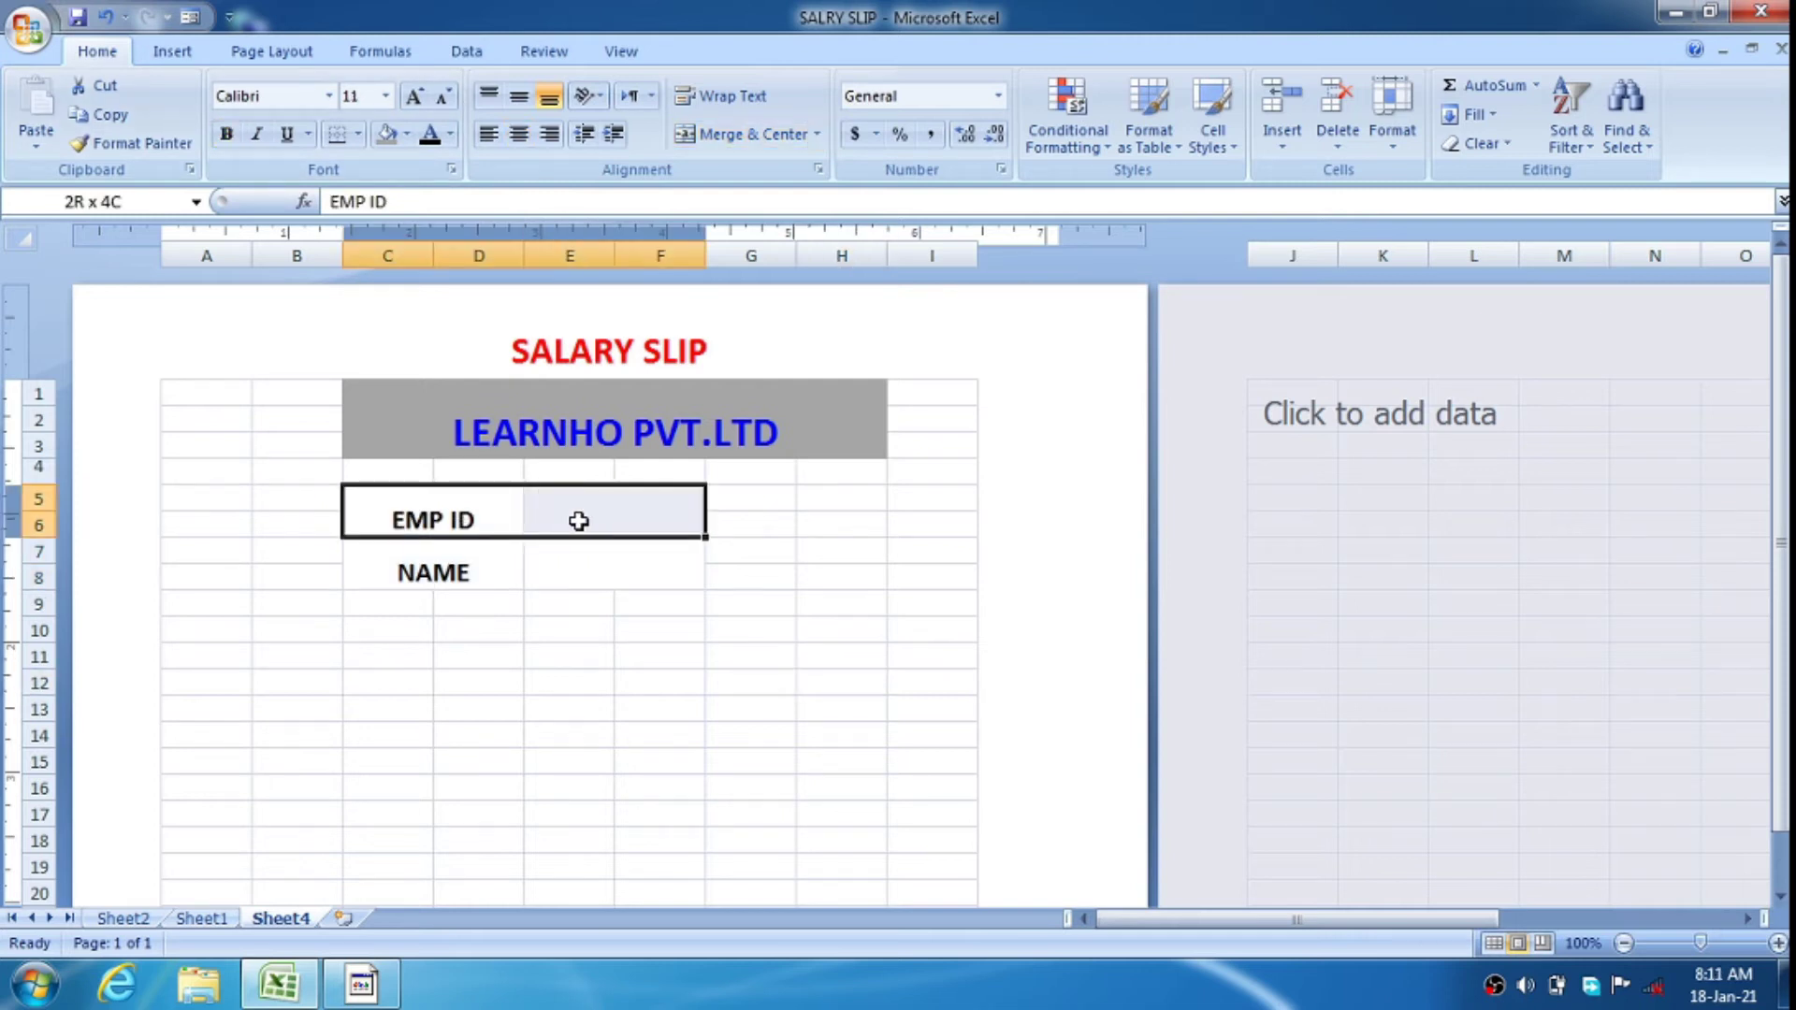
{"action": "left_click", "coordinate": [450, 134]}
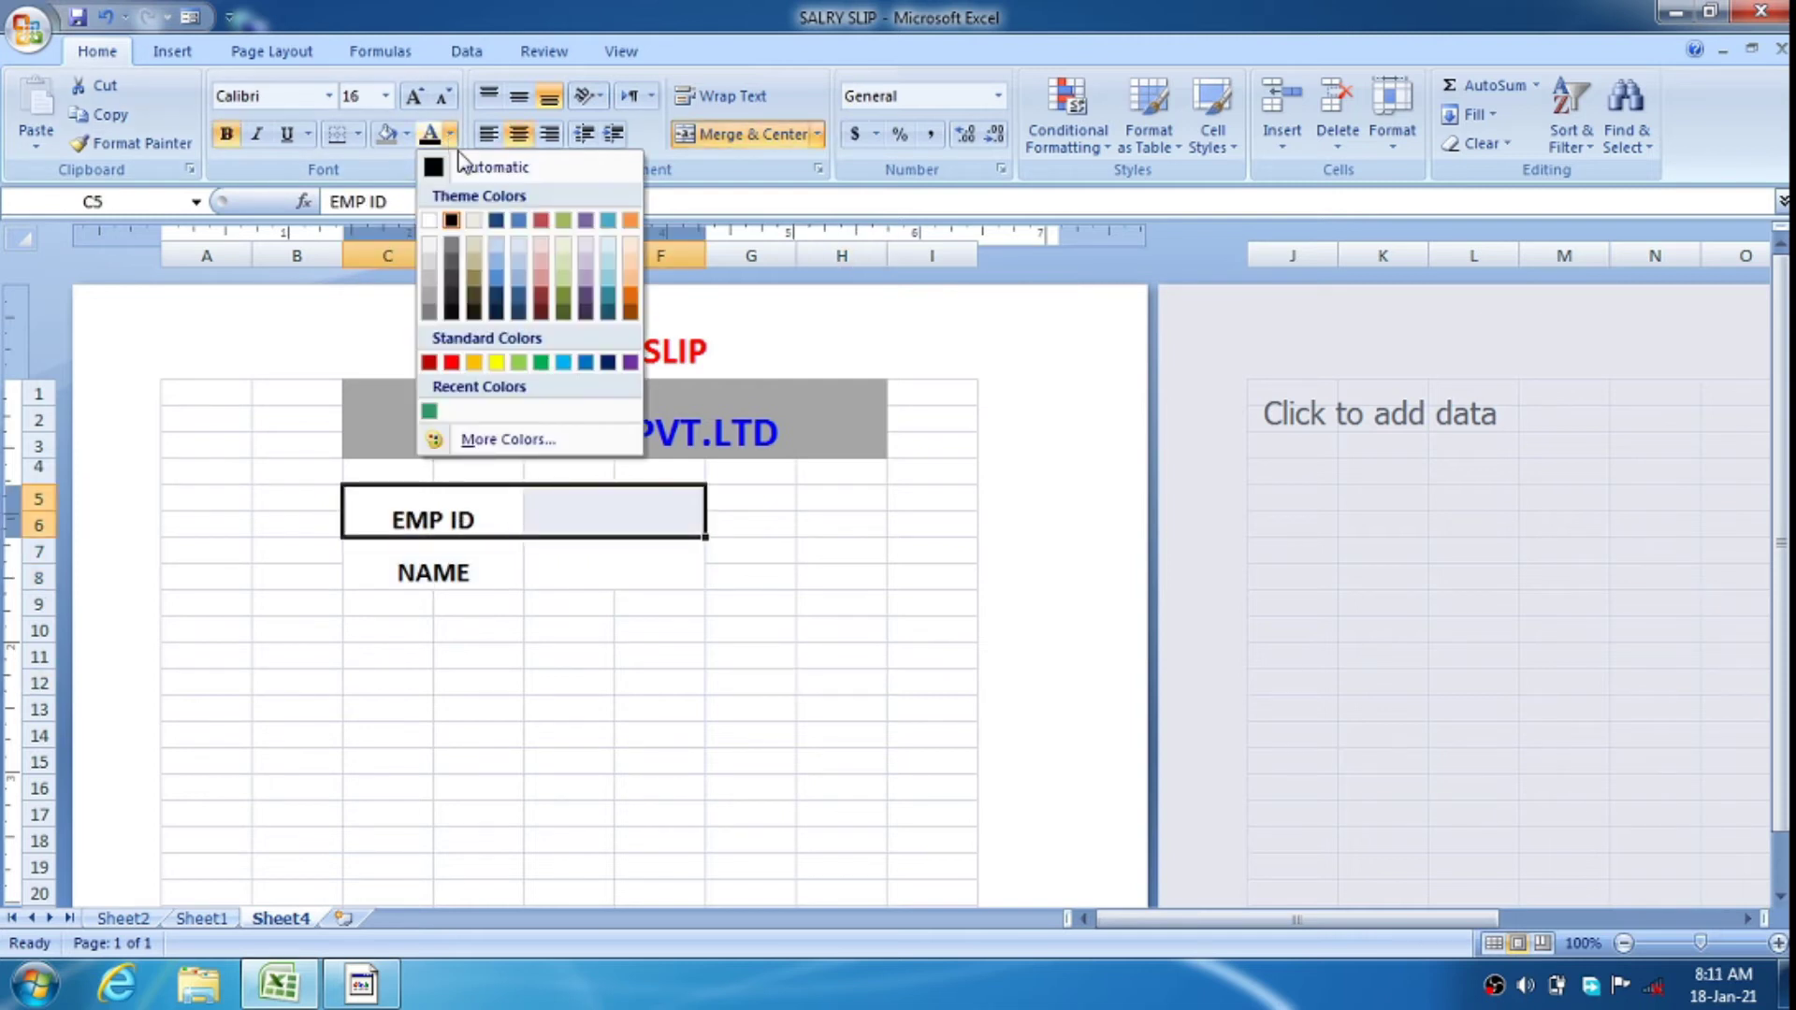
{"action": "left_click", "coordinate": [407, 134]}
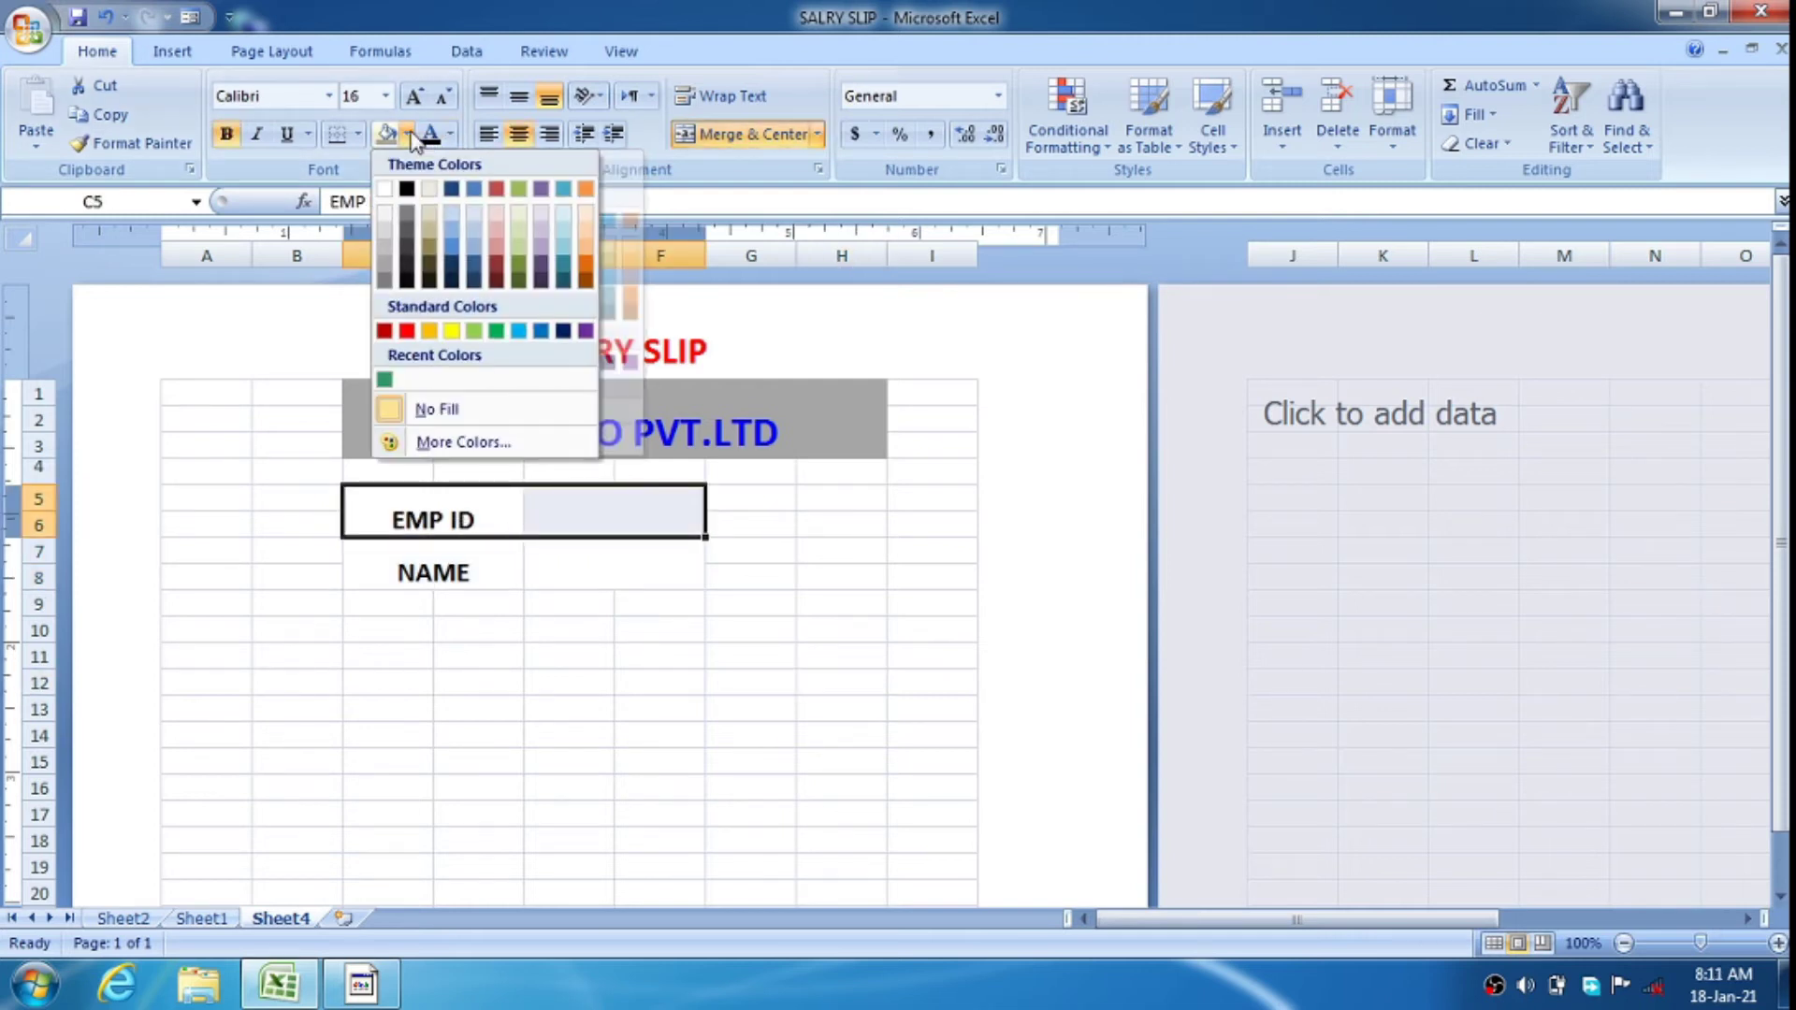
{"action": "left_click", "coordinate": [378, 252]}
{"action": "left_click", "coordinate": [568, 734]}
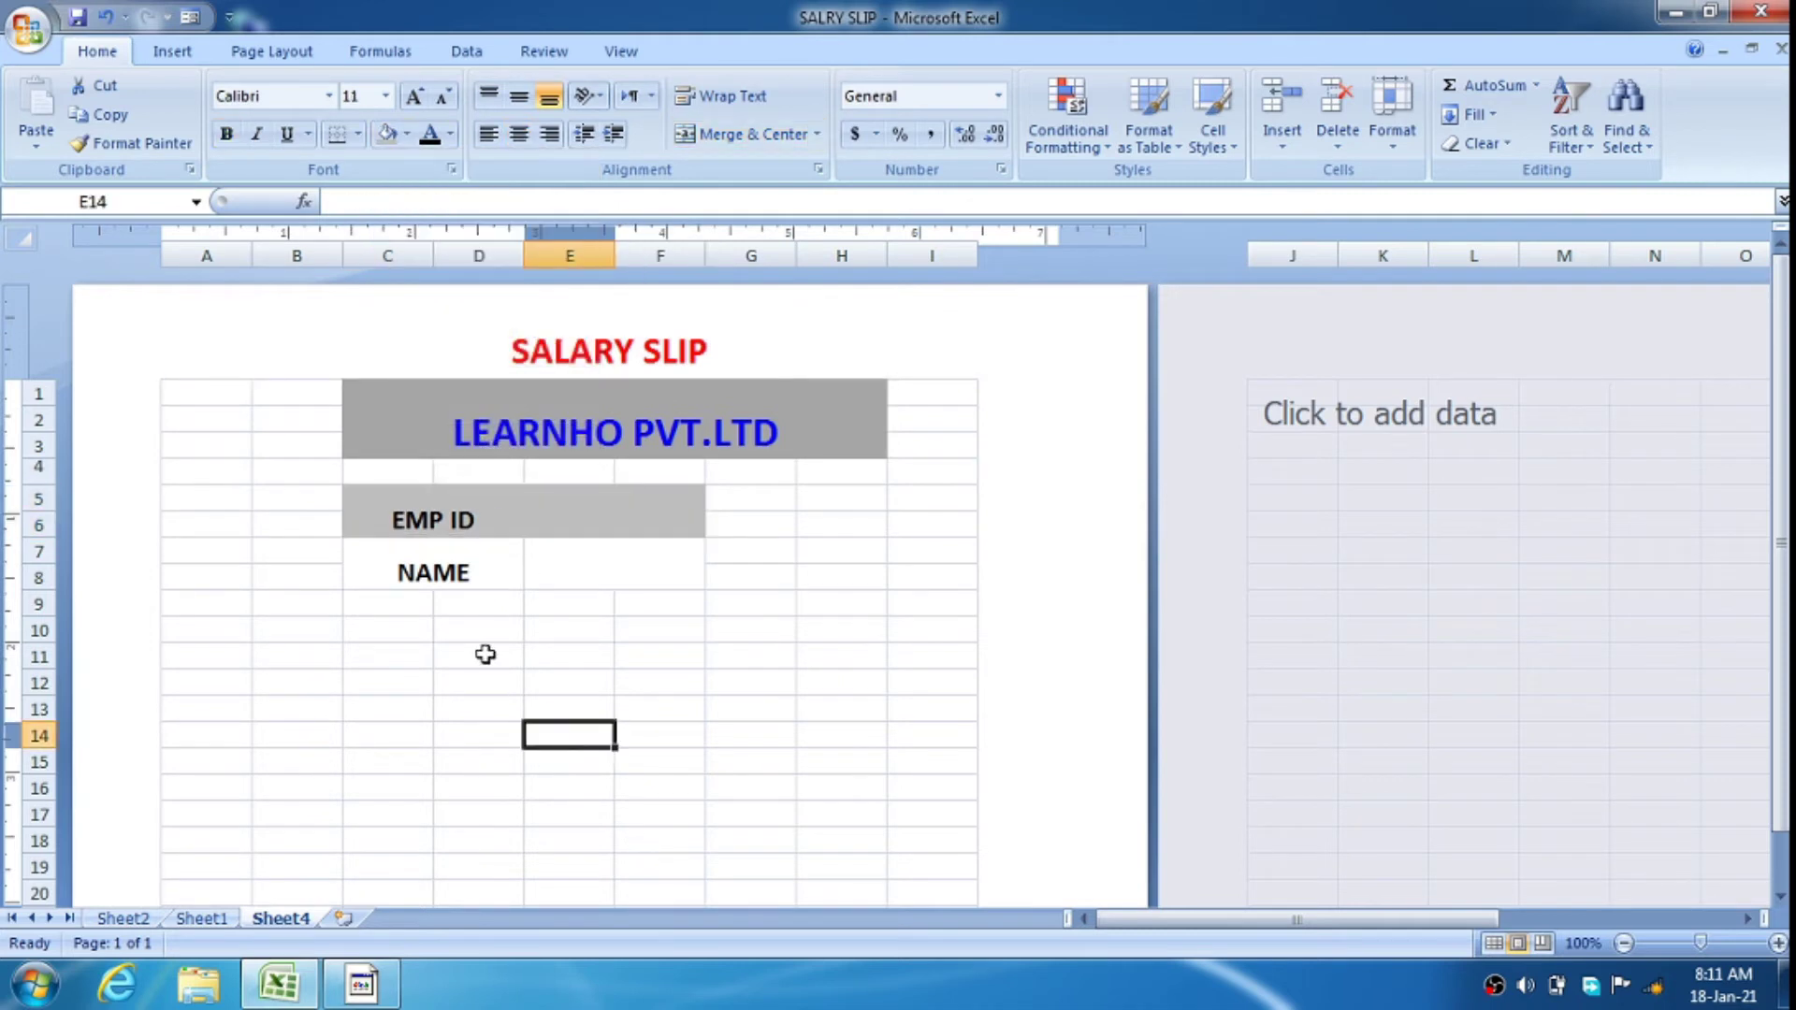
{"action": "left_click", "coordinate": [390, 600]}
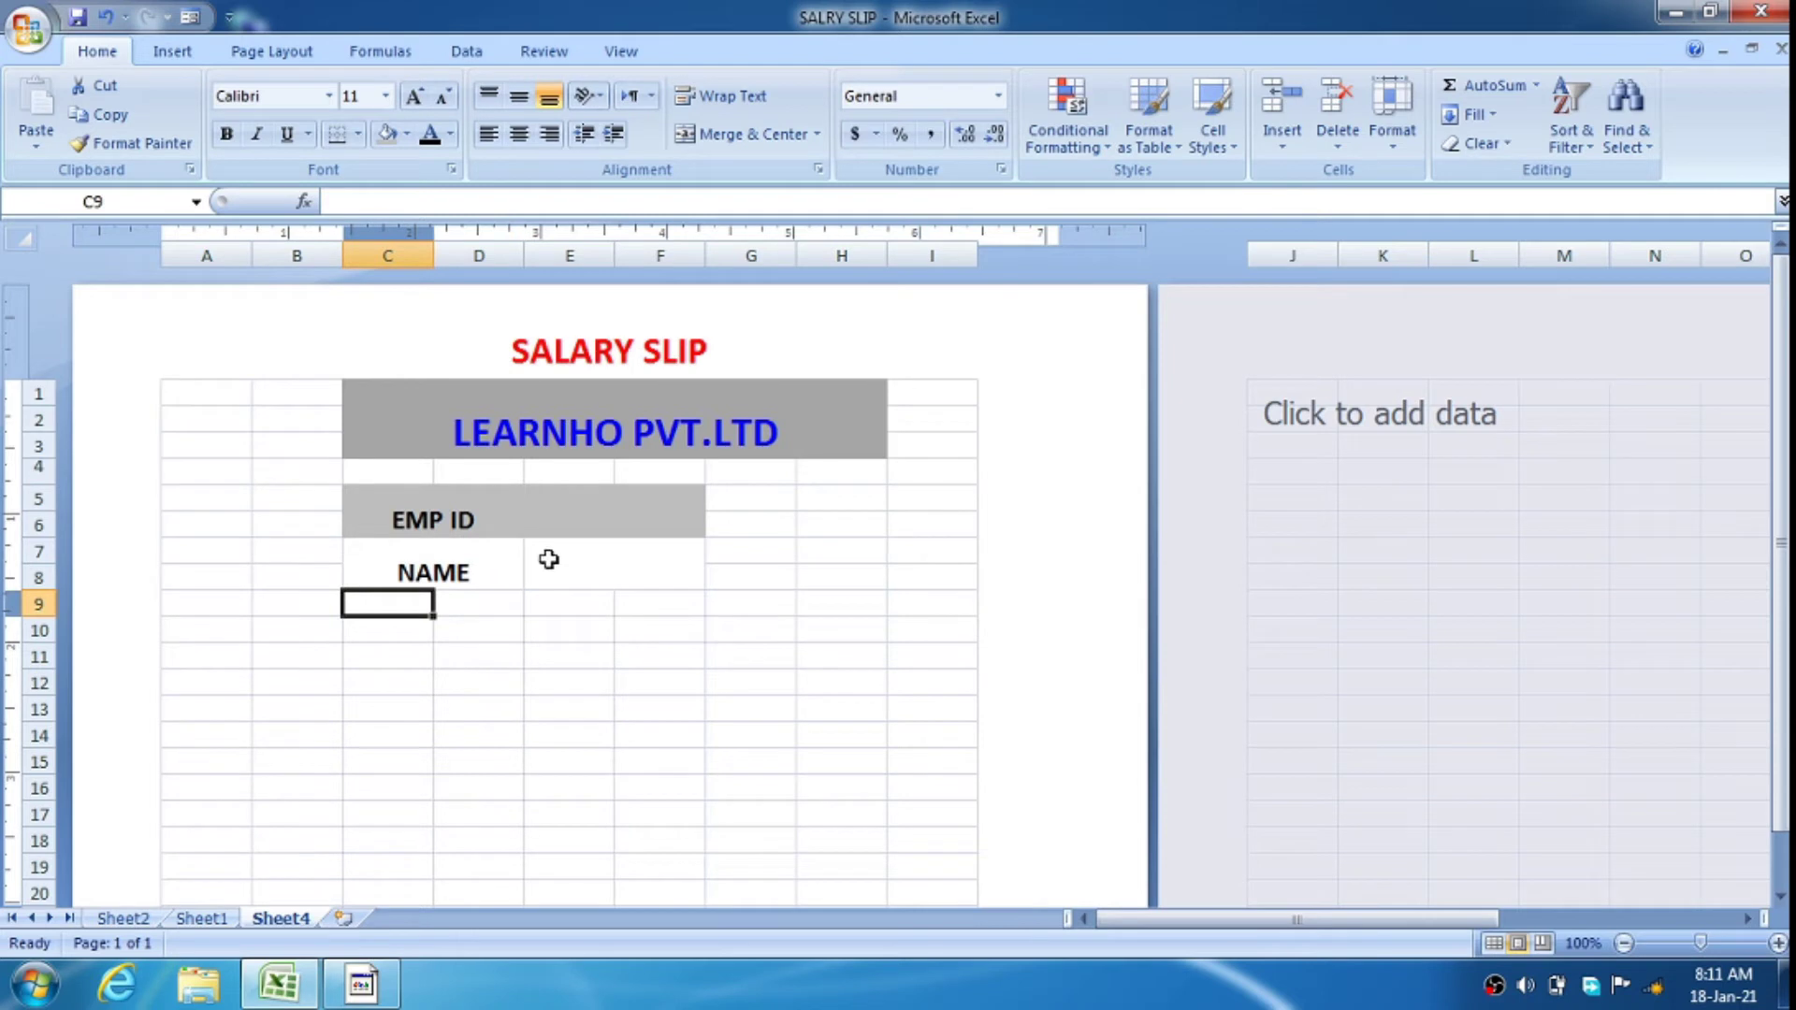
Enter dotted labels WD, TBS and THRA in C9 to C11
{"action": "left_click", "coordinate": [548, 559]}
{"action": "left_click", "coordinate": [460, 653]}
{"action": "left_click", "coordinate": [402, 605]}
{"action": "type", "text": "WD"}
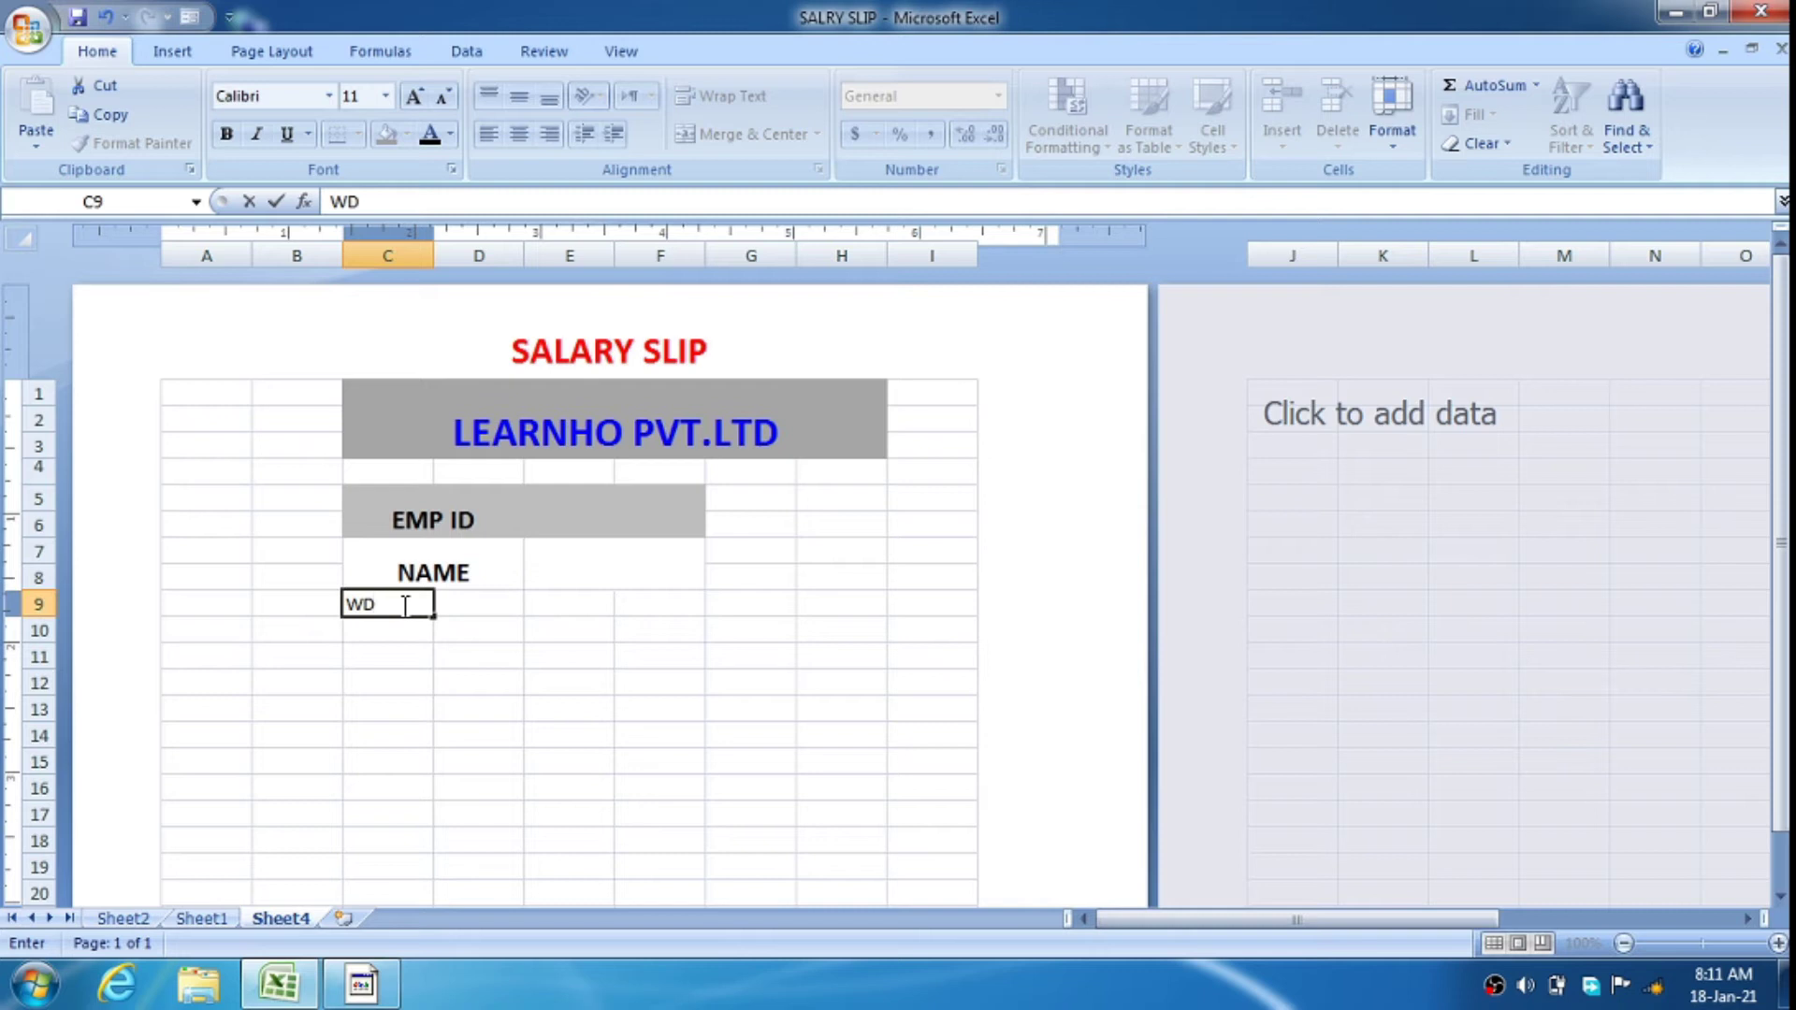
{"action": "type", "text": "...................................................."}
{"action": "key", "text": "Return"}
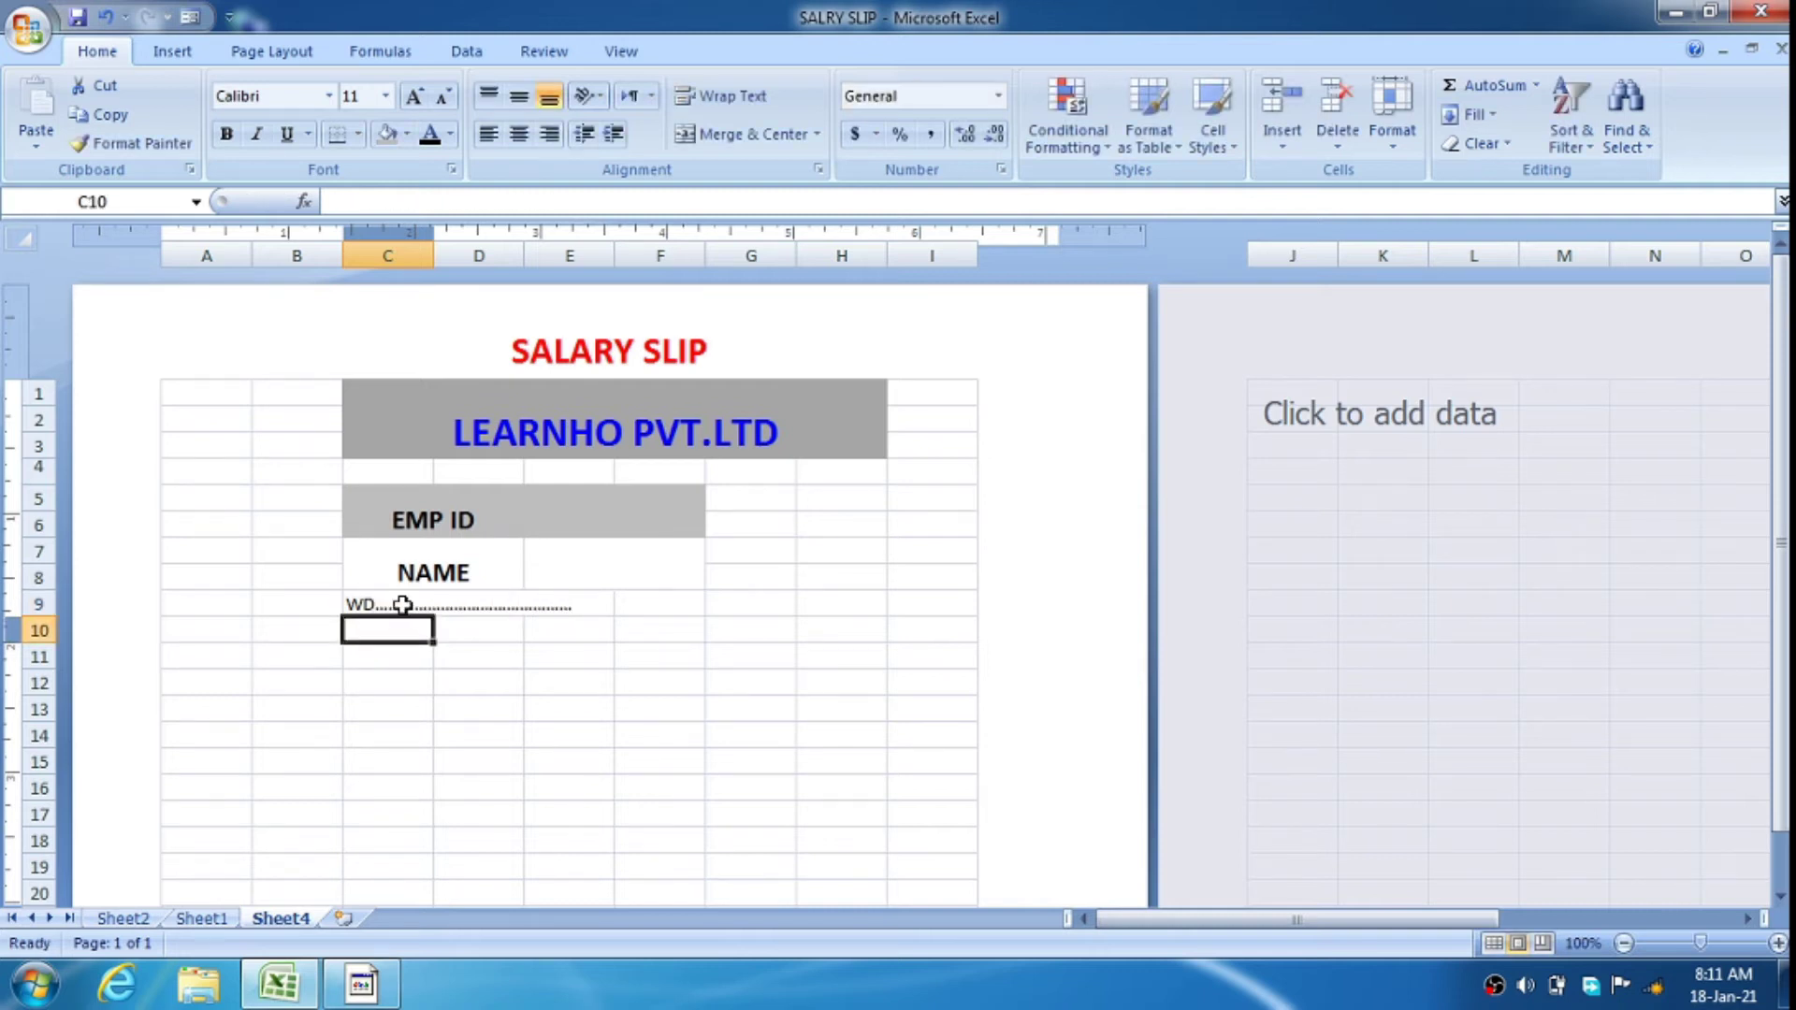
{"action": "type", "text": "TBS"}
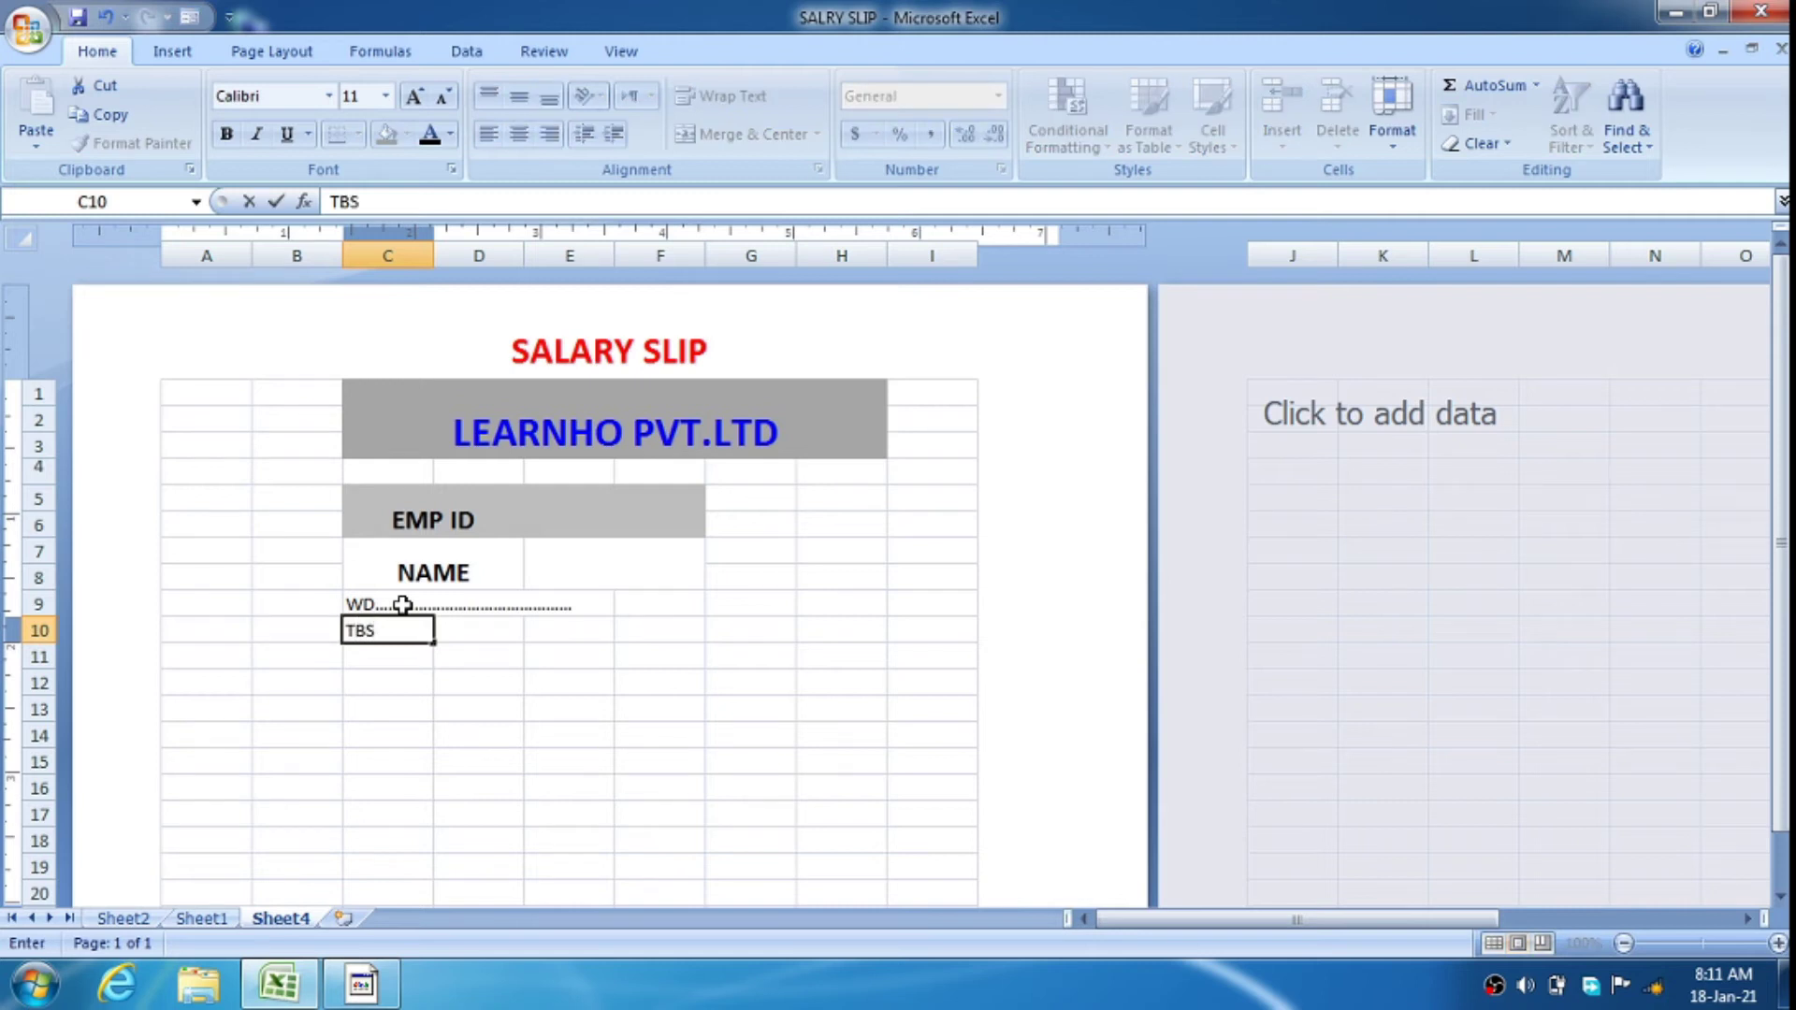
{"action": "type", "text": ",................................................"}
{"action": "key", "text": "Return"}
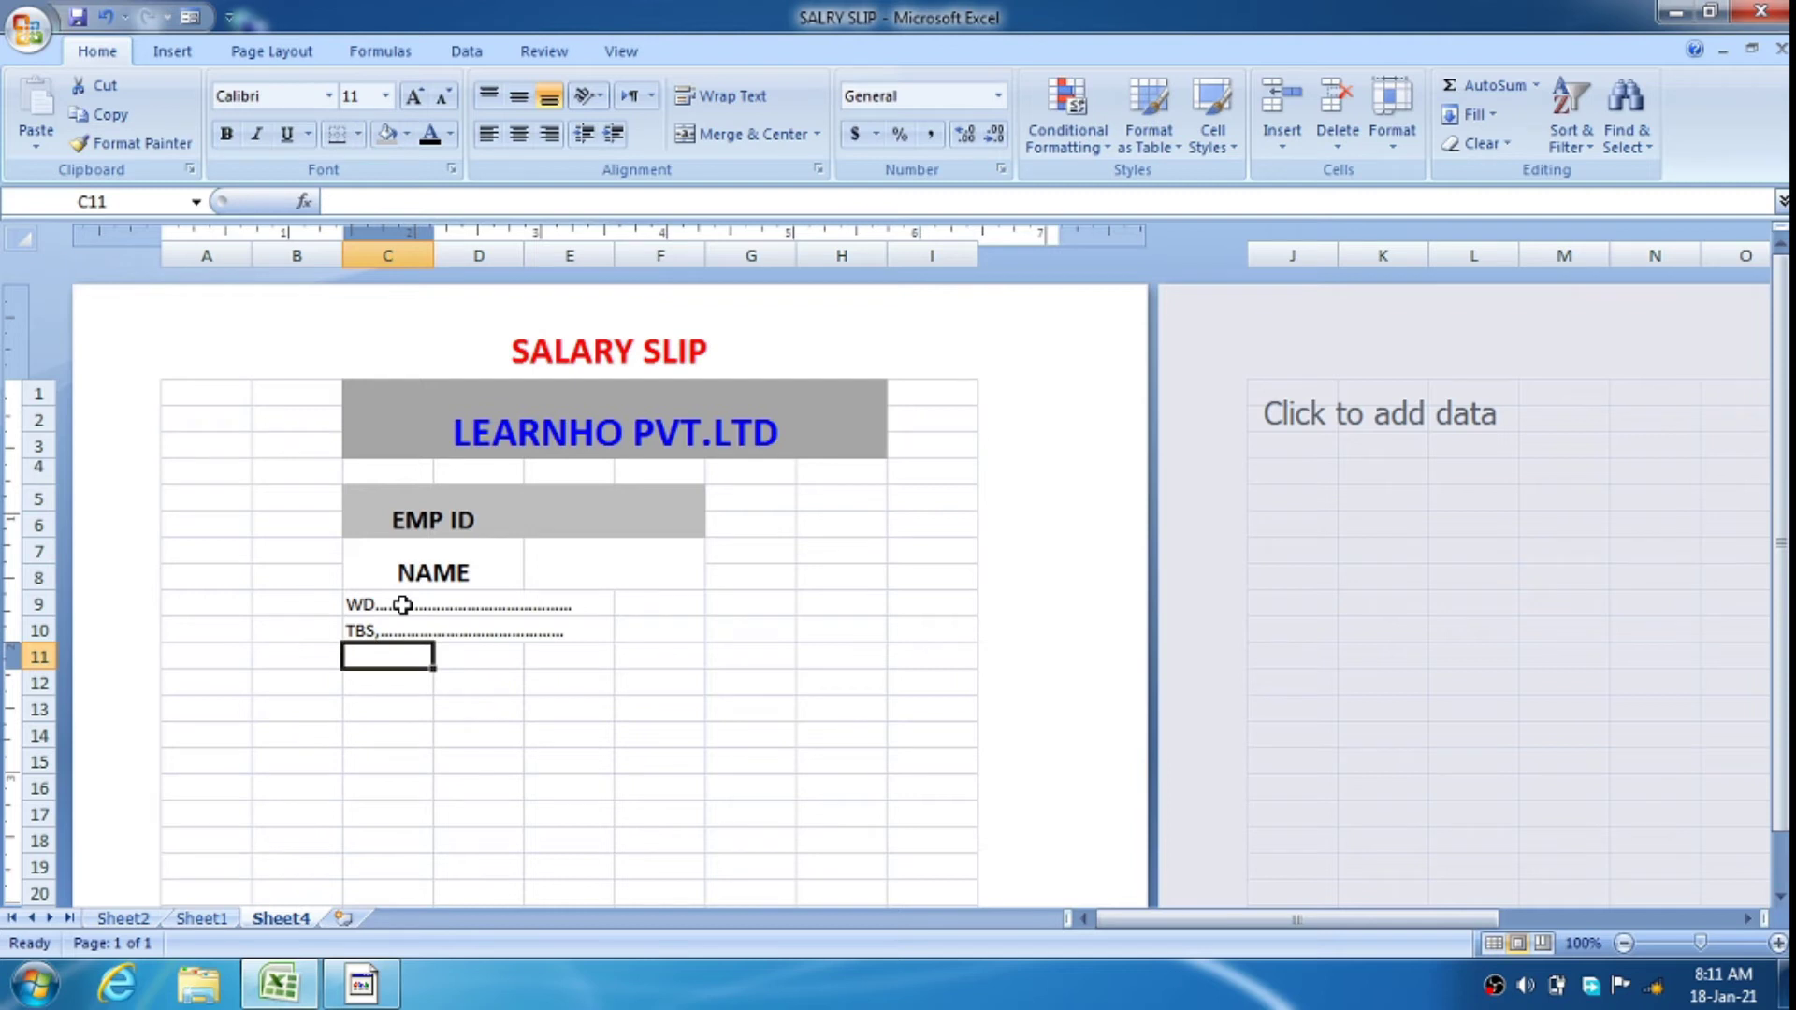
{"action": "type", "text": "TH"}
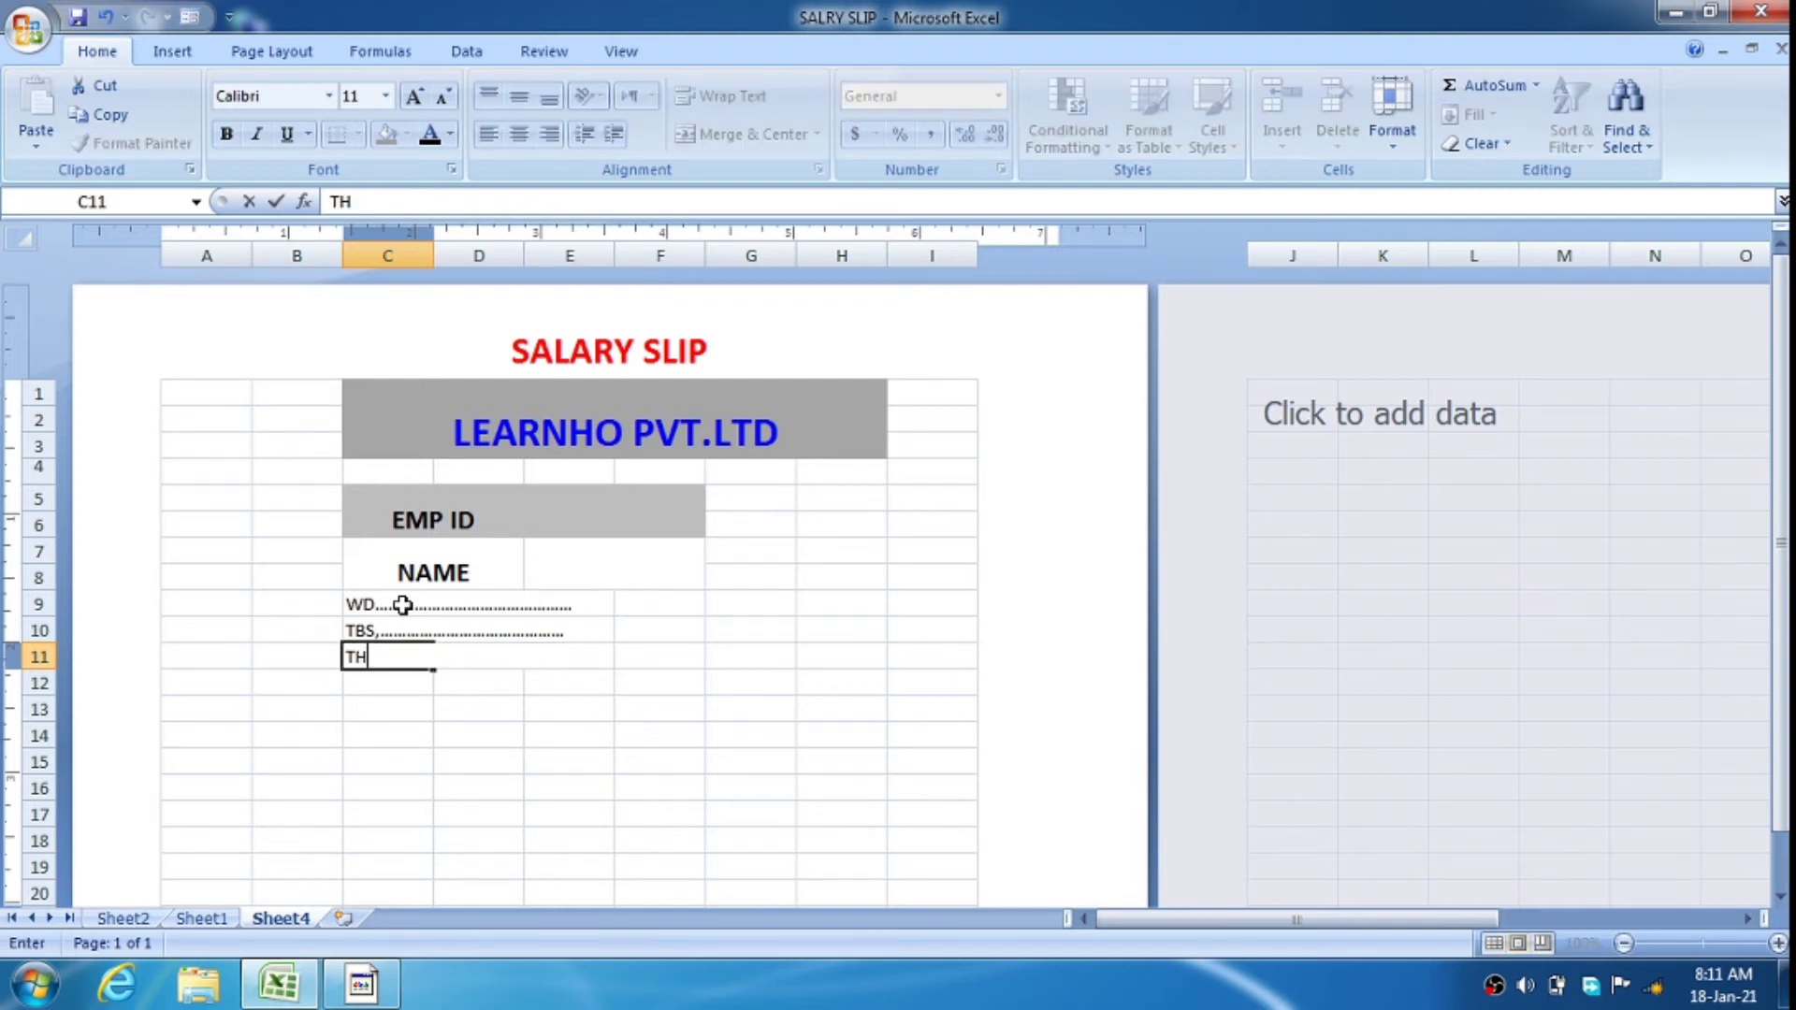
{"action": "type", "text": "RA..............................................."}
{"action": "key", "text": "Return"}
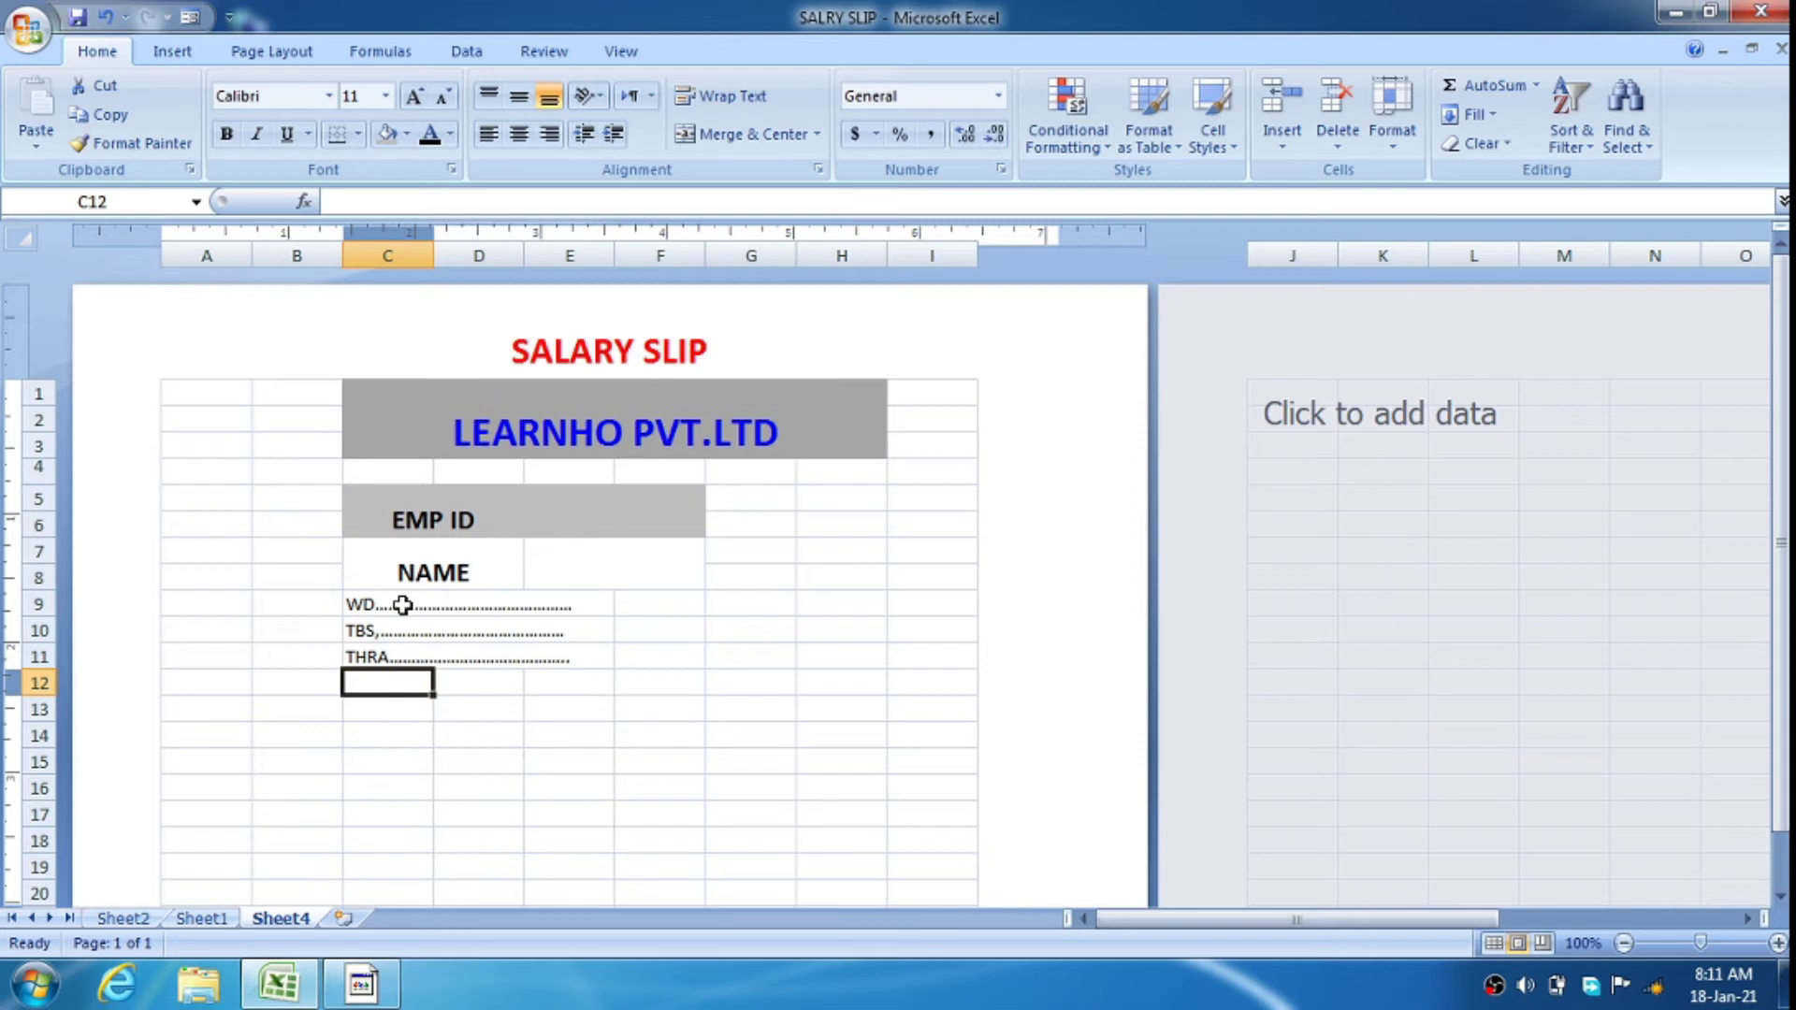
Add dotted labels PF, ESI and TD in the cells below THRA
{"action": "type", "text": "PF"}
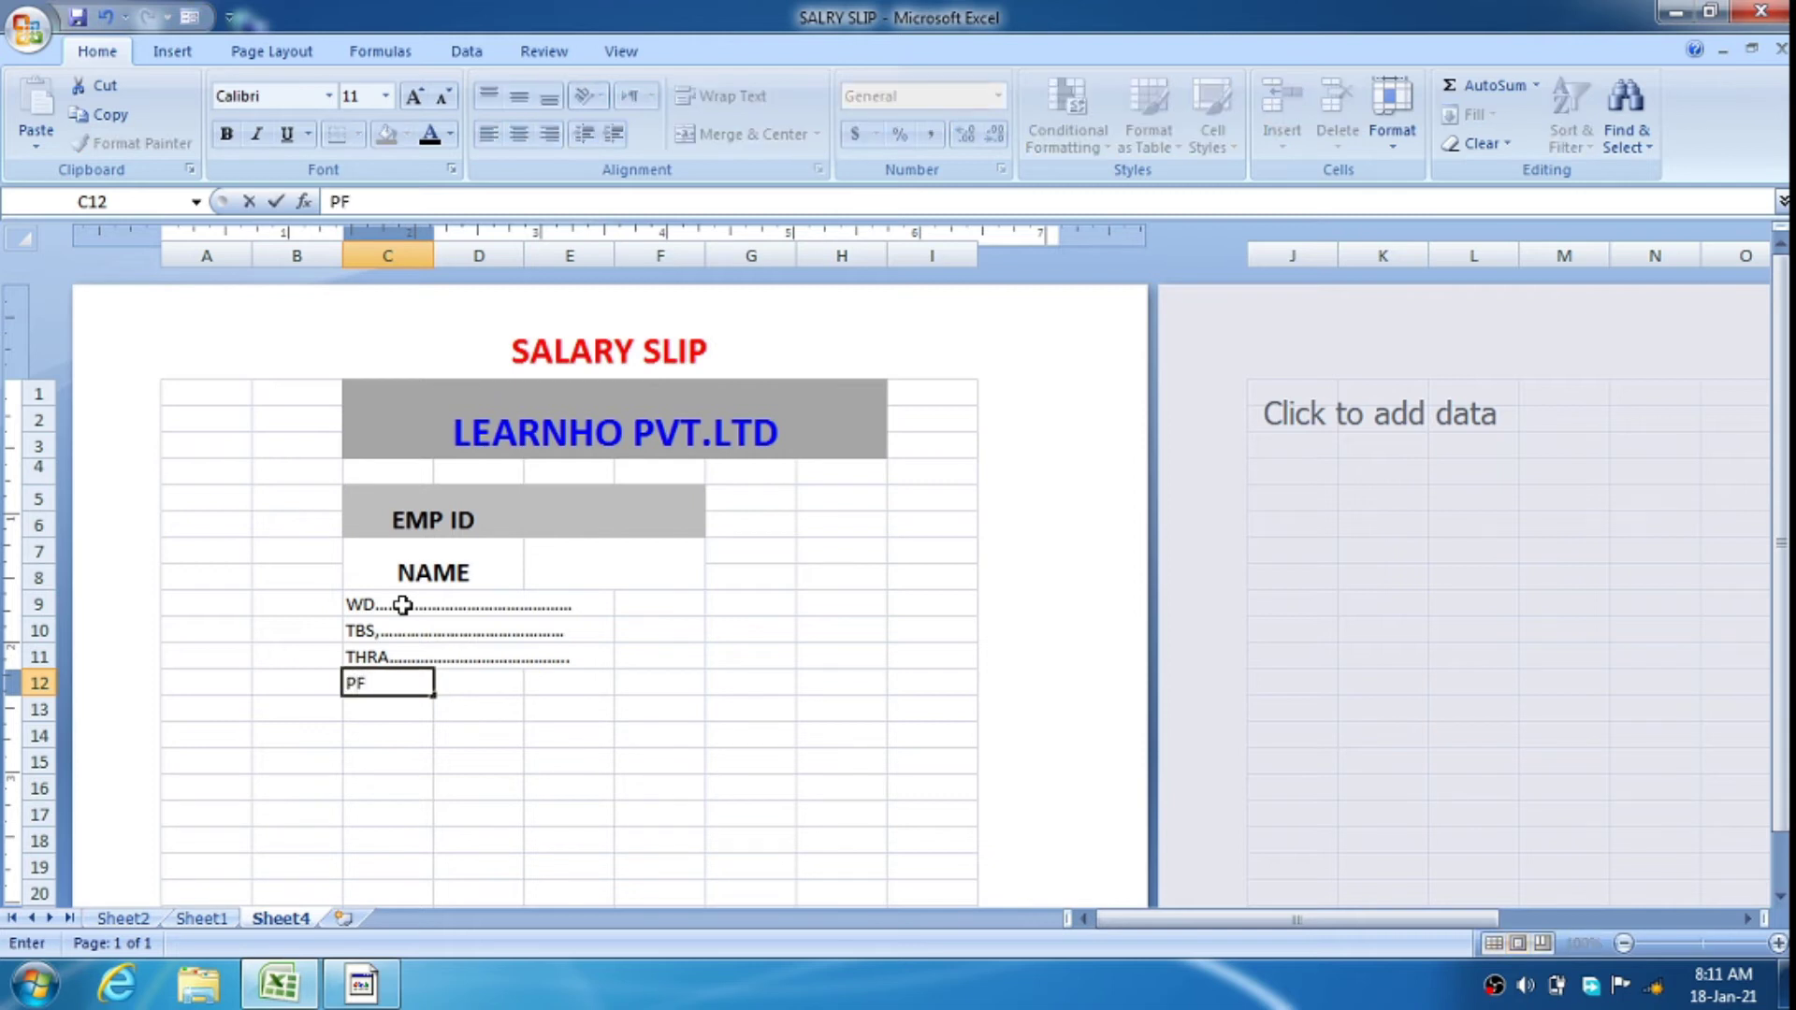
{"action": "type", "text": ",,,,,,,"}
{"action": "type", "text": "........................................"}
{"action": "key", "text": "Return"}
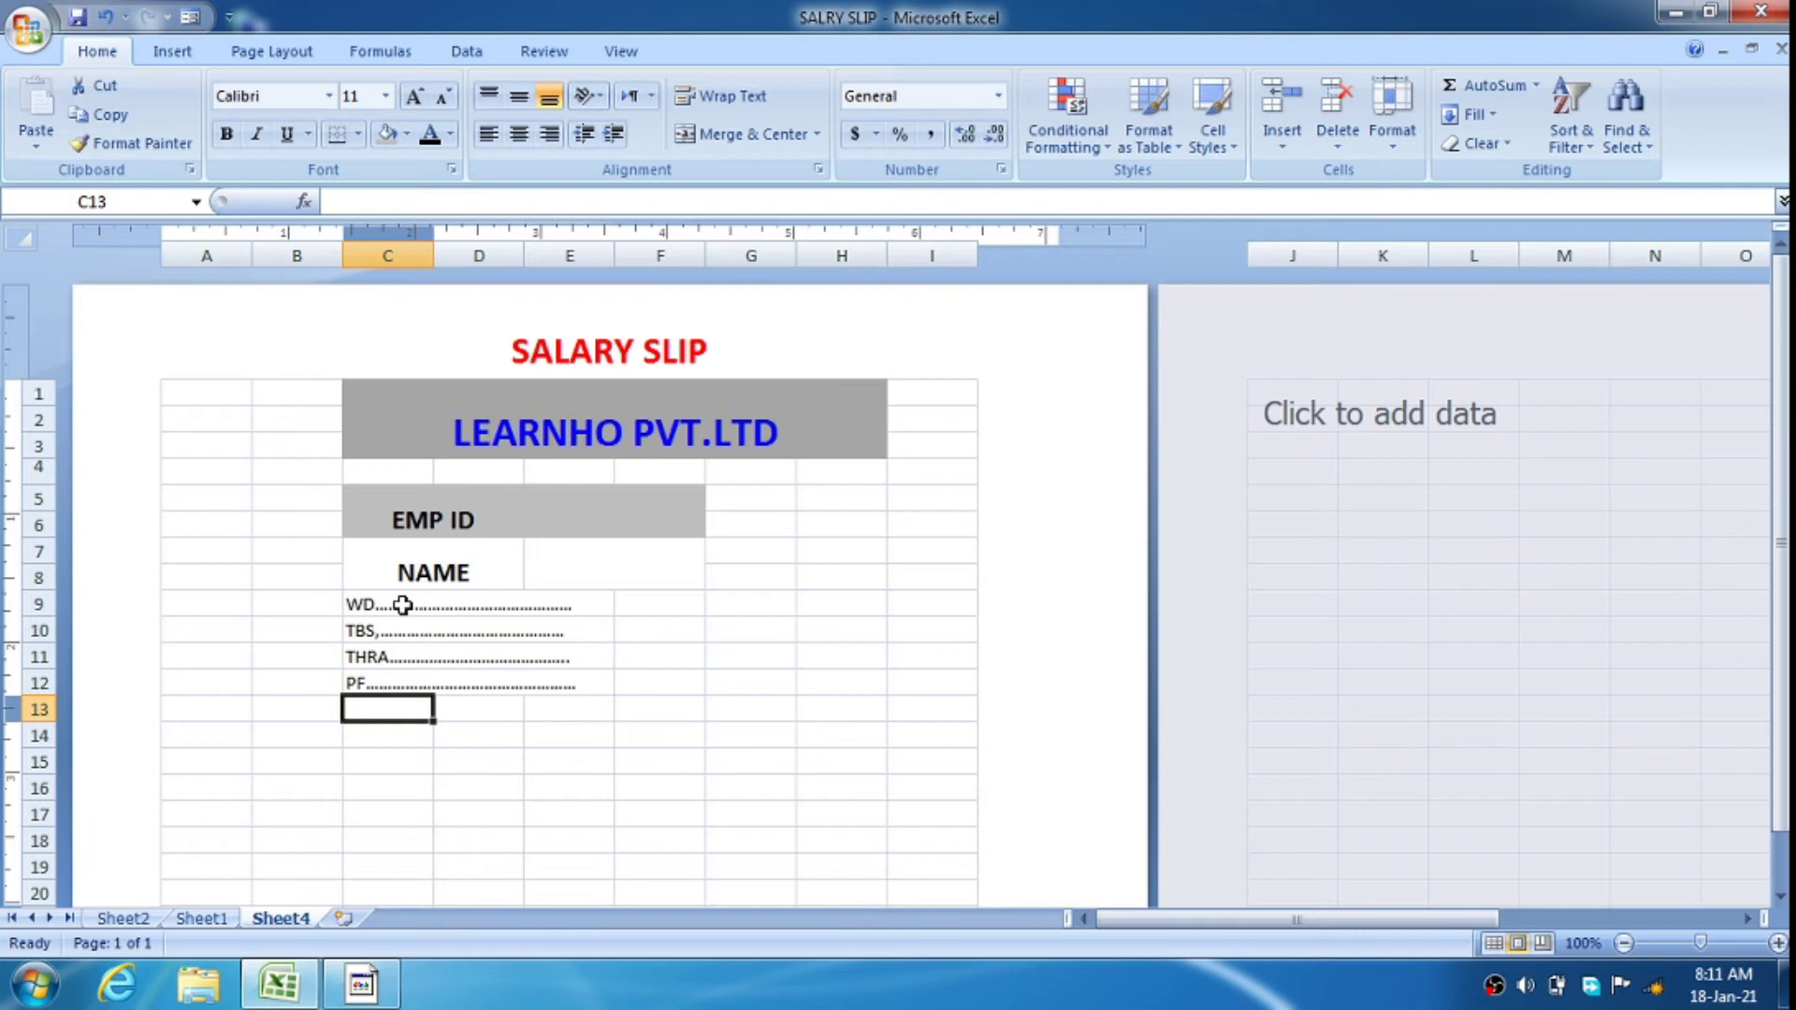
{"action": "type", "text": "ESI"}
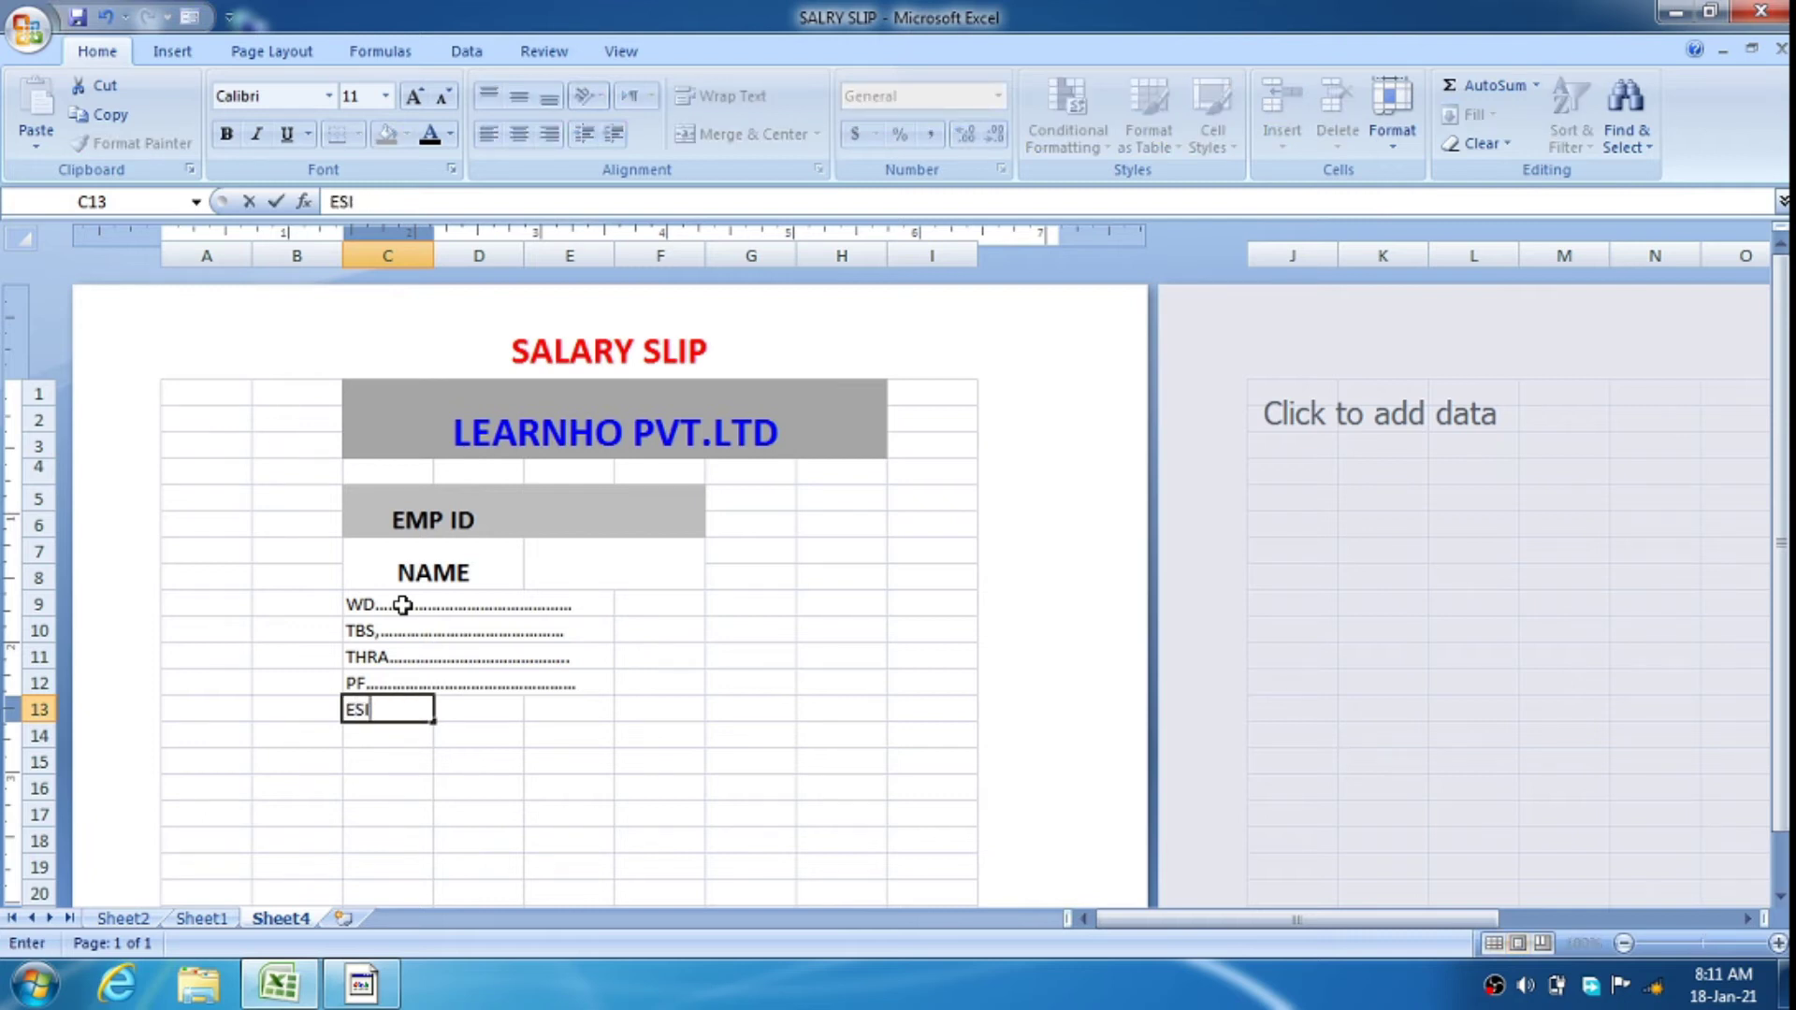
{"action": "type", "text": "......................................."}
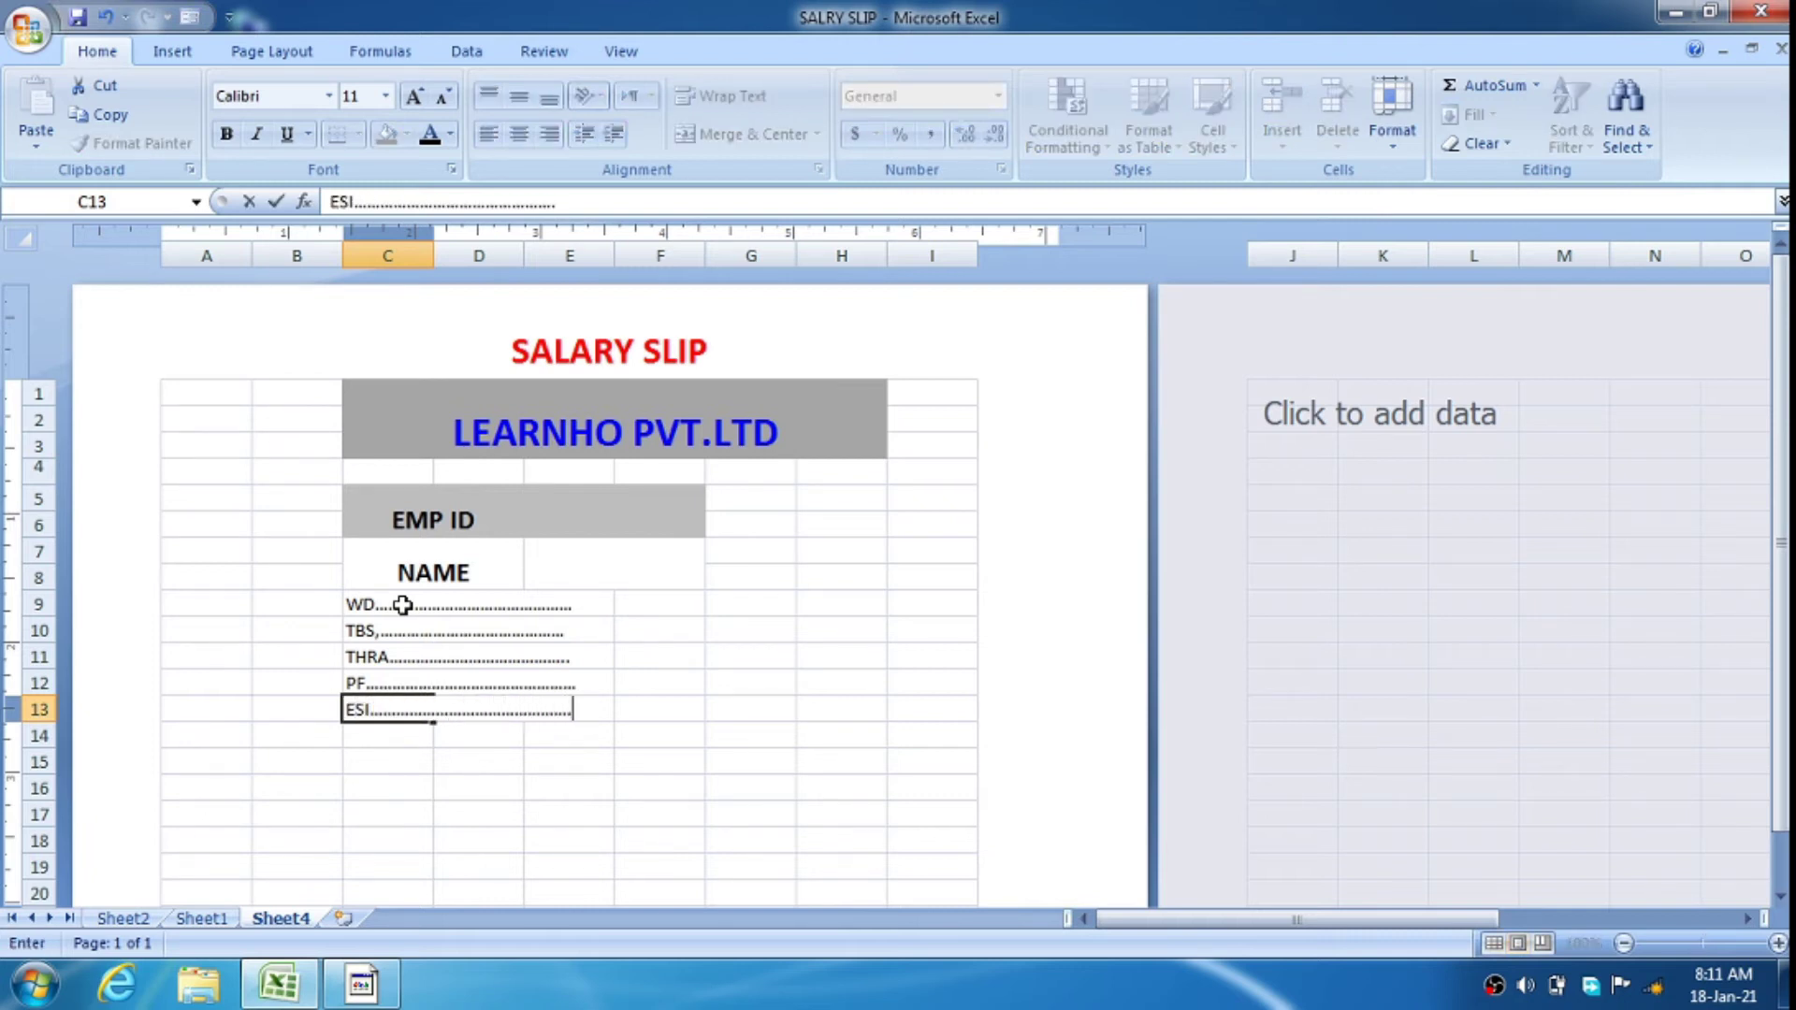
{"action": "key", "text": "Return"}
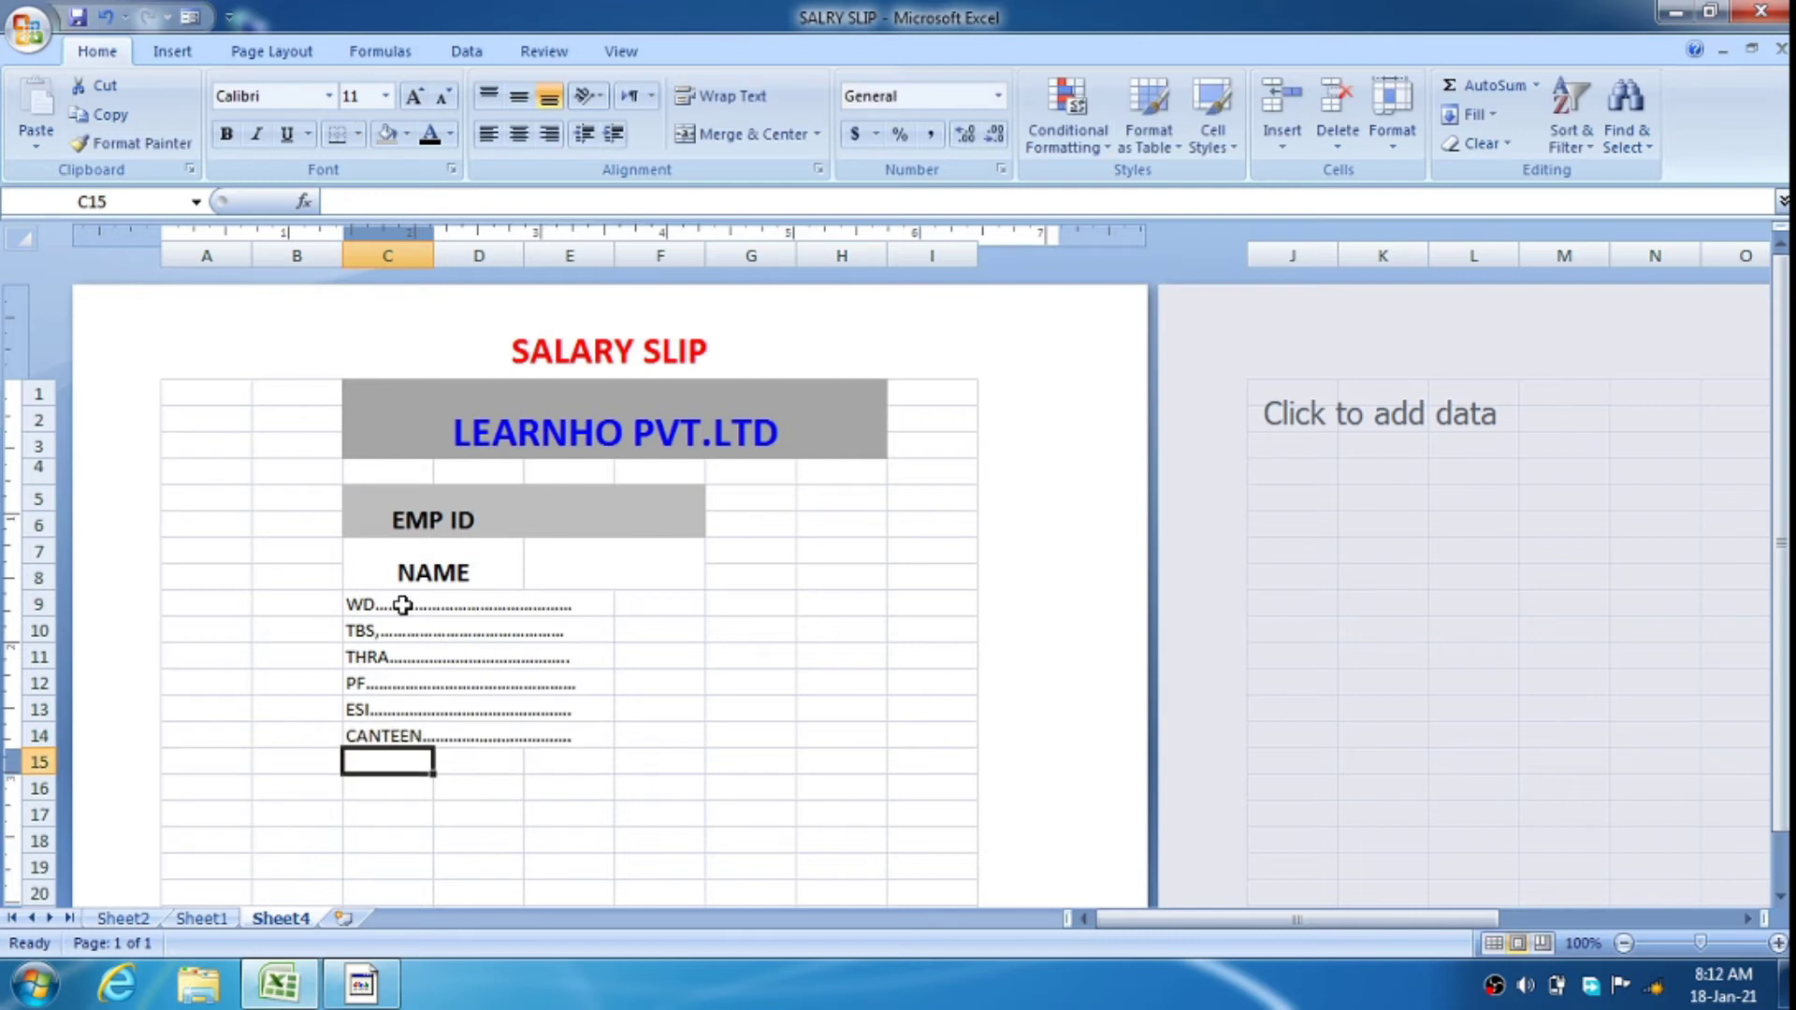
{"action": "type", "text": "TD,"}
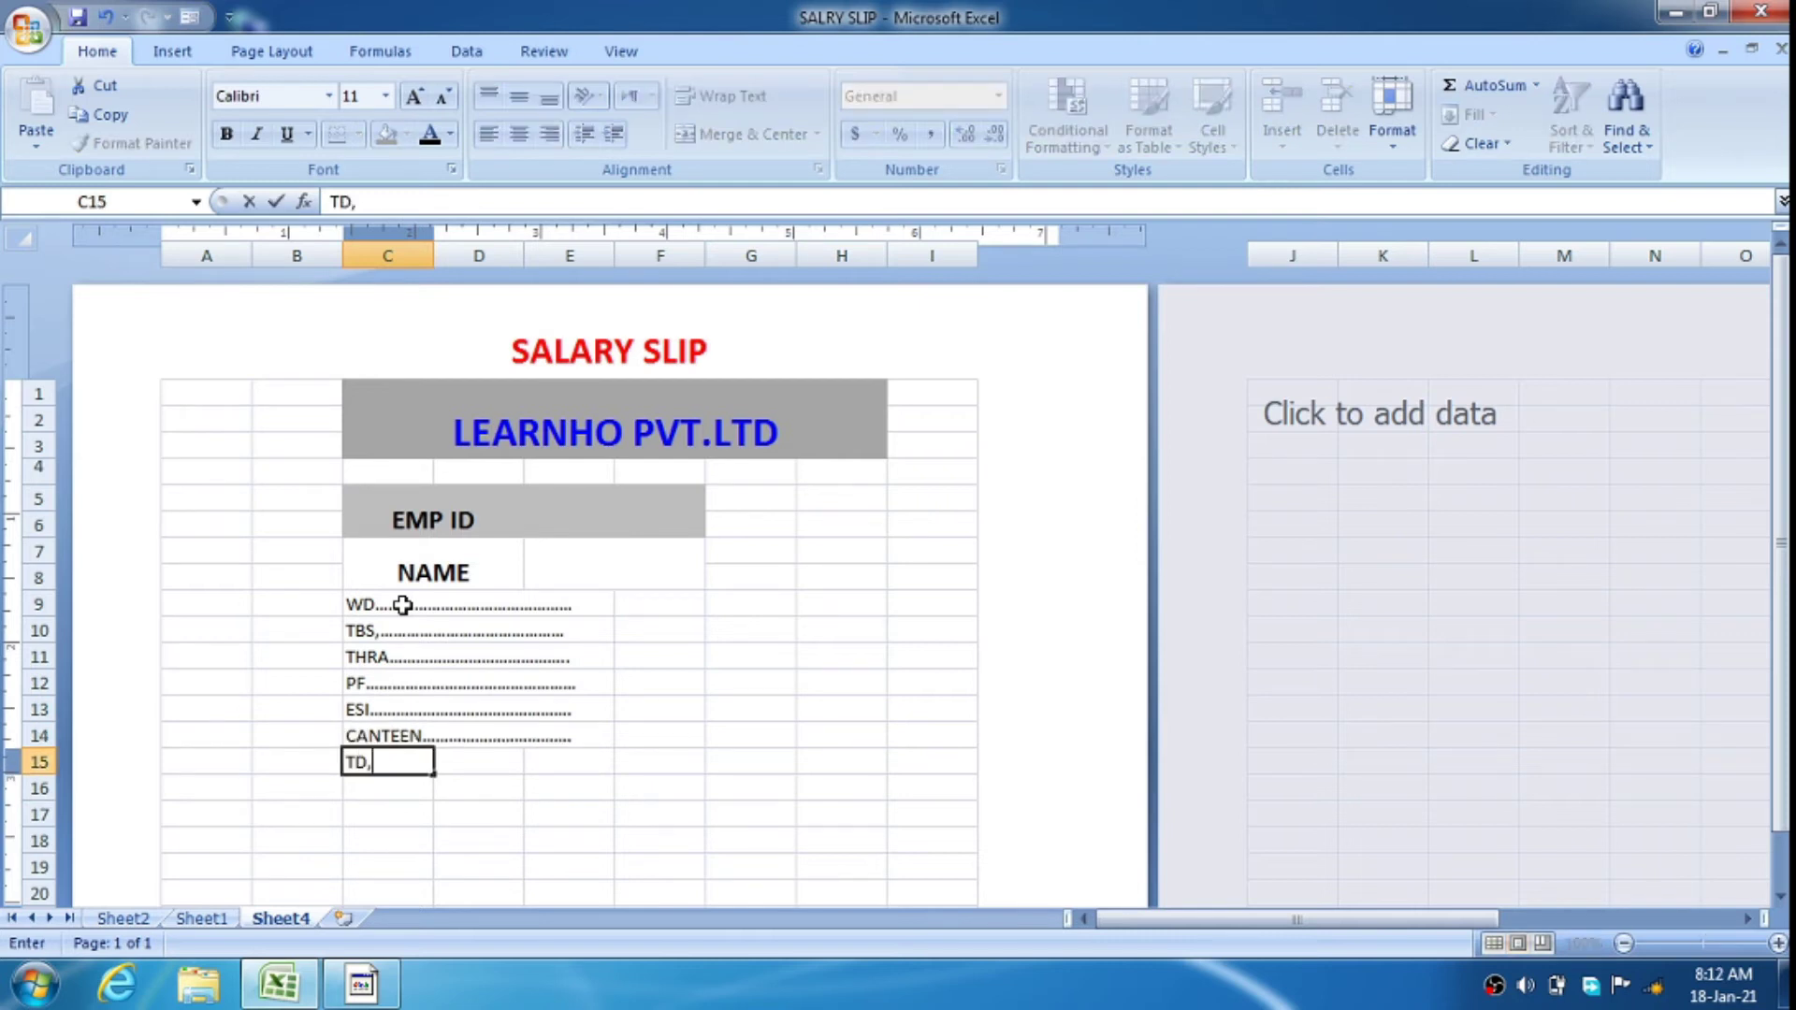
{"action": "key", "text": "BackSpace"}
{"action": "type", "text": "................................................"}
{"action": "key", "text": "Return"}
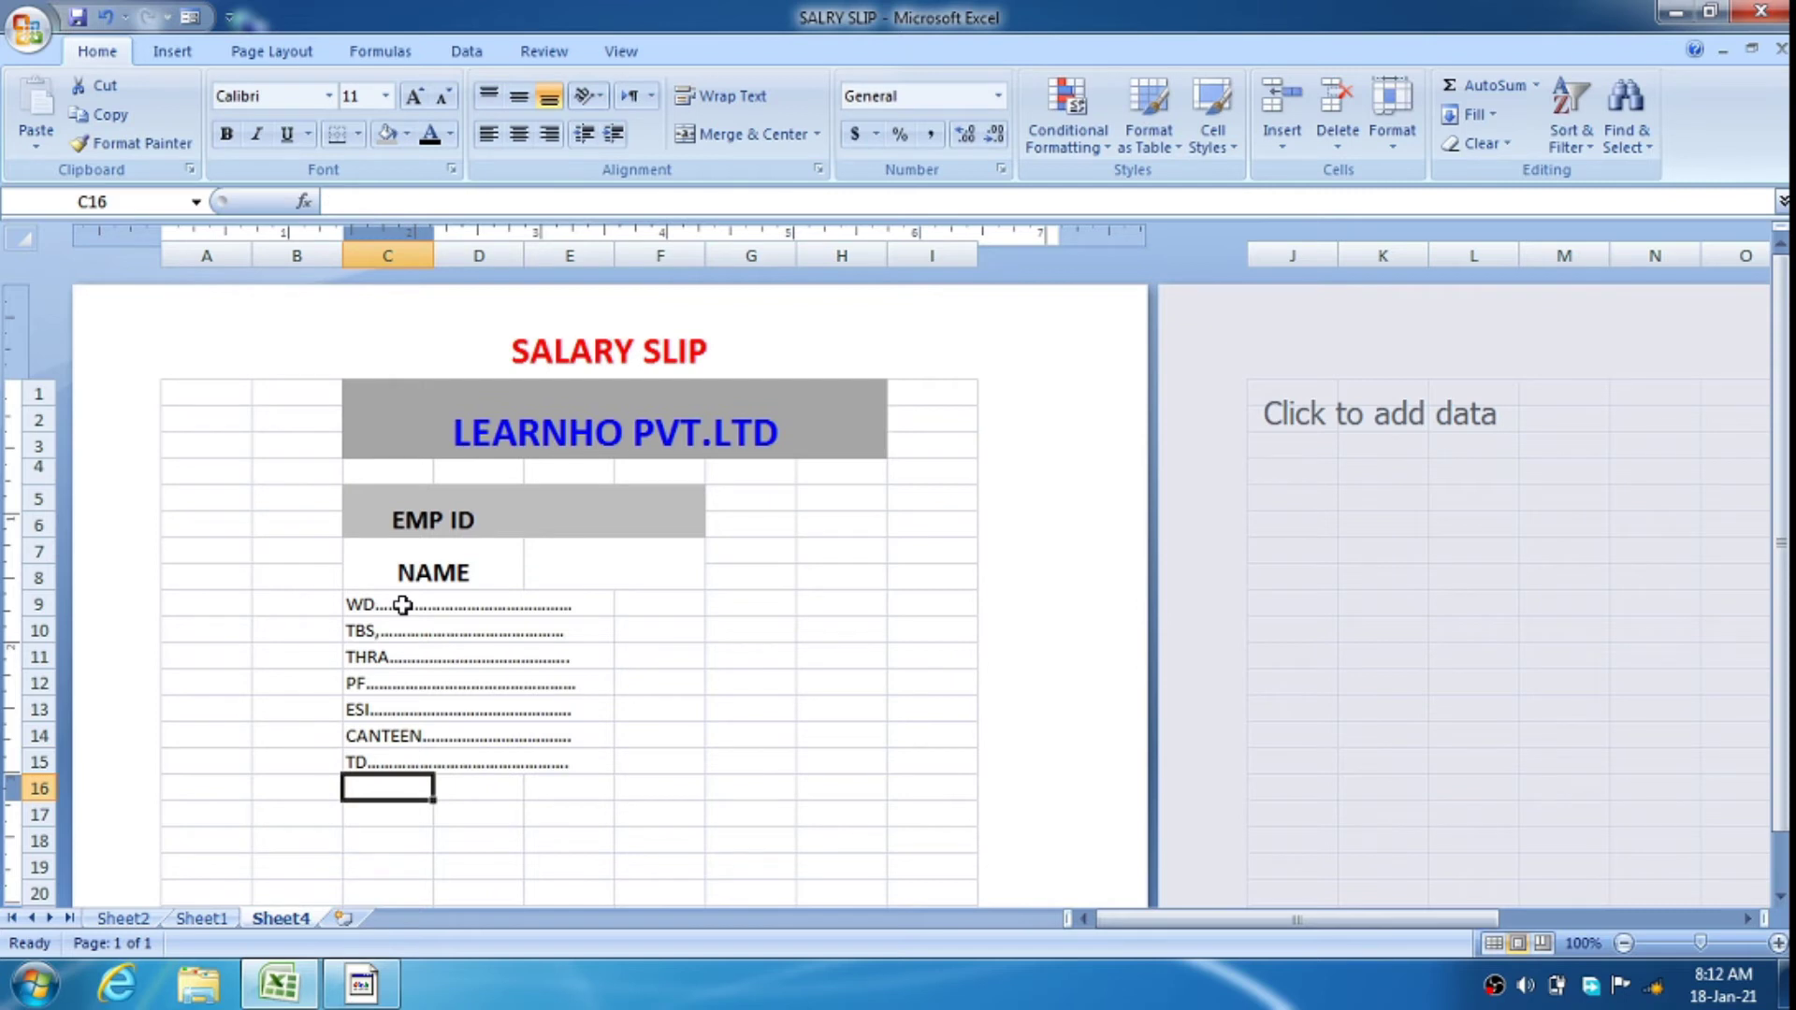
Merge C17:D18 and E17:F18, and enter the label NETPAY in C17
{"action": "scroll", "coordinate": [513, 752], "scroll_direction": "down", "scroll_amount": 1}
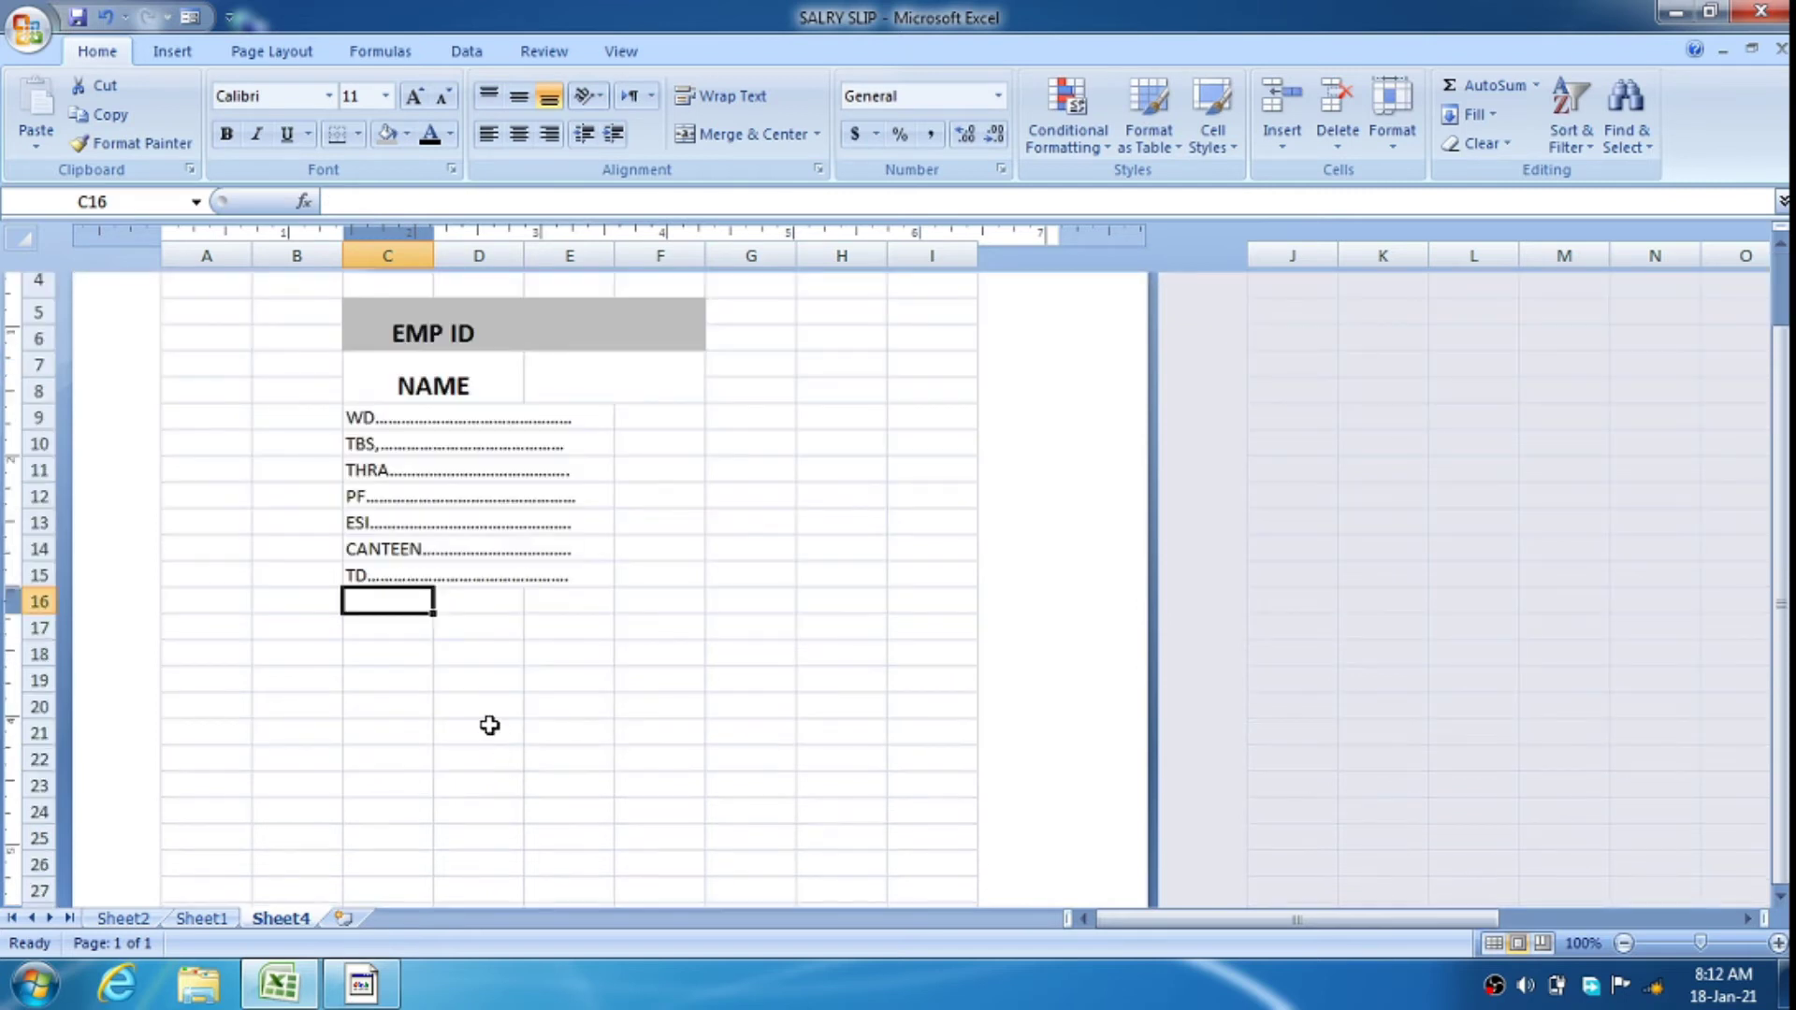
{"action": "left_click_drag", "start_coordinate": [417, 631], "coordinate": [502, 666]}
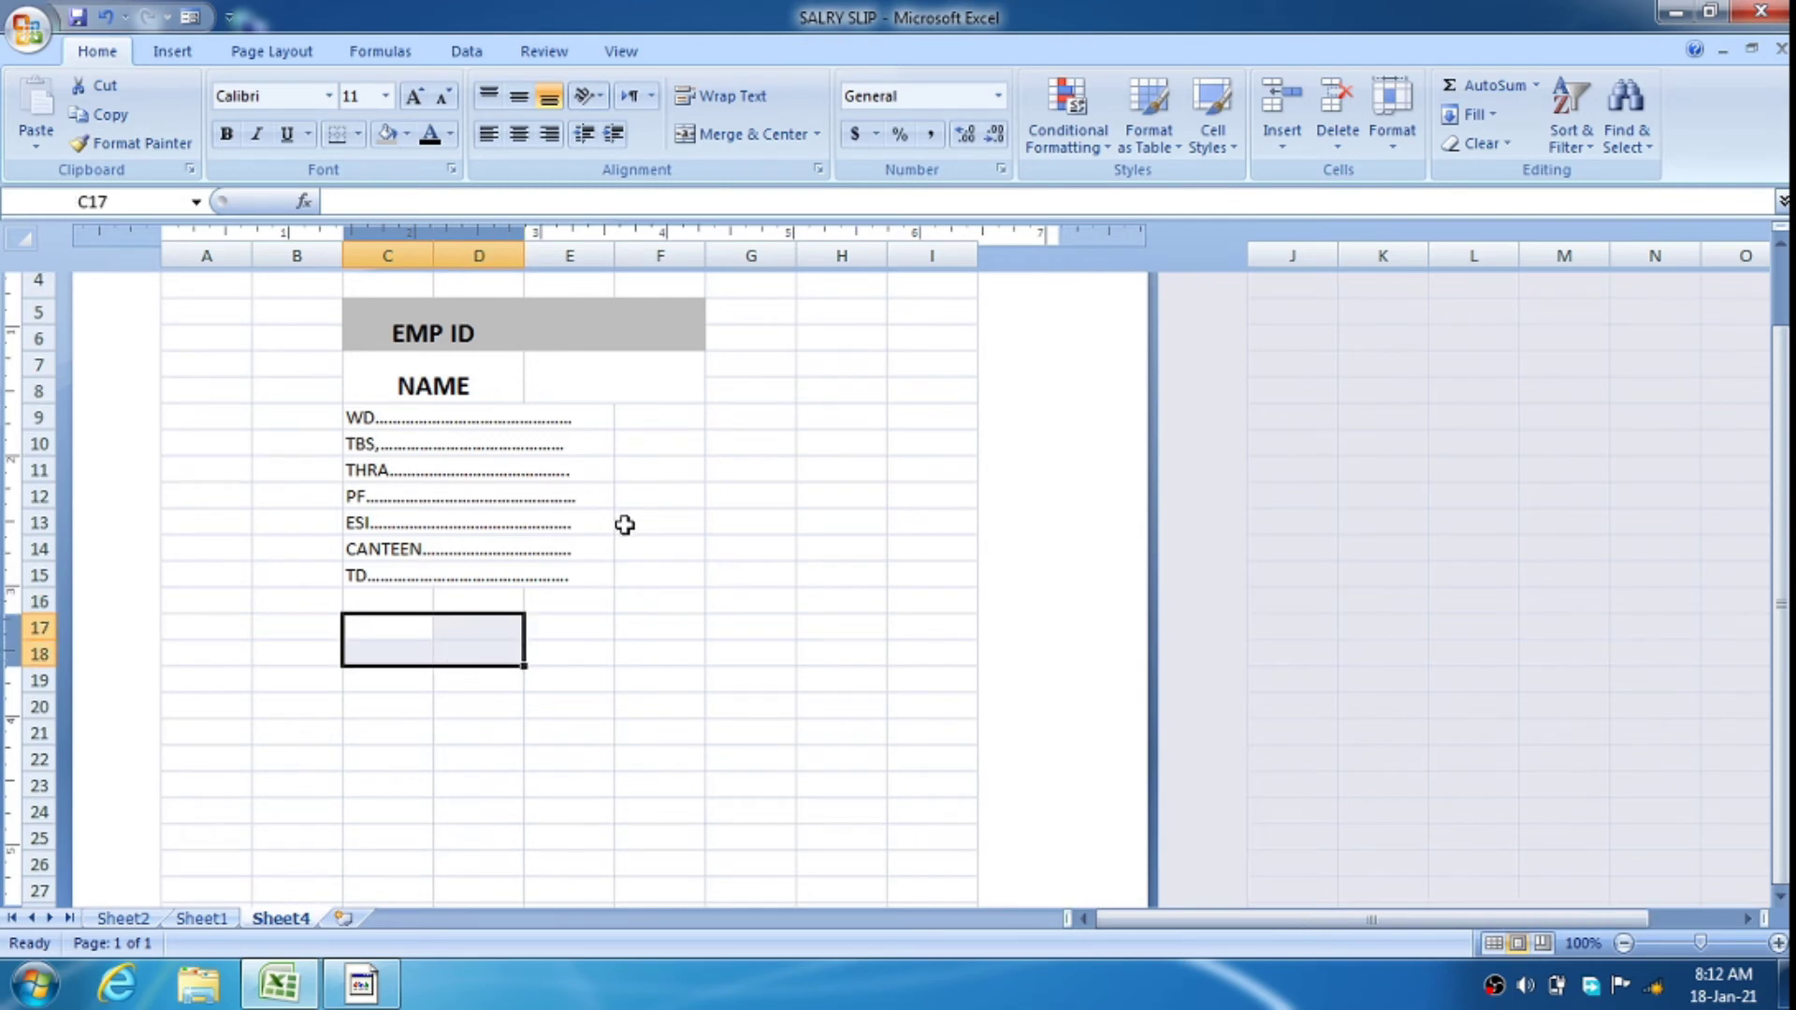
{"action": "scroll", "coordinate": [625, 525], "scroll_direction": "up", "scroll_amount": 1}
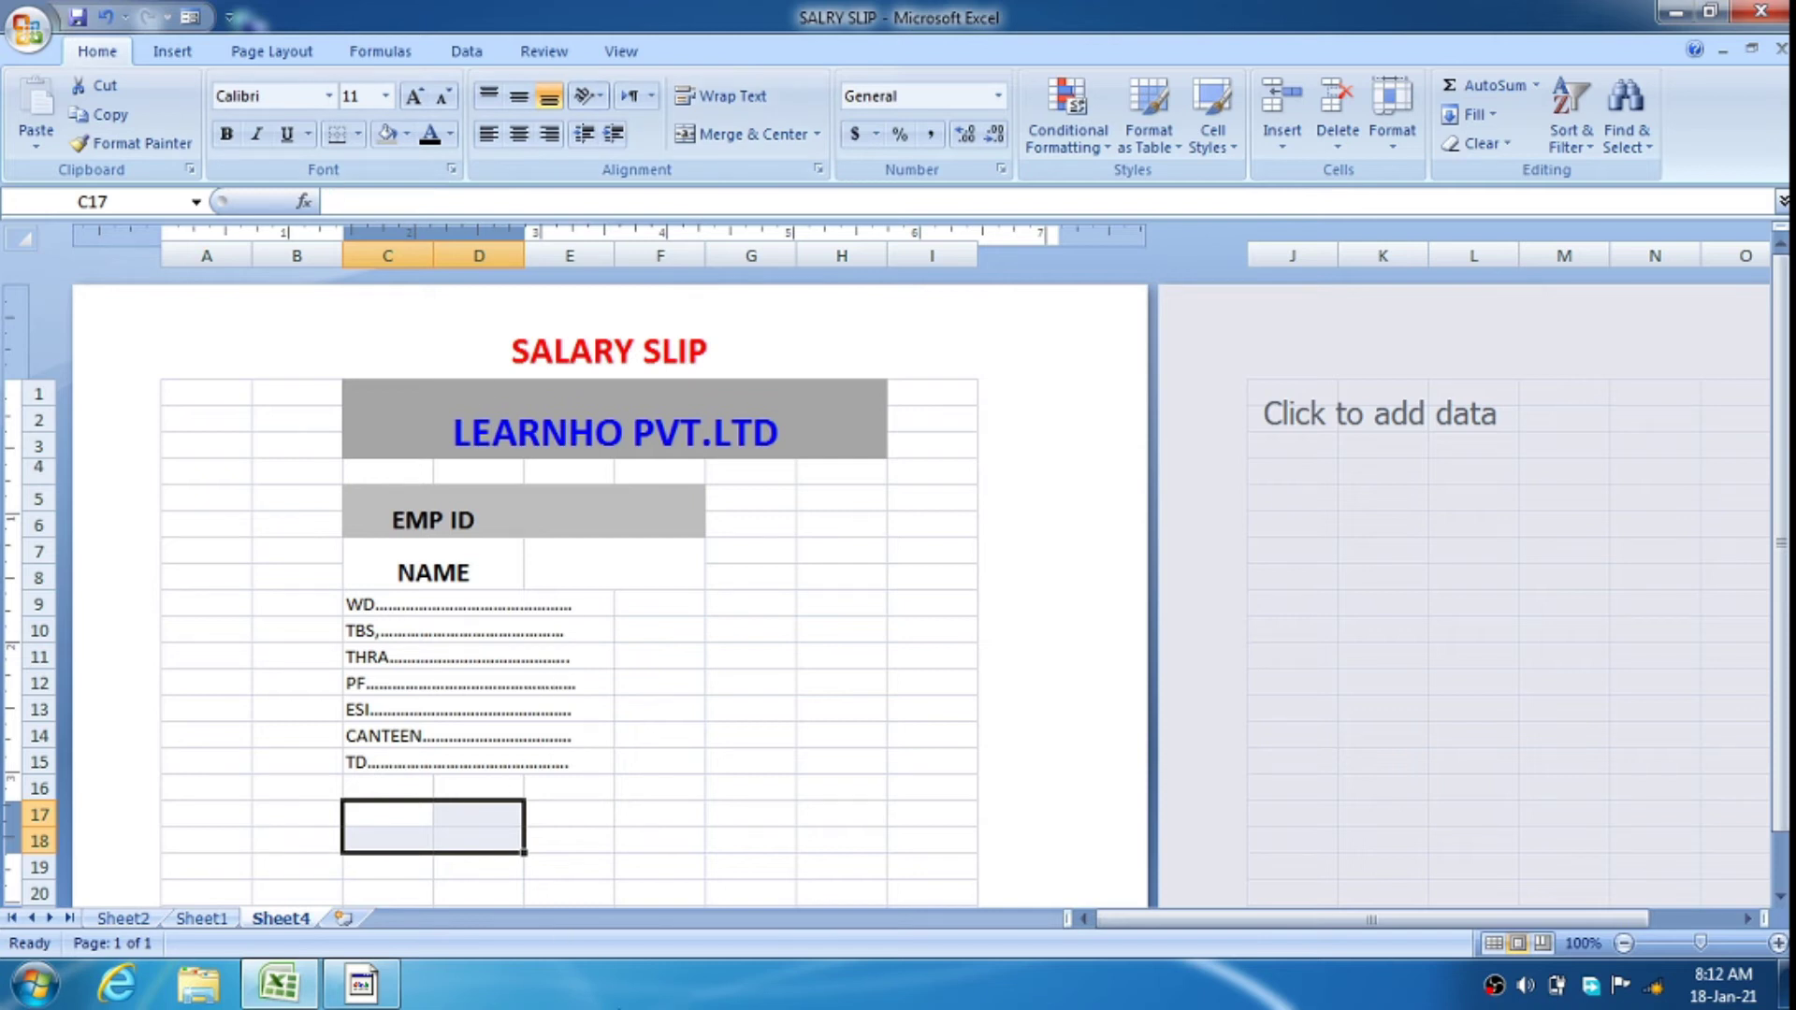
{"action": "mouse_move", "coordinate": [582, 810]}
{"action": "left_mouse_down"}
{"action": "mouse_move", "coordinate": [617, 851]}
{"action": "mouse_move", "coordinate": [693, 828]}
{"action": "left_mouse_up"}
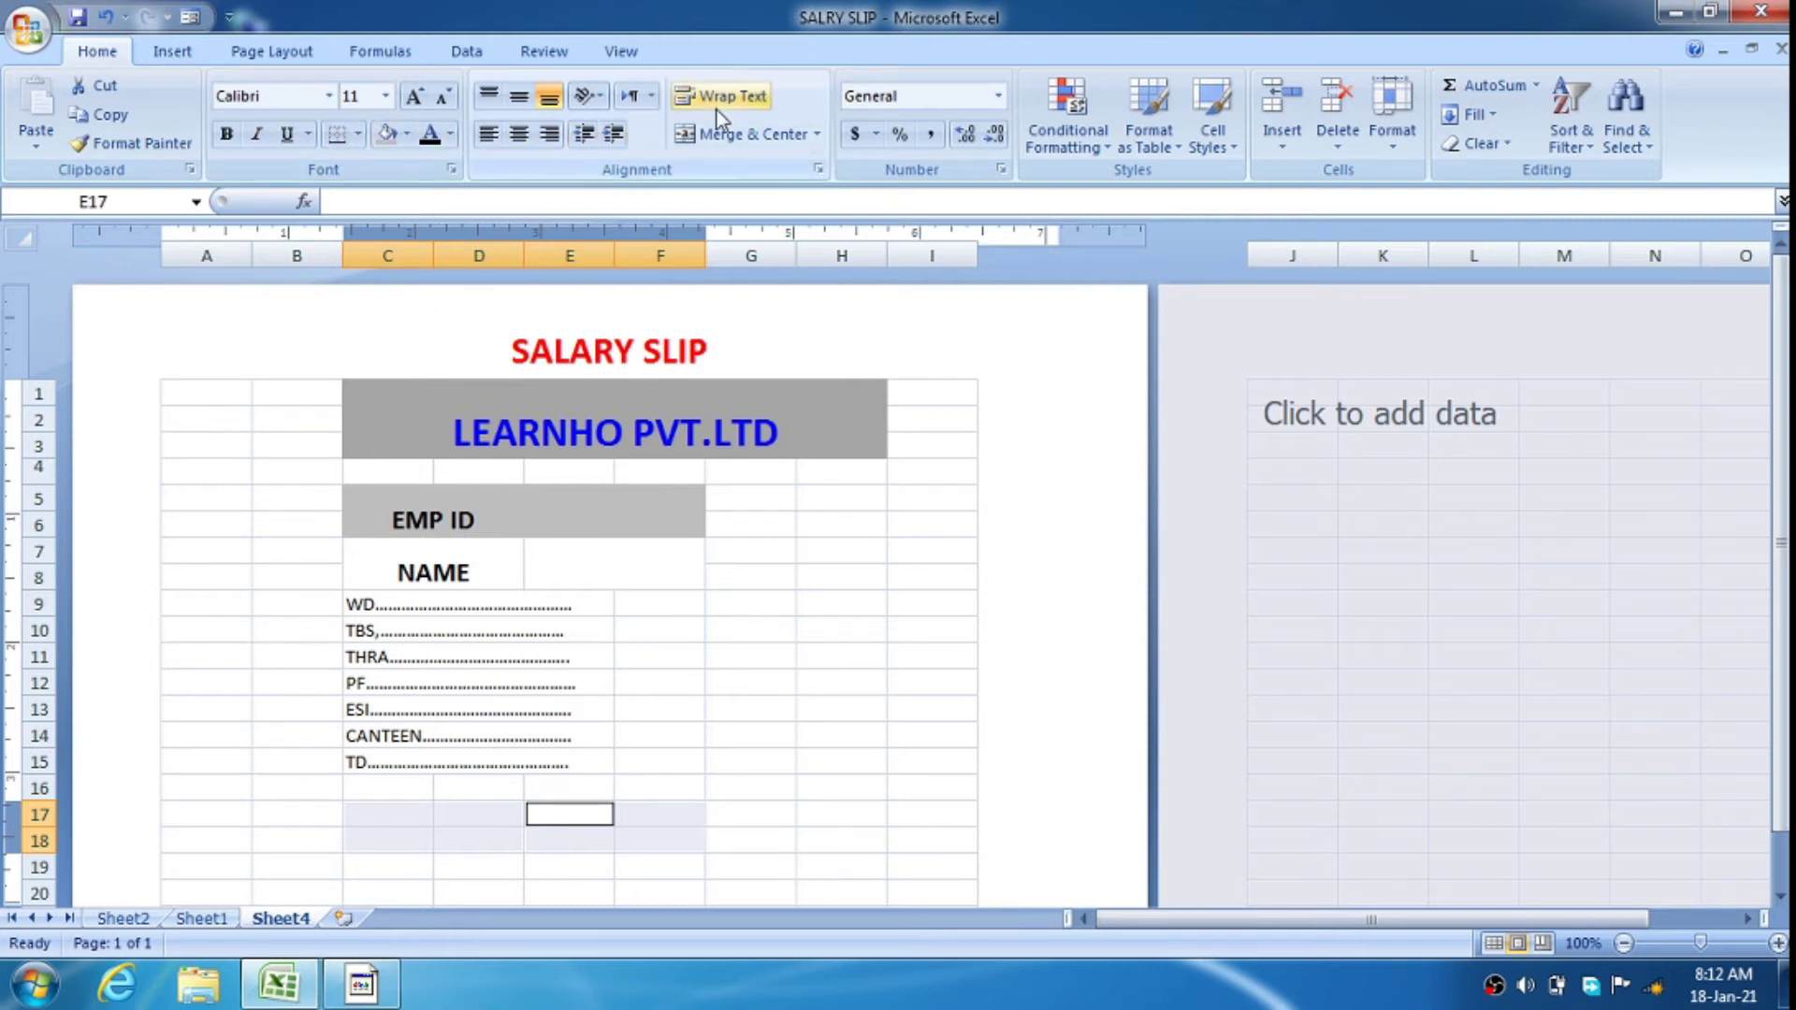
{"action": "left_click", "coordinate": [732, 135]}
{"action": "left_click", "coordinate": [447, 822]}
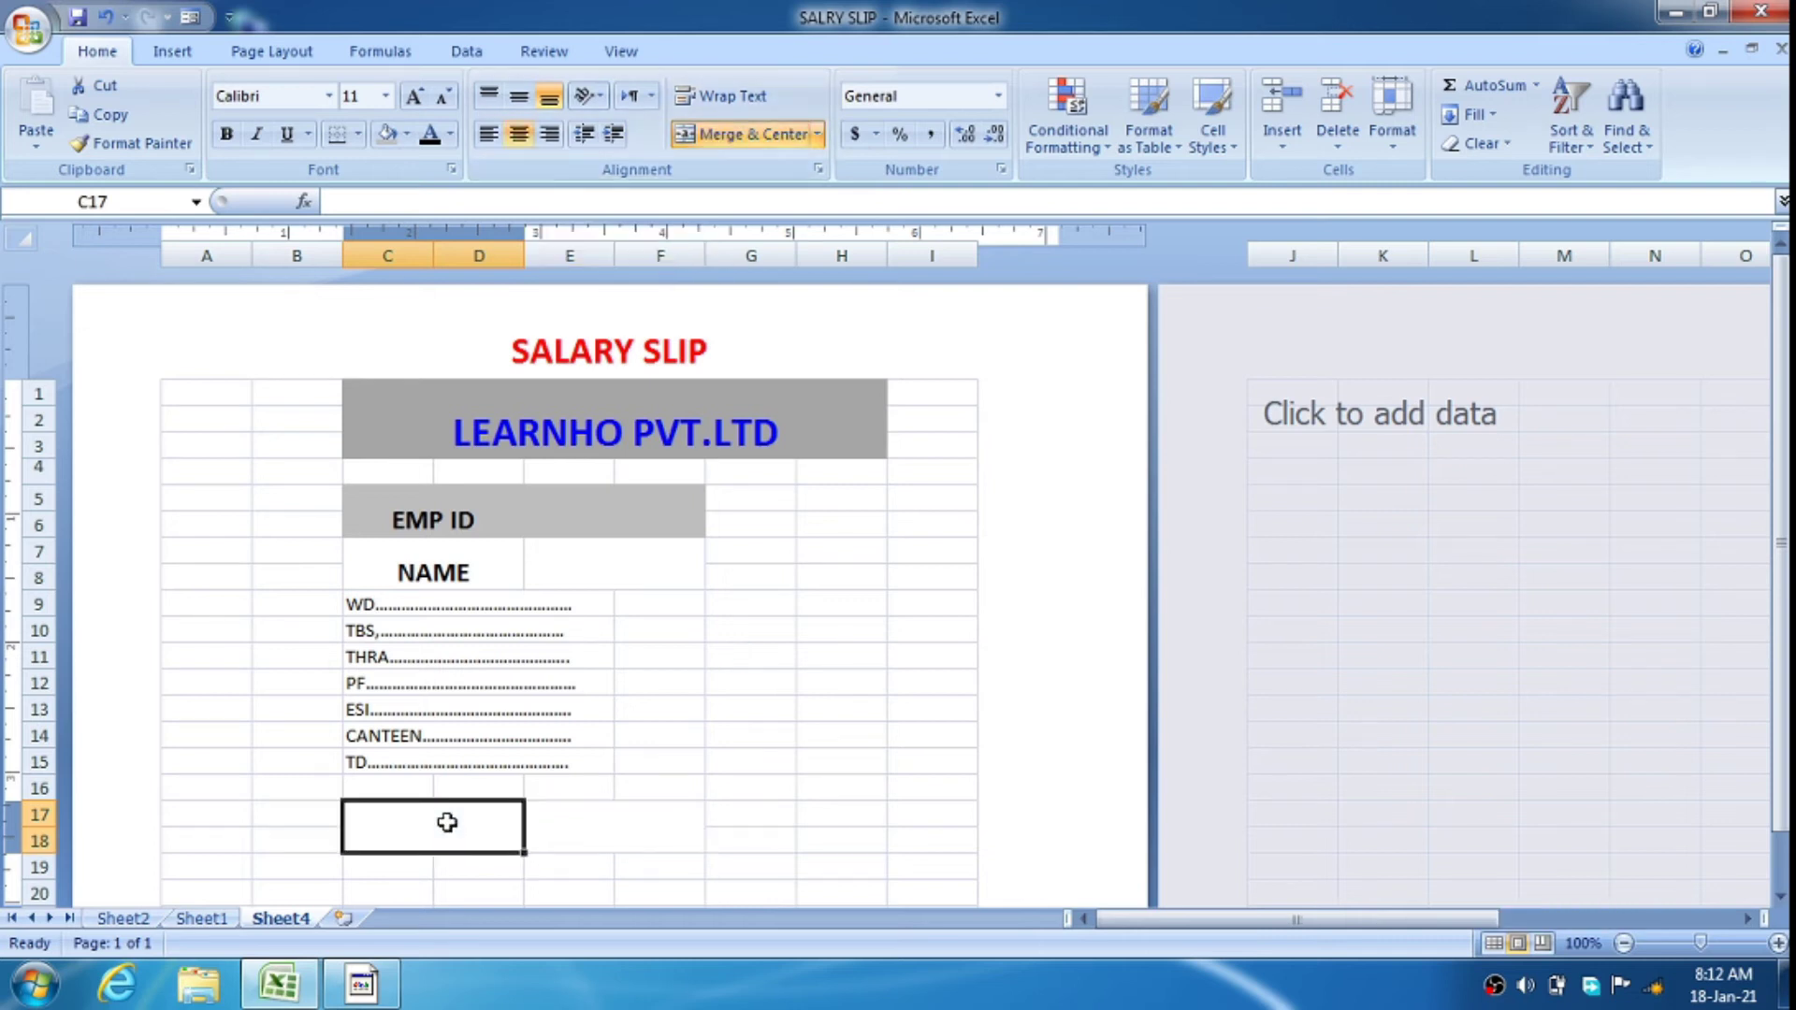
{"action": "type", "text": "NETPAY"}
{"action": "key", "text": "BackSpace"}
{"action": "type", "text": "Y"}
{"action": "left_click", "coordinate": [440, 885]}
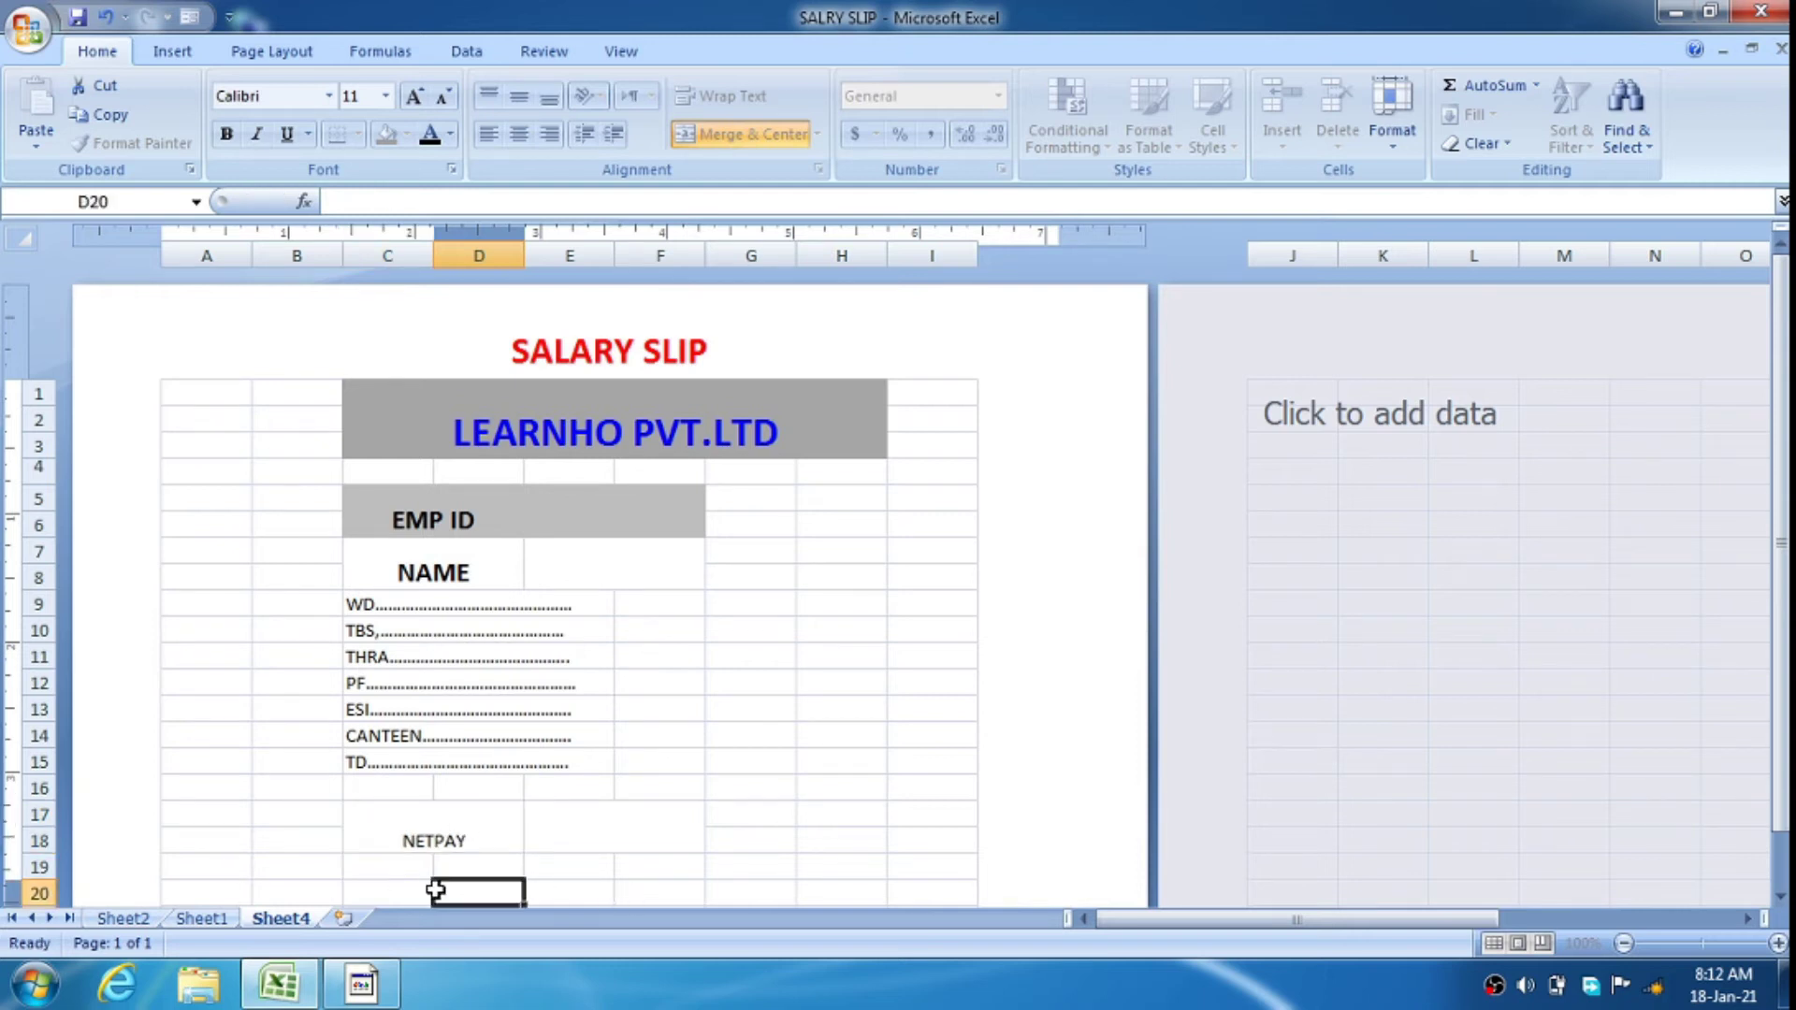
Enlarge the NETPAY label to 20 pt and give its cell a grey fill
{"action": "left_click", "coordinate": [421, 838]}
{"action": "left_click", "coordinate": [413, 96]}
{"action": "left_click", "coordinate": [413, 96]}
{"action": "left_click", "coordinate": [414, 95]}
{"action": "left_click", "coordinate": [413, 95]}
{"action": "left_click", "coordinate": [413, 96]}
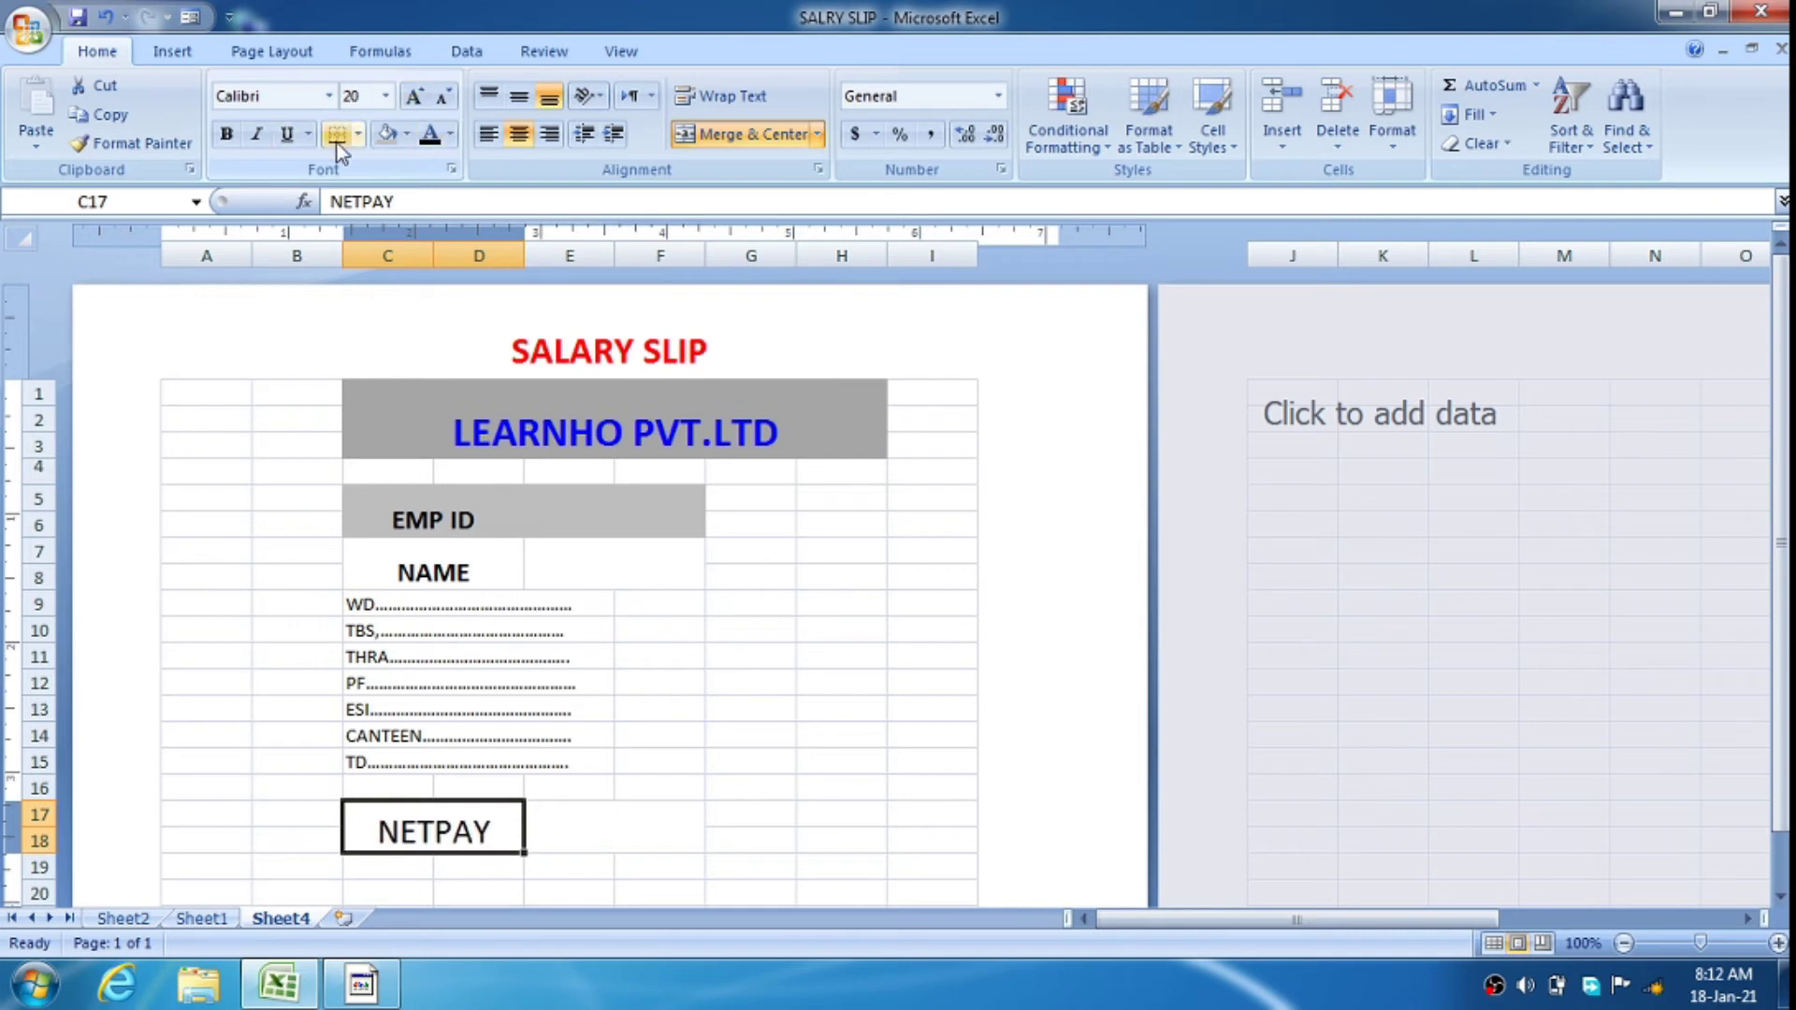
{"action": "left_click", "coordinate": [390, 134]}
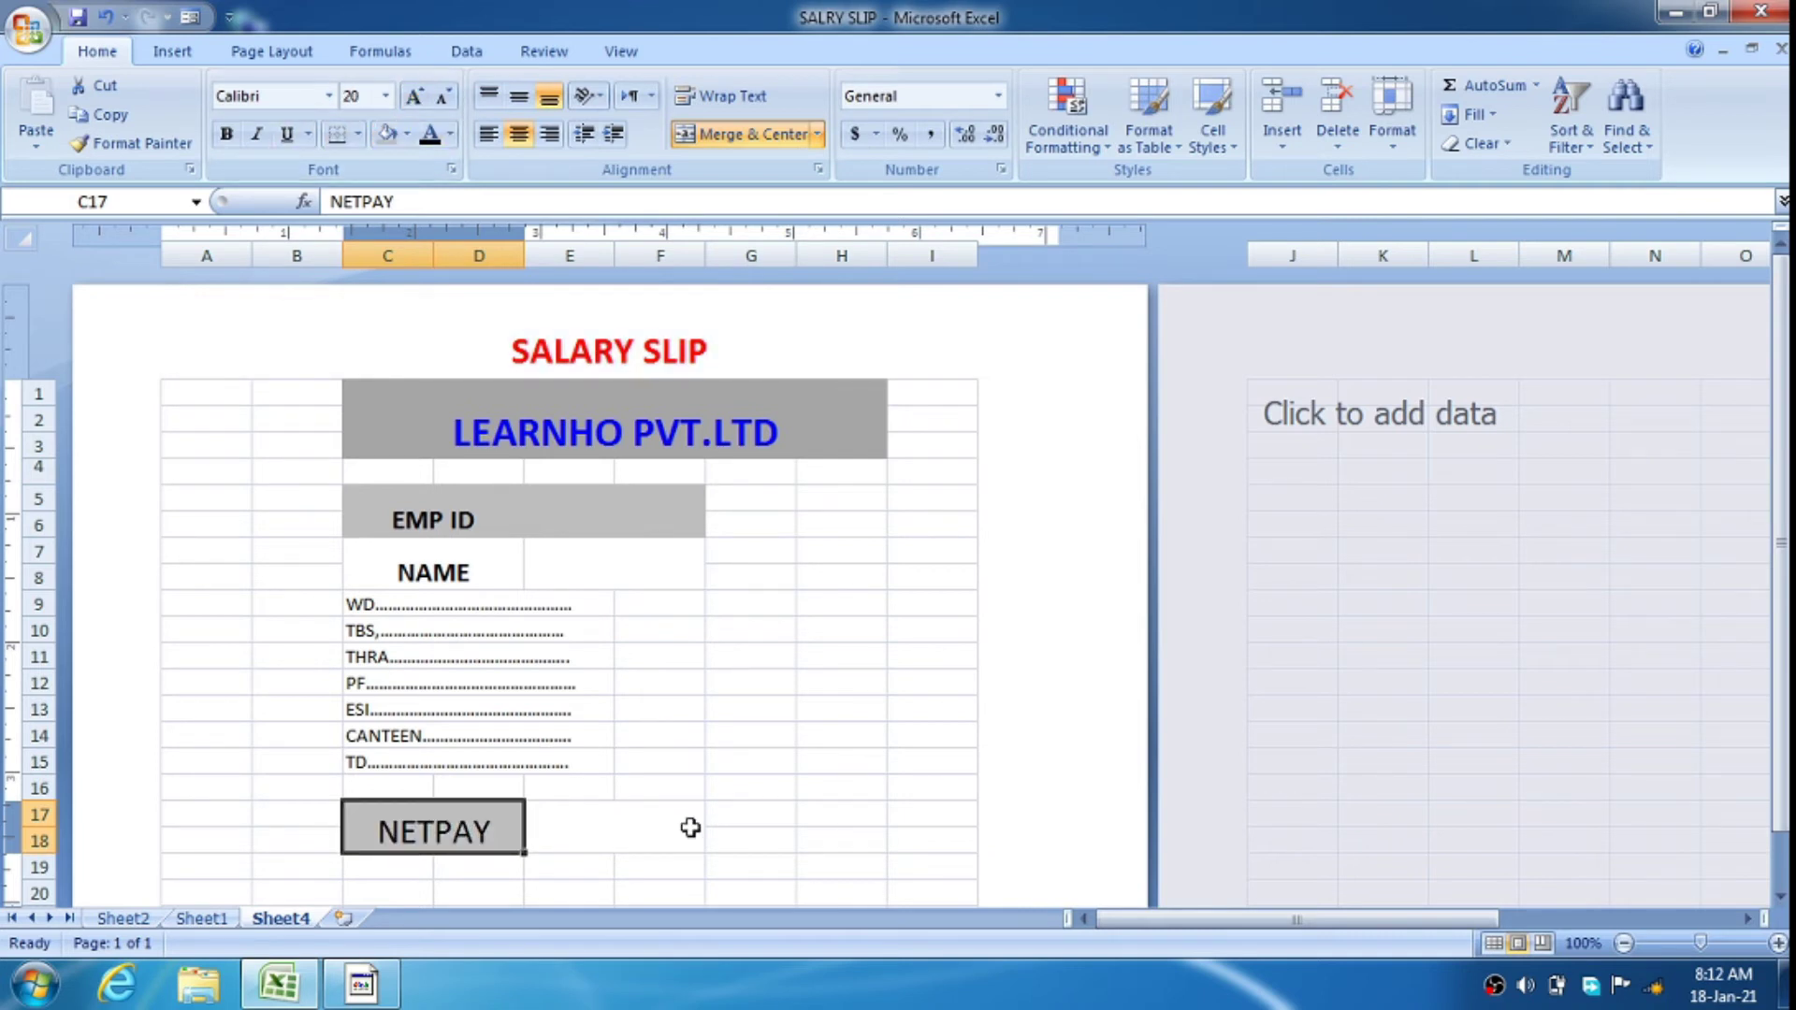
{"action": "left_click", "coordinate": [655, 682]}
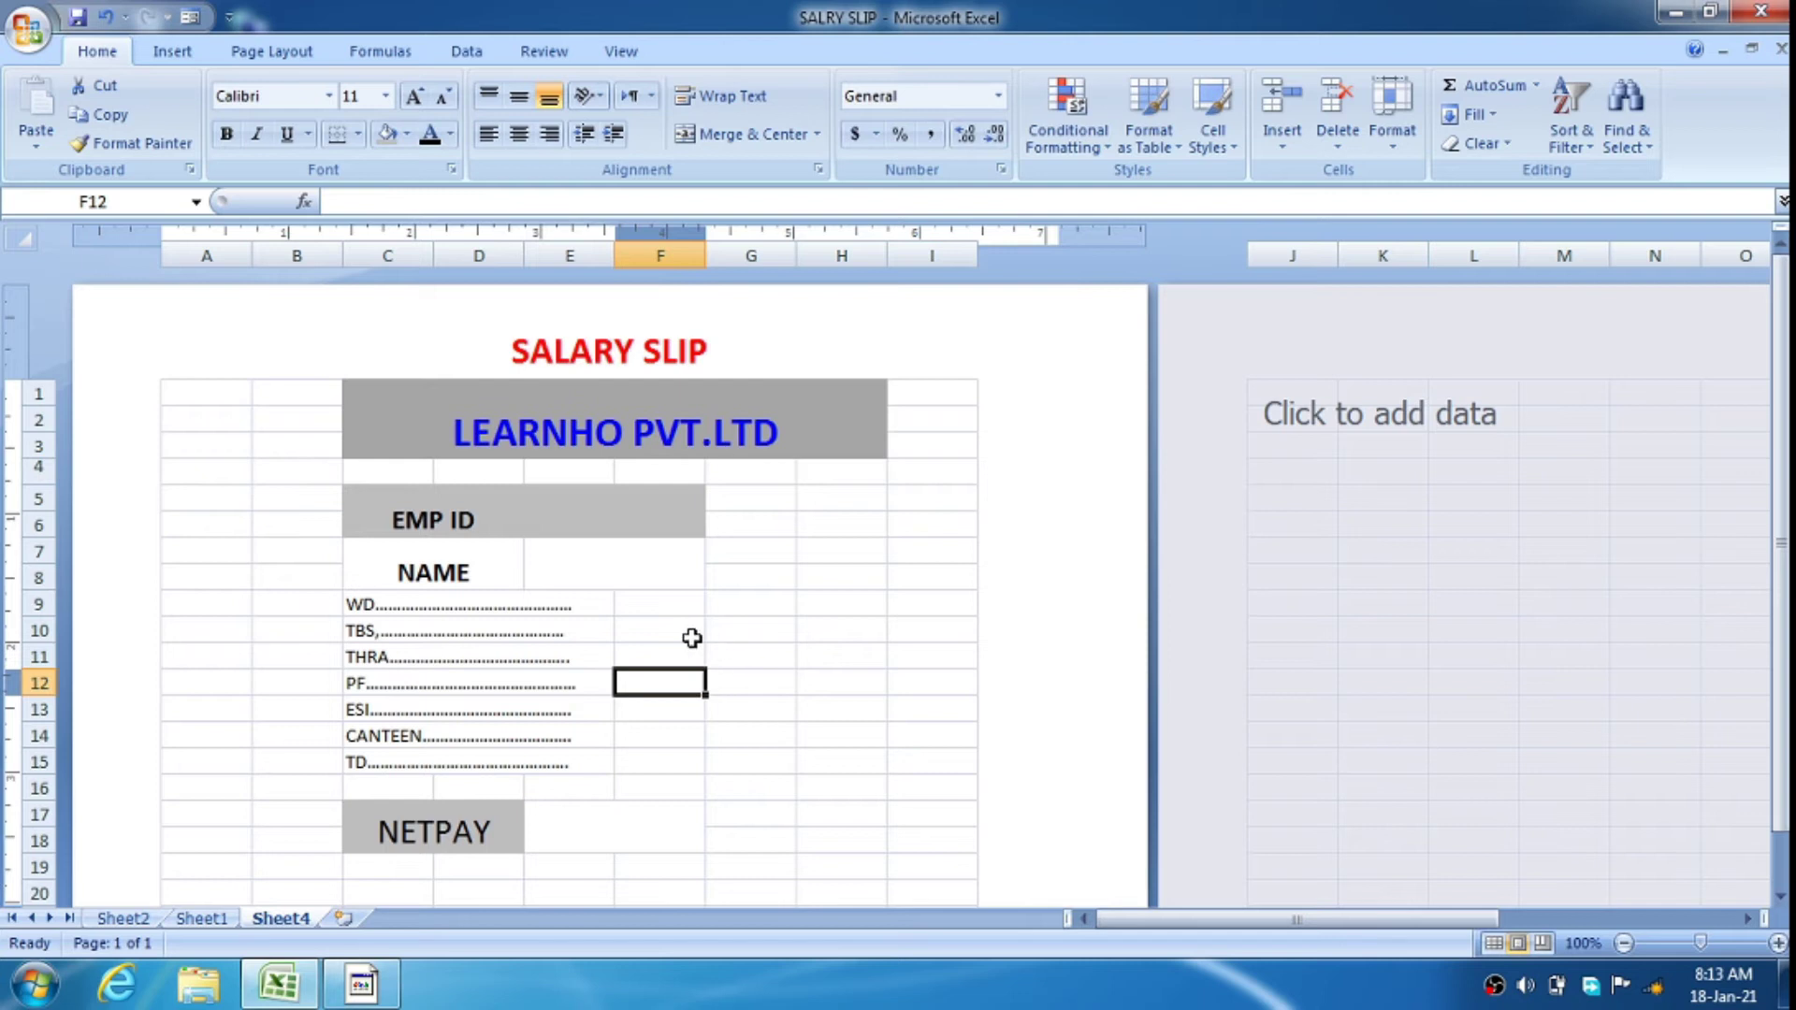
Uncheck Gridlines on the View tab so the slip shows only its own shading
{"action": "left_click", "coordinate": [622, 598]}
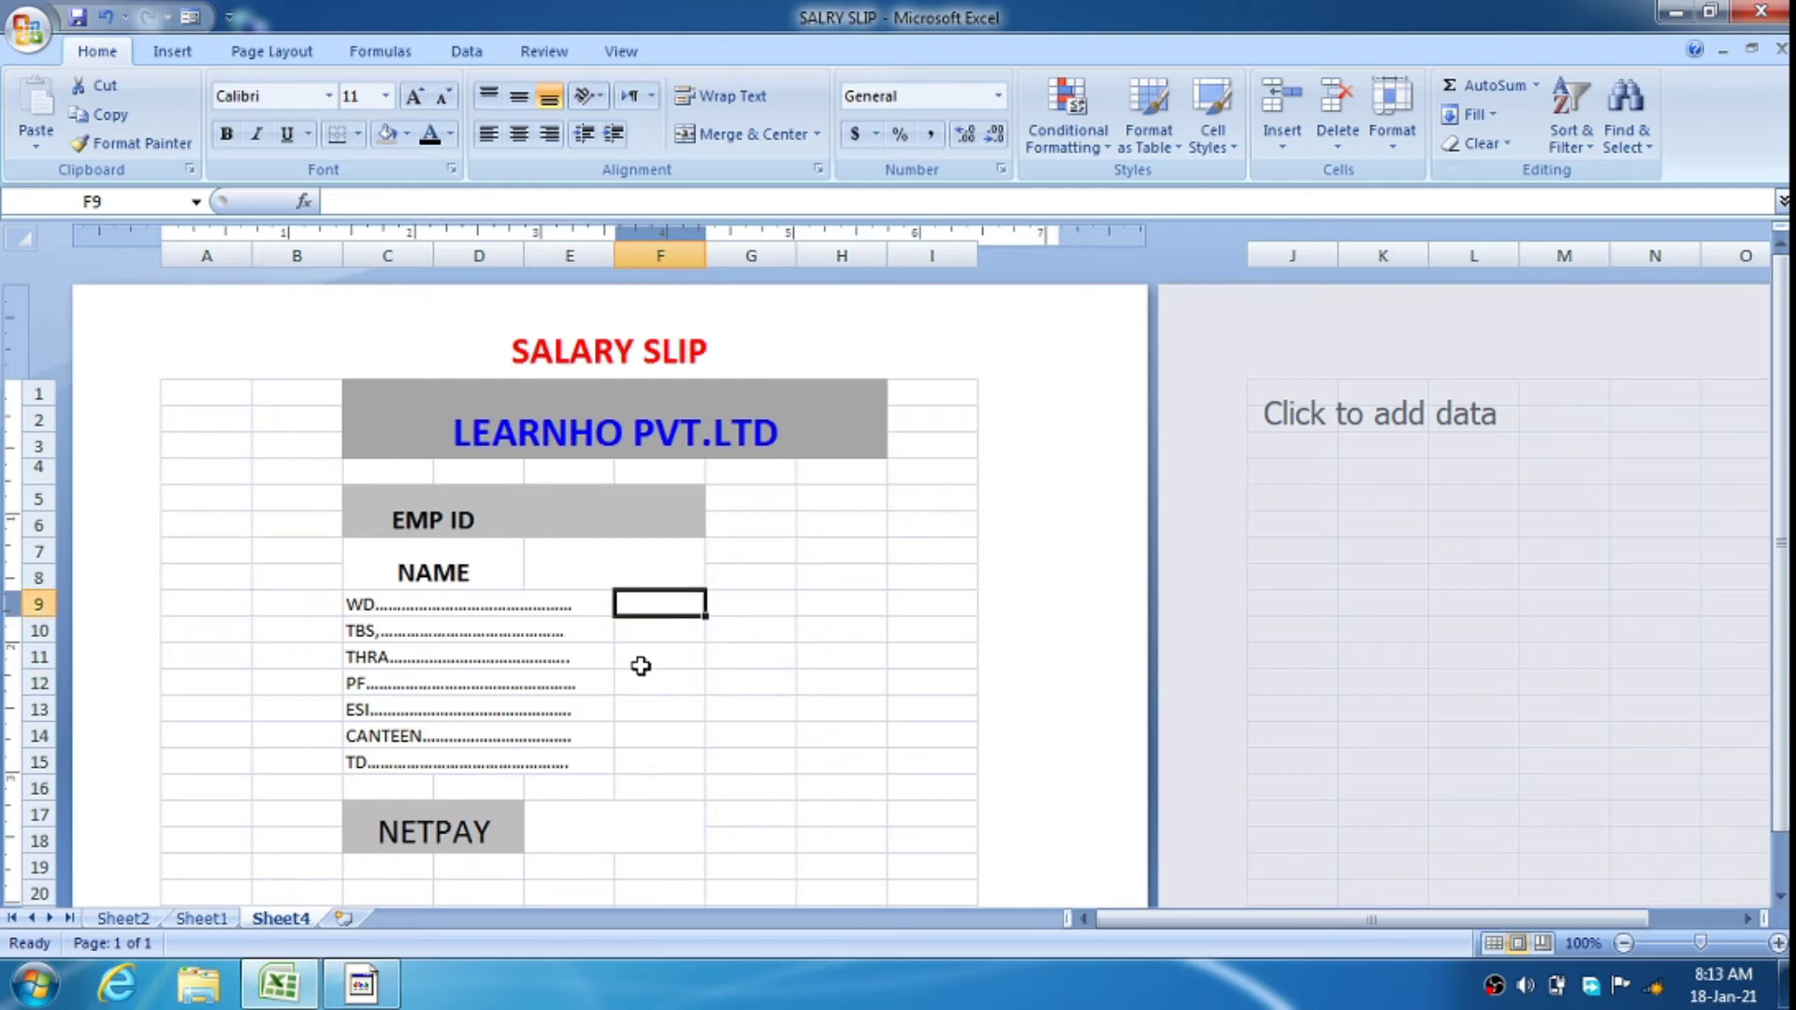
{"action": "left_click", "coordinate": [639, 662]}
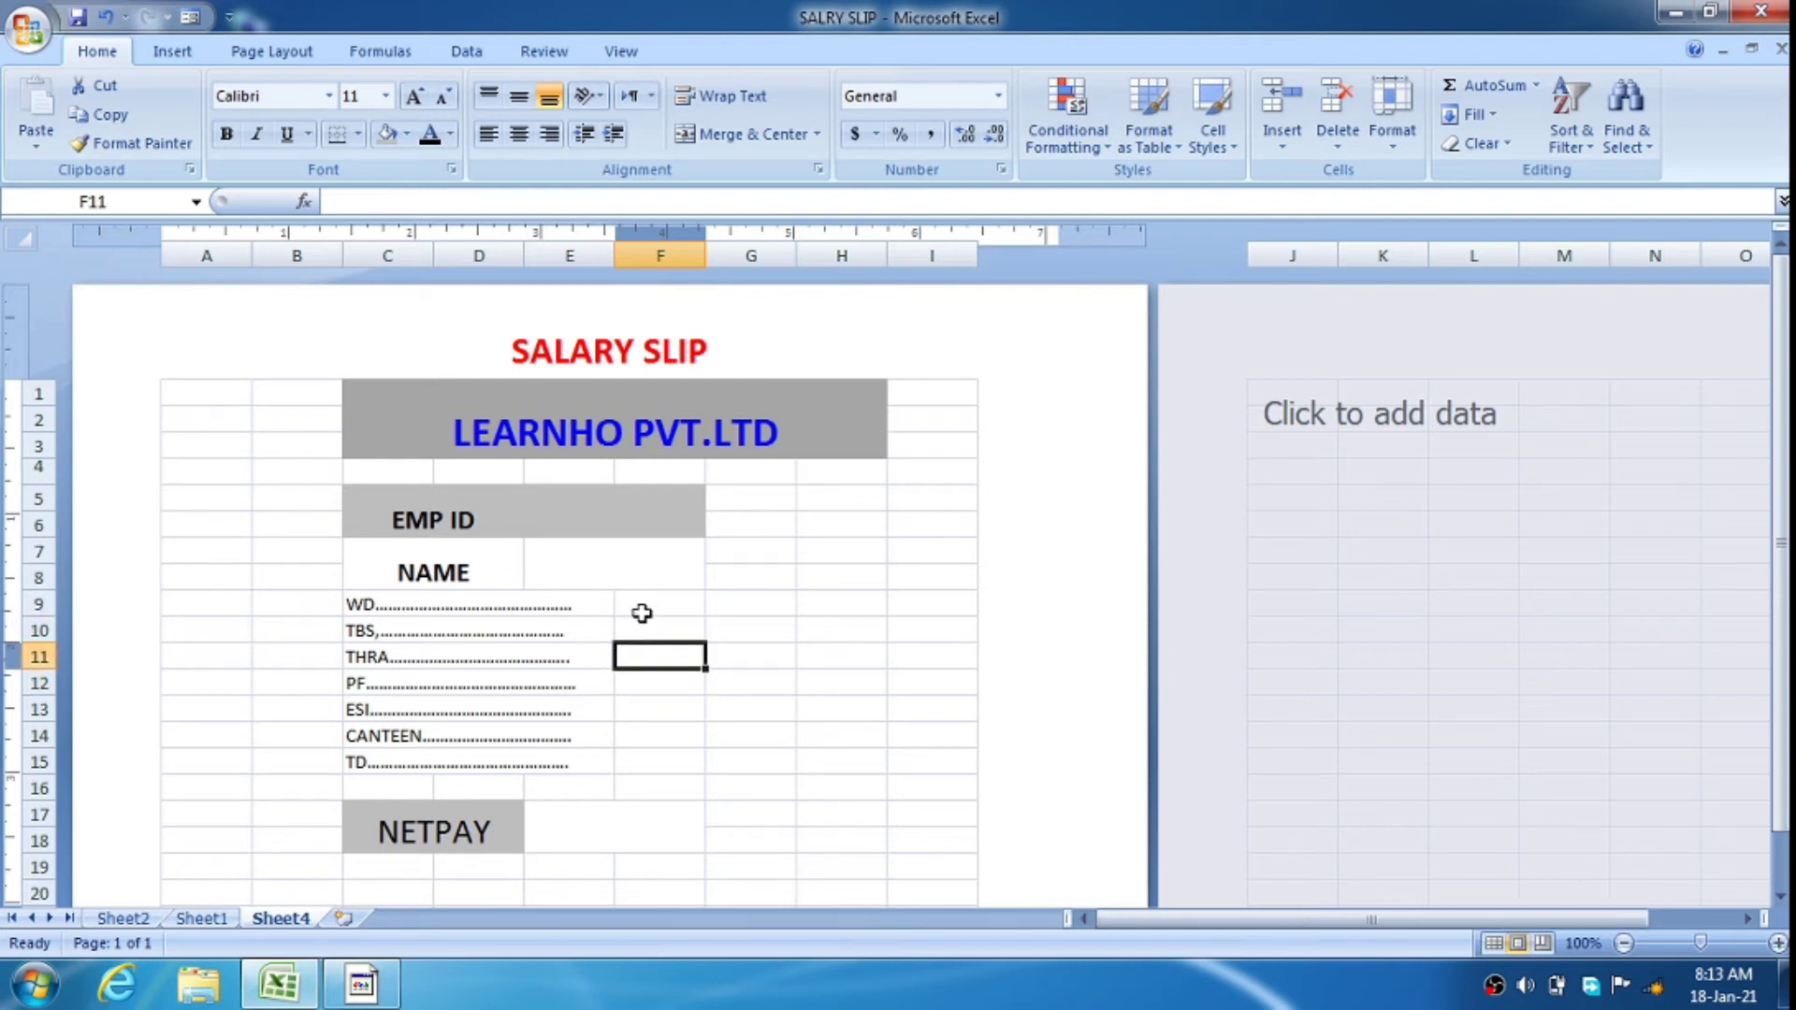
{"action": "key", "text": "alt+w"}
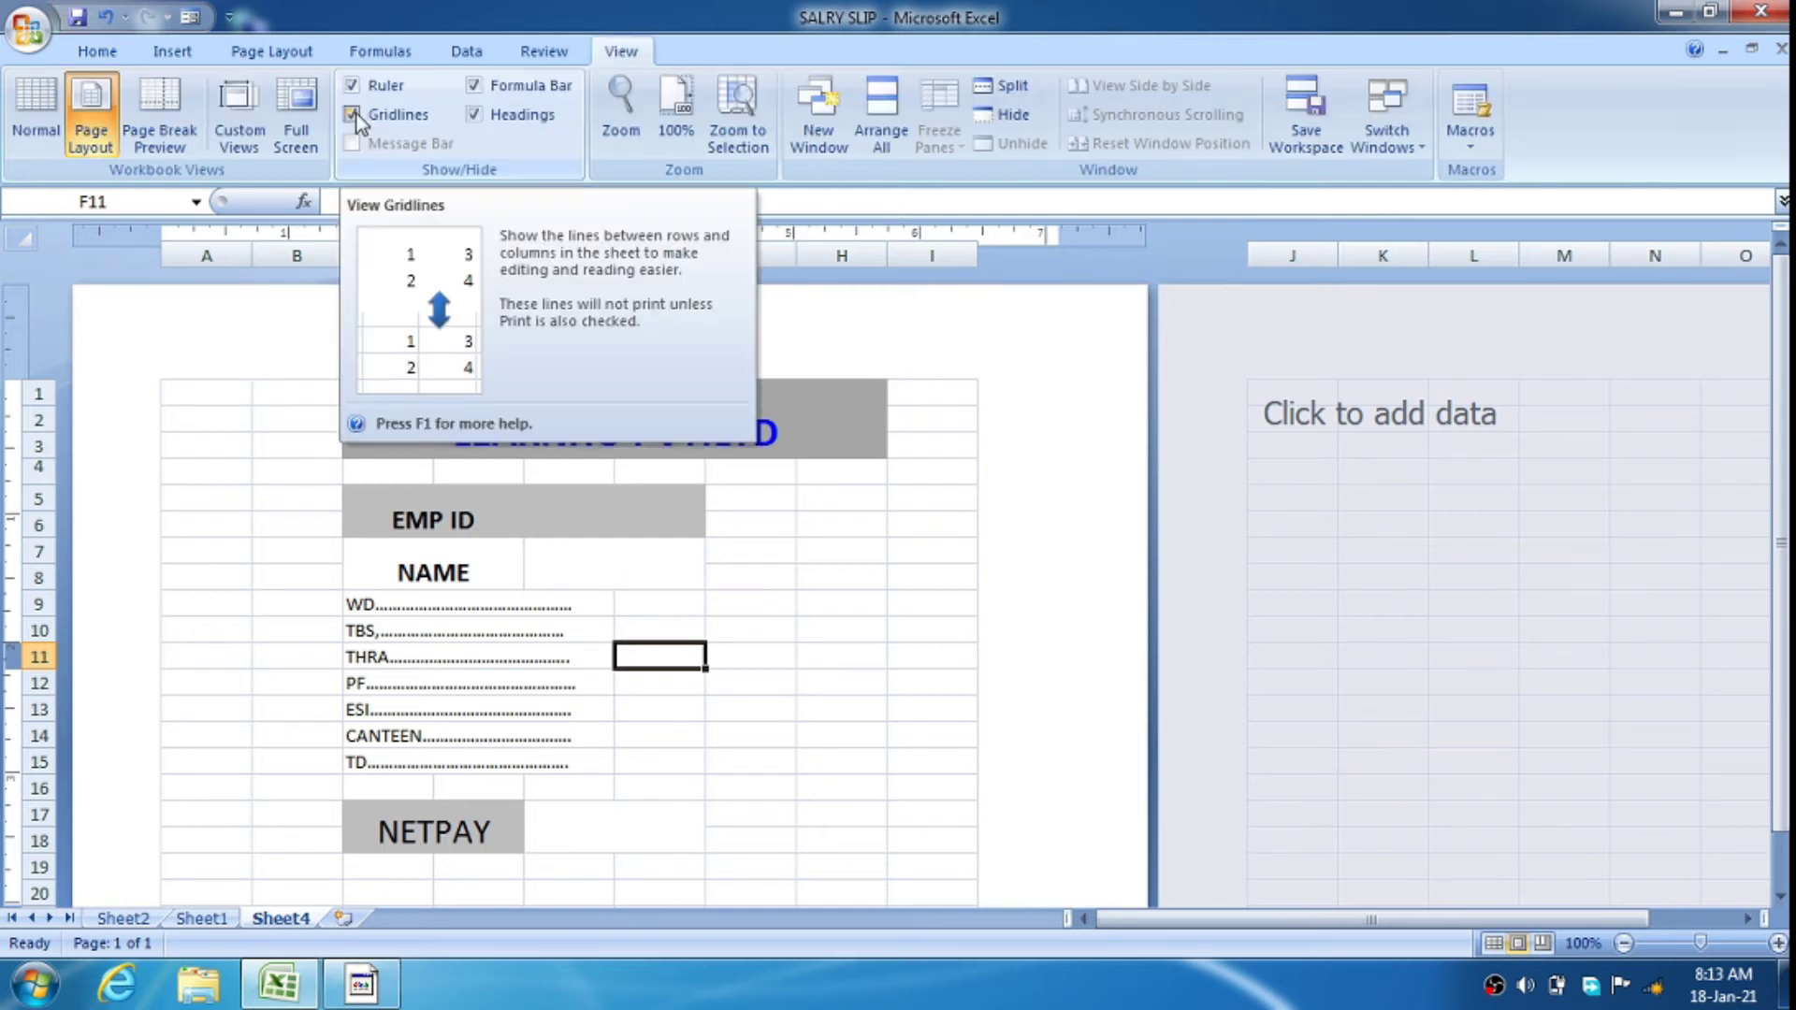
{"action": "left_click", "coordinate": [355, 114]}
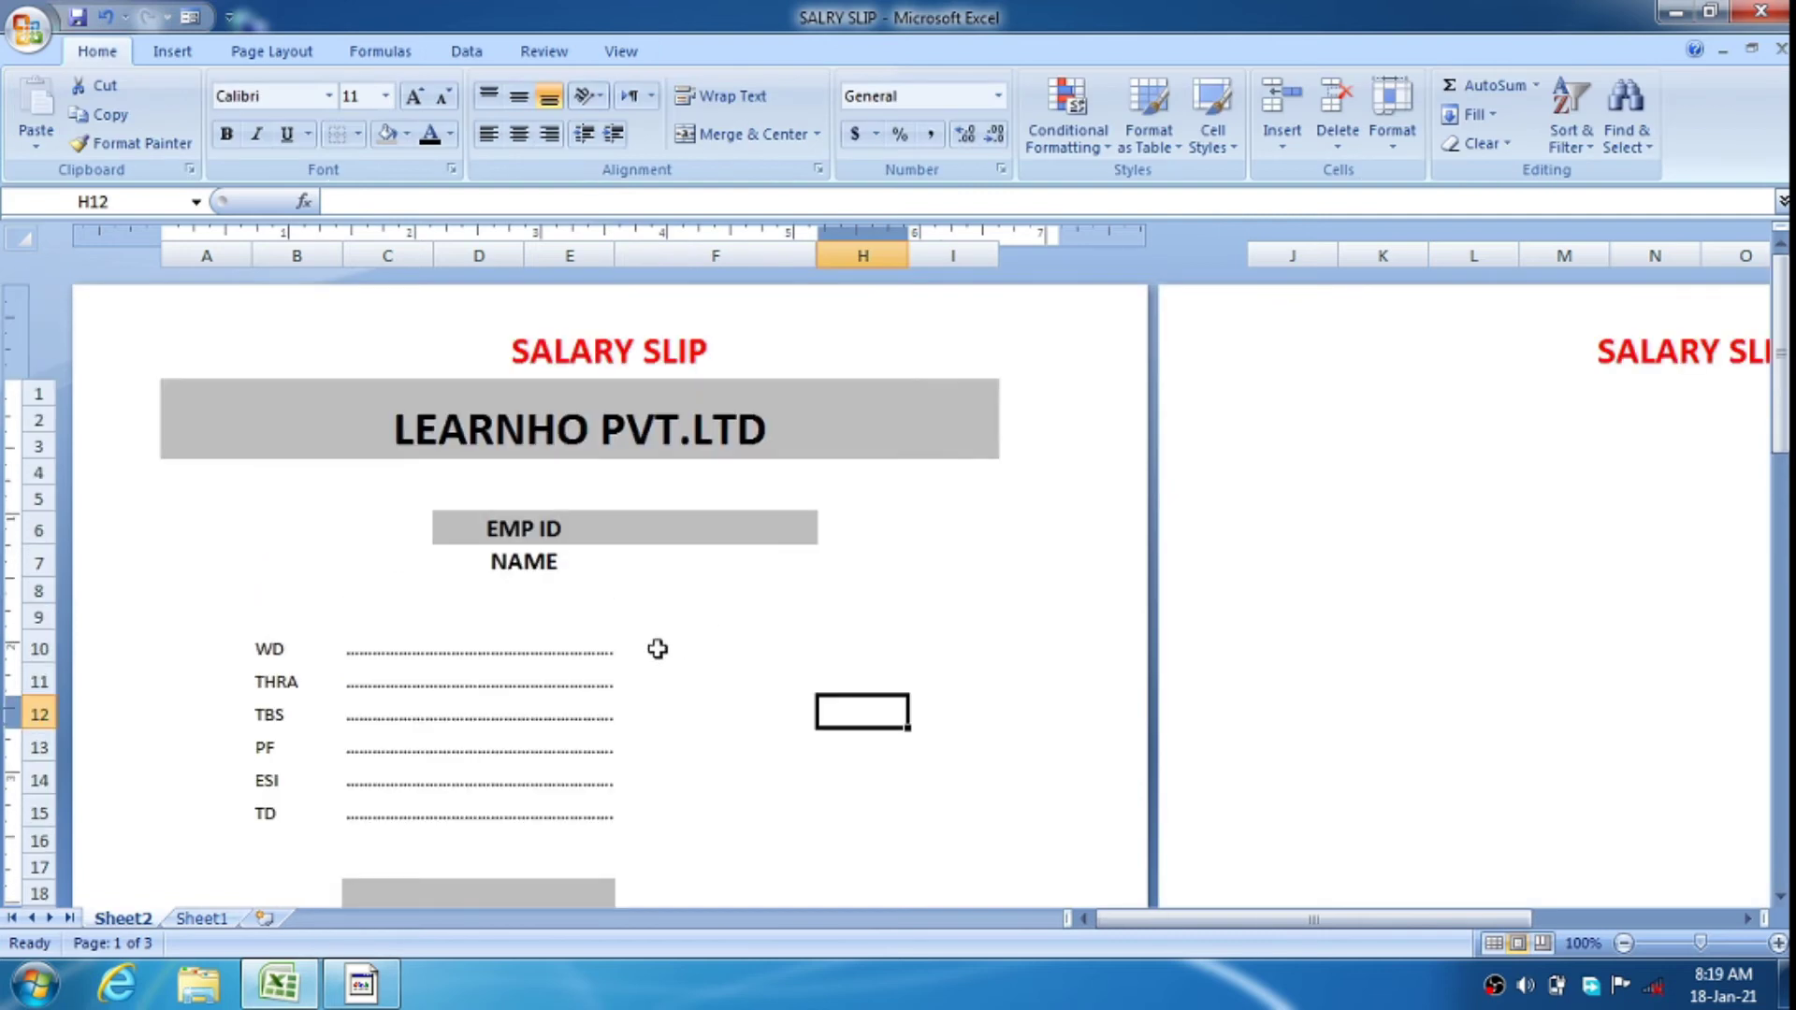
Apply All Borders to the EMP ID and NAME block D6:F7
{"action": "scroll", "coordinate": [658, 648], "scroll_direction": "down", "scroll_amount": 2}
{"action": "scroll", "coordinate": [522, 487], "scroll_direction": "up", "scroll_amount": 2}
{"action": "left_click_drag", "start_coordinate": [501, 526], "coordinate": [715, 572]}
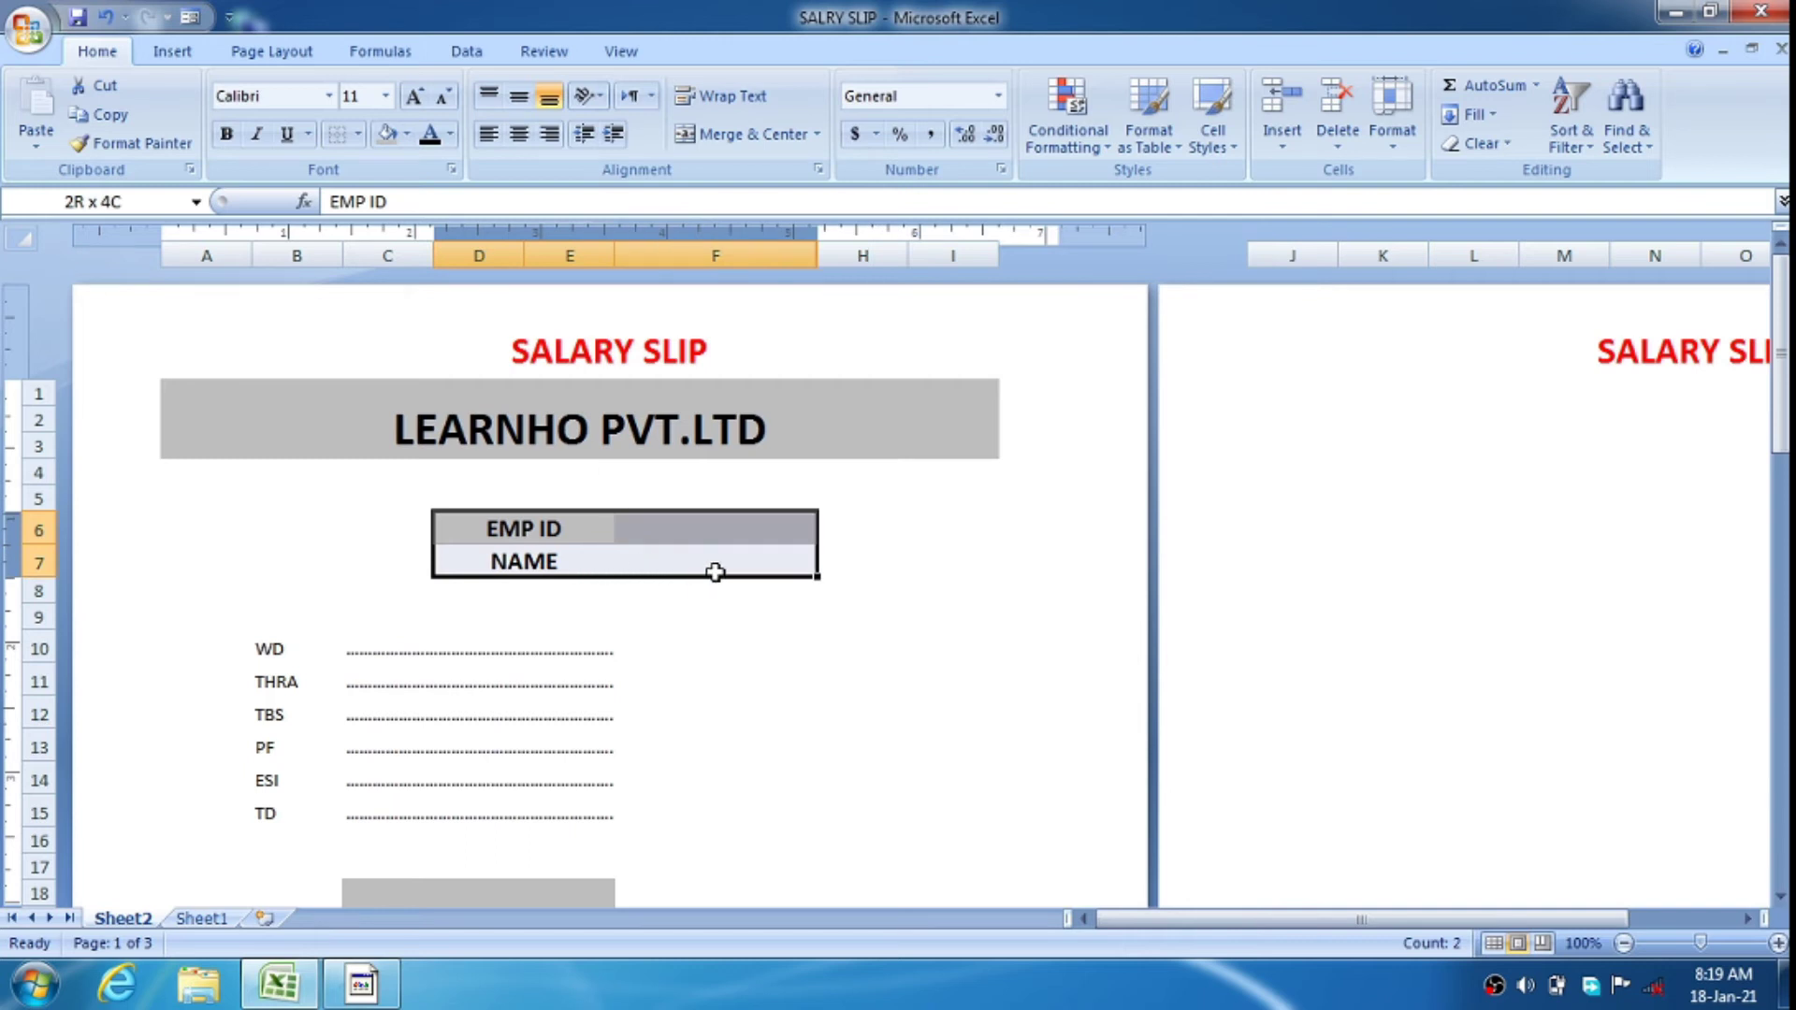
{"action": "left_click", "coordinate": [358, 134]}
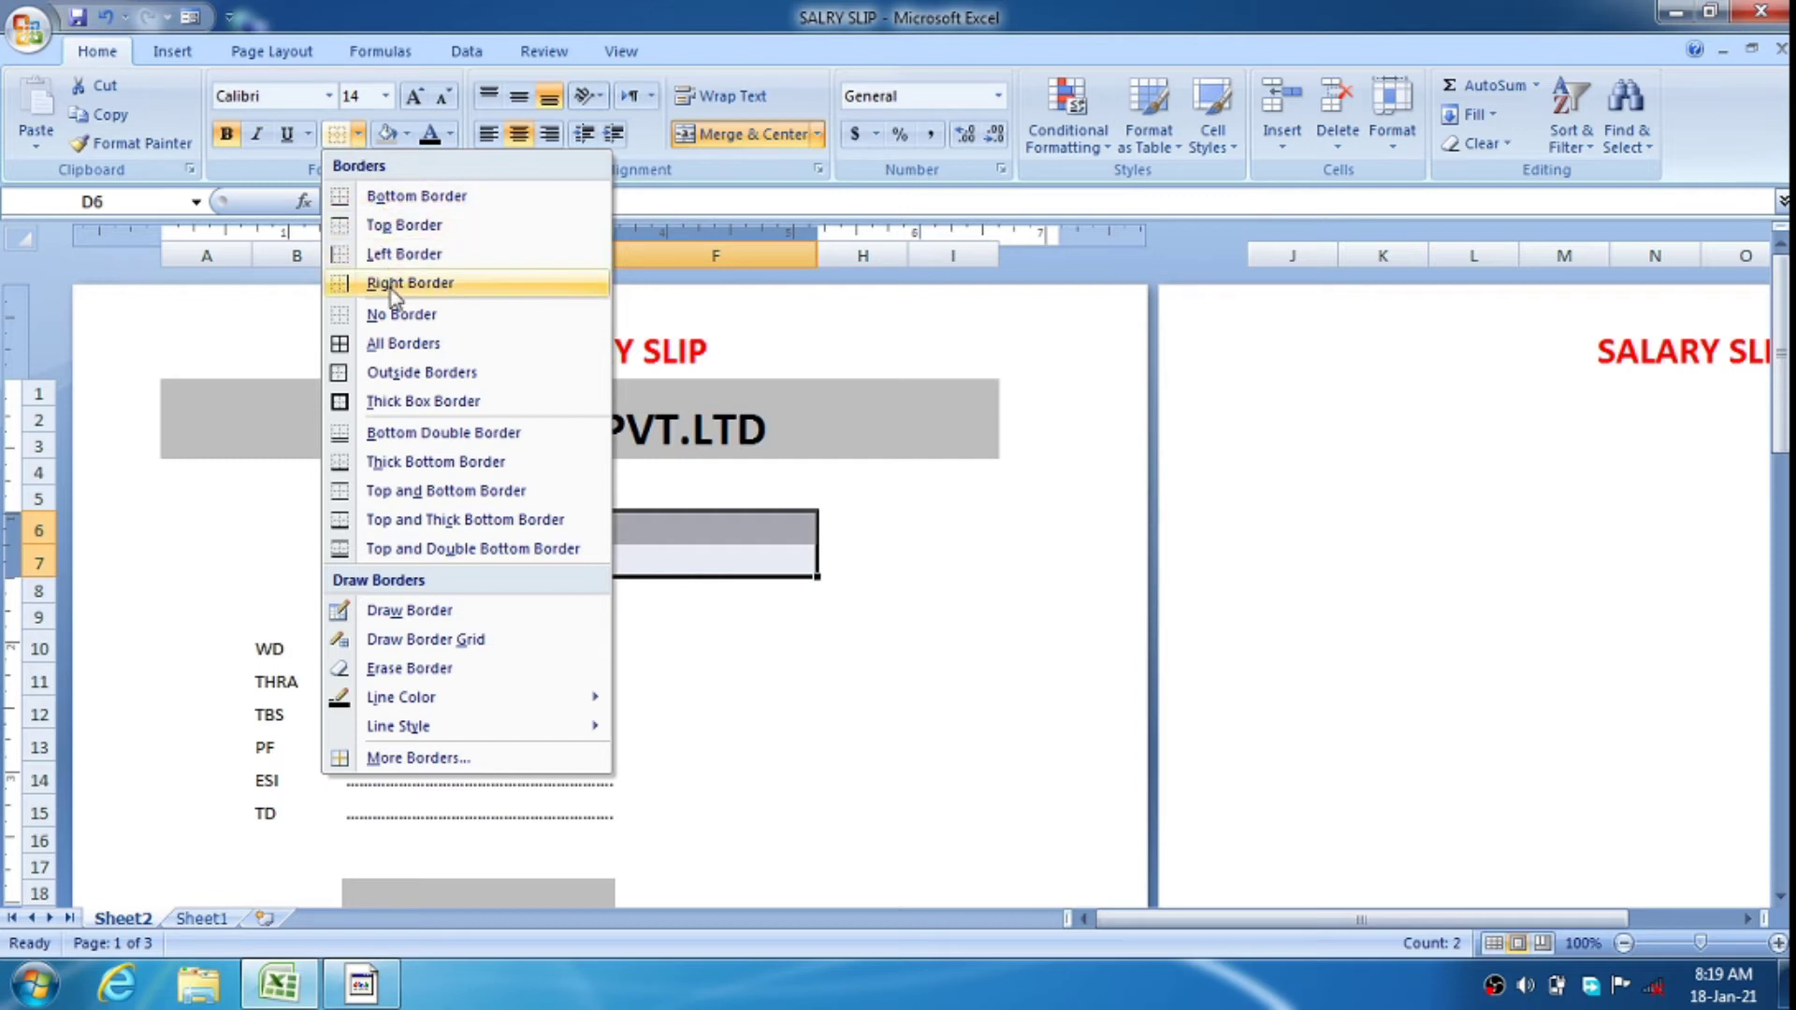
{"action": "left_click", "coordinate": [405, 344]}
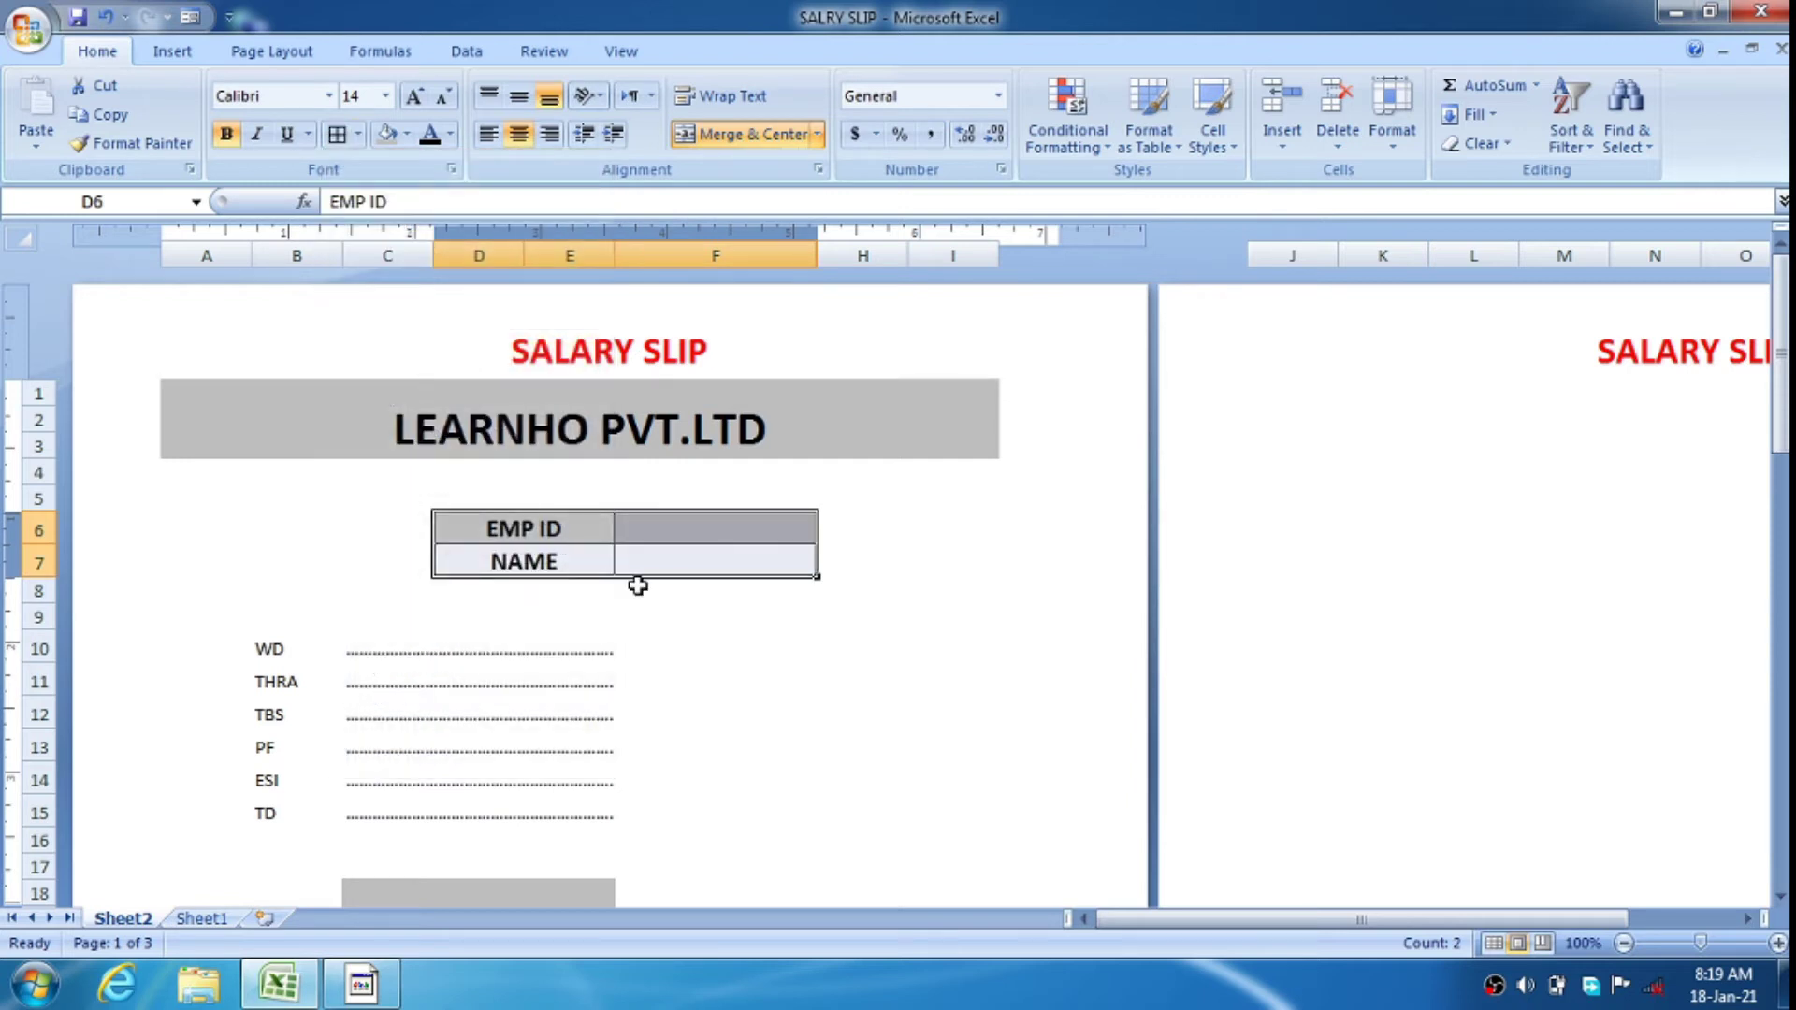
{"action": "left_click", "coordinate": [725, 701]}
Add all borders to value cells F10:F15 and the merged NETPAY value cell
{"action": "scroll", "coordinate": [725, 697], "scroll_direction": "down", "scroll_amount": 1}
{"action": "left_click_drag", "start_coordinate": [673, 462], "coordinate": [701, 617]}
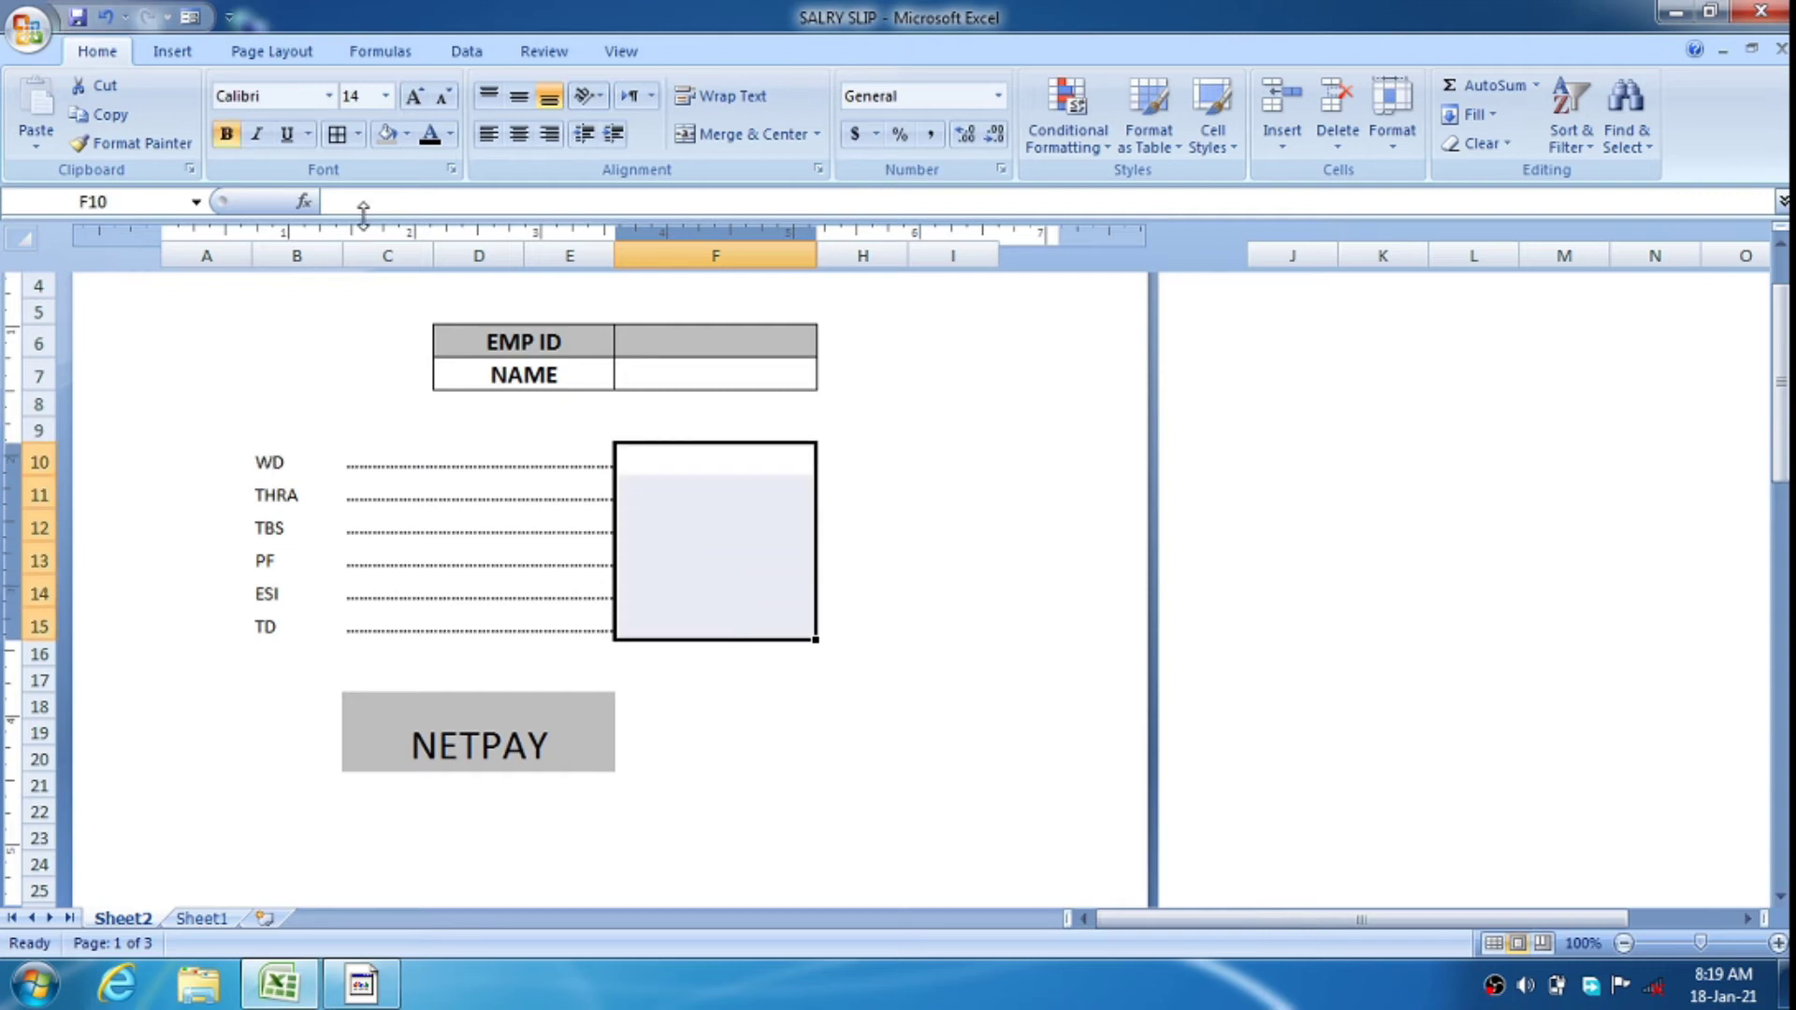
{"action": "left_click", "coordinate": [342, 138]}
{"action": "left_click", "coordinate": [829, 675]}
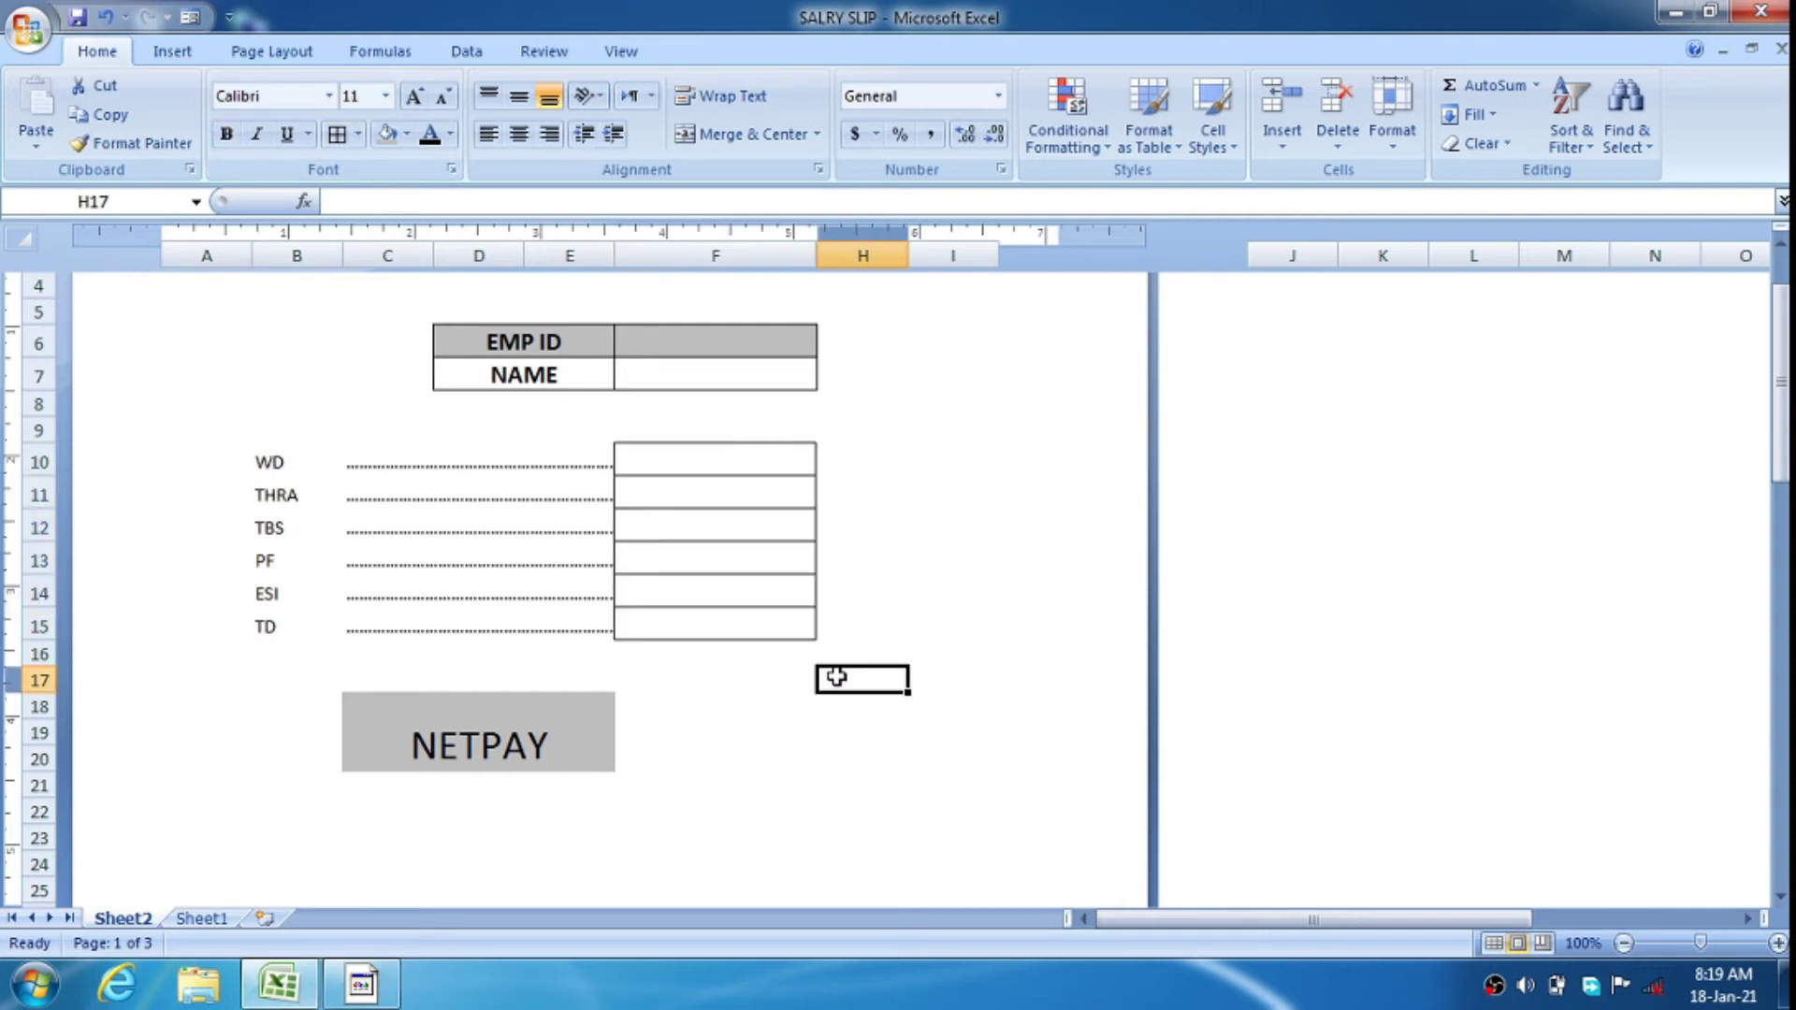
{"action": "scroll", "coordinate": [745, 729], "scroll_direction": "down", "scroll_amount": 1}
{"action": "left_click", "coordinate": [693, 634]}
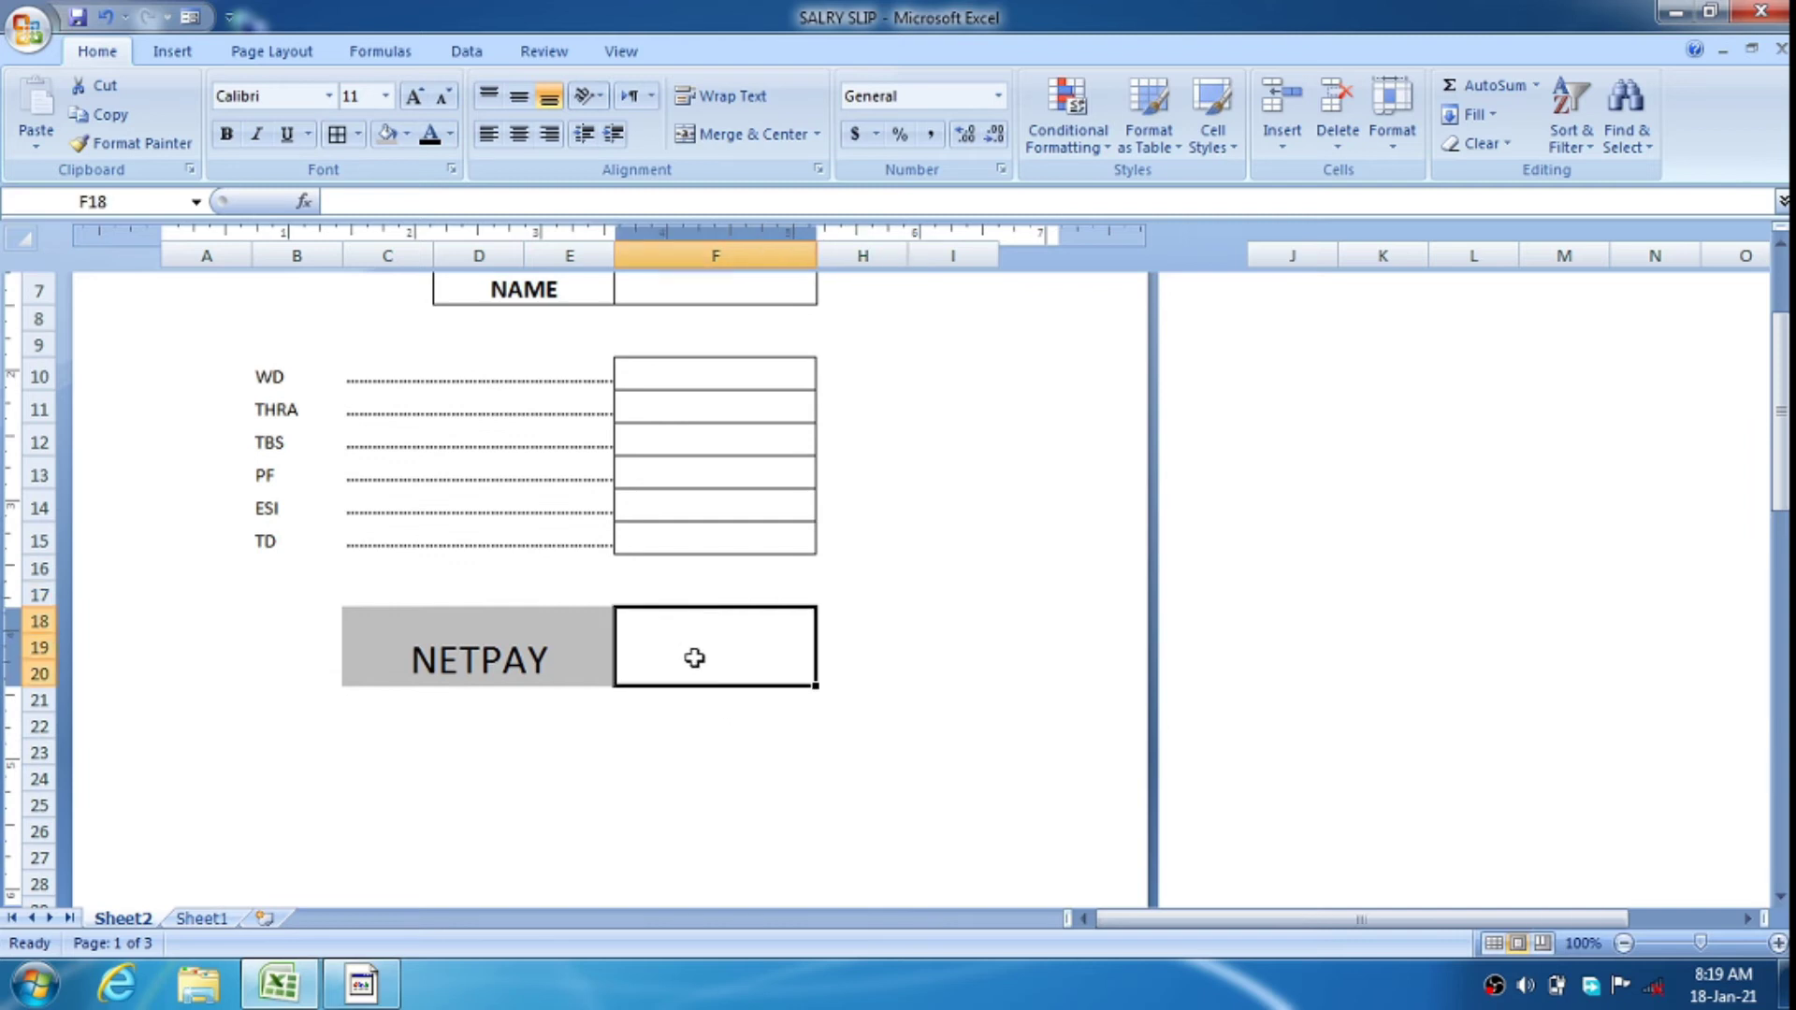
{"action": "left_click", "coordinate": [337, 133]}
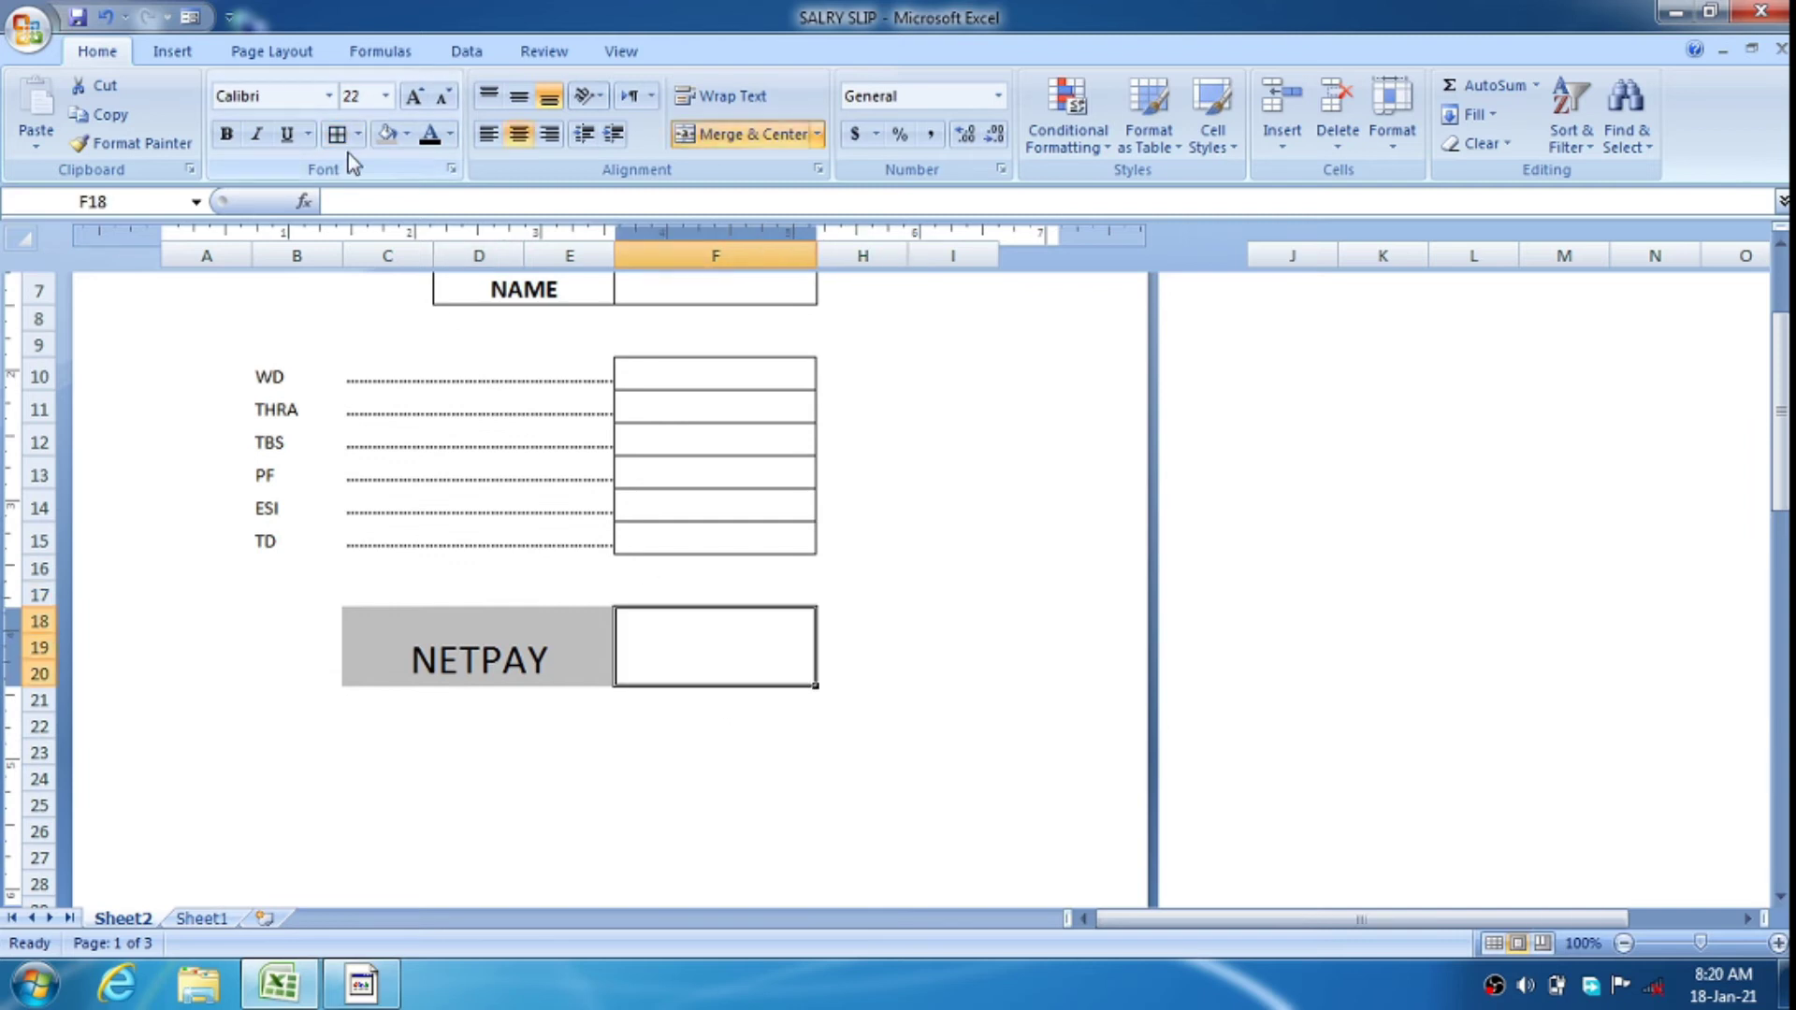
{"action": "left_click", "coordinate": [931, 827]}
Select the NAME value cell F7
{"action": "scroll", "coordinate": [878, 810], "scroll_direction": "up", "scroll_amount": 3}
{"action": "scroll", "coordinate": [828, 739], "scroll_direction": "down", "scroll_amount": 2}
{"action": "scroll", "coordinate": [826, 733], "scroll_direction": "up", "scroll_amount": 2}
{"action": "left_click", "coordinate": [761, 694]}
{"action": "left_click", "coordinate": [737, 643]}
{"action": "left_click", "coordinate": [761, 744]}
{"action": "left_click", "coordinate": [696, 554]}
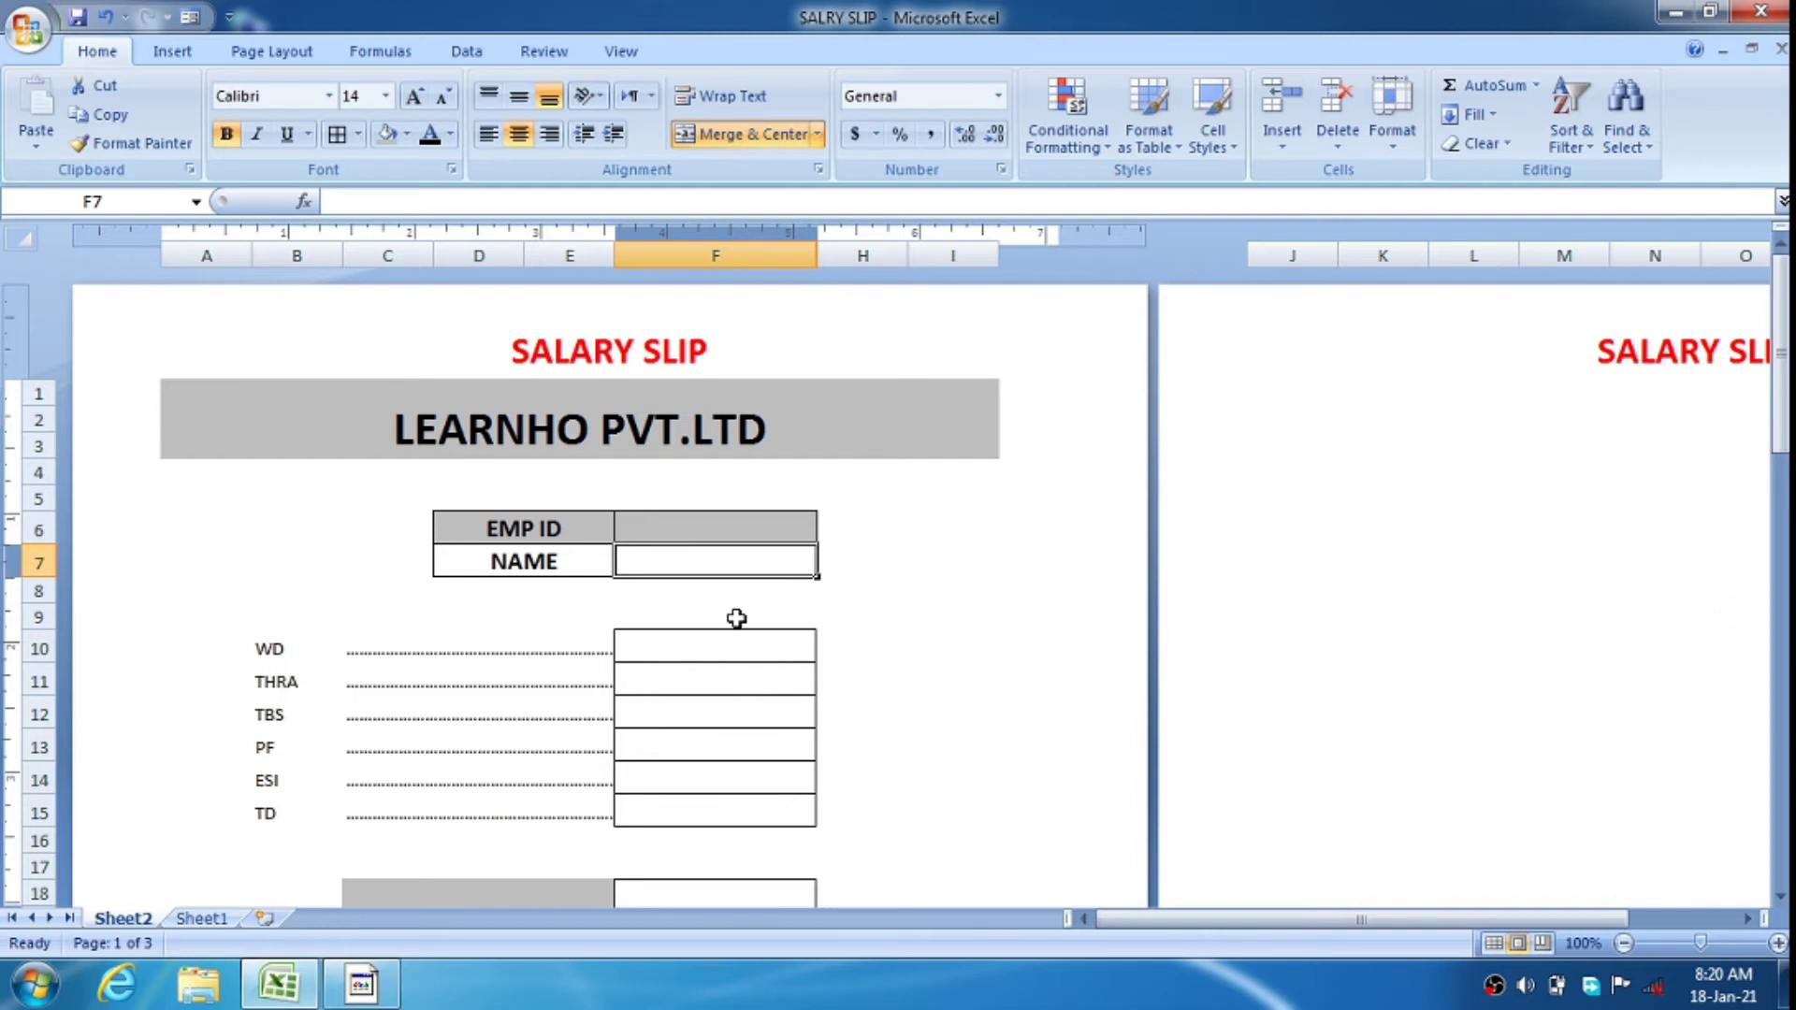
Enter =VLOOKUP(F6,Sheet1!A5:P17,2,0) in F7, picking the table range on Sheet1
{"action": "type", "text": "=VL"}
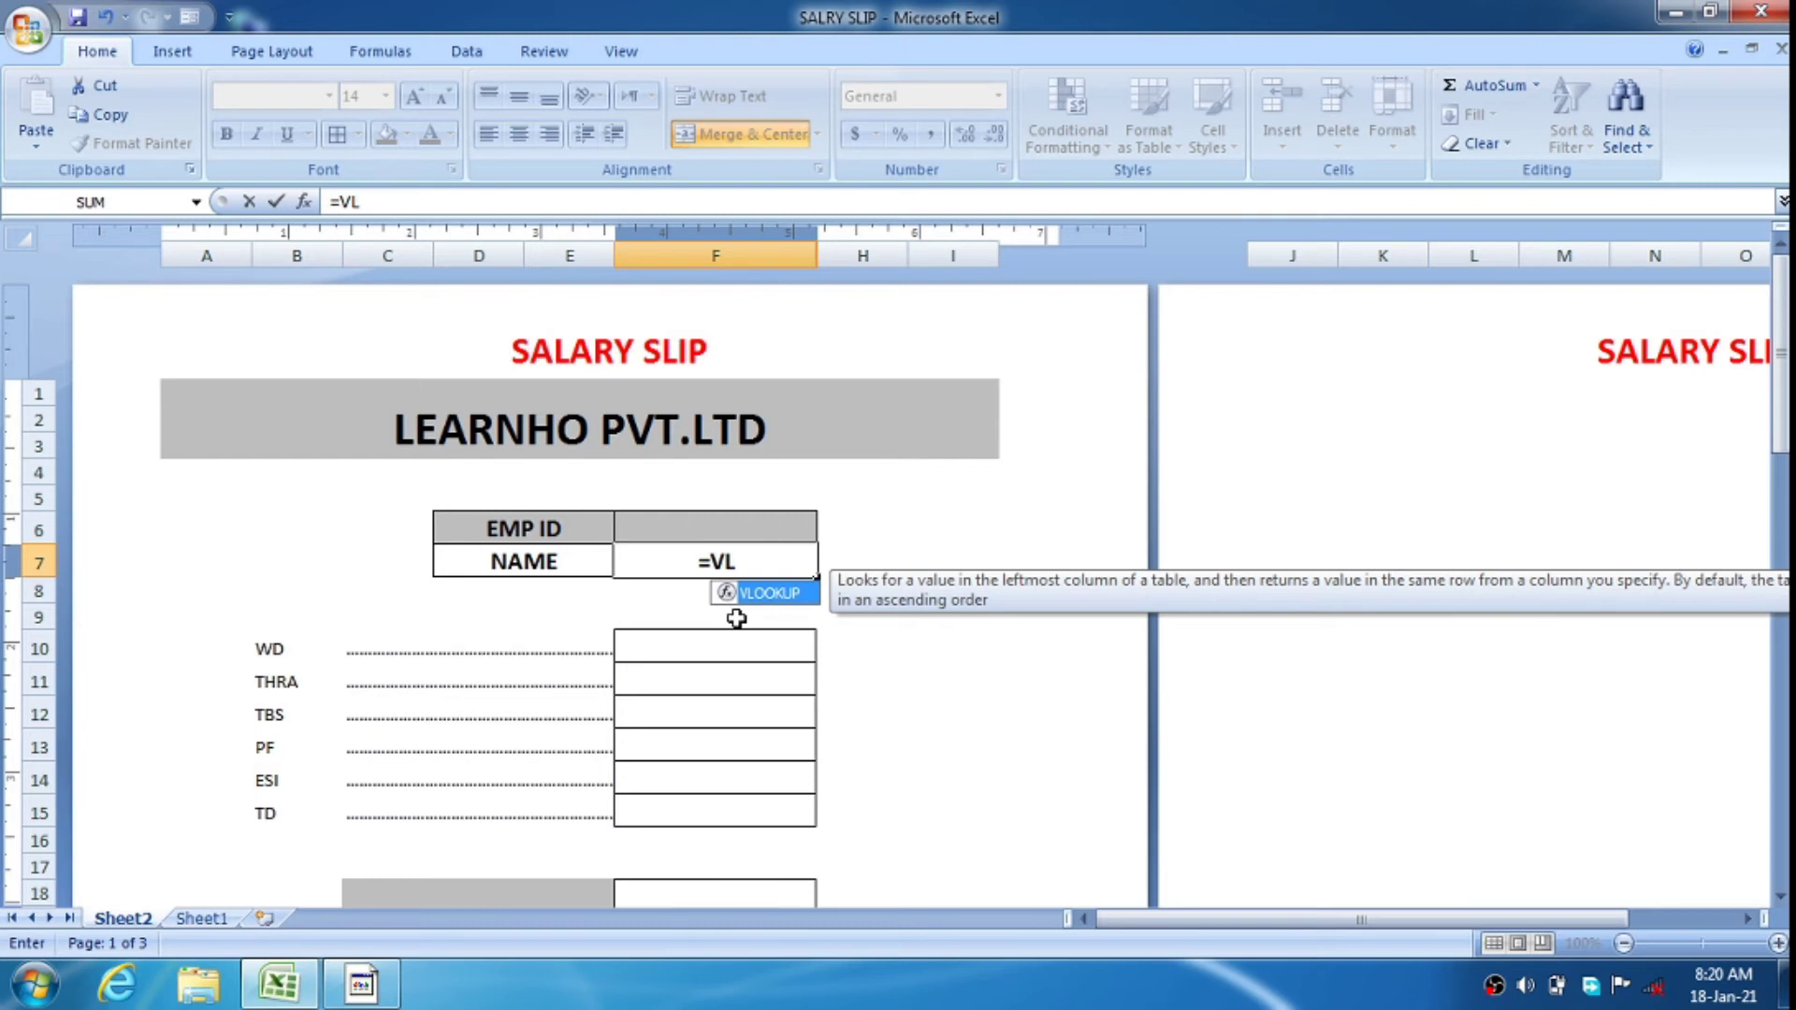
{"action": "double_click", "coordinate": [780, 595]}
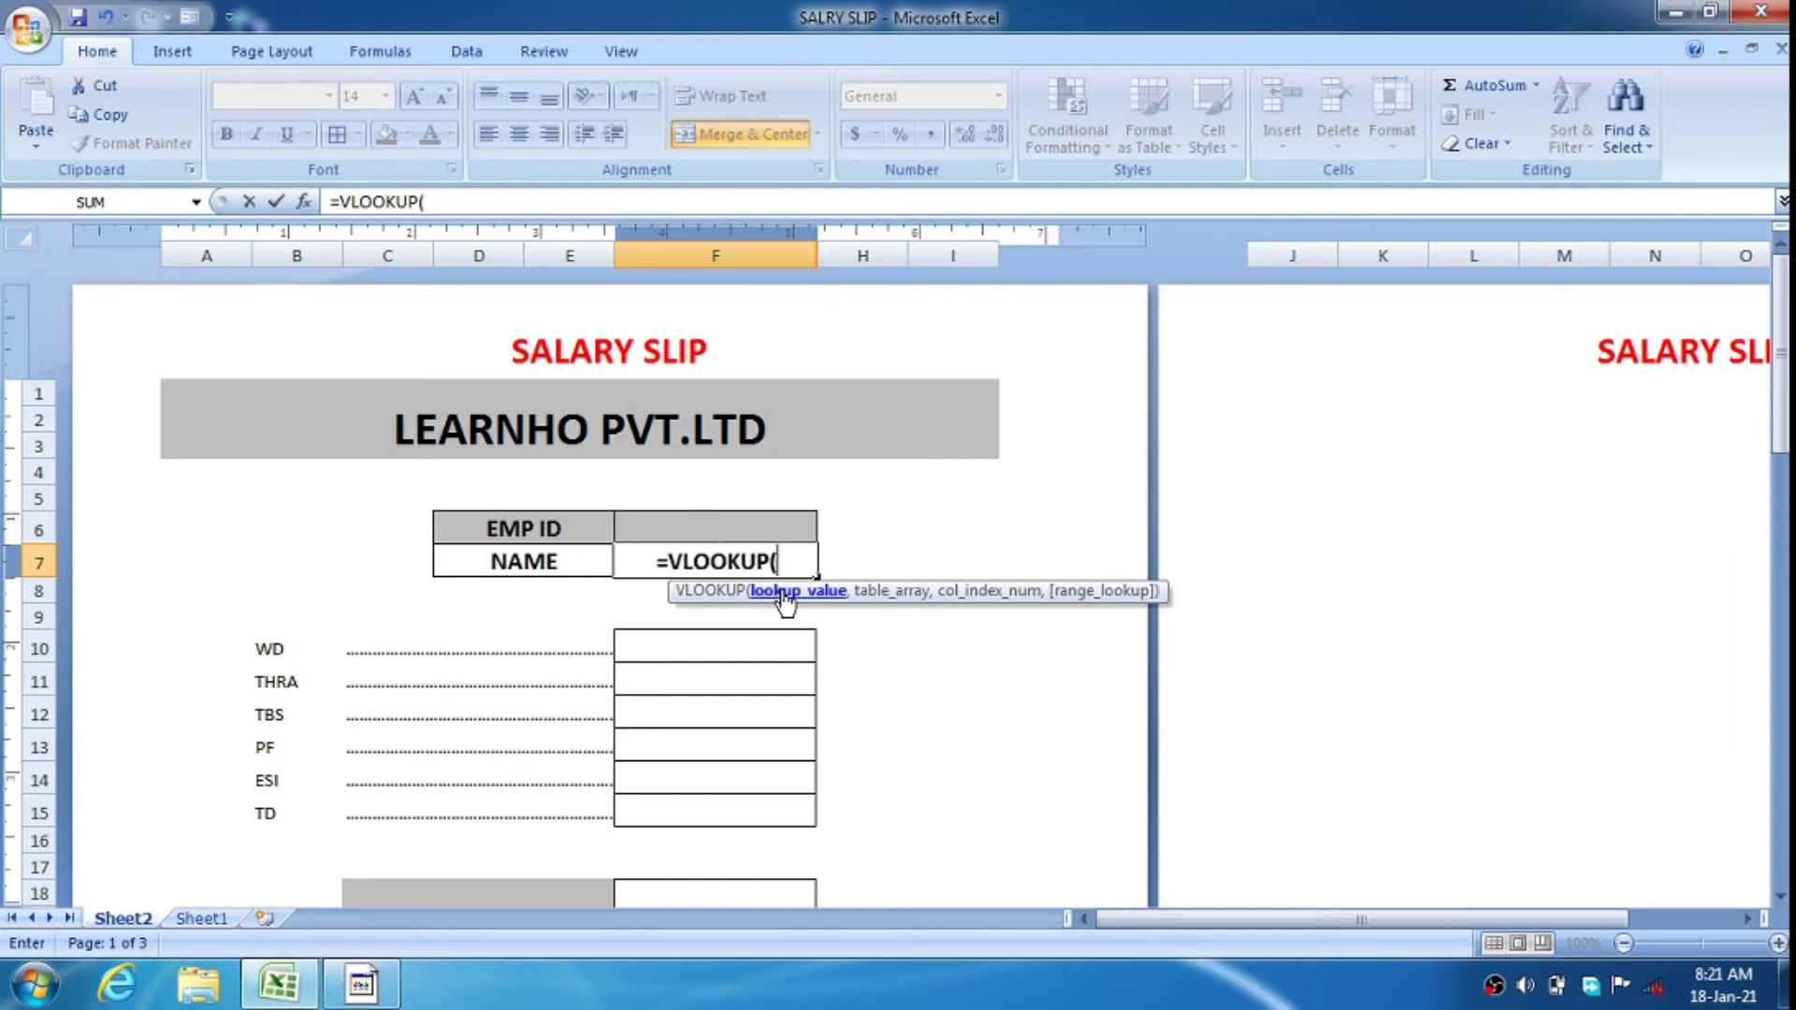
{"action": "left_click", "coordinate": [711, 530]}
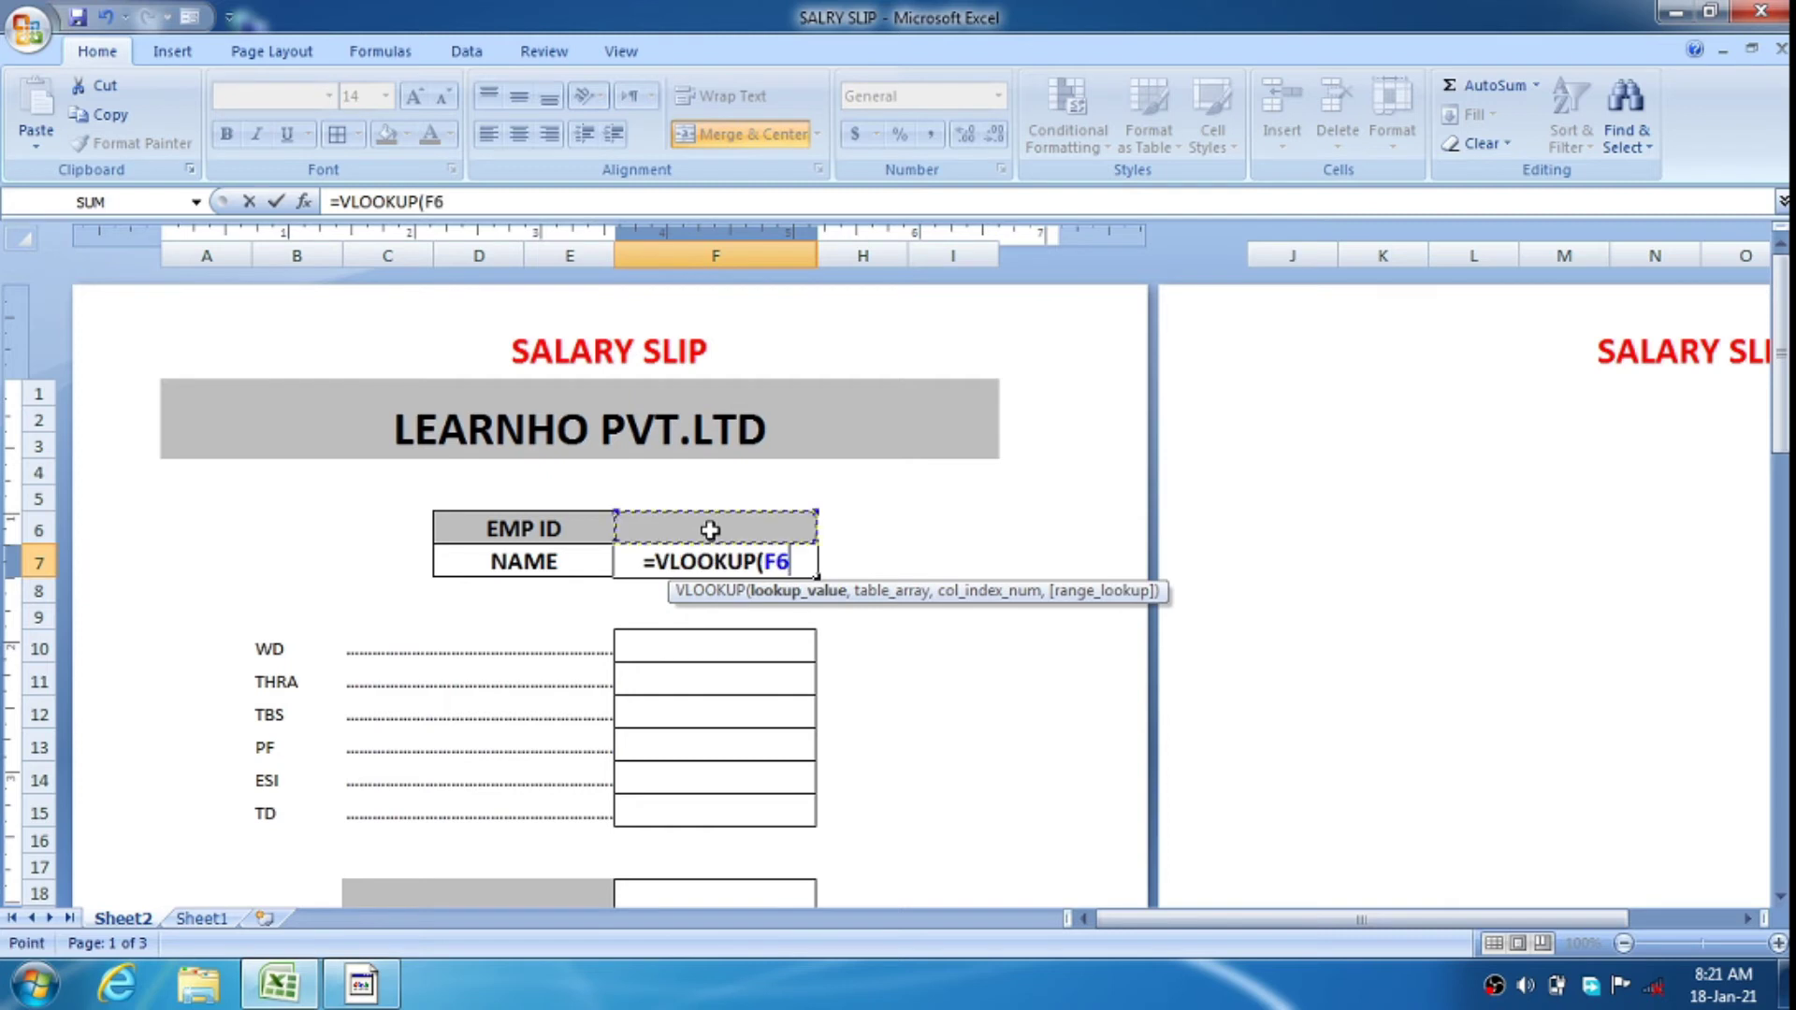
{"action": "type", "text": ","}
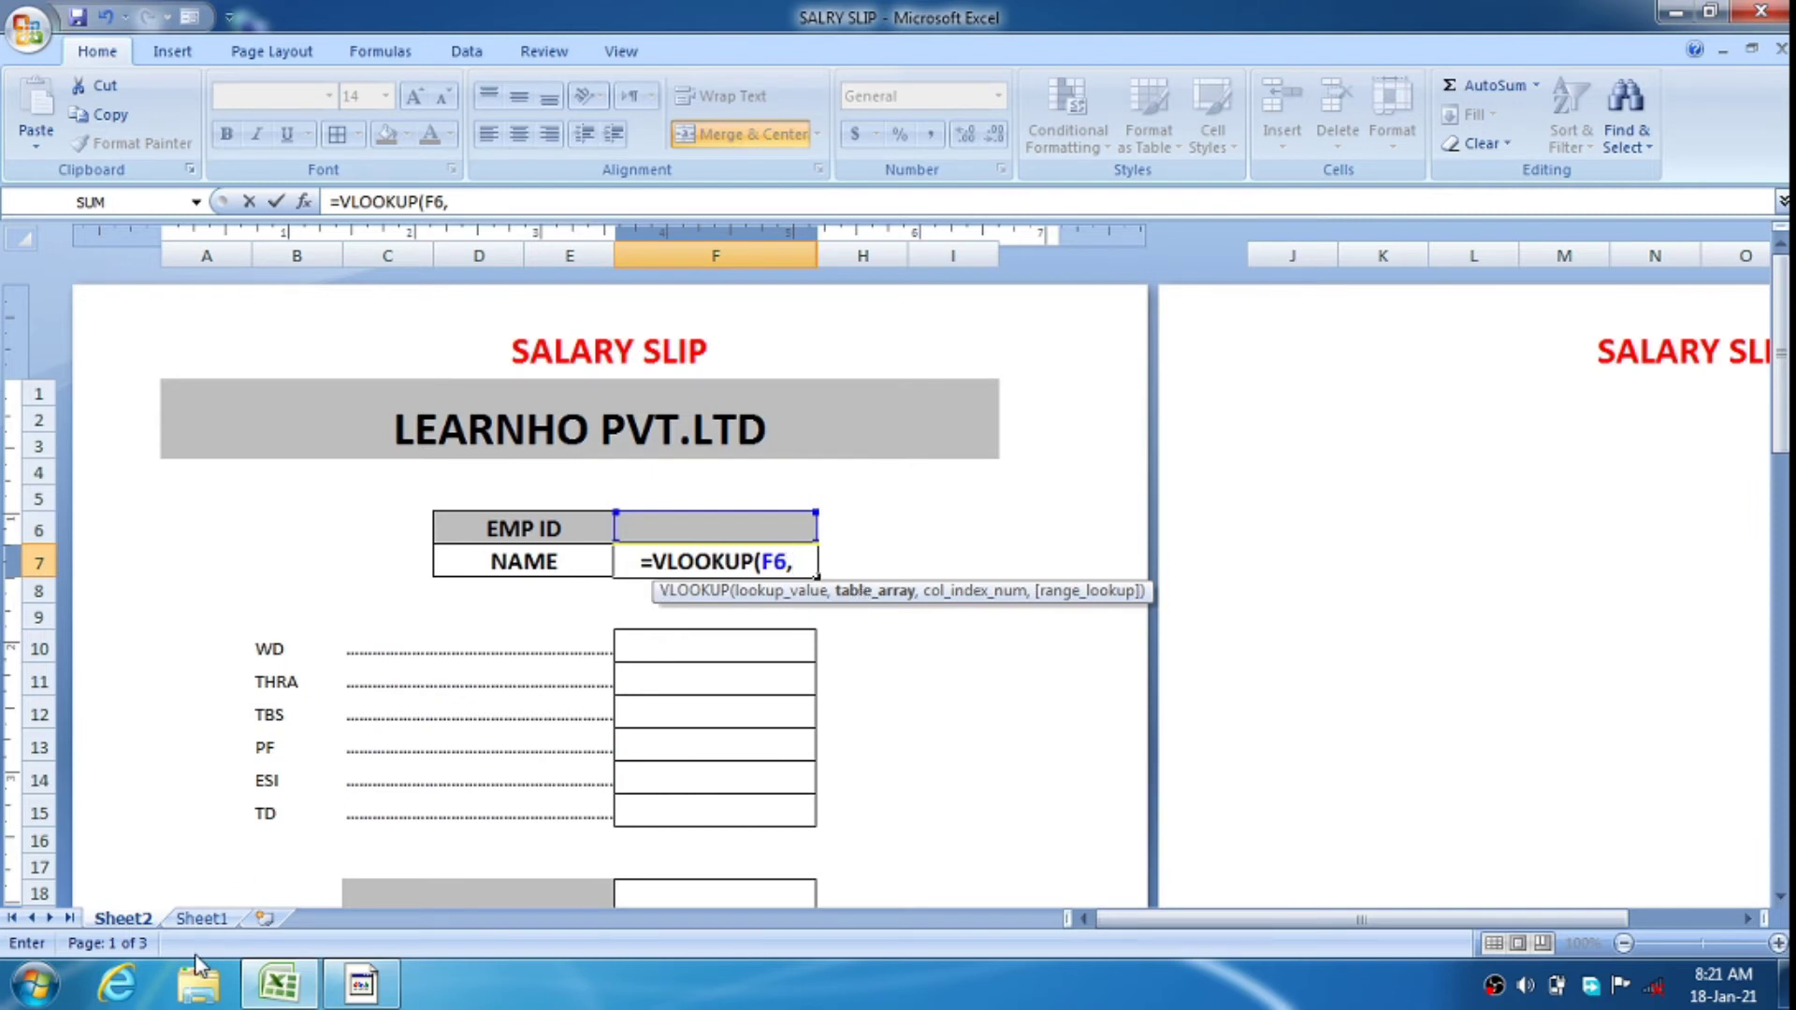
{"action": "left_click", "coordinate": [201, 917]}
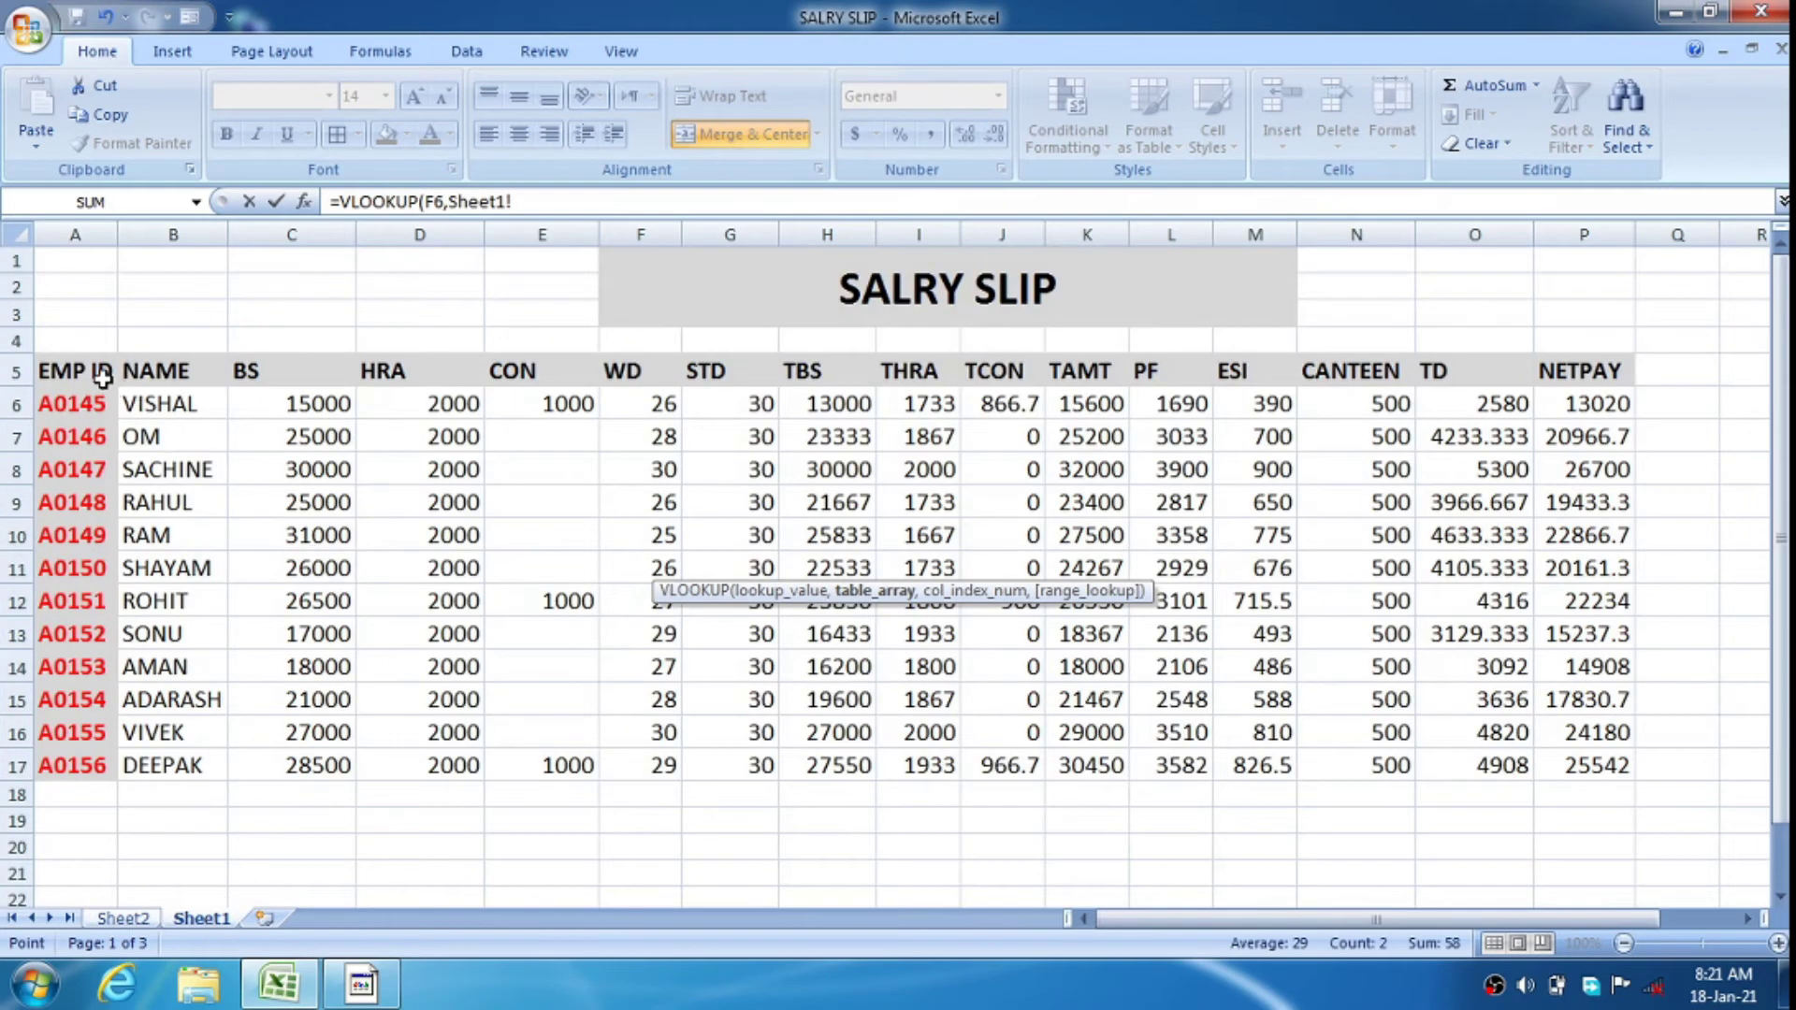
{"action": "left_click_drag", "start_coordinate": [97, 372], "coordinate": [1580, 750]}
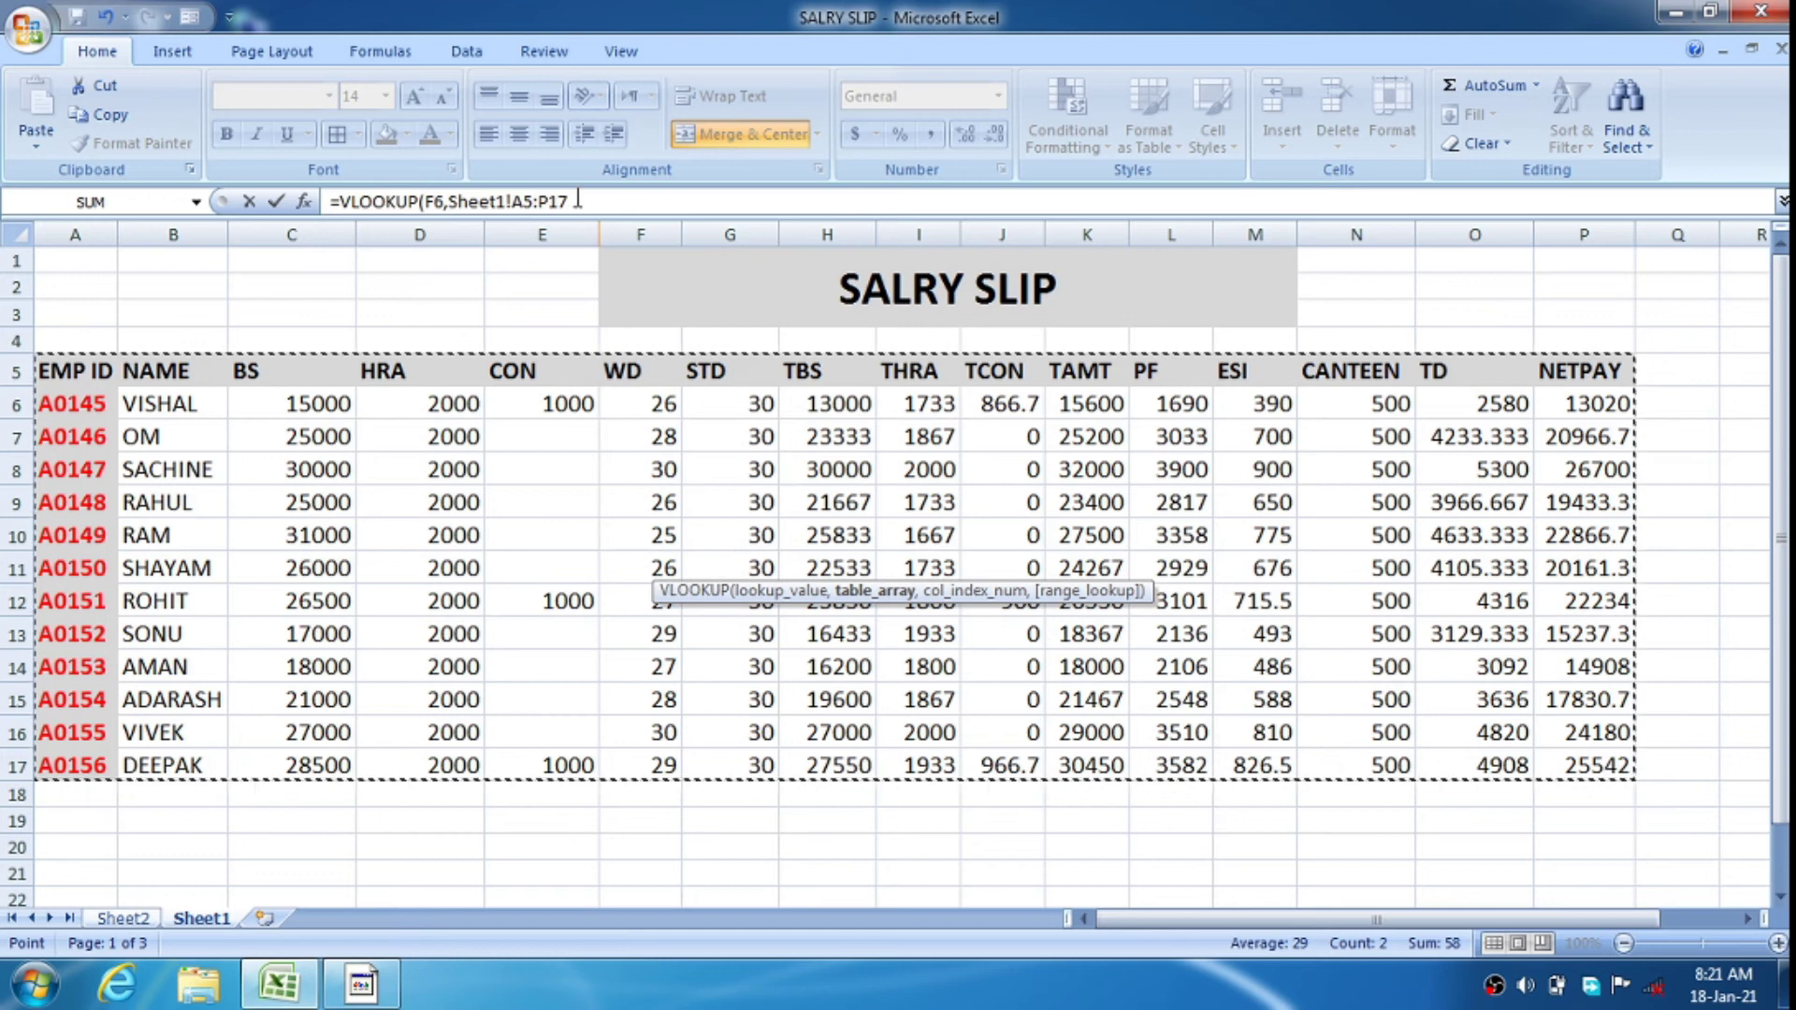
{"action": "left_click", "coordinate": [579, 199]}
{"action": "type", "text": ","}
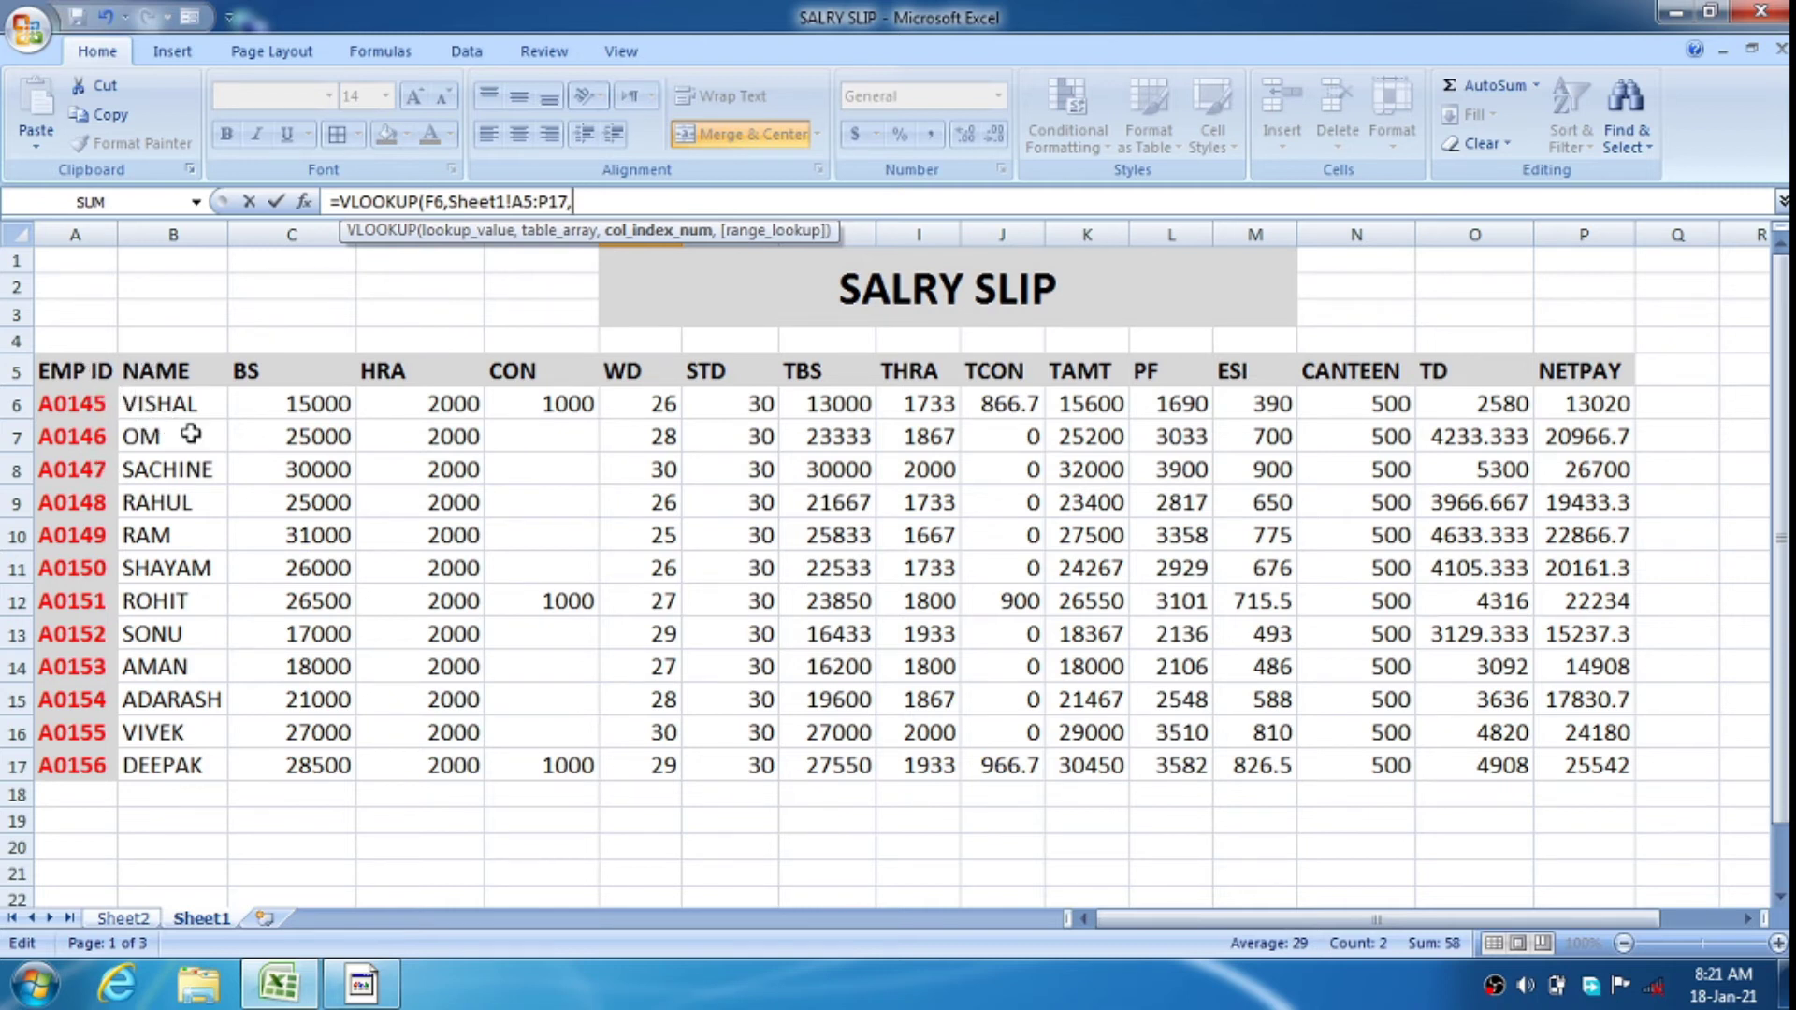
{"action": "type", "text": ",0)"}
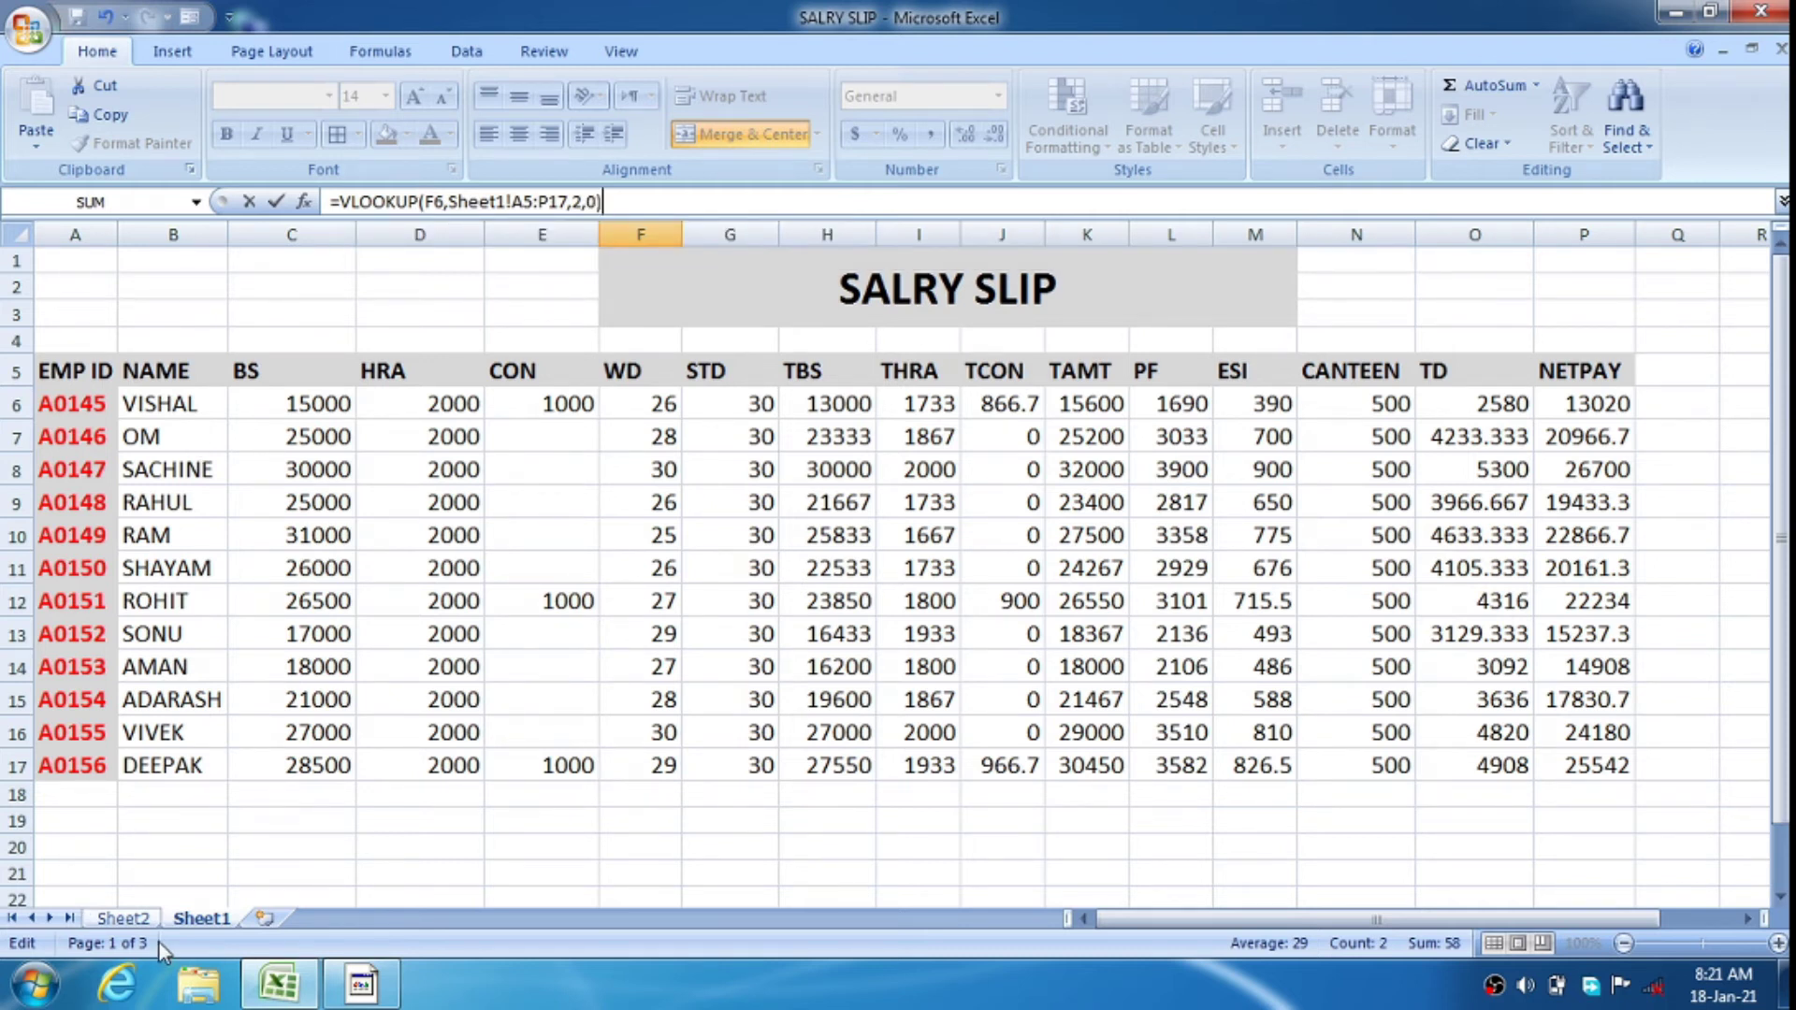
{"action": "key", "text": "Return"}
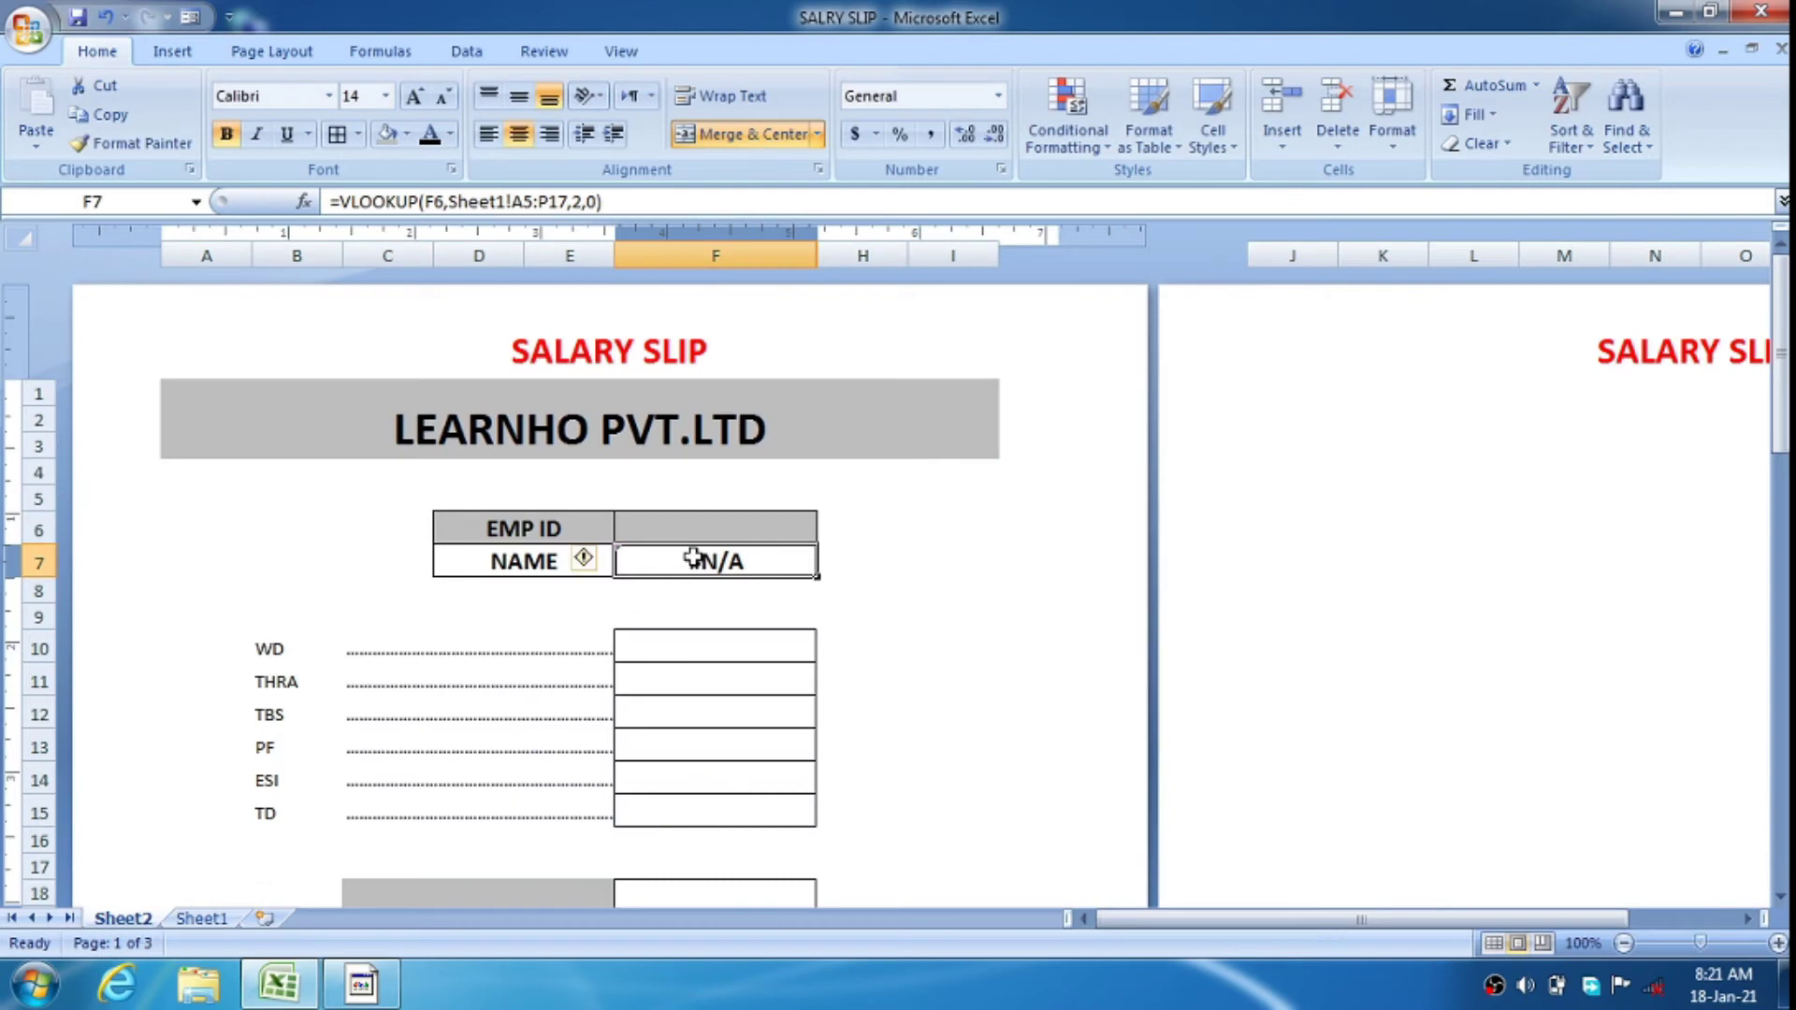
Enter EMP ID A0146 in F6 to test the NAME lookup
{"action": "left_click", "coordinate": [708, 529]}
{"action": "left_click", "coordinate": [725, 563]}
{"action": "left_click", "coordinate": [725, 524]}
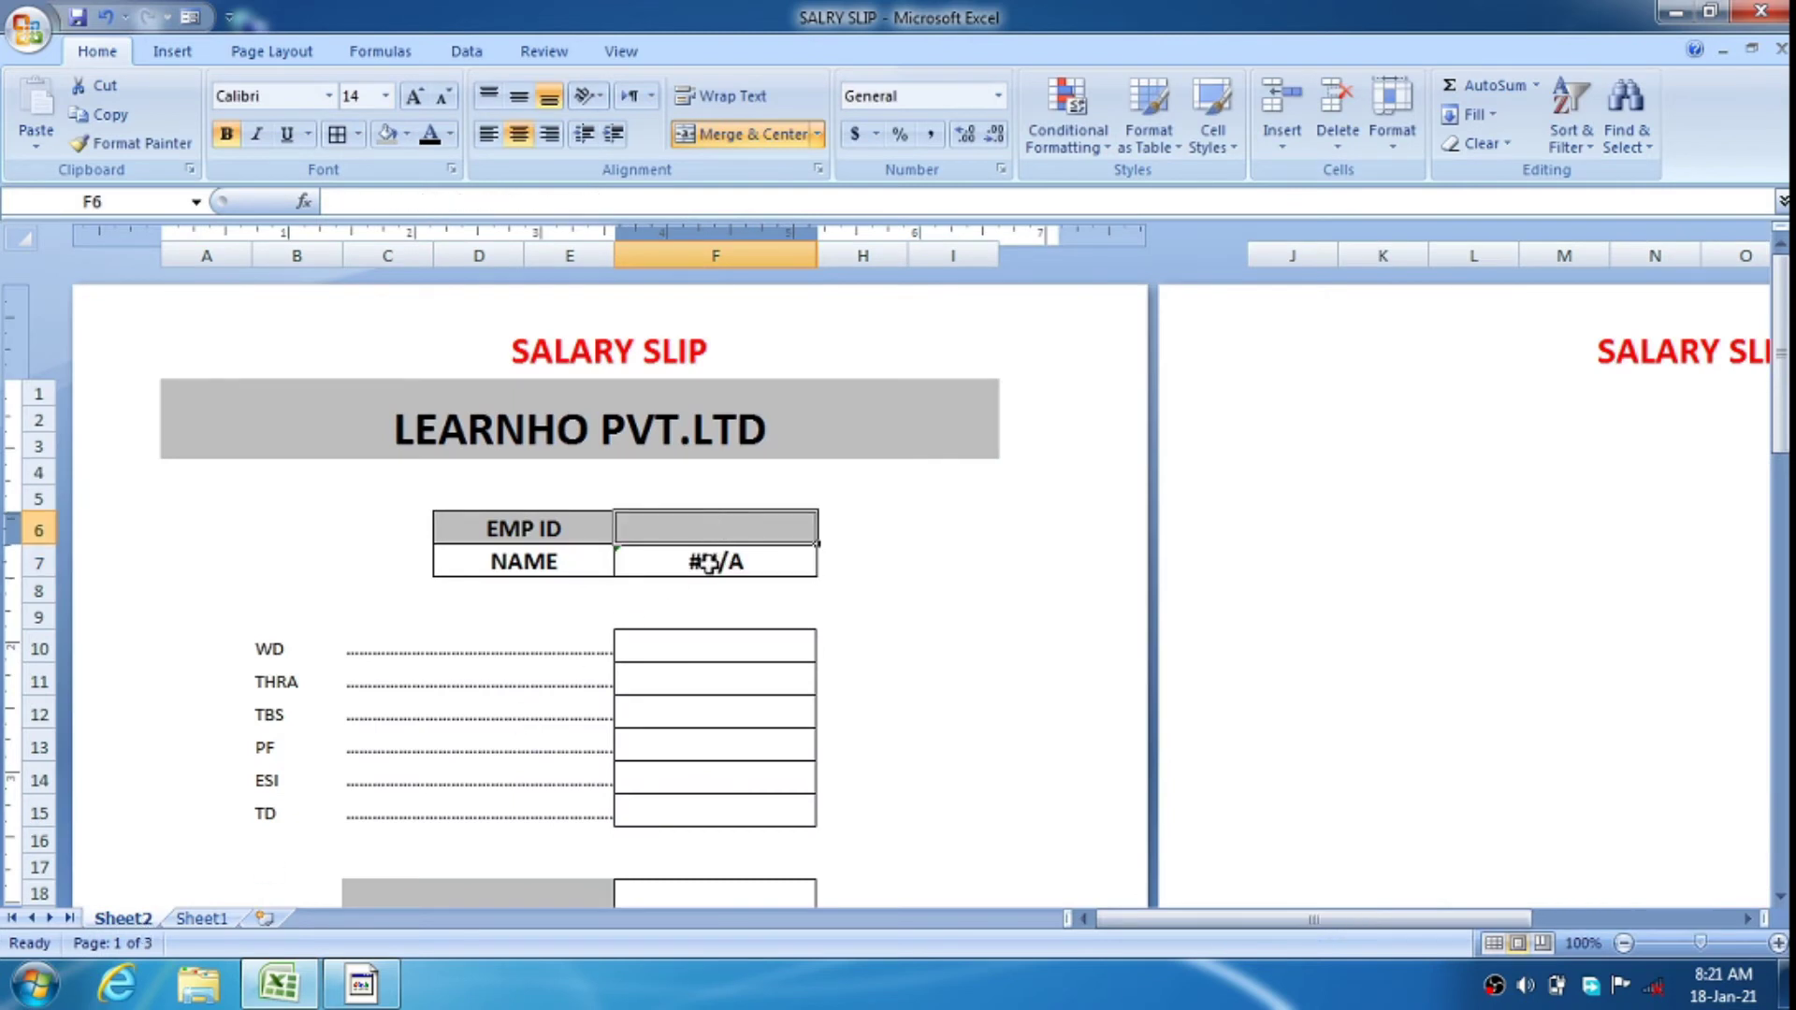
{"action": "left_click", "coordinate": [697, 559]}
{"action": "left_click", "coordinate": [701, 533]}
{"action": "left_click", "coordinate": [718, 561]}
{"action": "left_click", "coordinate": [717, 532]}
{"action": "type", "text": "a"}
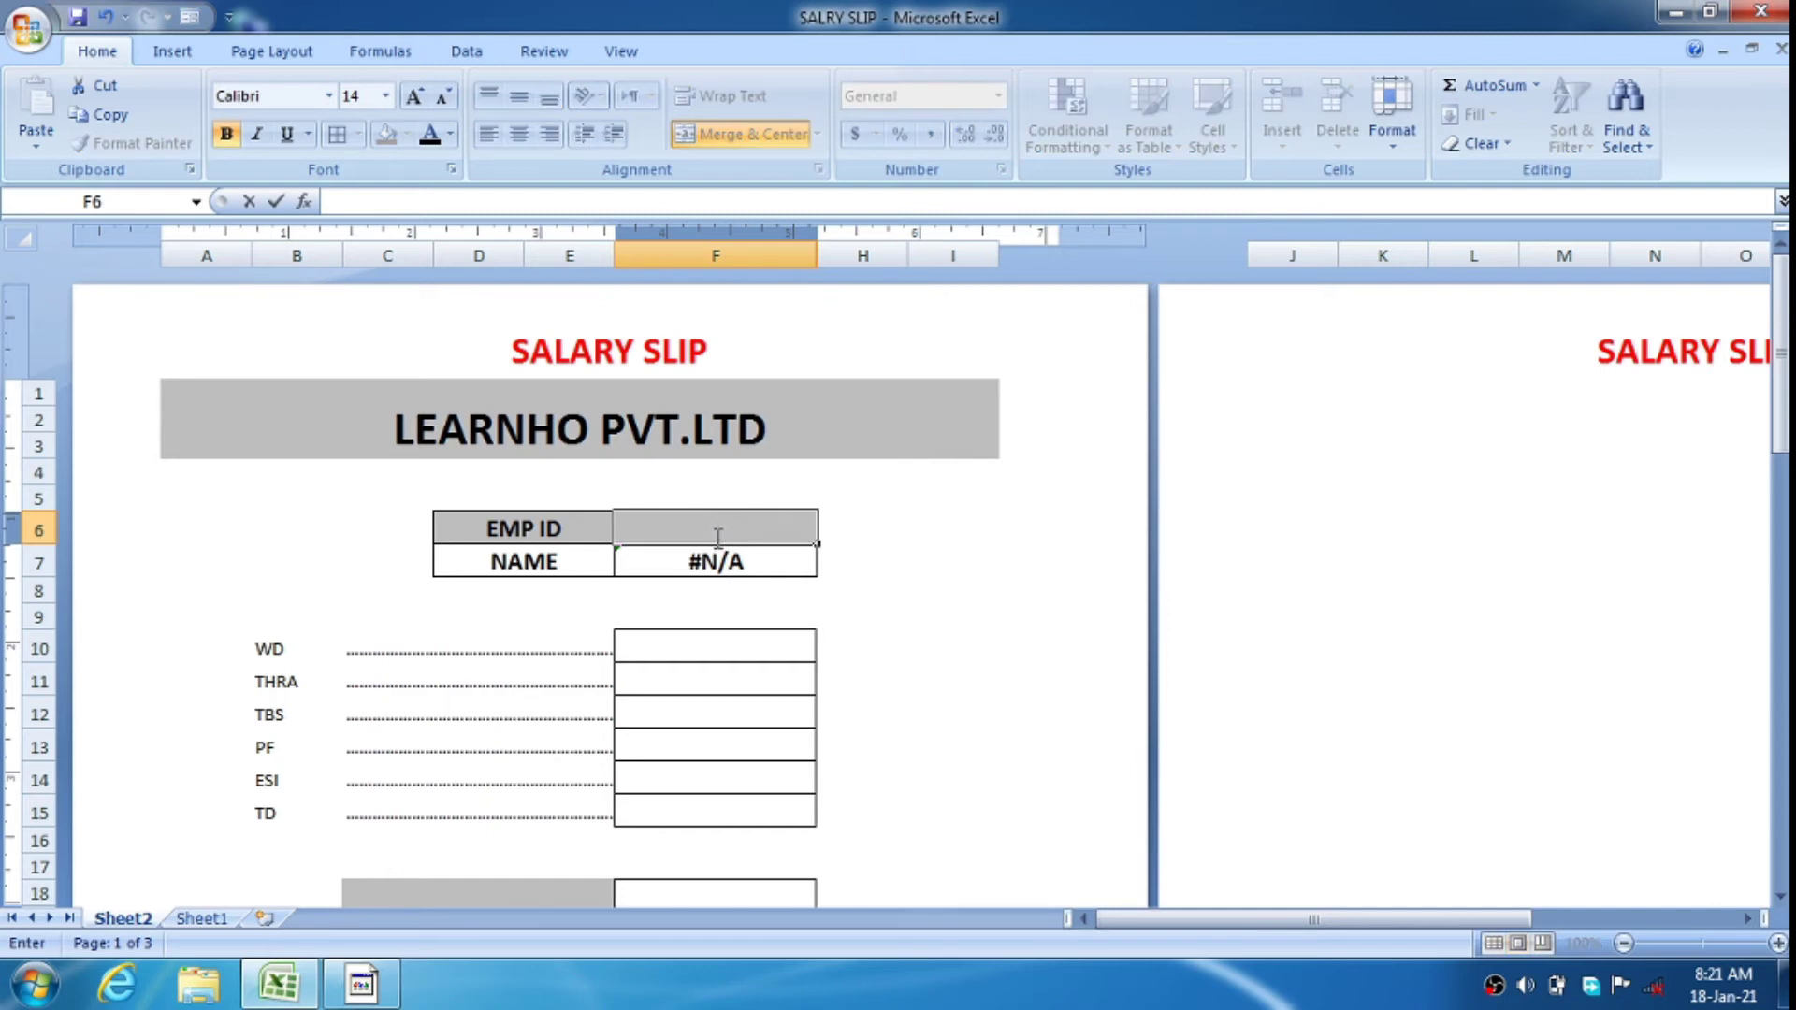
{"action": "type", "text": "01465"}
{"action": "key", "text": "BackSpace"}
{"action": "key", "text": "Return"}
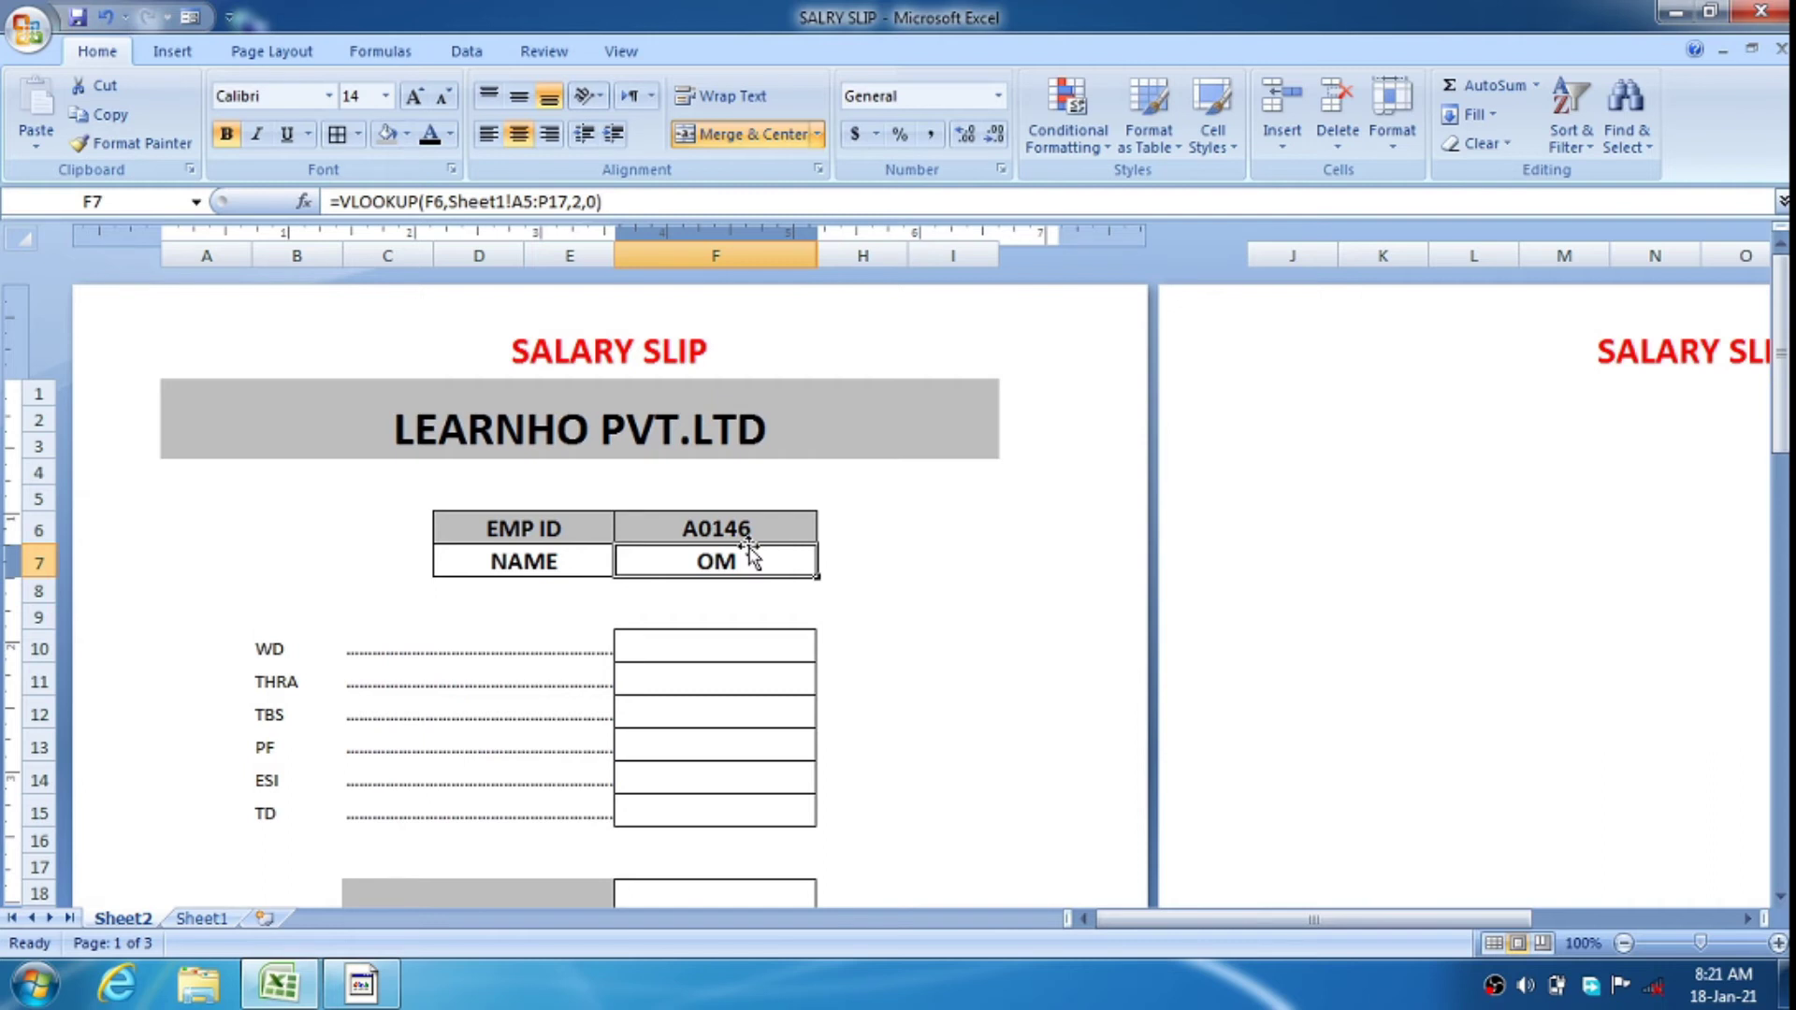
Verify A0146's name on Sheet1, then change the EMP ID to A0150
{"action": "left_click", "coordinate": [196, 918]}
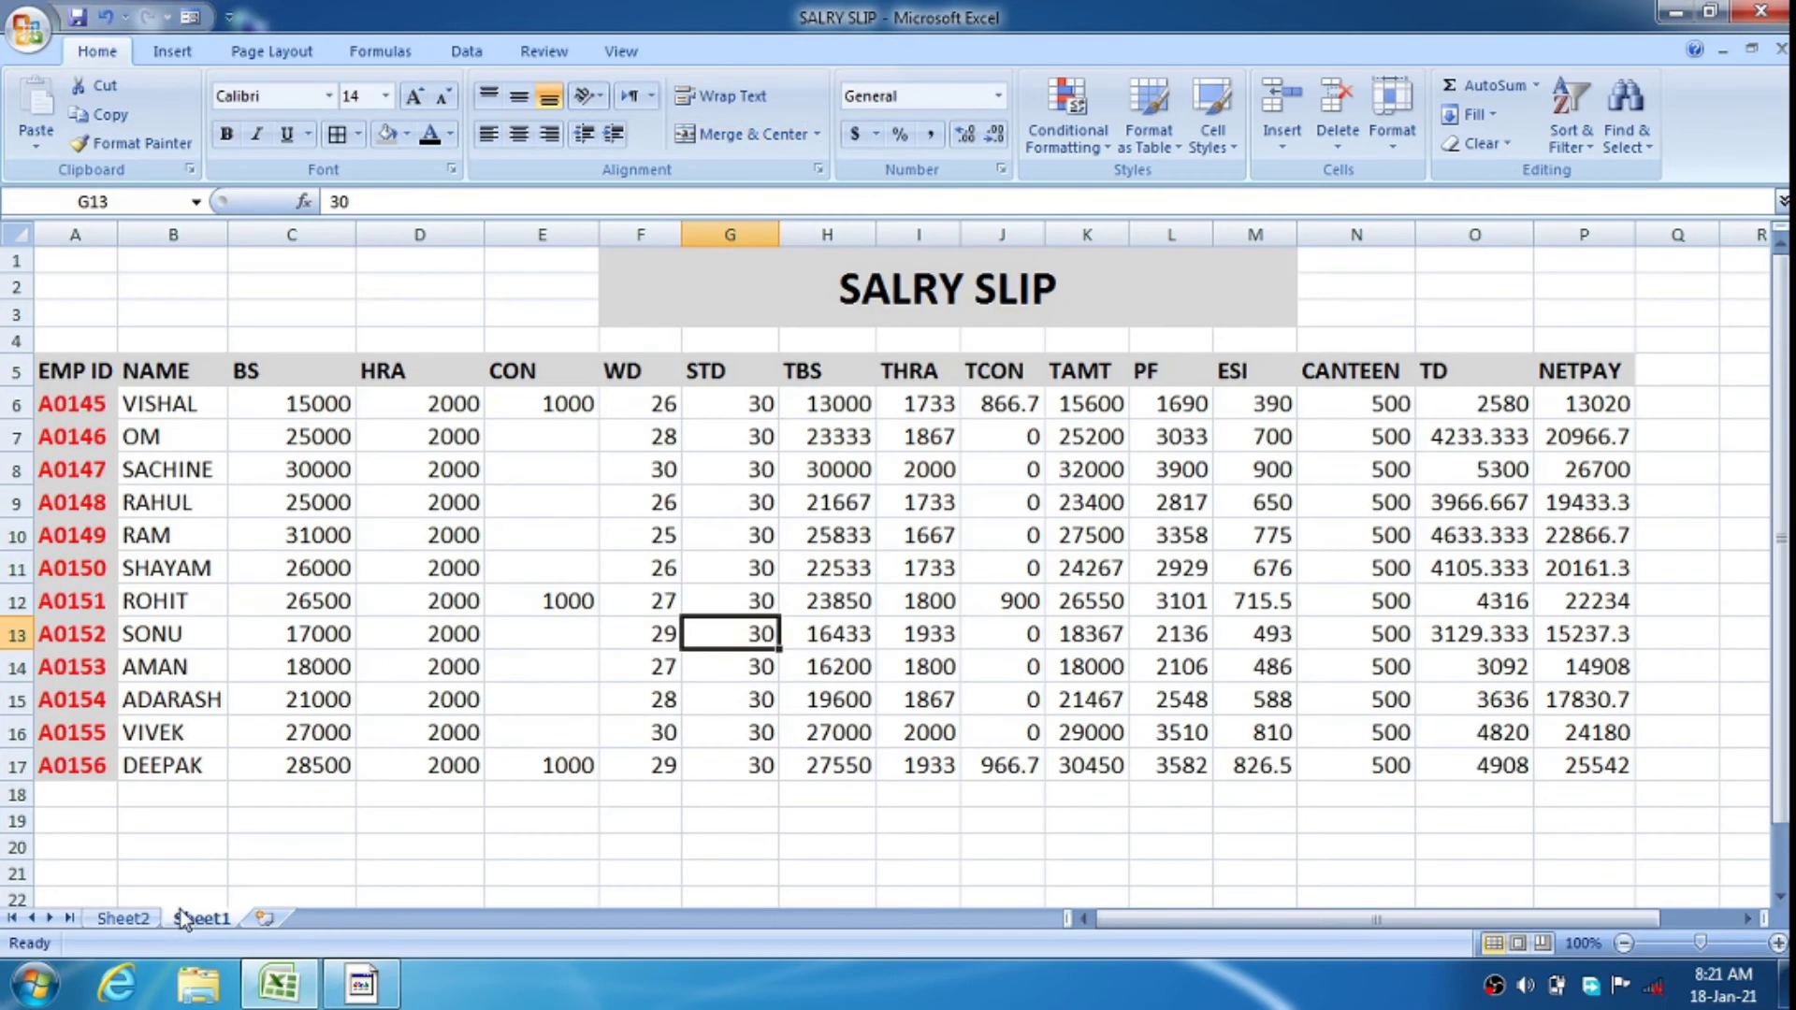
{"action": "left_click", "coordinate": [97, 478]}
{"action": "left_click", "coordinate": [131, 440]}
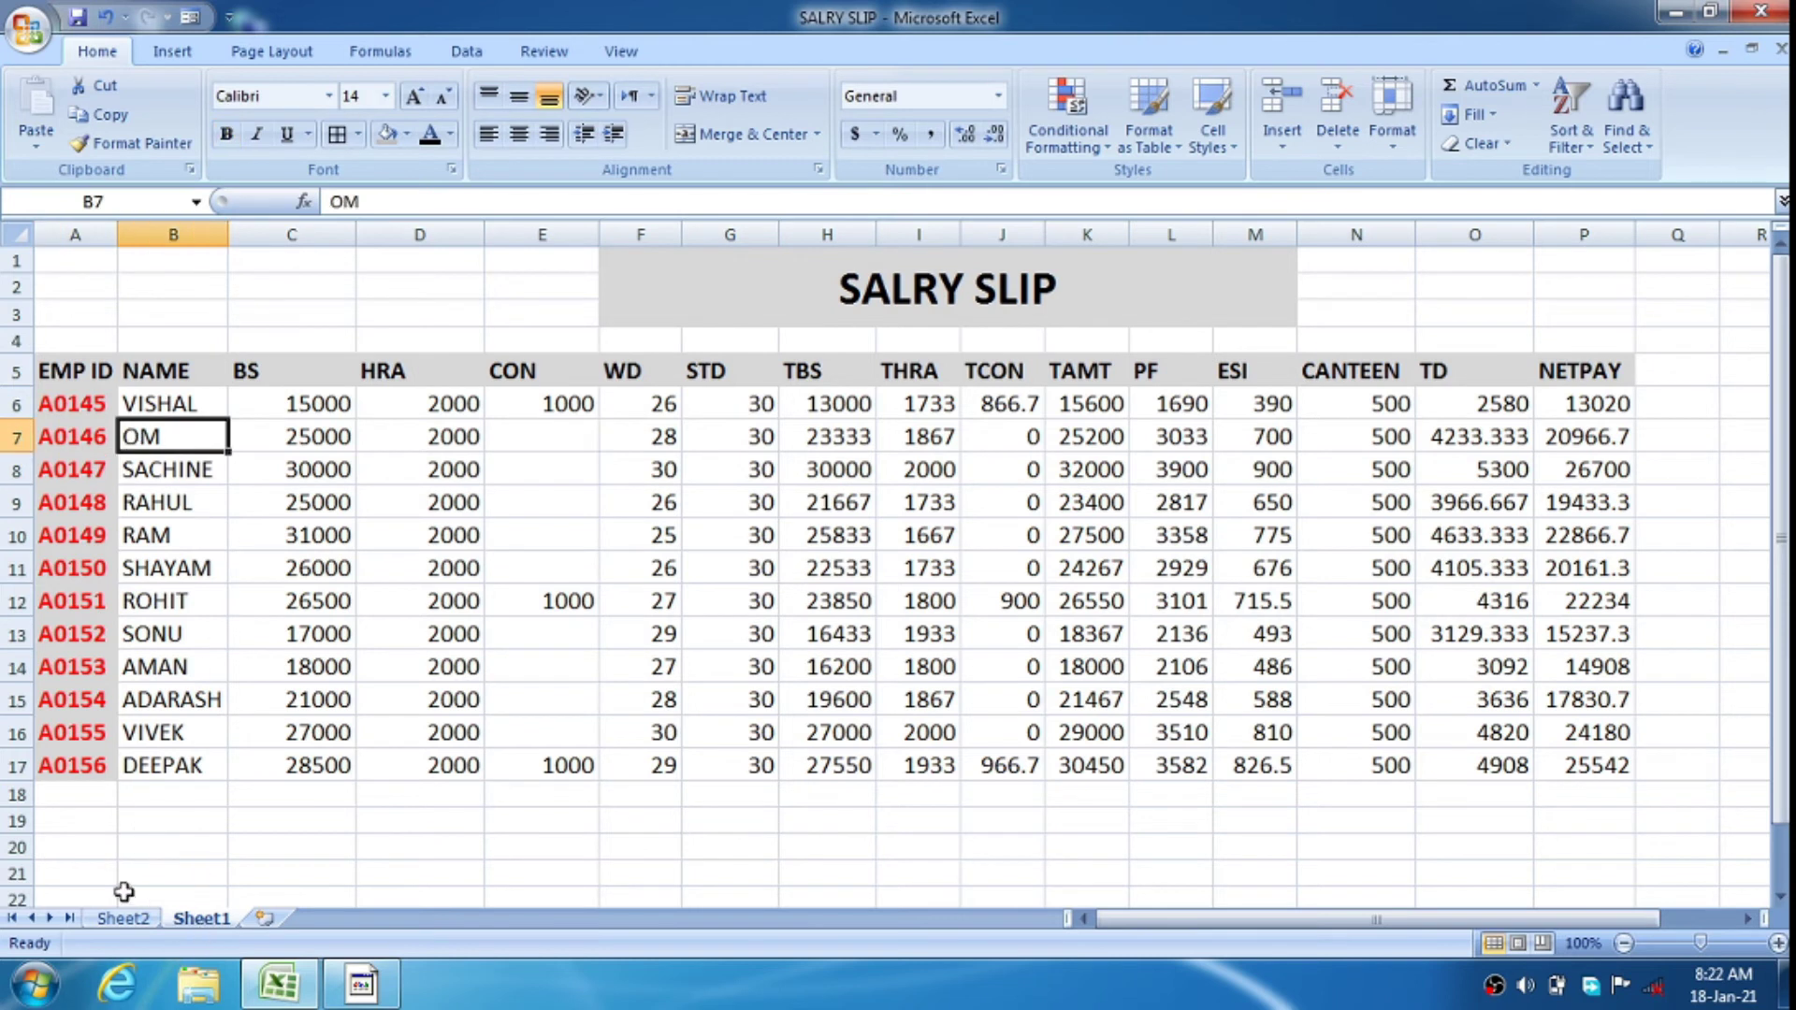
{"action": "left_click", "coordinate": [123, 918]}
{"action": "double_click", "coordinate": [748, 524]}
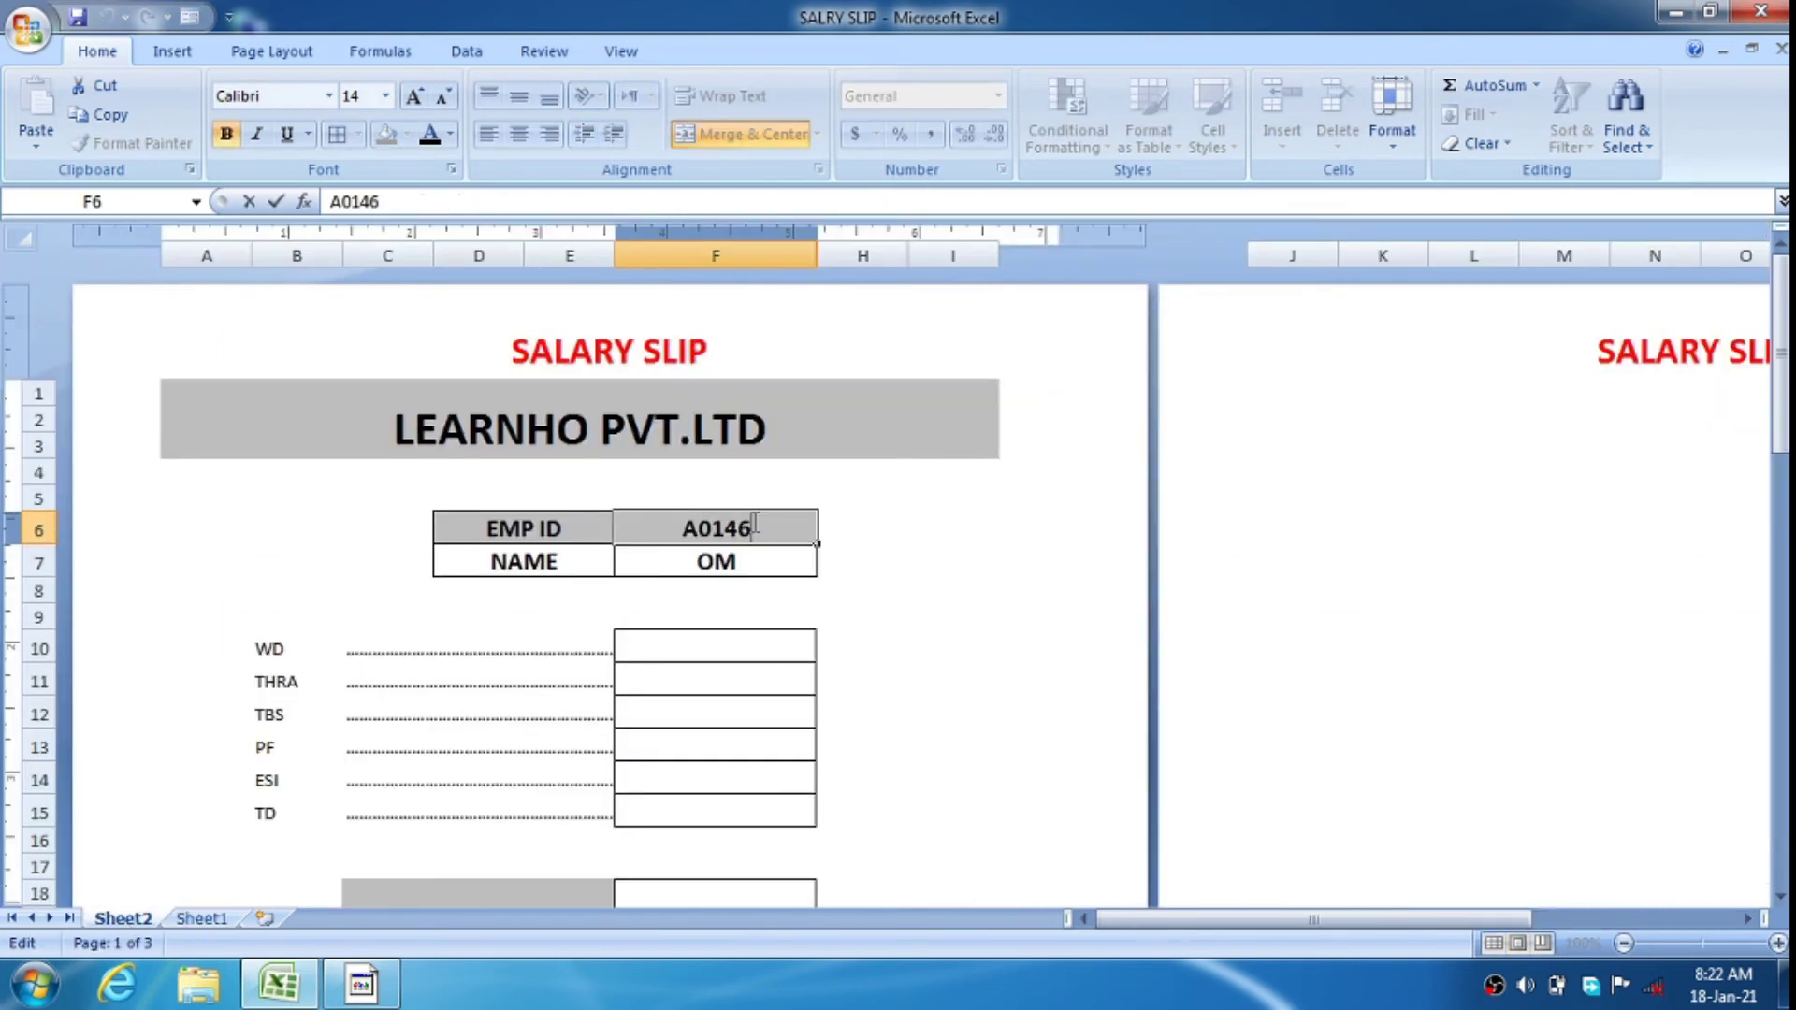
{"action": "key", "text": "BackSpace"}
{"action": "key", "text": "BackSpace"}
{"action": "type", "text": "50"}
{"action": "key", "text": "Return"}
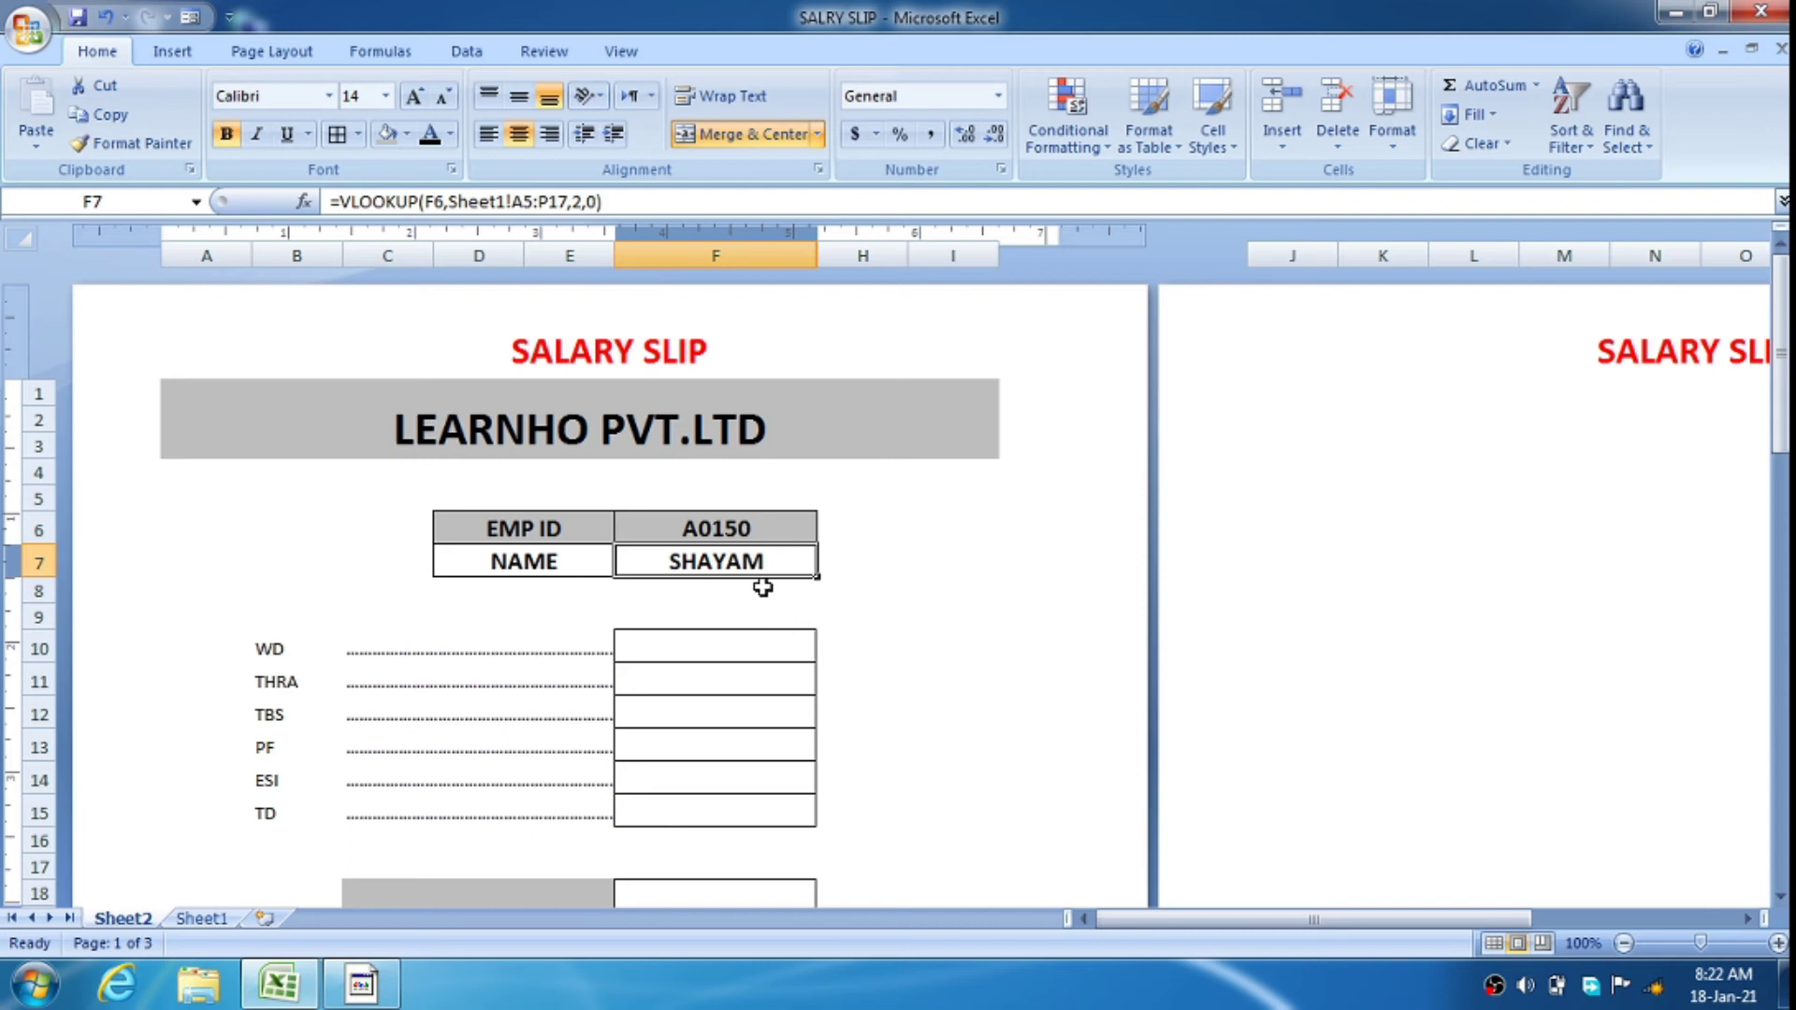
Copy the NAME cell's VLOOKUP formula text from the formula bar
{"action": "scroll", "coordinate": [753, 667], "scroll_direction": "down", "scroll_amount": 3}
{"action": "scroll", "coordinate": [753, 667], "scroll_direction": "up", "scroll_amount": 1}
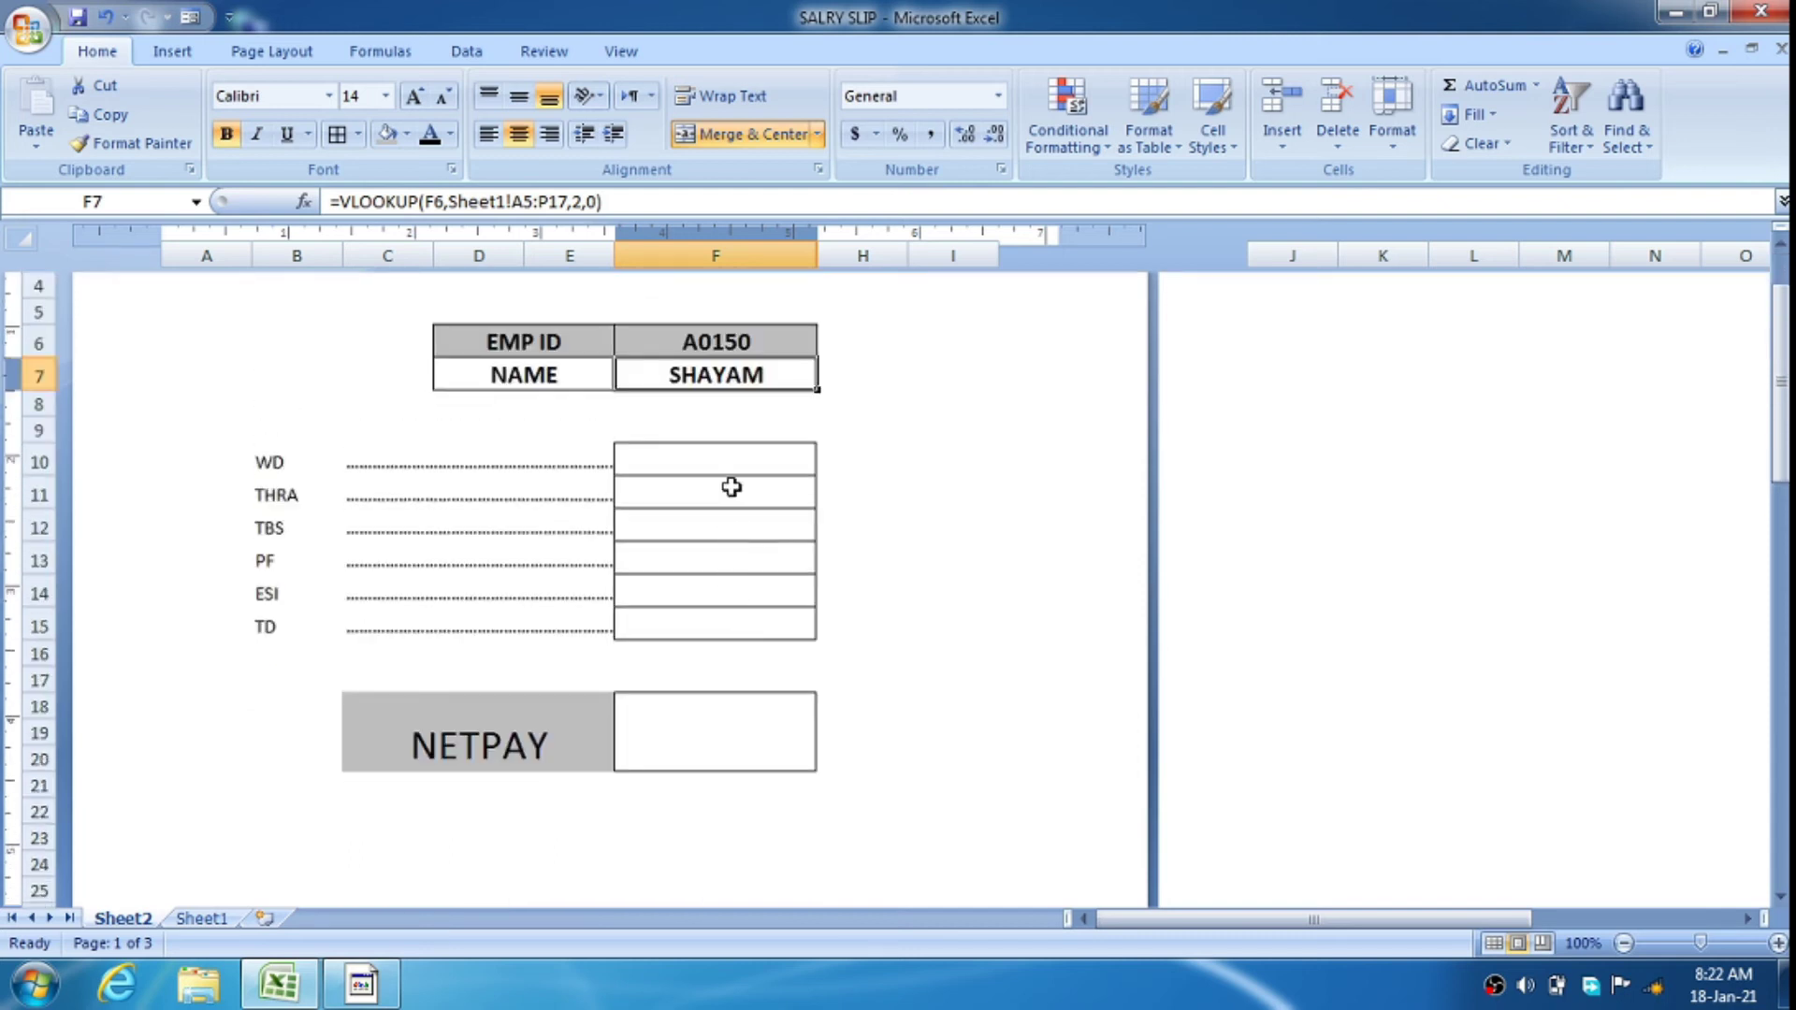
{"action": "scroll", "coordinate": [742, 693], "scroll_direction": "up", "scroll_amount": 1}
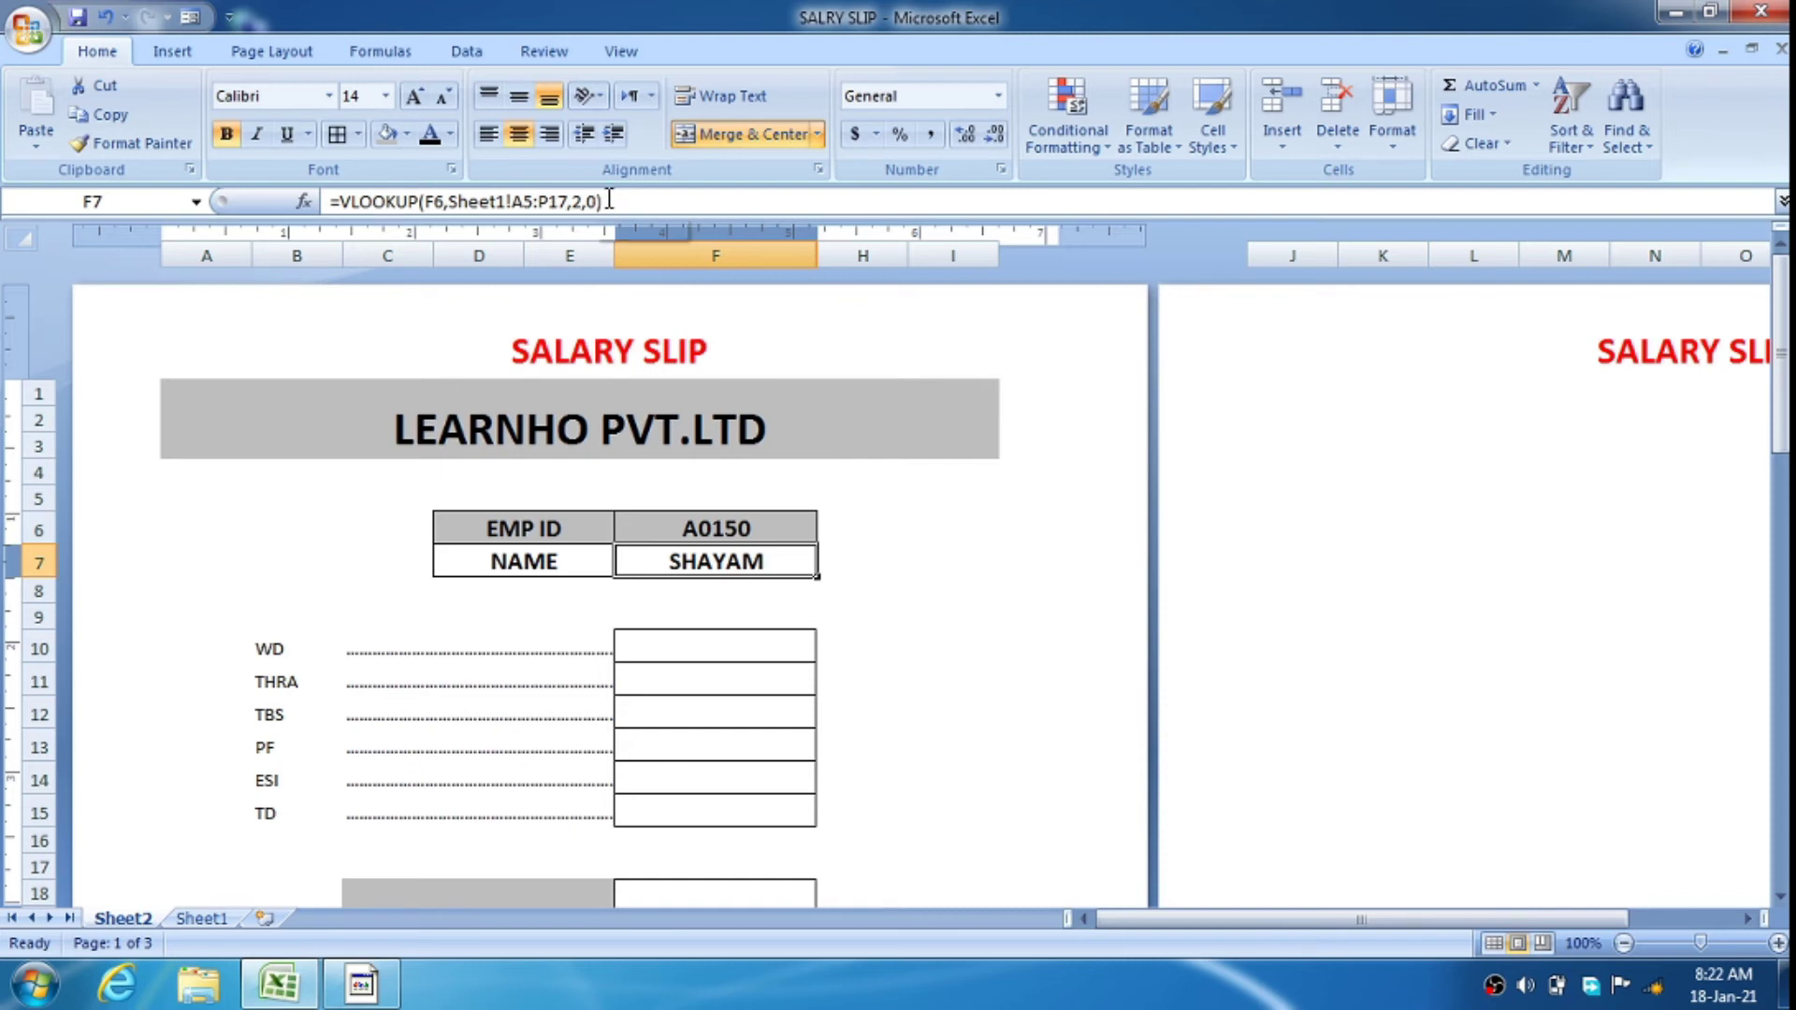
{"action": "left_click_drag", "start_coordinate": [600, 202], "coordinate": [329, 202]}
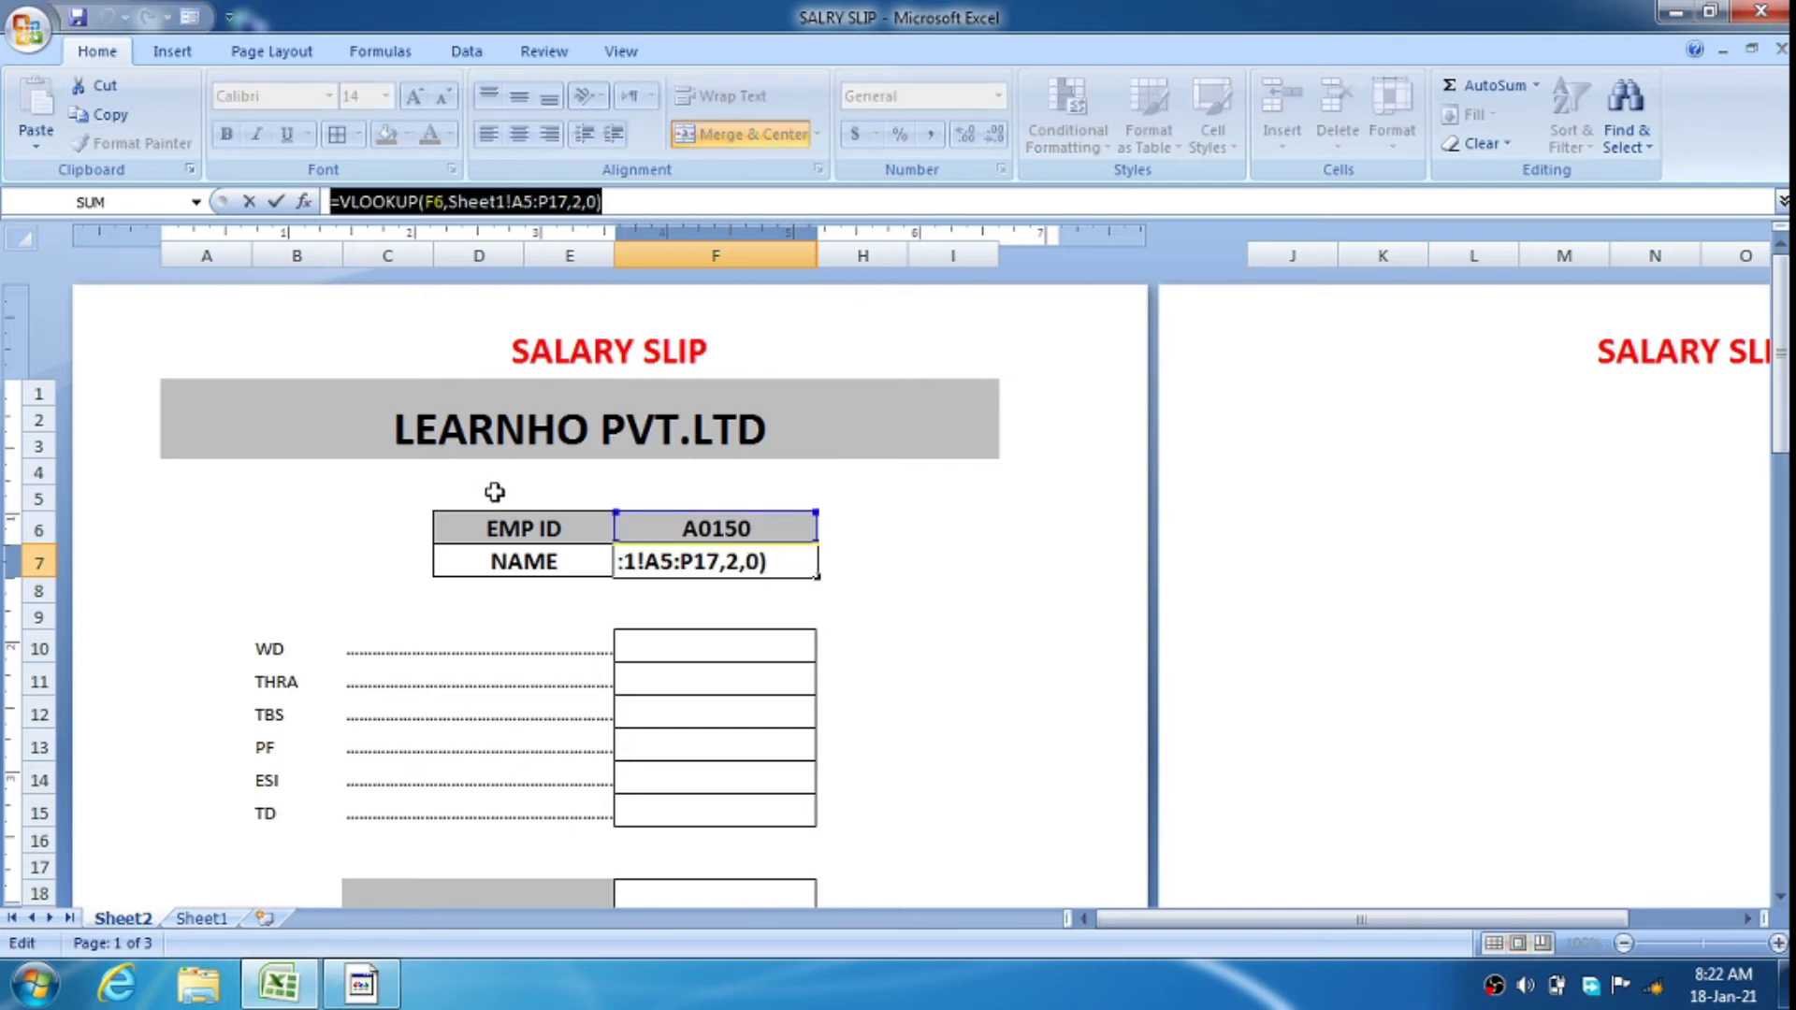
{"action": "key", "text": "ctrl+c"}
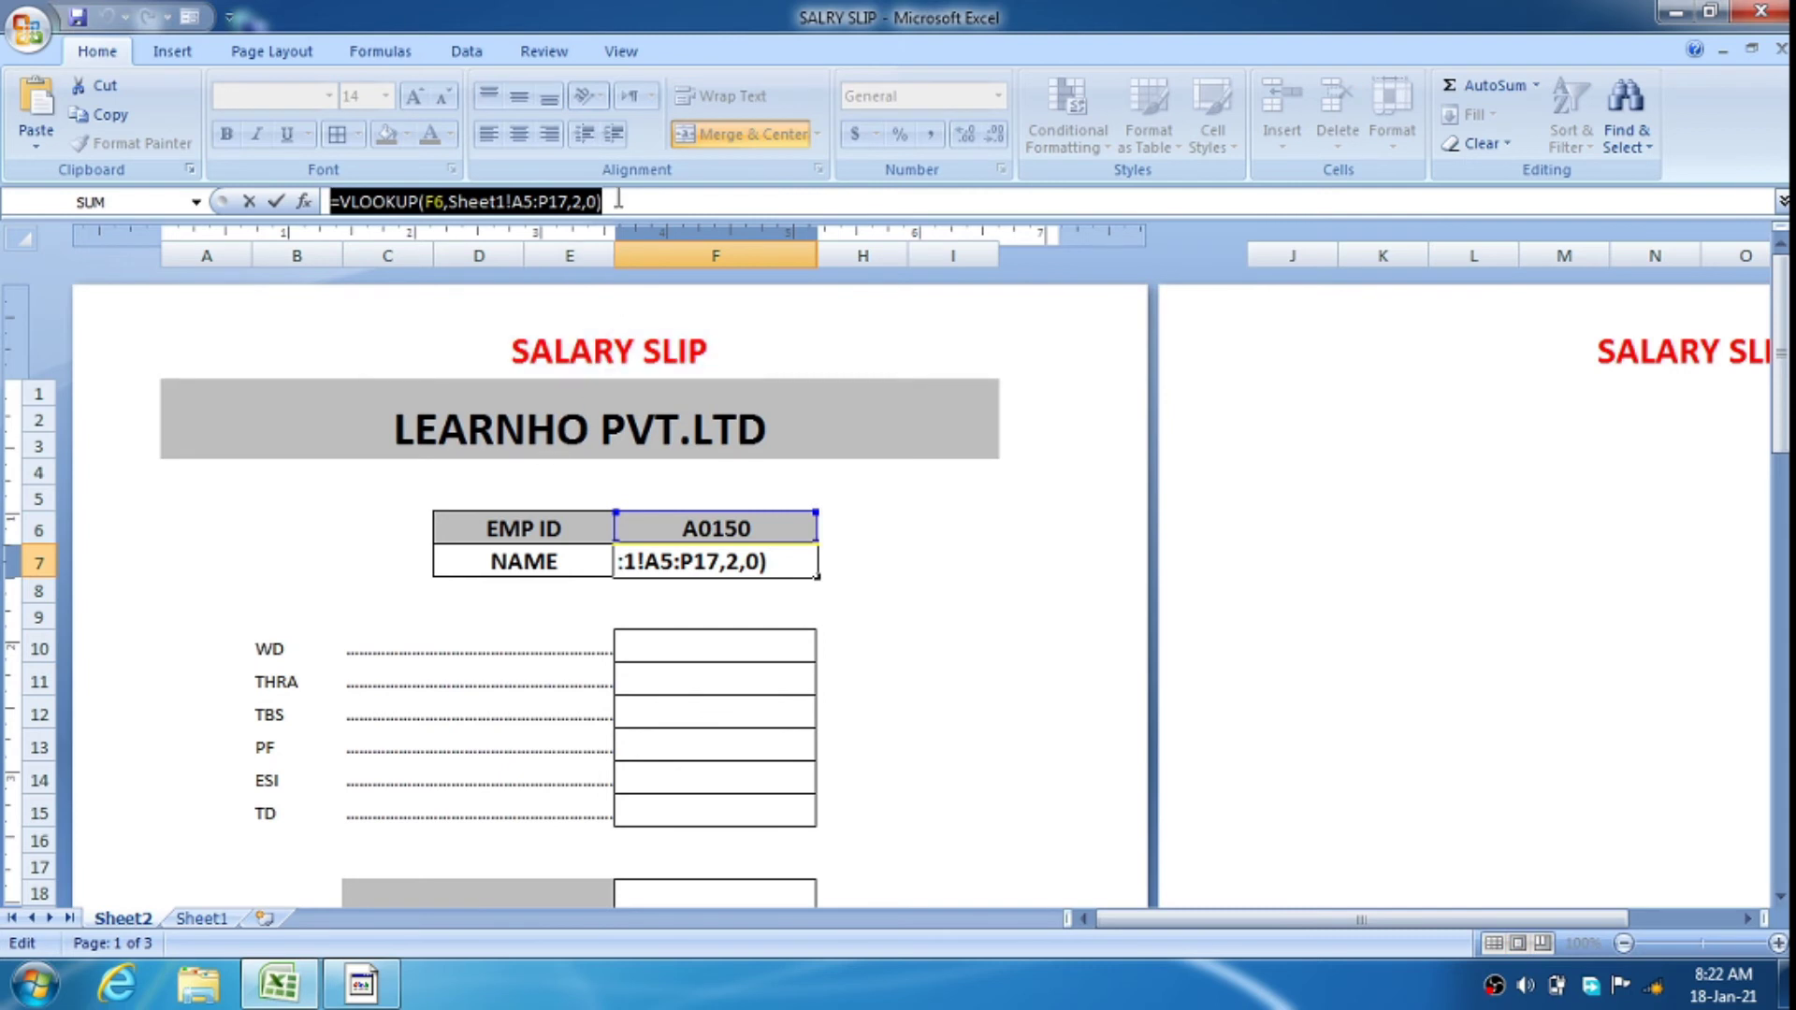
{"action": "left_click", "coordinate": [619, 200]}
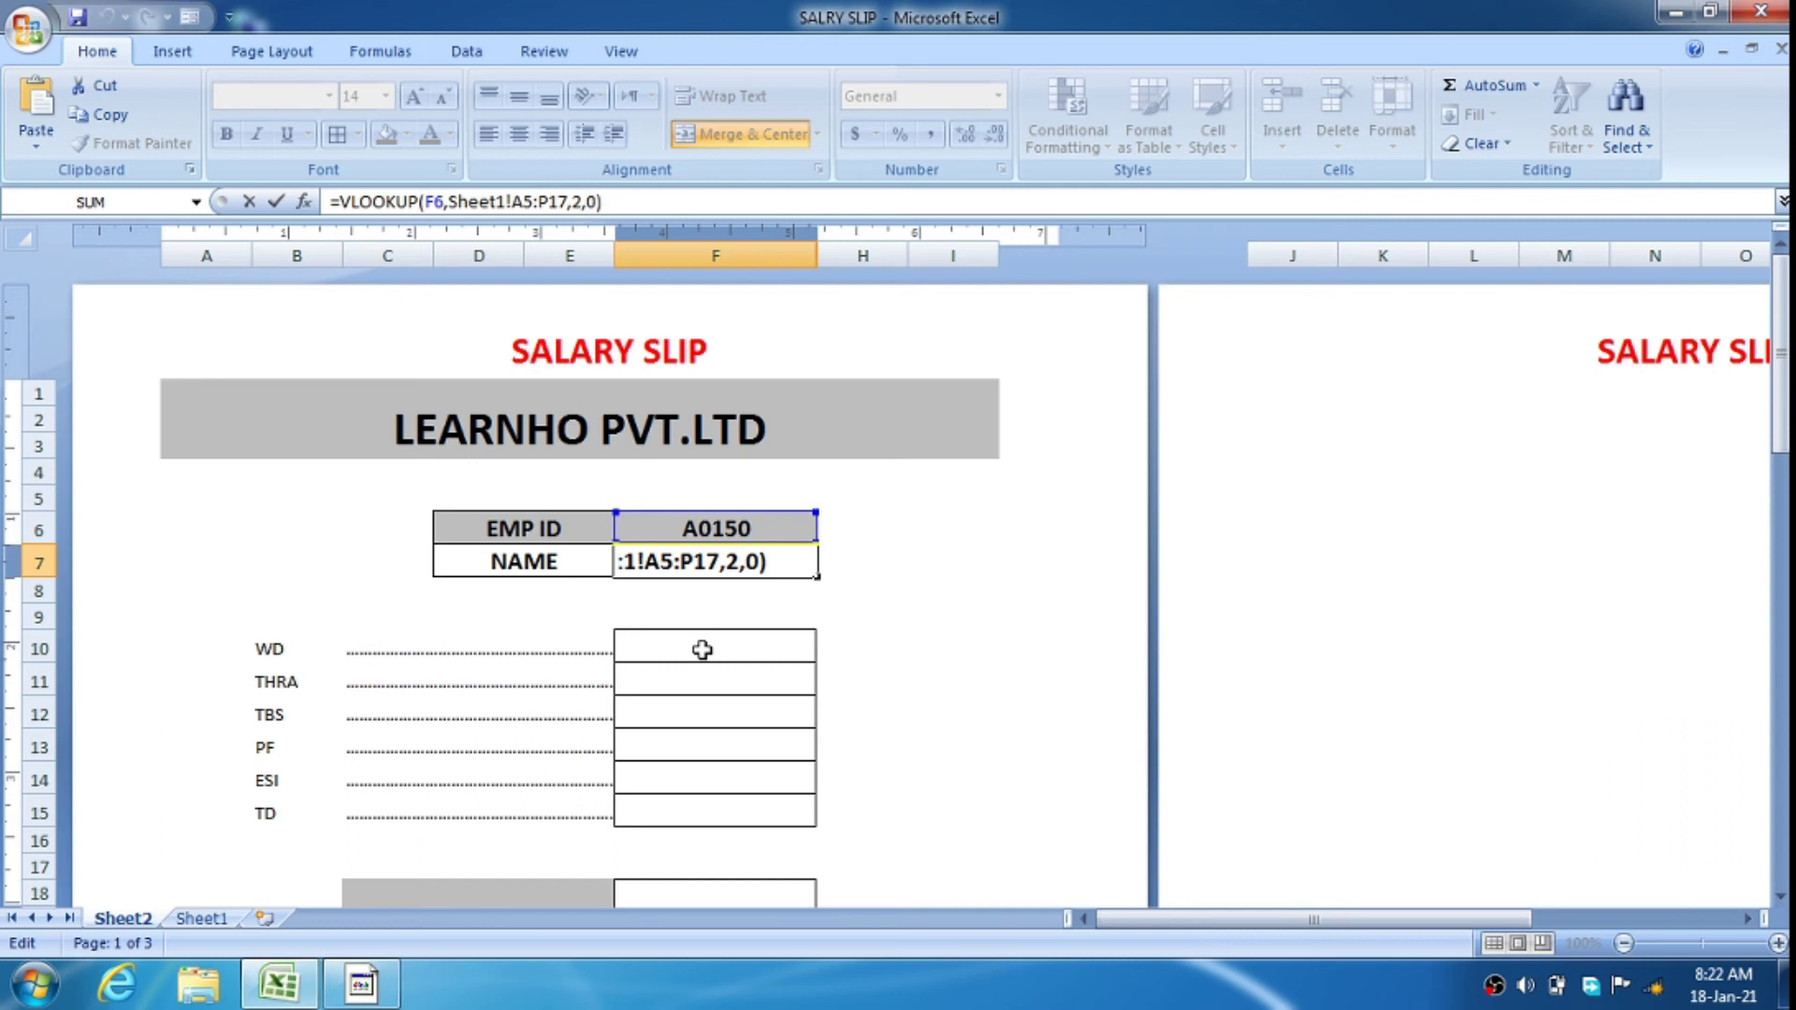
Paste the lookup formula into the WD, THRA, TBS, PF, ESI and TD cells F10:F15
{"action": "left_click", "coordinate": [703, 649]}
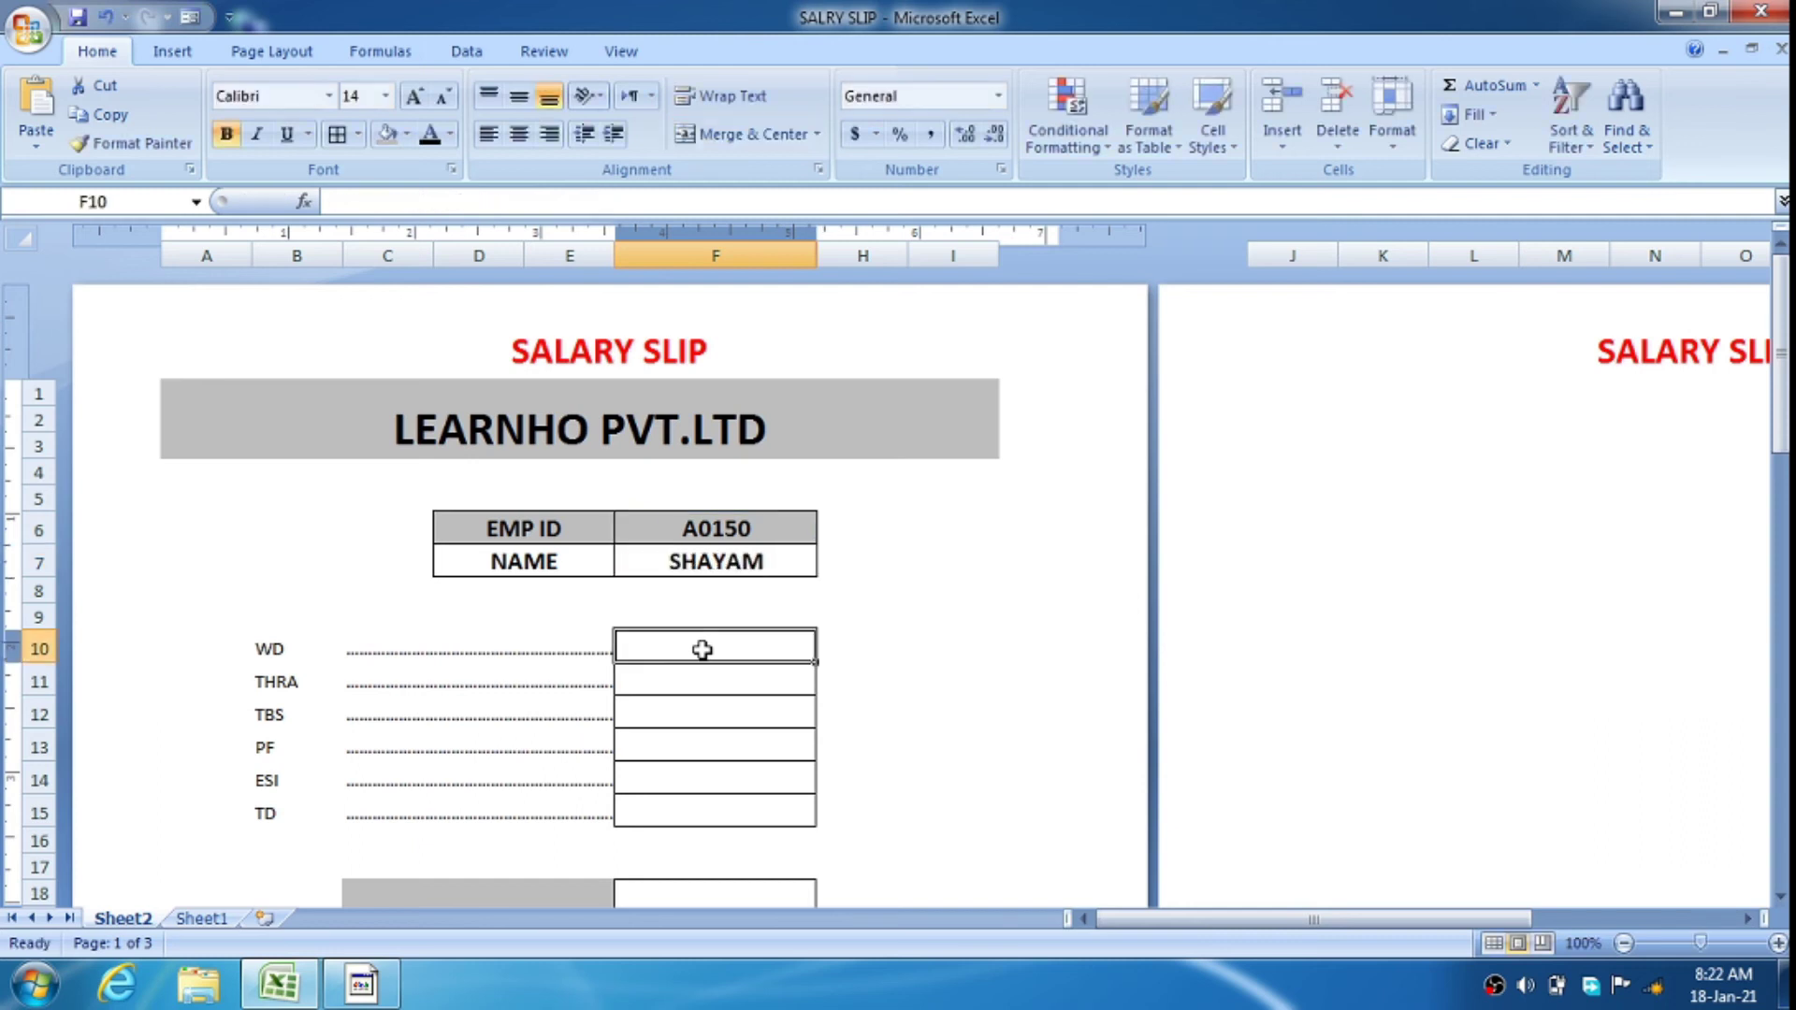
{"action": "key", "text": "ctrl+v"}
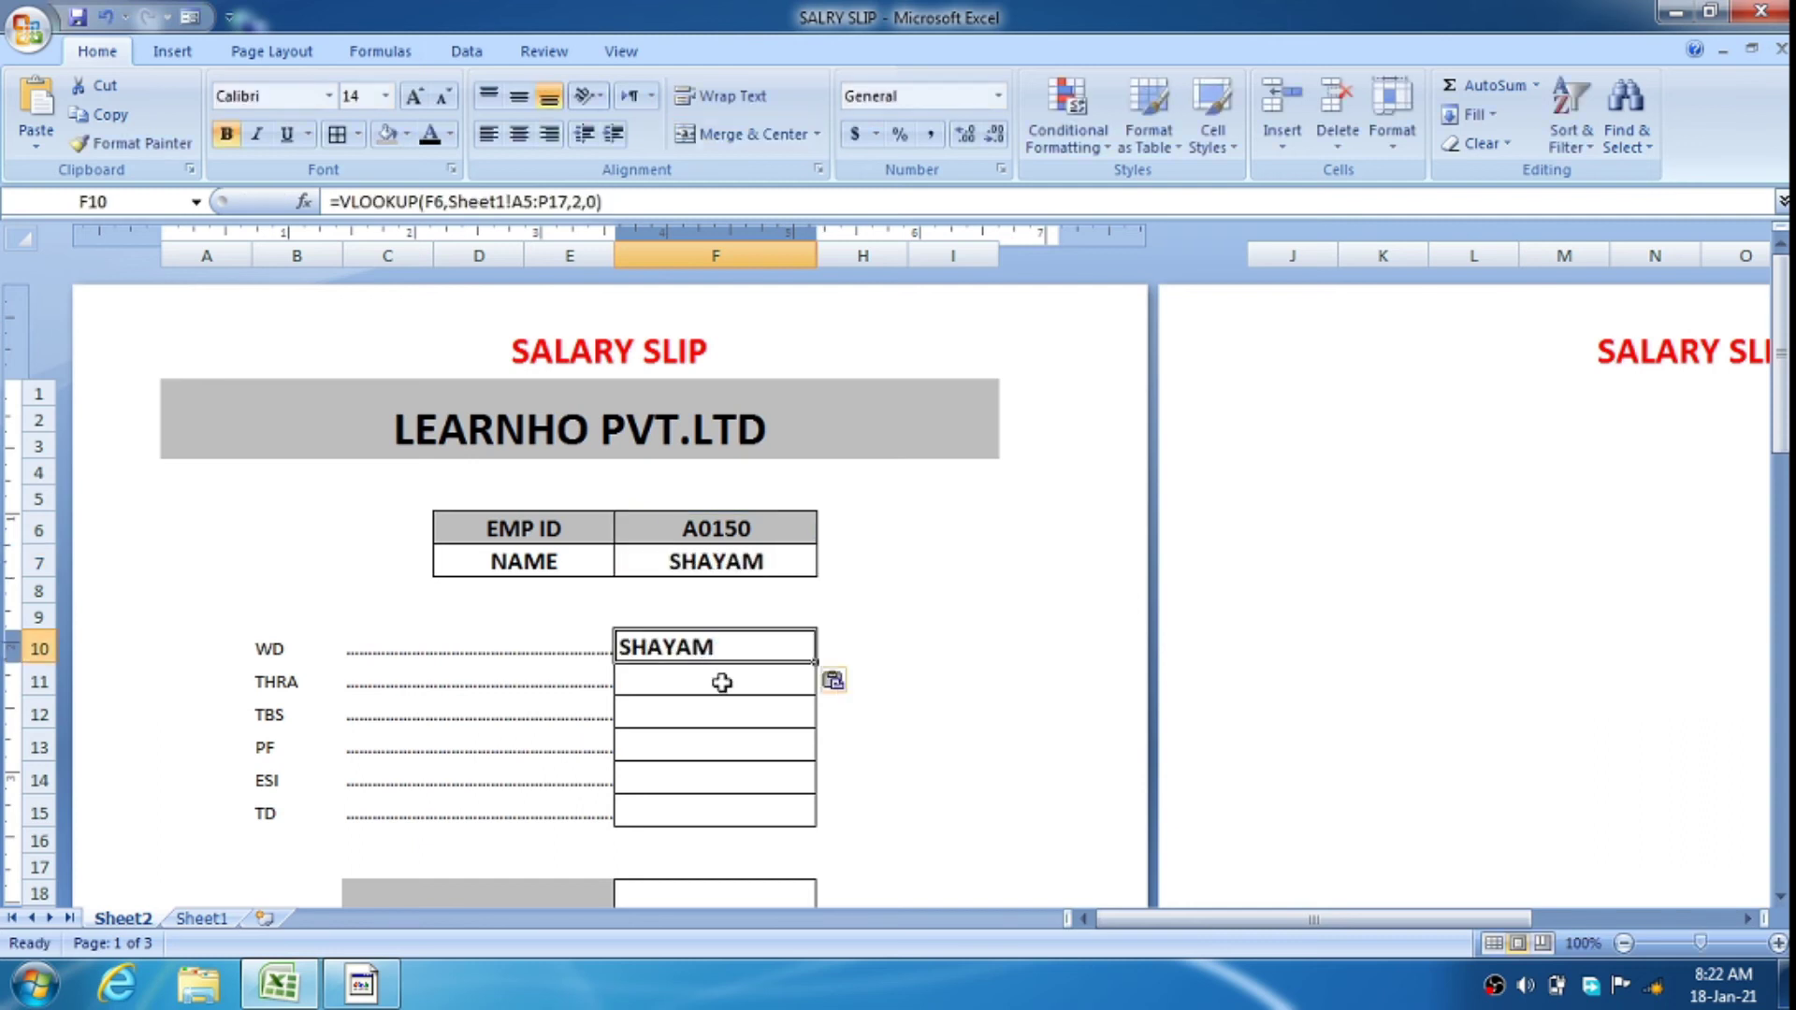
{"action": "left_click", "coordinate": [721, 682]}
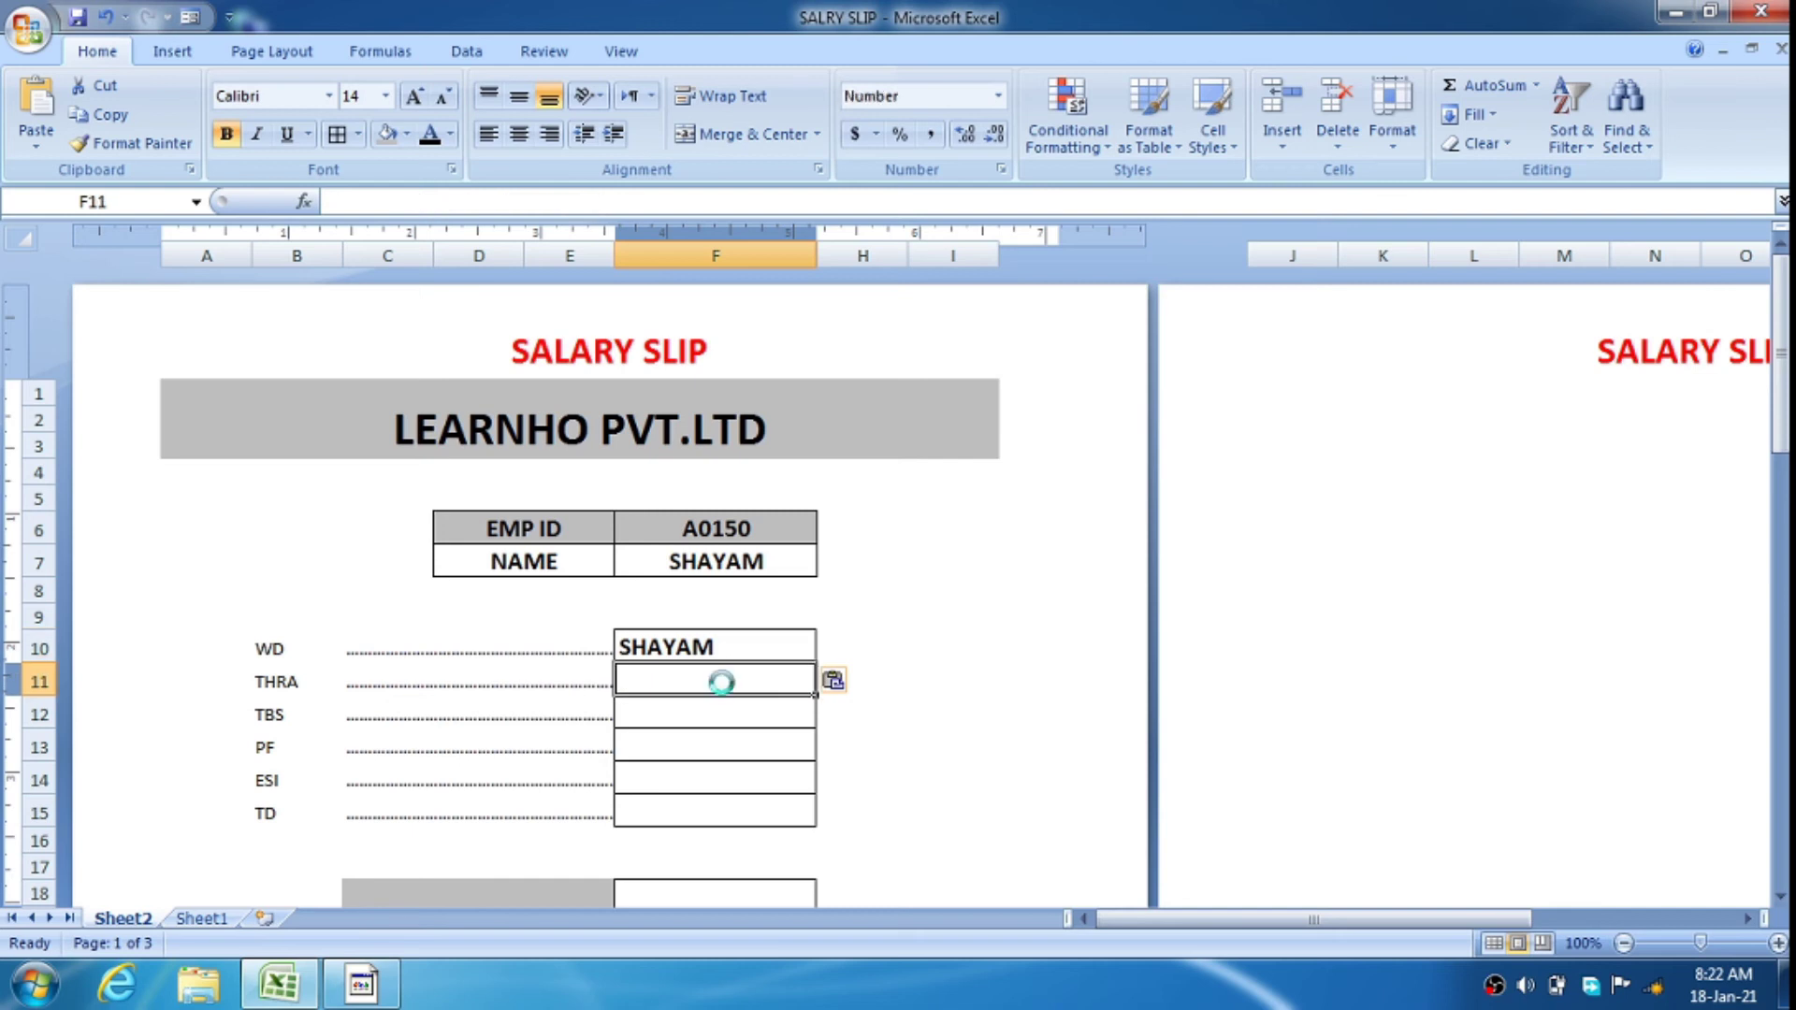
{"action": "left_click", "coordinate": [720, 711]}
{"action": "key", "text": "ctrl+v"}
{"action": "key", "text": "ctrl+v"}
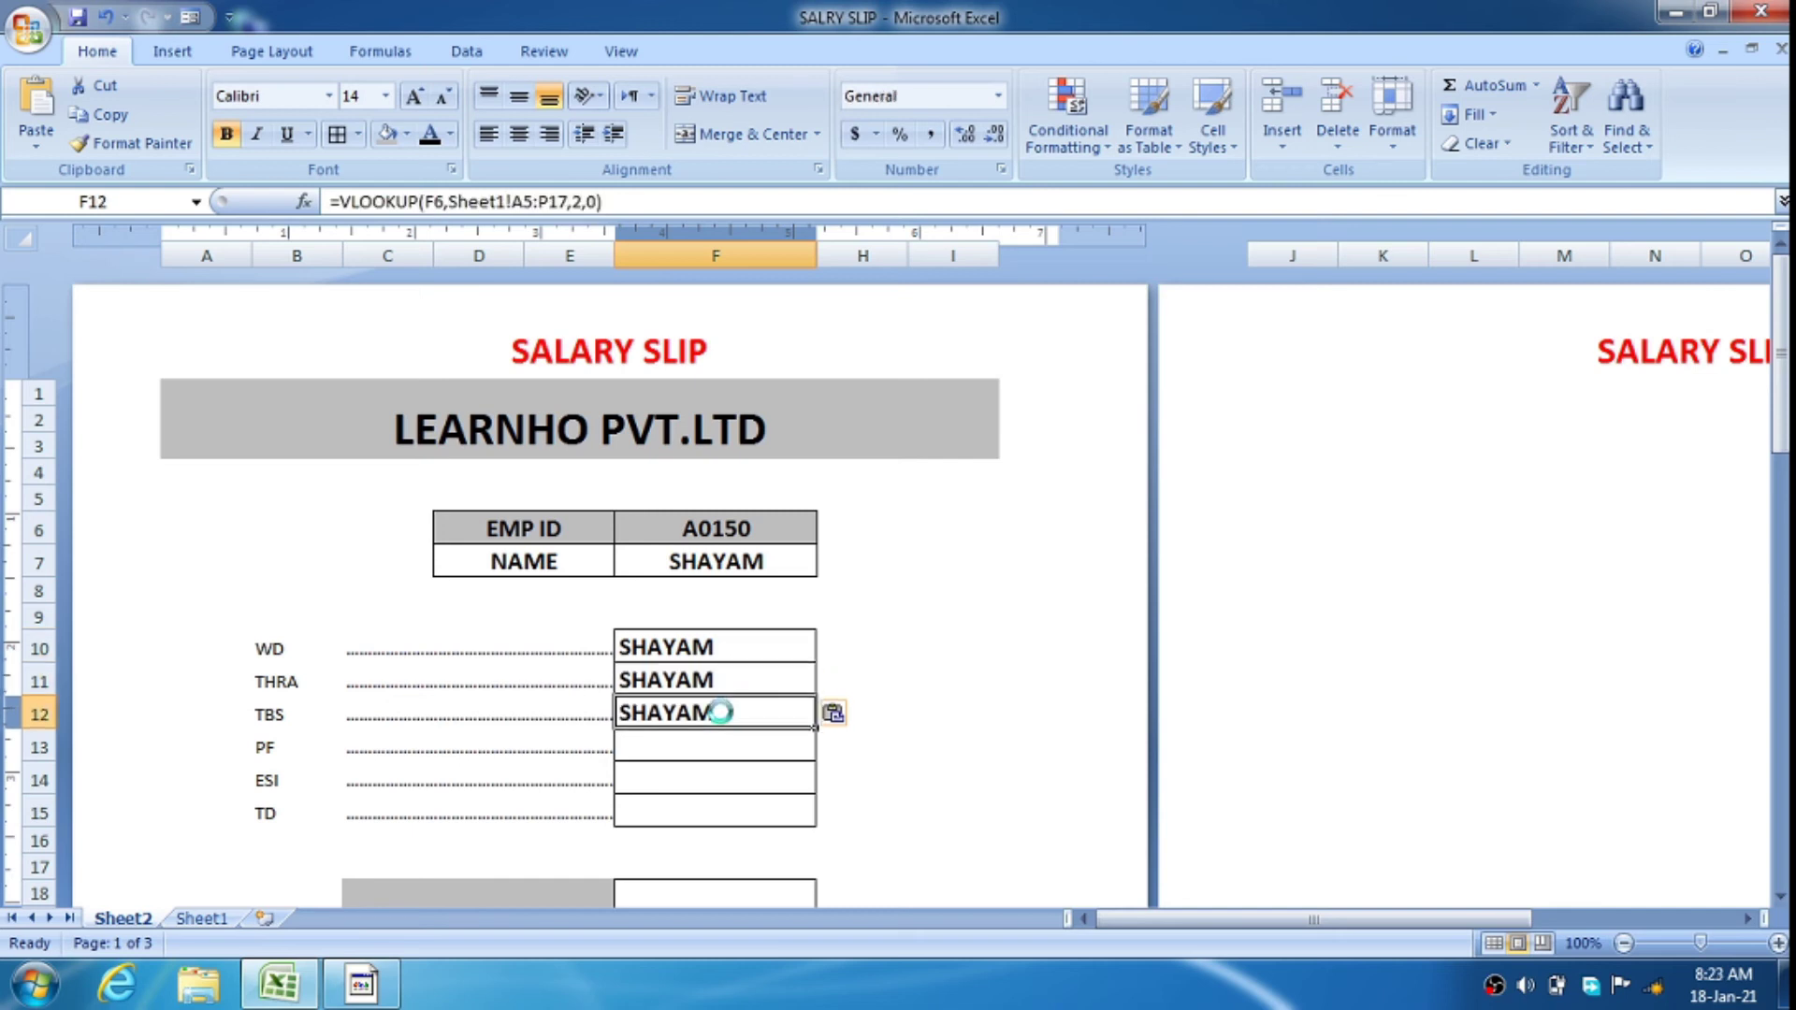
{"action": "left_click", "coordinate": [721, 748]}
{"action": "type", "text": "=VLOOKUP(F6,Sheet1!A5:P17,2,0)"}
{"action": "left_click", "coordinate": [721, 777]}
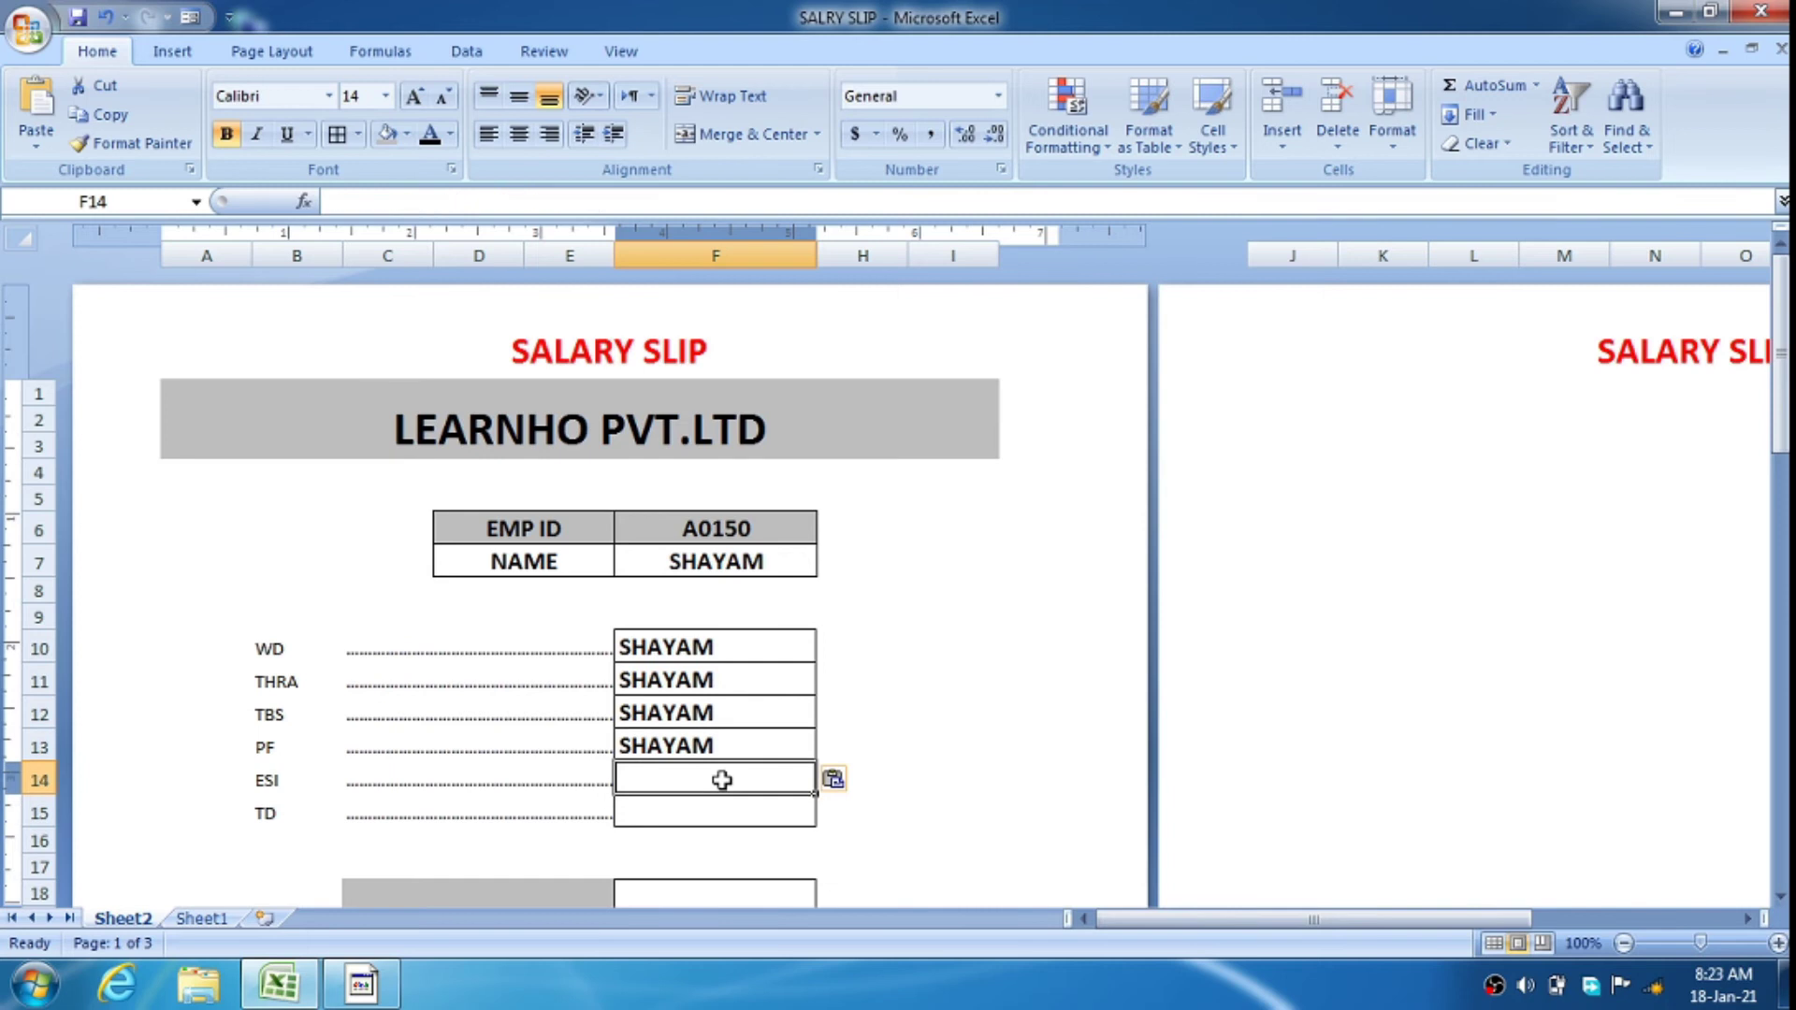
{"action": "type", "text": "=VLOOKUP(F6,Sheet1!A5:P17,2,0)"}
{"action": "left_click", "coordinate": [727, 810]}
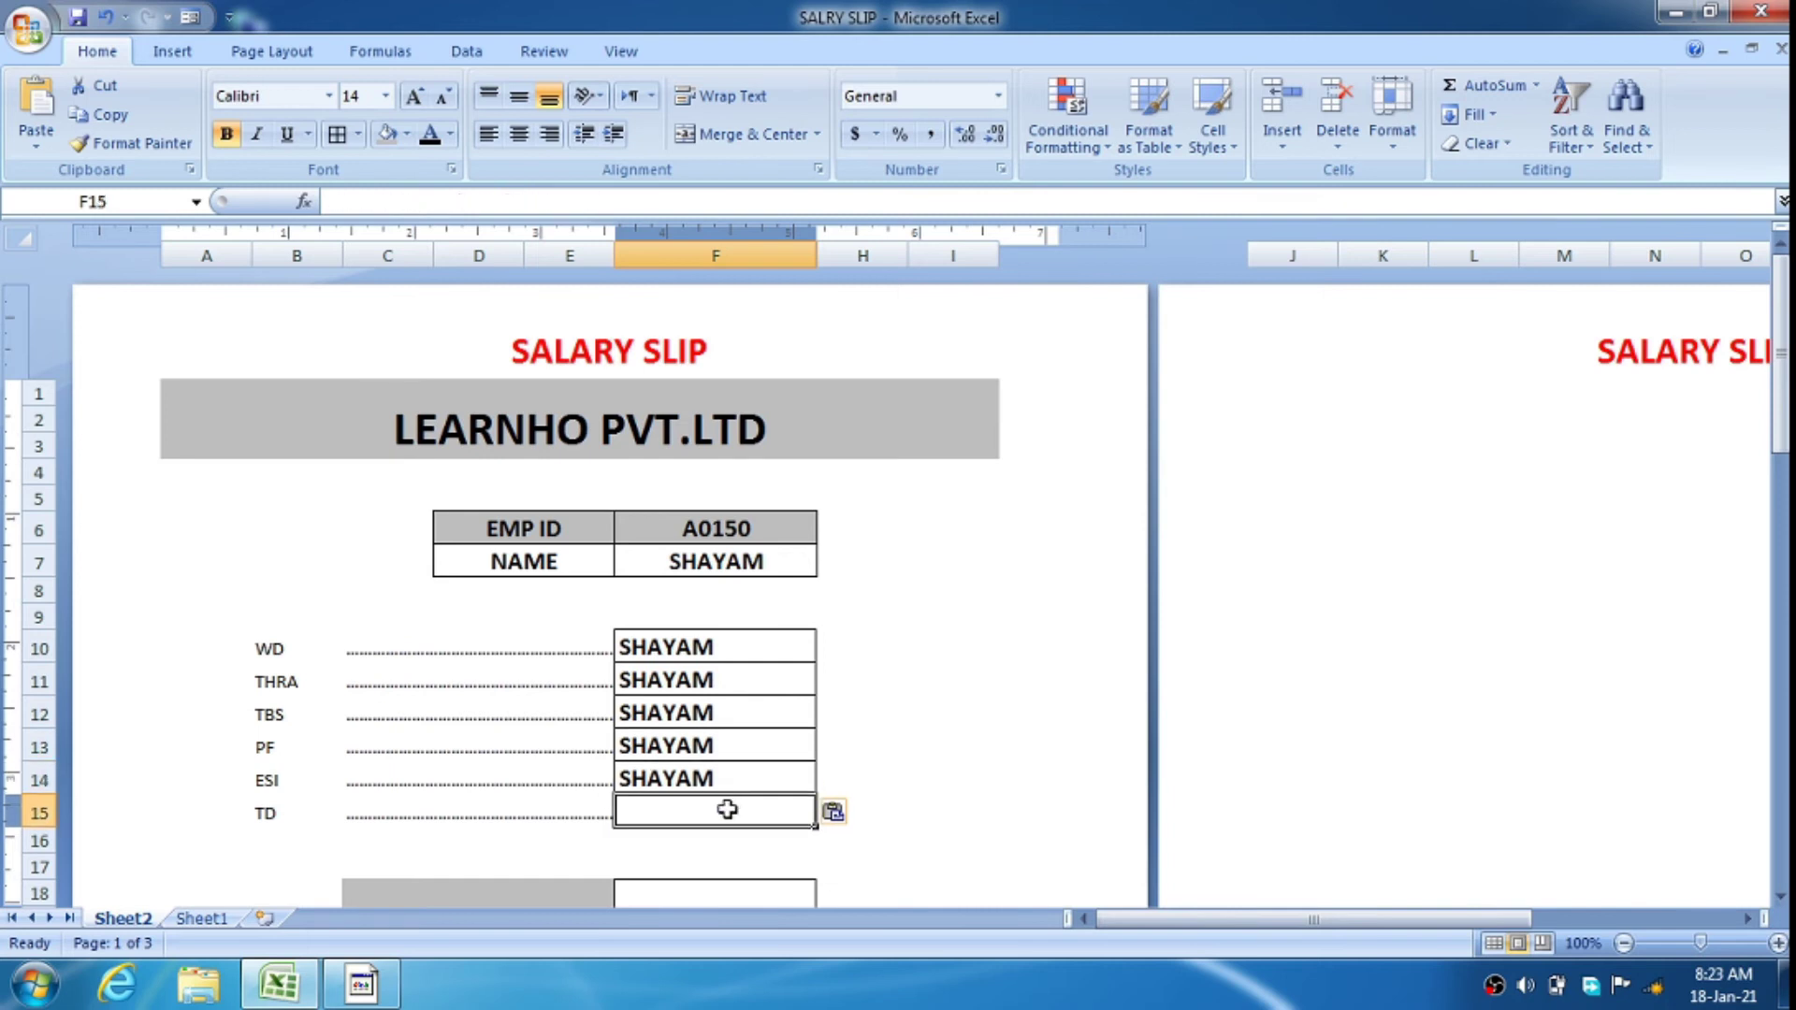
{"action": "type", "text": "SHAYAM"}
Paste the same lookup formula into the merged NETPAY value cell
{"action": "scroll", "coordinate": [730, 794], "scroll_direction": "down", "scroll_amount": 3}
{"action": "double_click", "coordinate": [714, 659]}
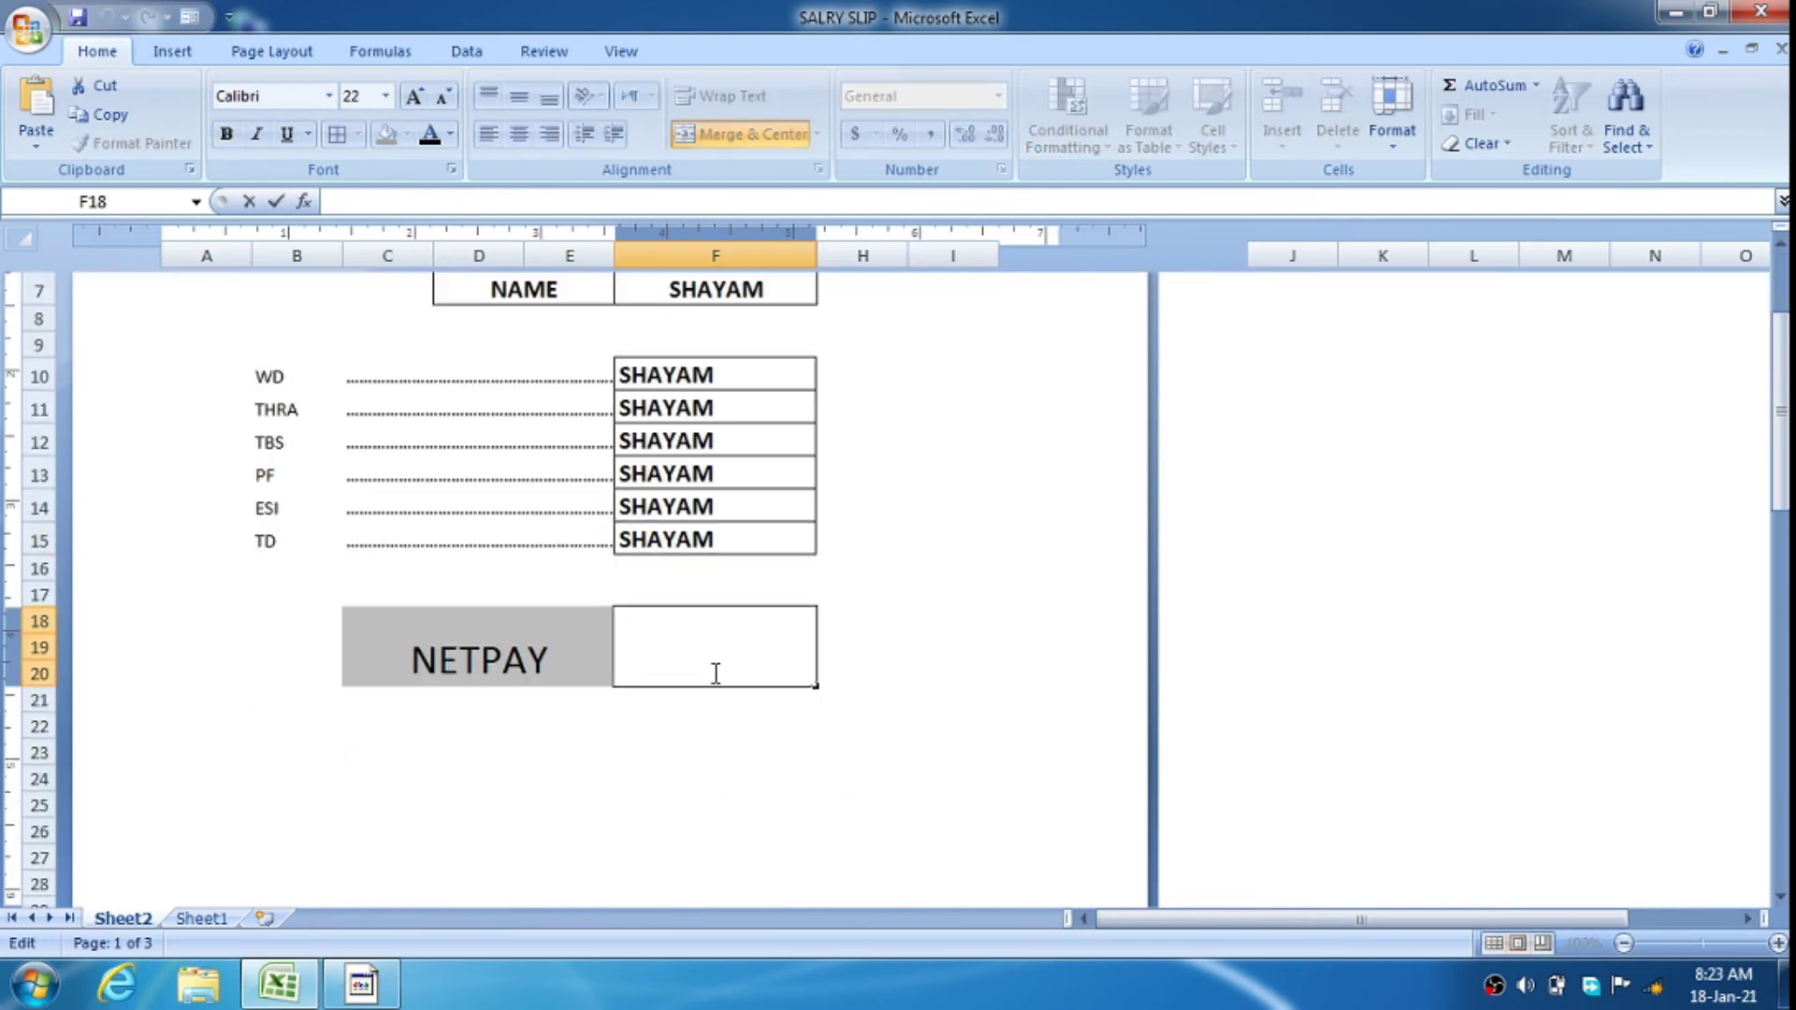
{"action": "type", "text": "=VLOOKUP(F6,Sheet1!A5:P17,2,0)"}
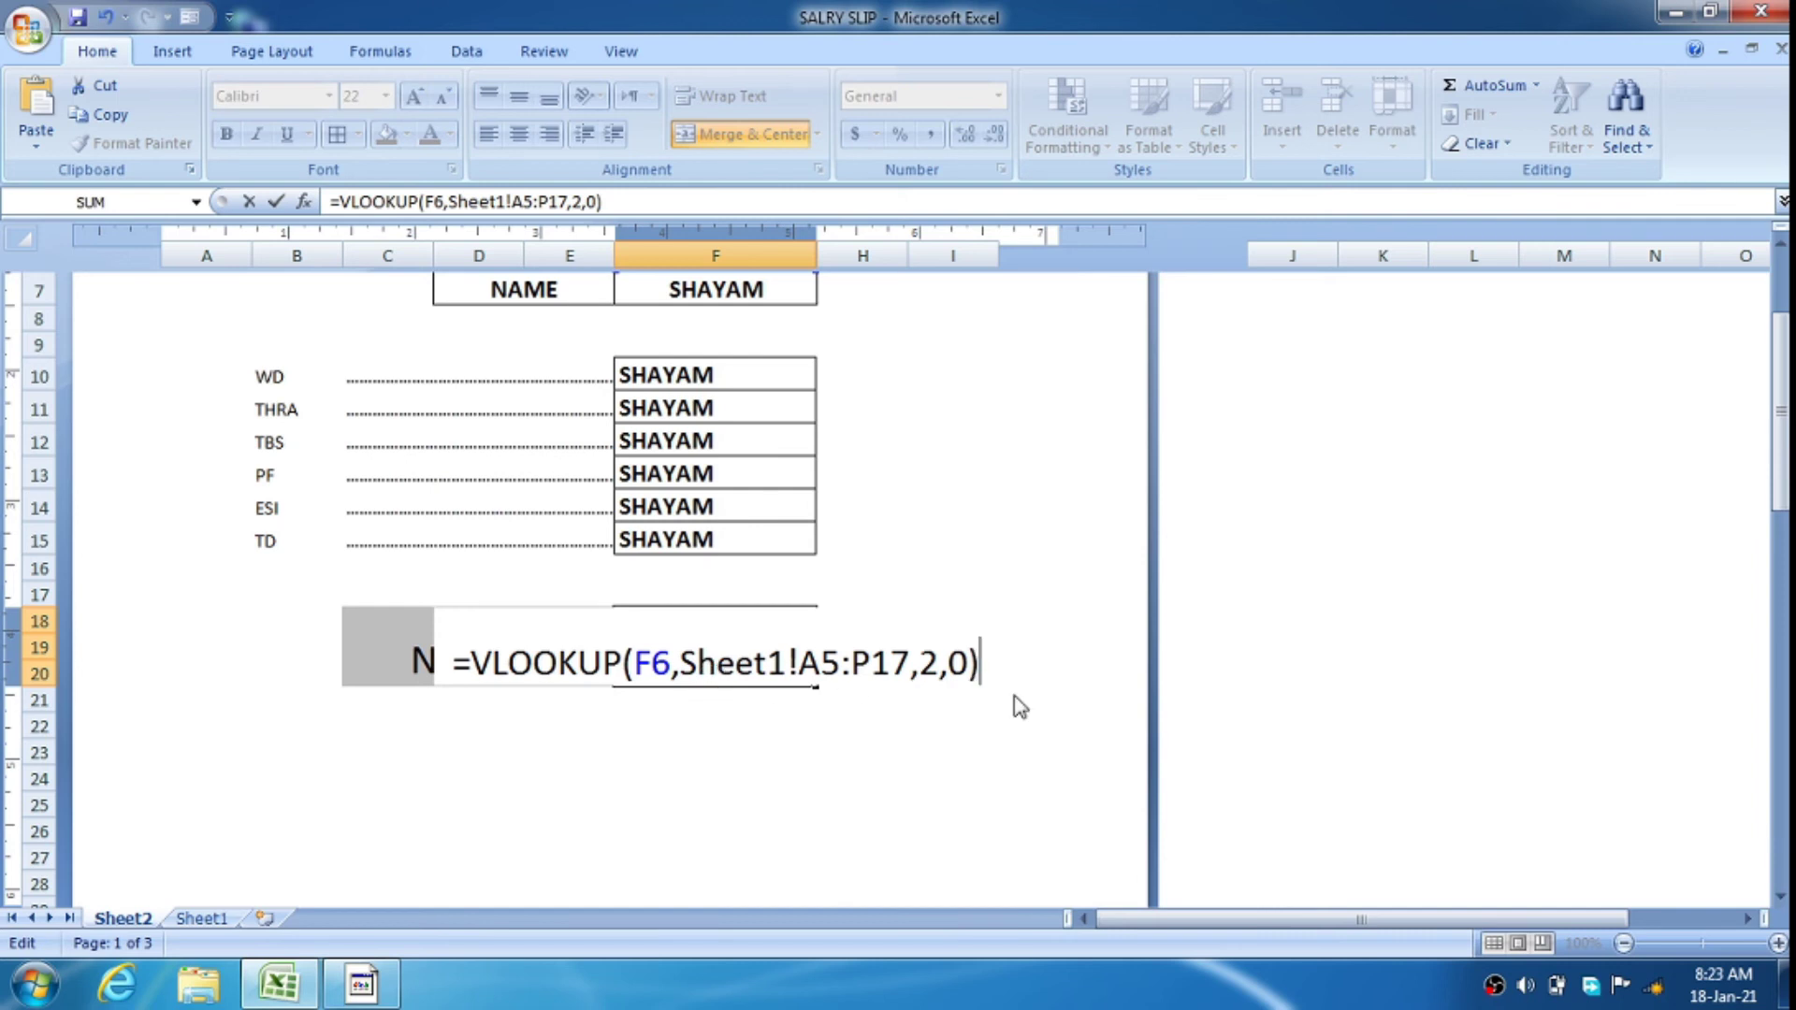
{"action": "key", "text": "Return"}
{"action": "scroll", "coordinate": [926, 710], "scroll_direction": "up", "scroll_amount": 3}
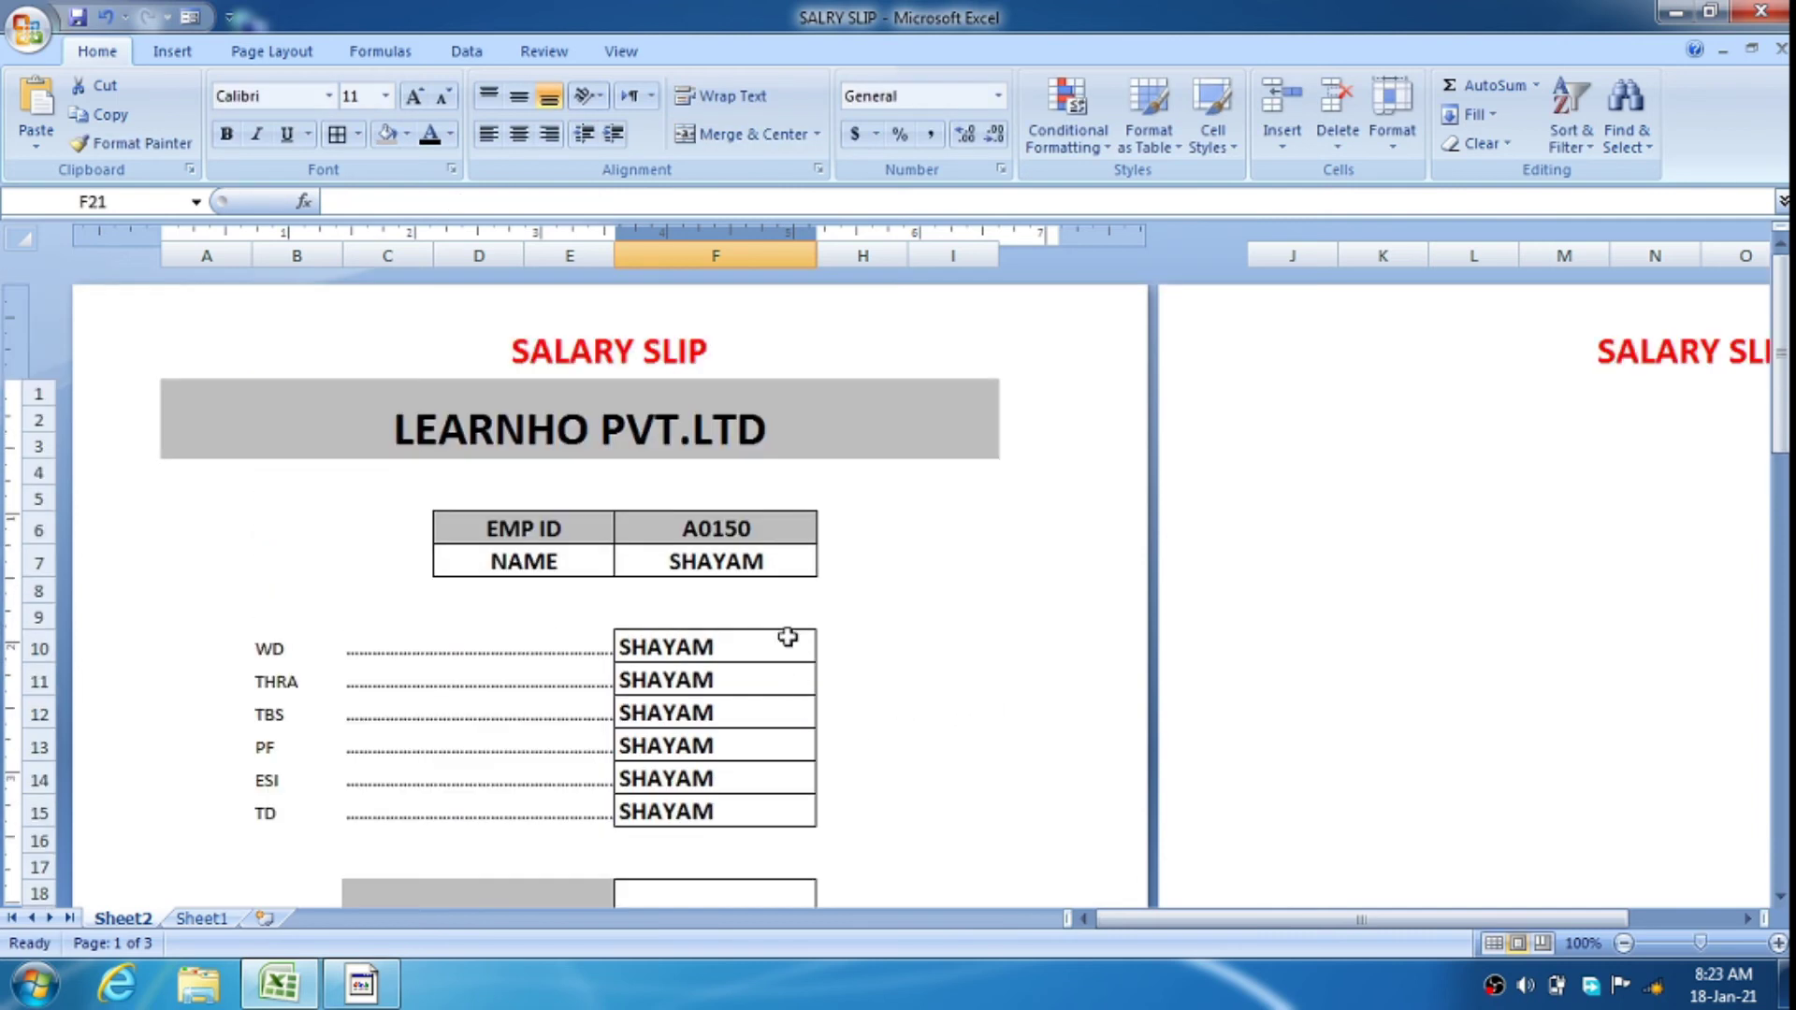
{"action": "left_click", "coordinate": [762, 562]}
{"action": "left_click", "coordinate": [733, 658]}
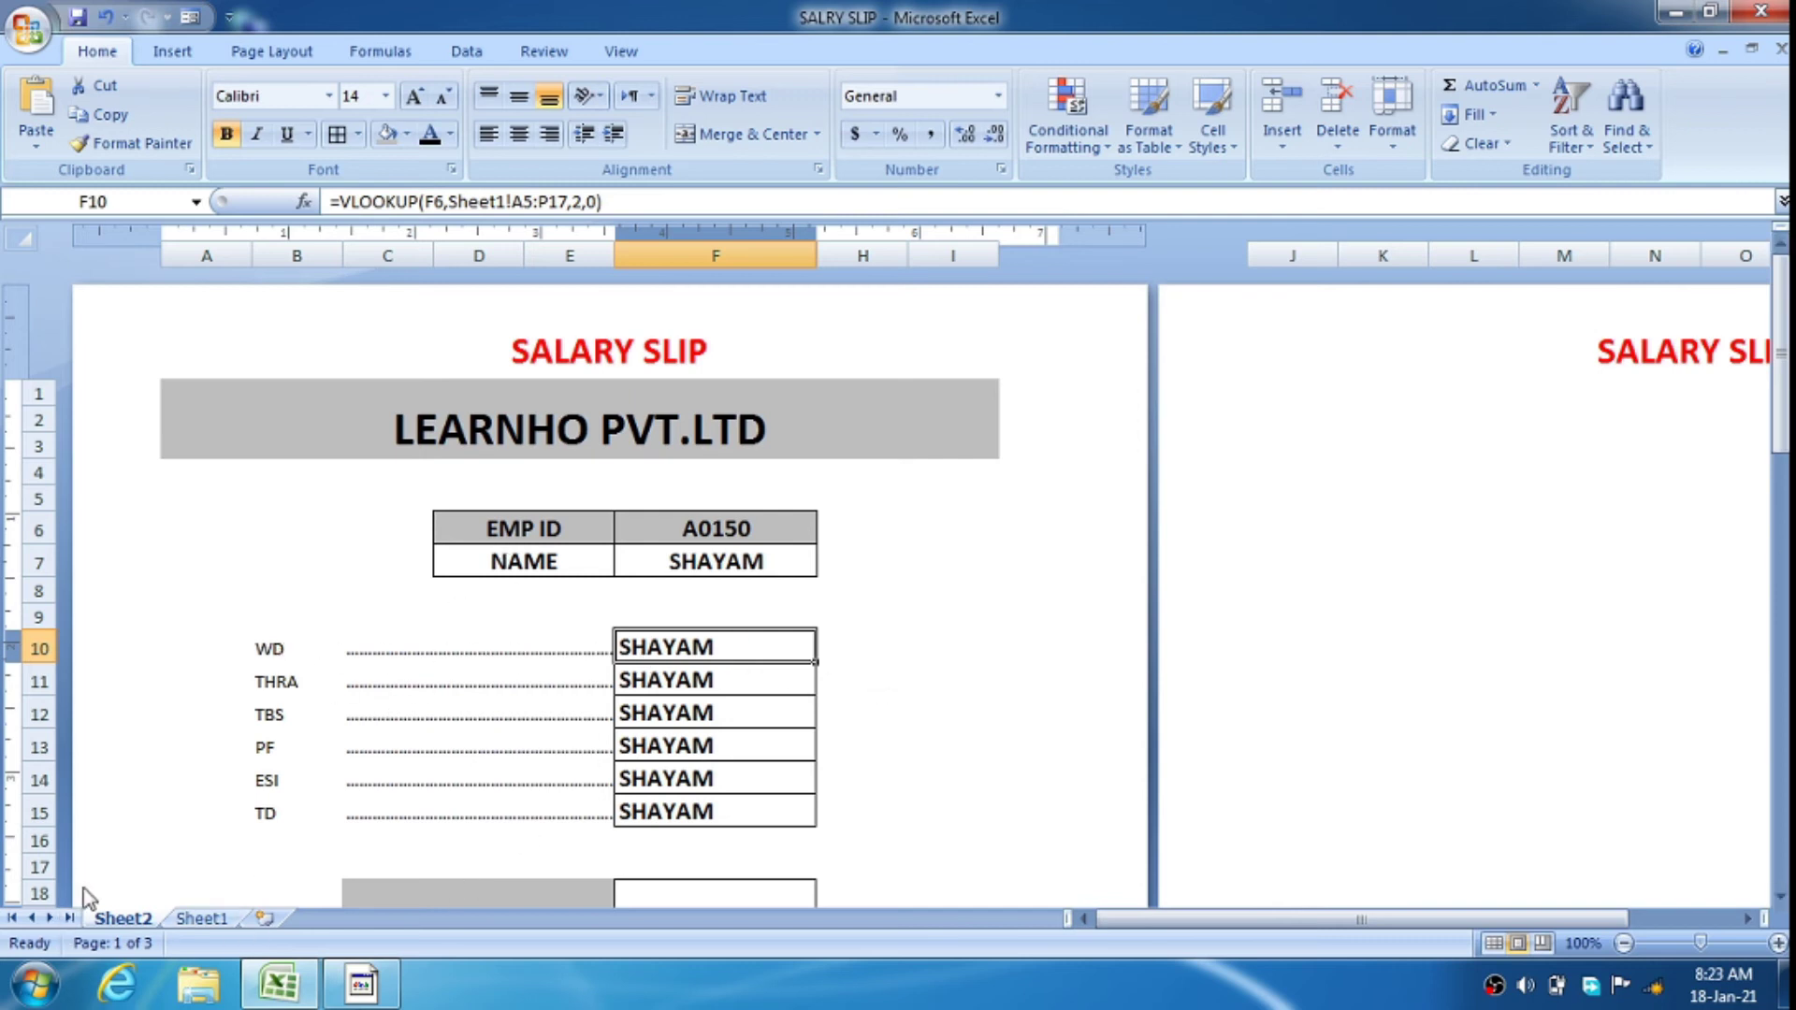
{"action": "left_click", "coordinate": [214, 924]}
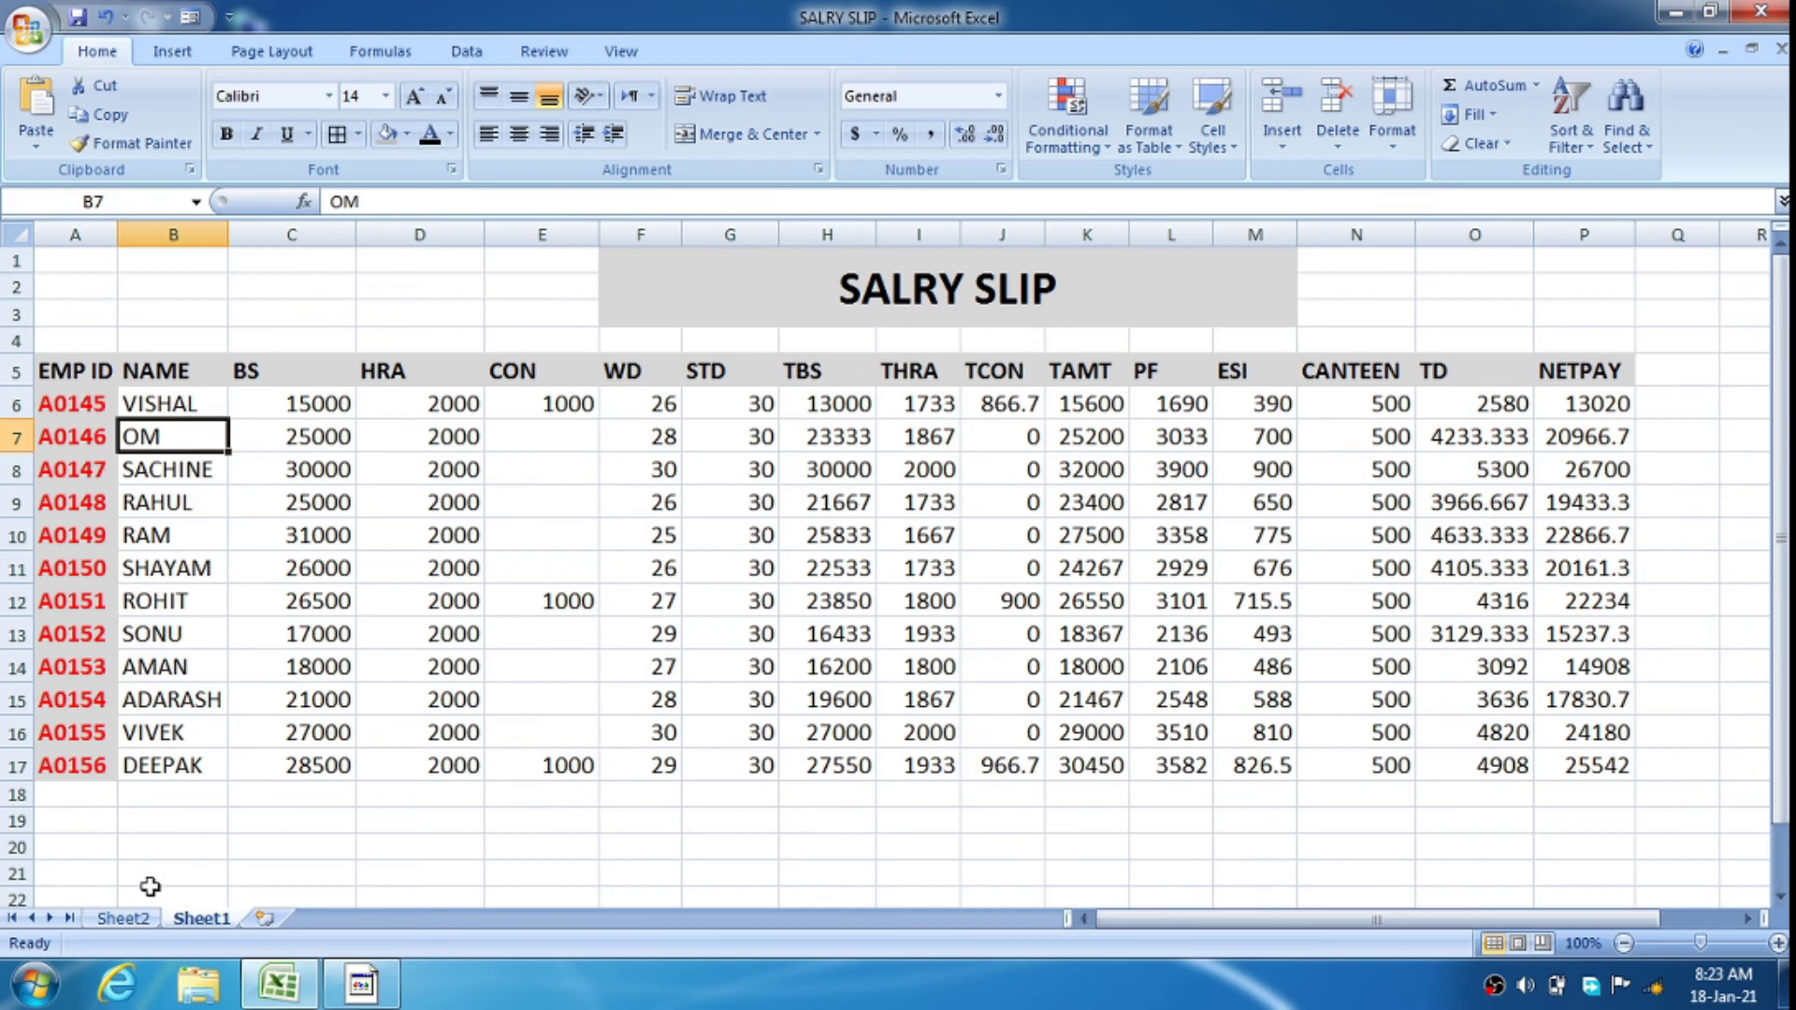
{"action": "left_click", "coordinate": [122, 918]}
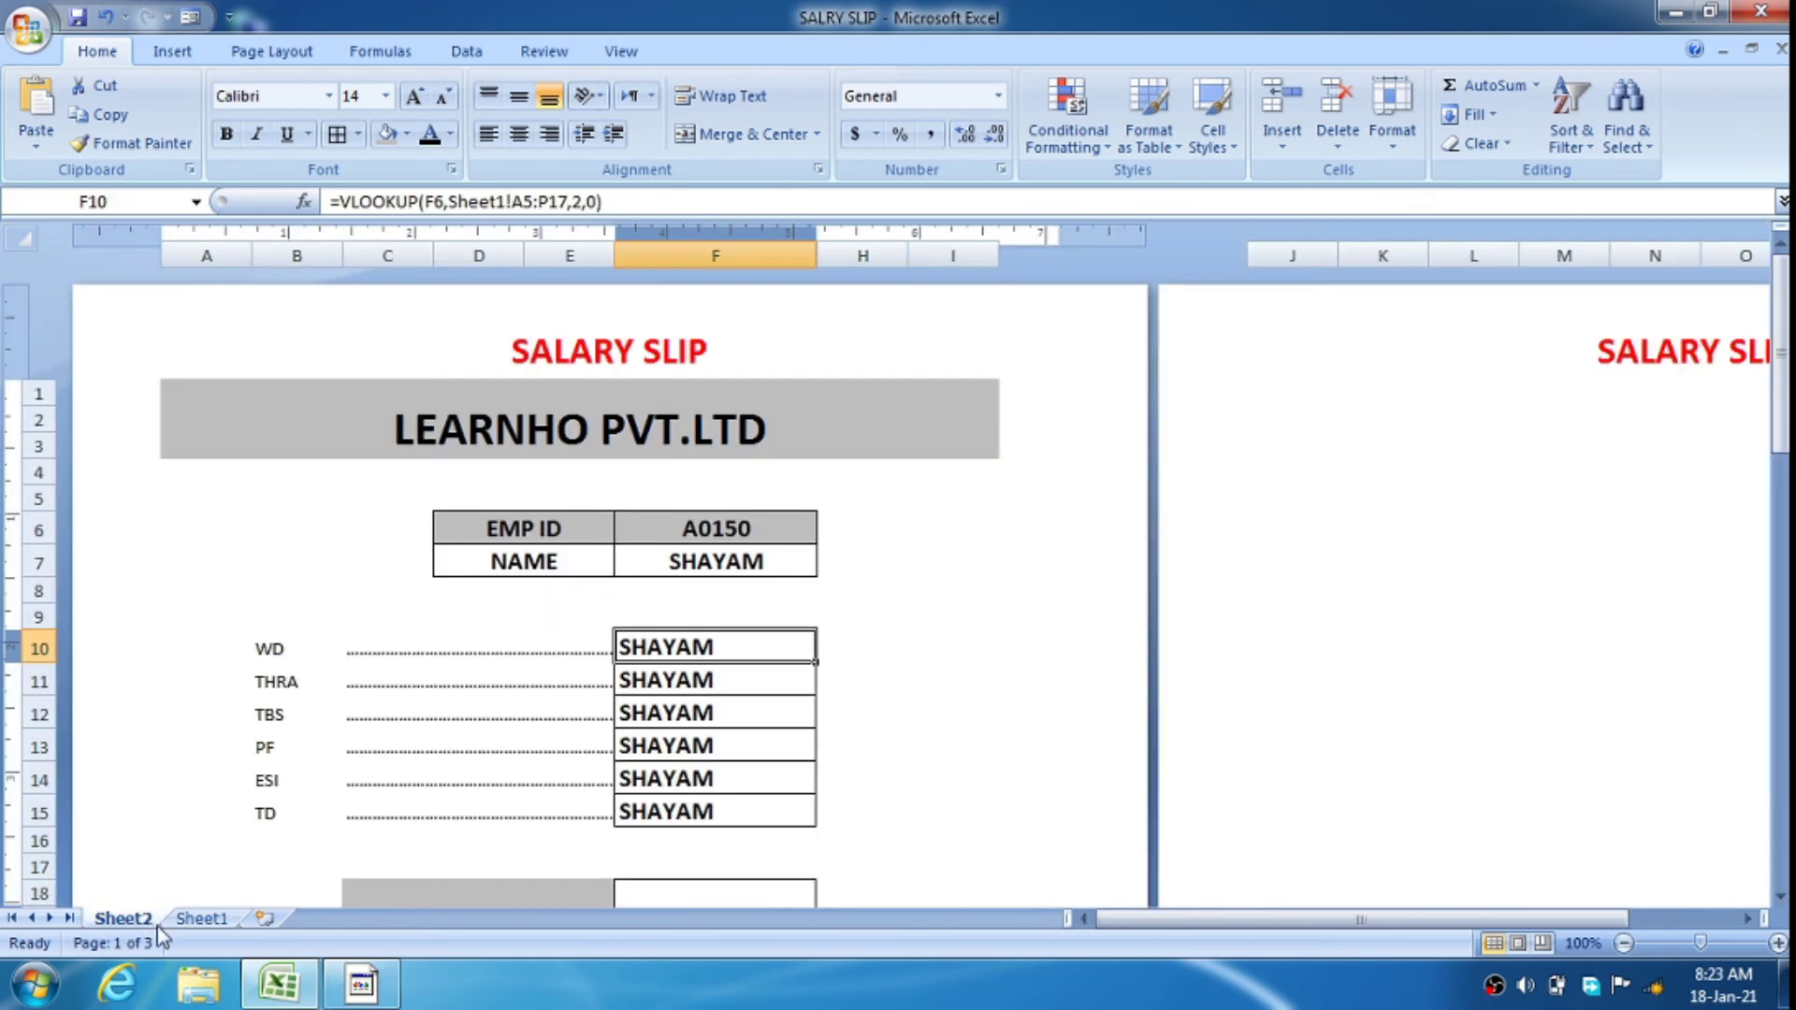
{"action": "left_click", "coordinate": [576, 201]}
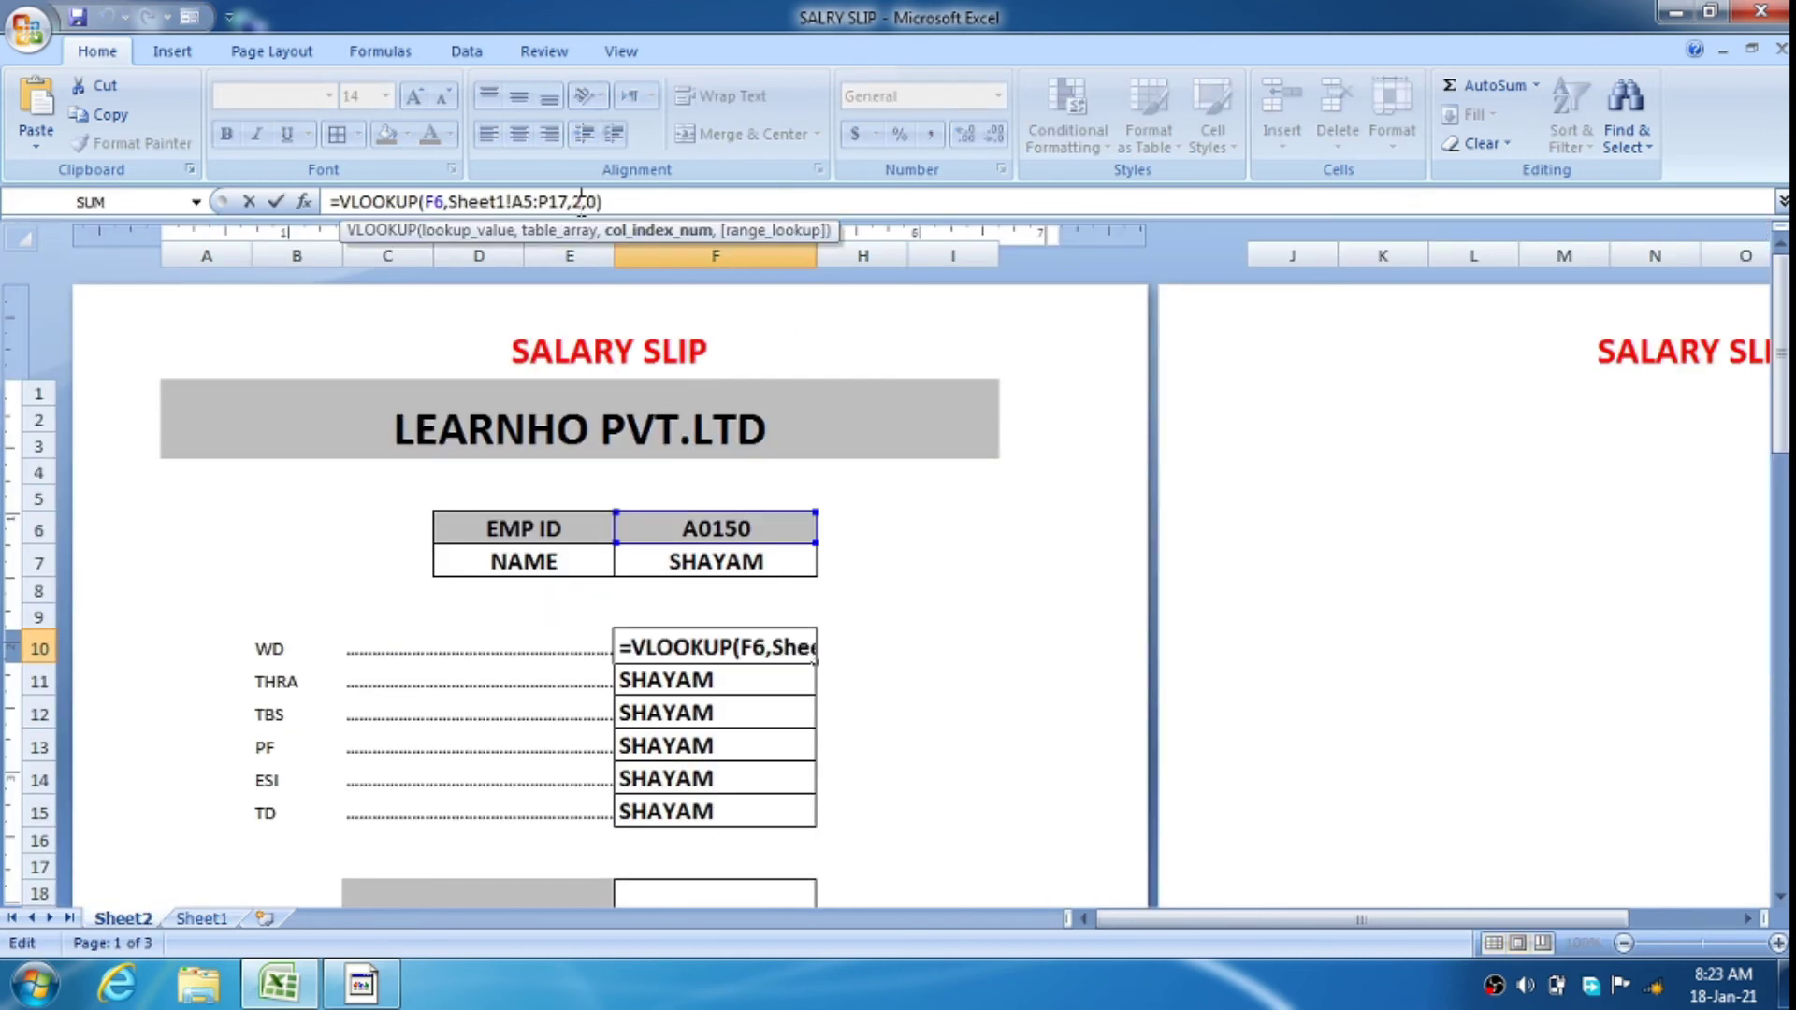
Change the WD lookup's column index from 2 to 6 so F10 shows 26
{"action": "key", "text": "BackSpace"}
{"action": "type", "text": "65"}
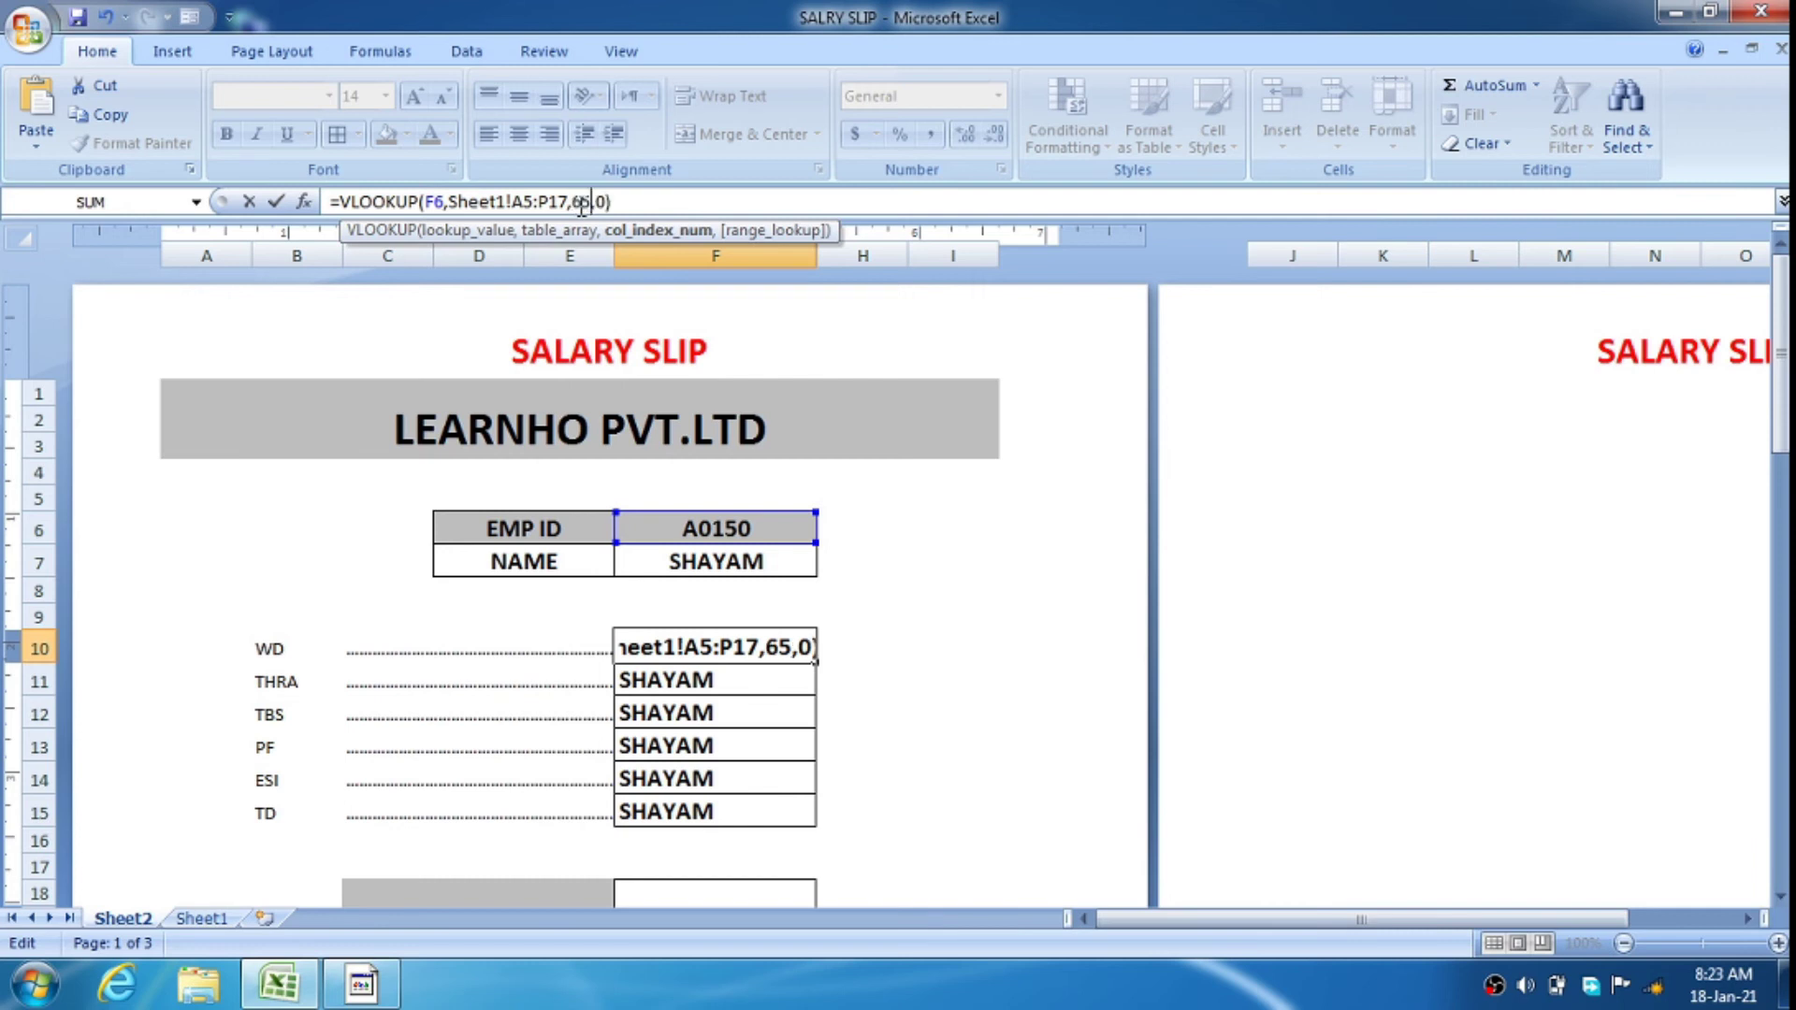
{"action": "key", "text": "BackSpace"}
{"action": "key", "text": "Return"}
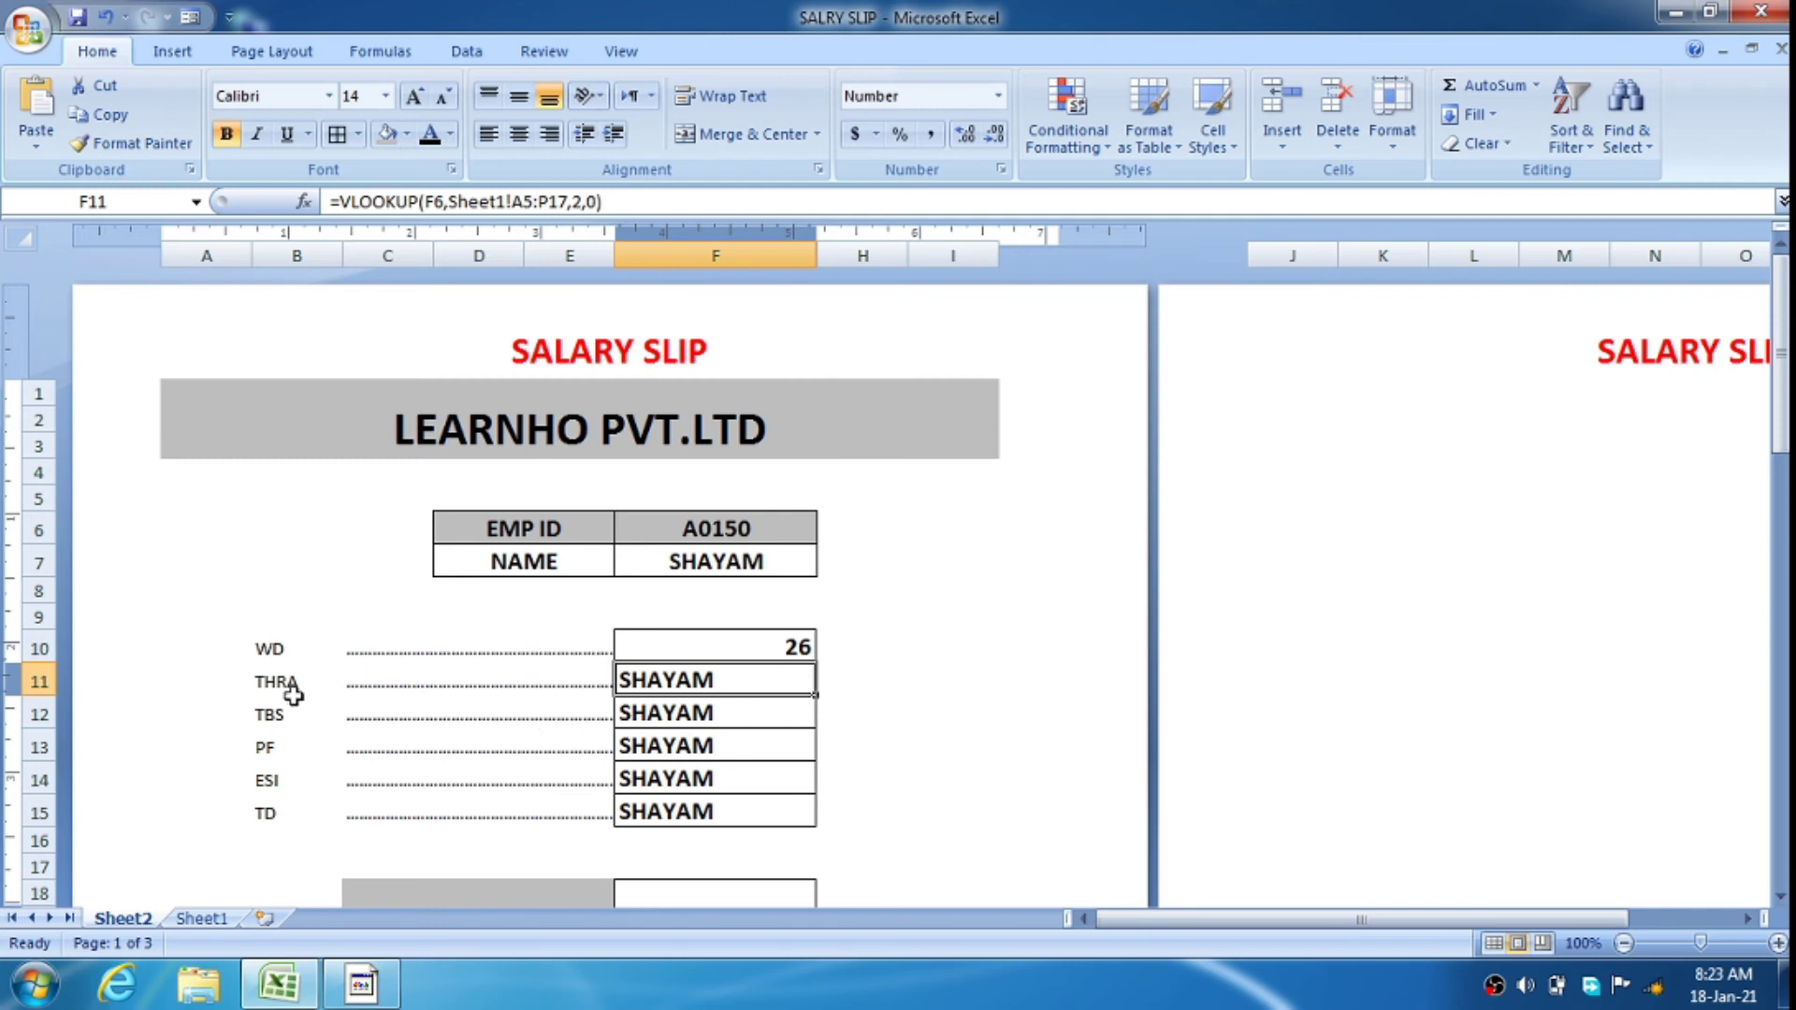
Check Sheet1's columns and correct the THRA lookup column so F11 shows 1733.33
{"action": "left_click", "coordinate": [219, 919]}
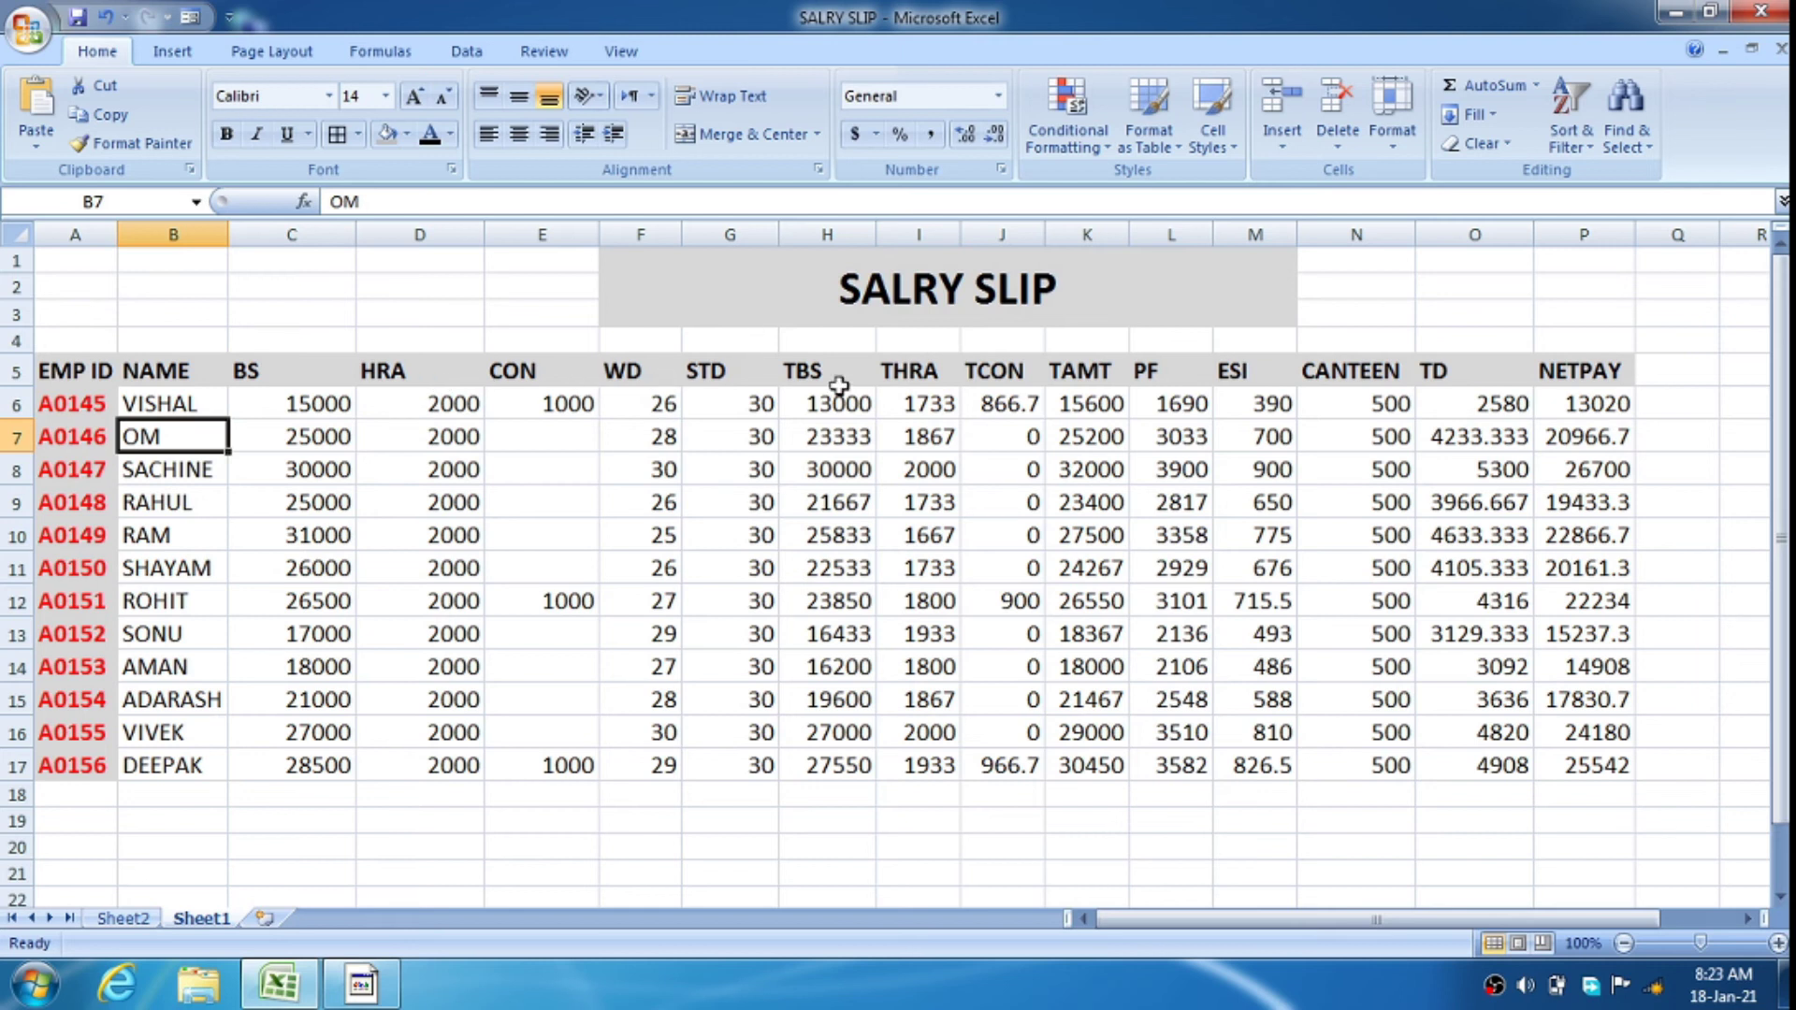
{"action": "left_click", "coordinate": [123, 919]}
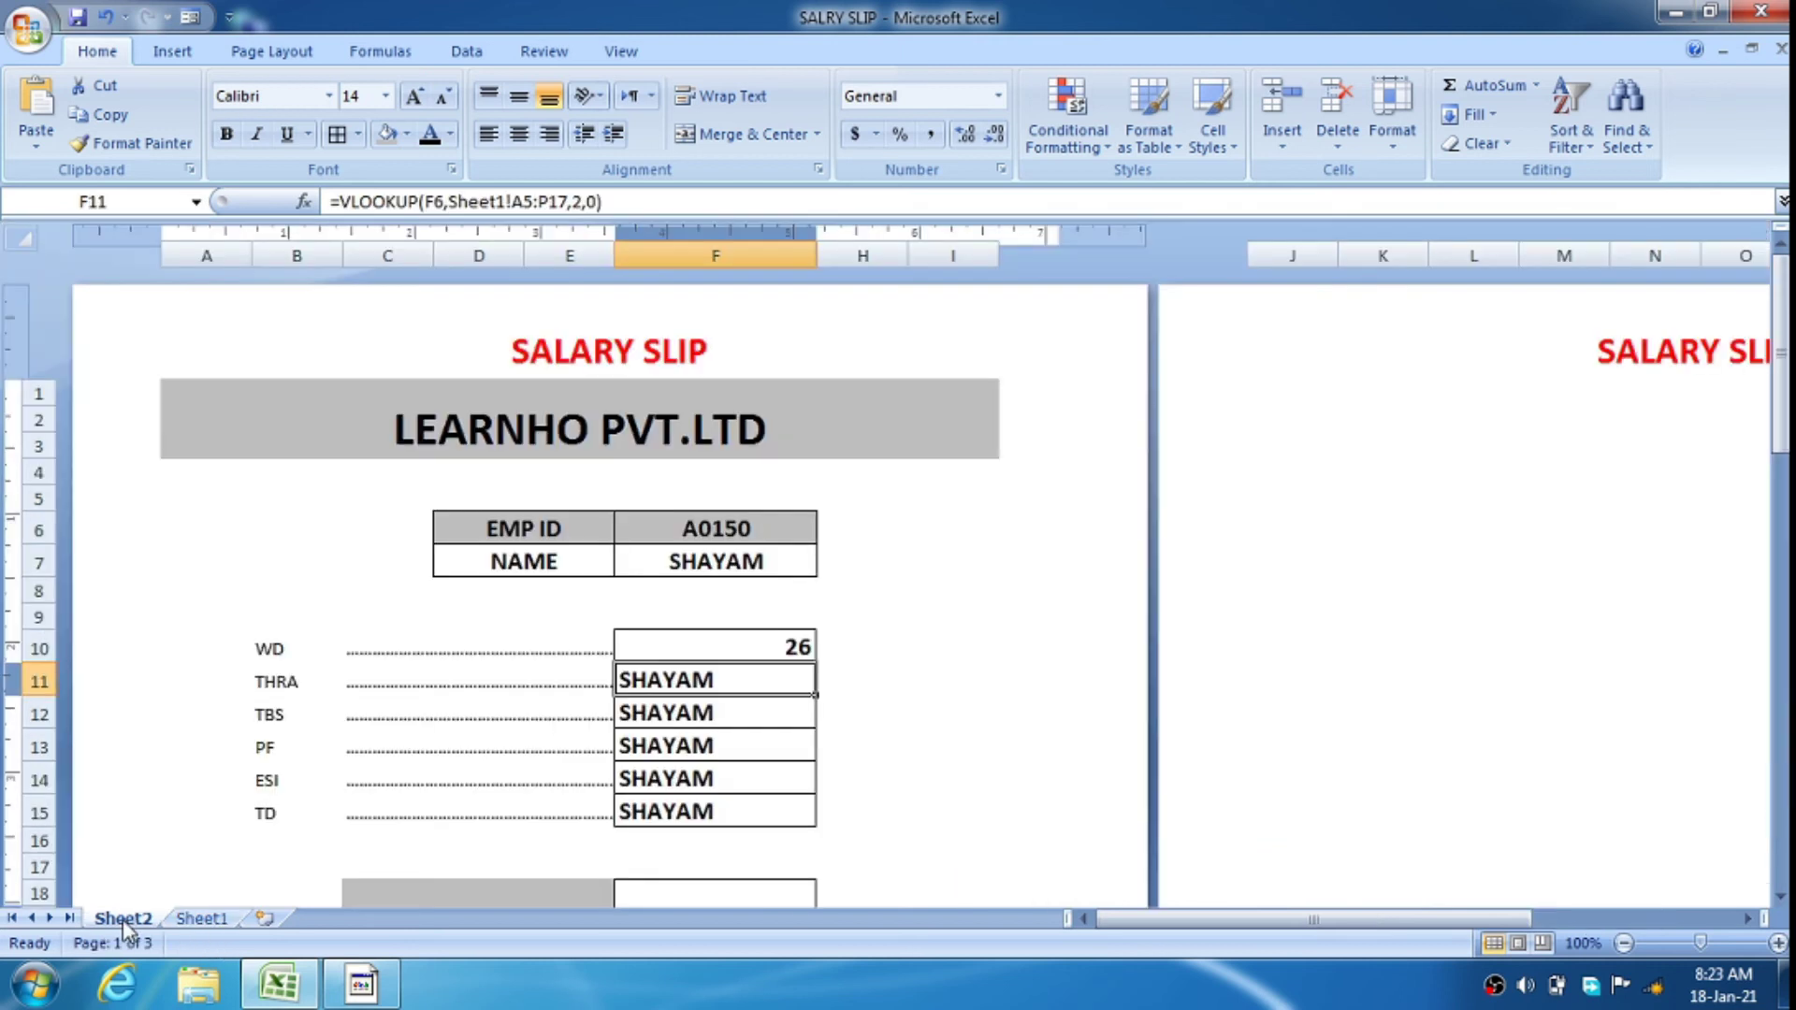
{"action": "left_click", "coordinate": [580, 202]}
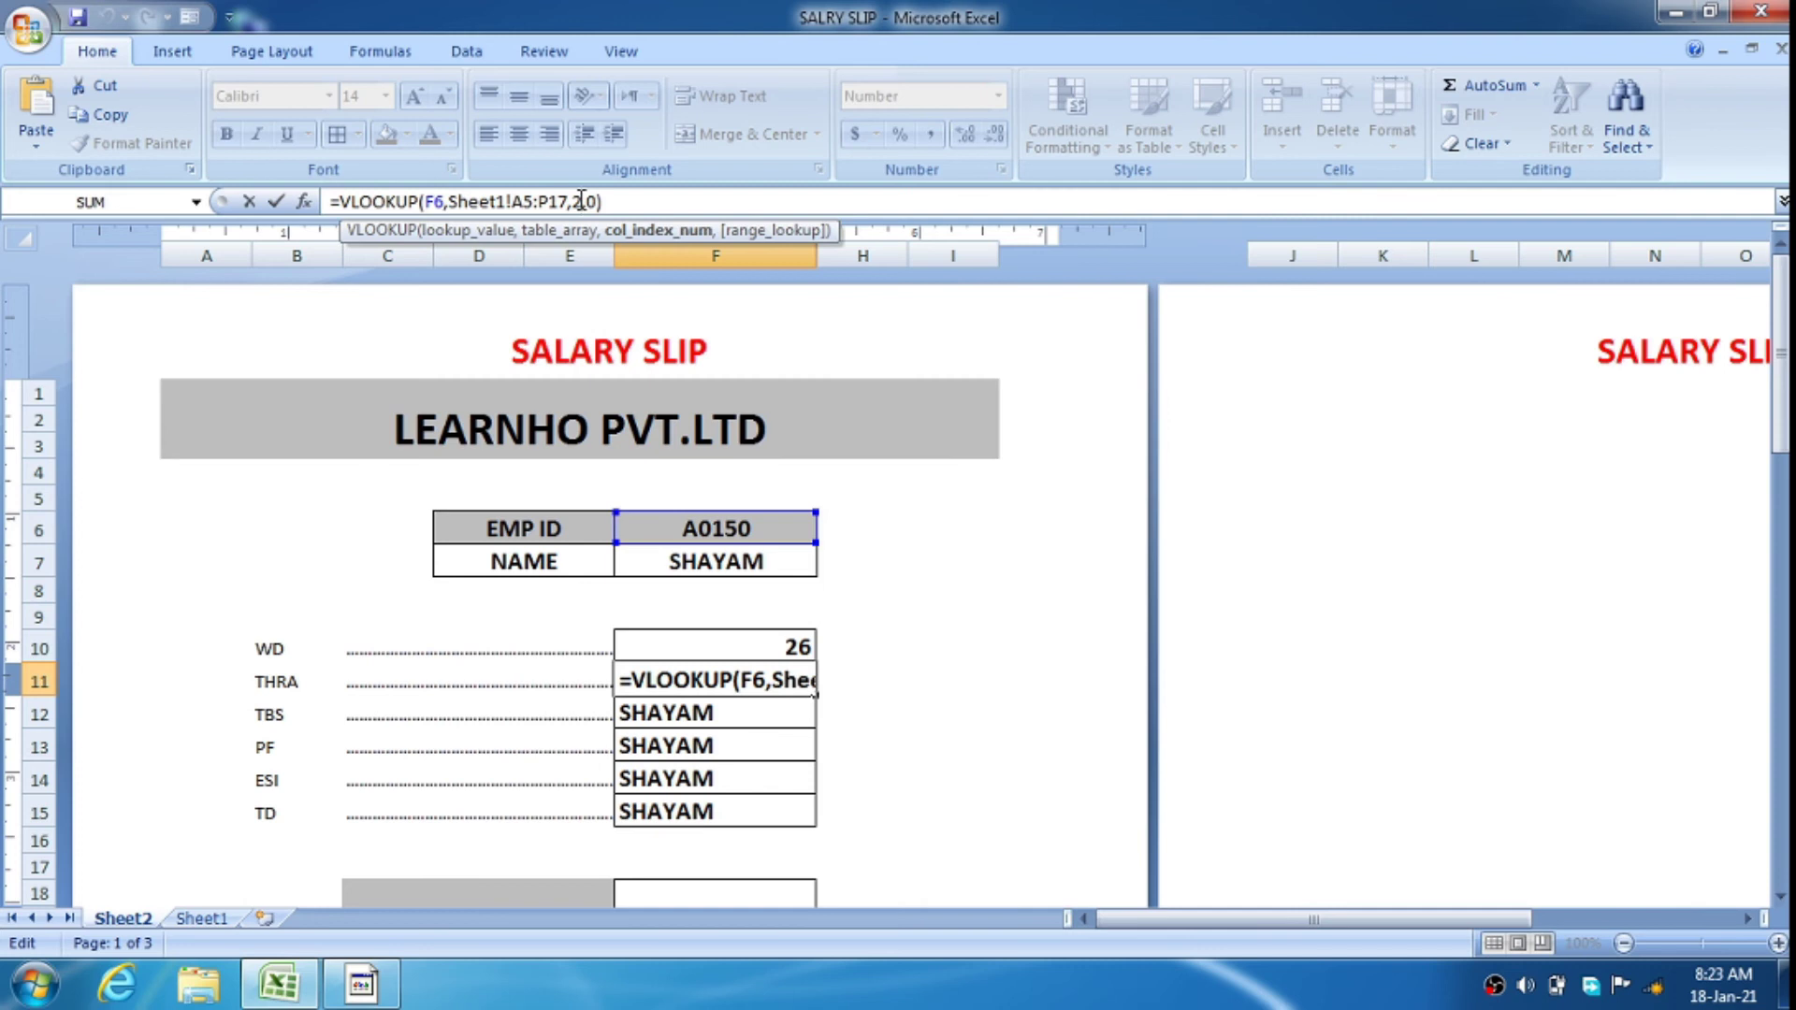
{"action": "key", "text": "BackSpace"}
{"action": "type", "text": "2"}
{"action": "key", "text": "Return"}
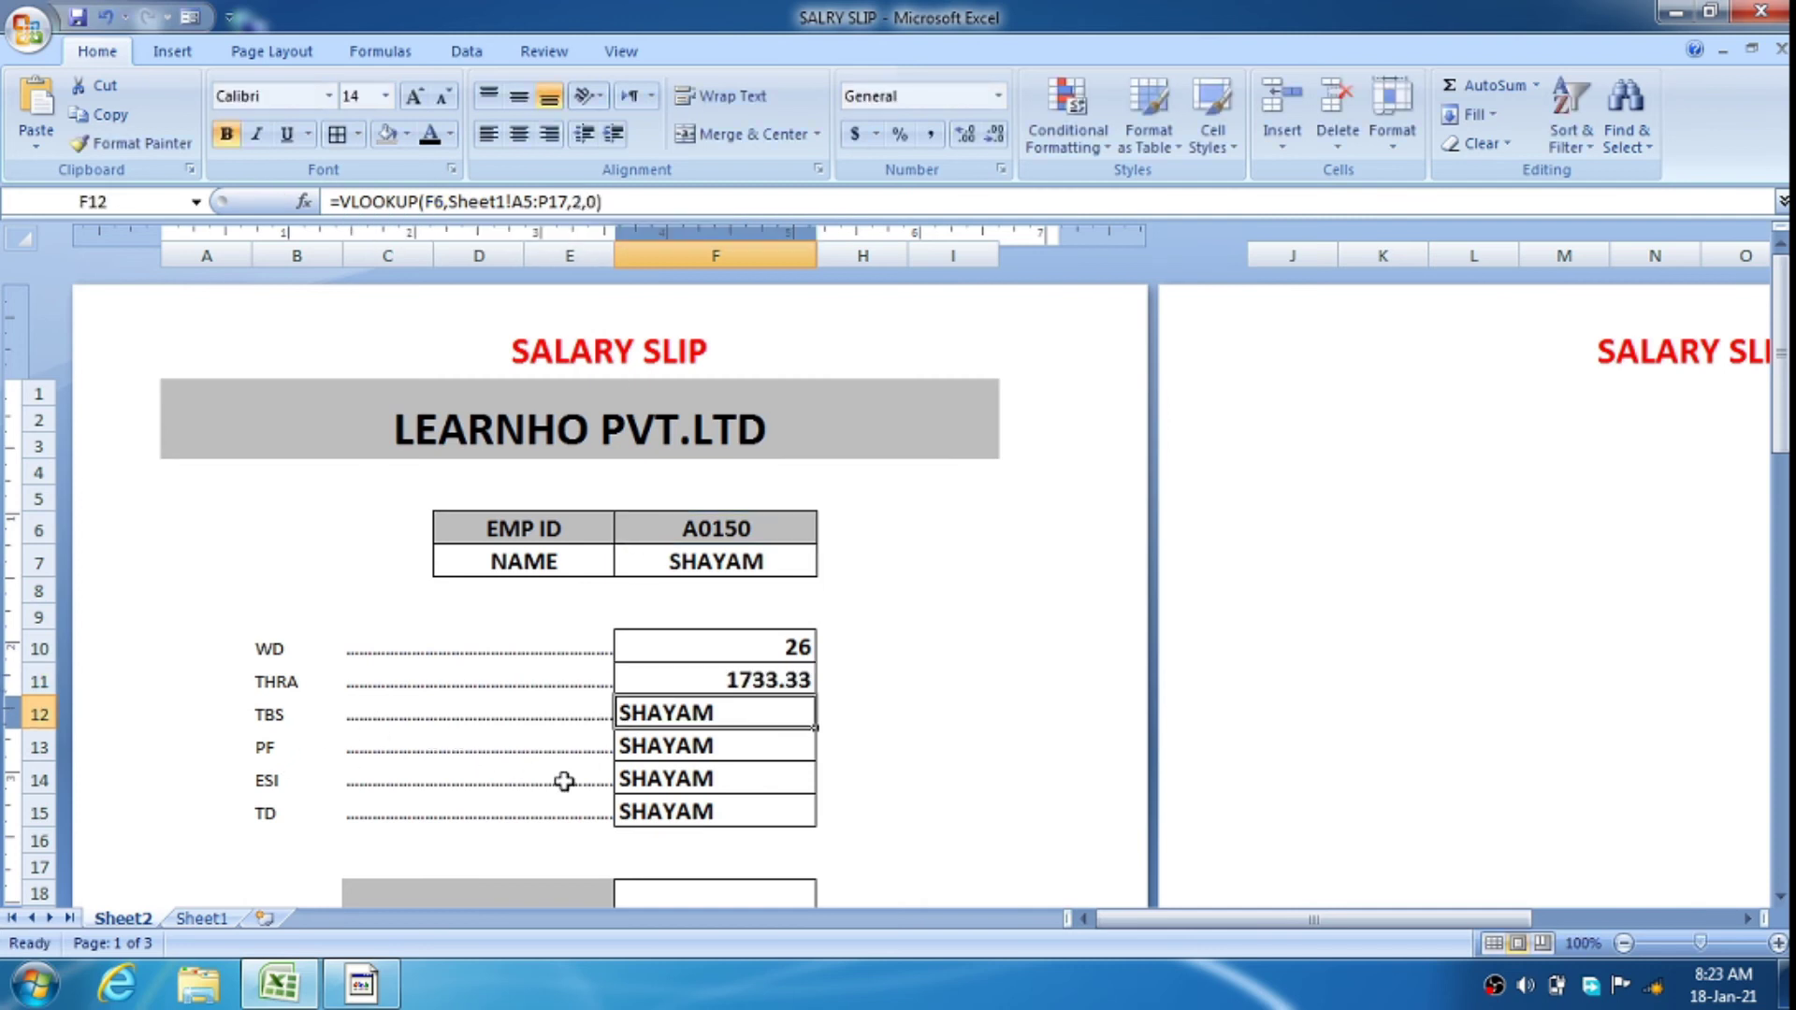
Set the TBS lookup column to 8, giving 22533.33333
{"action": "left_click", "coordinate": [199, 919]}
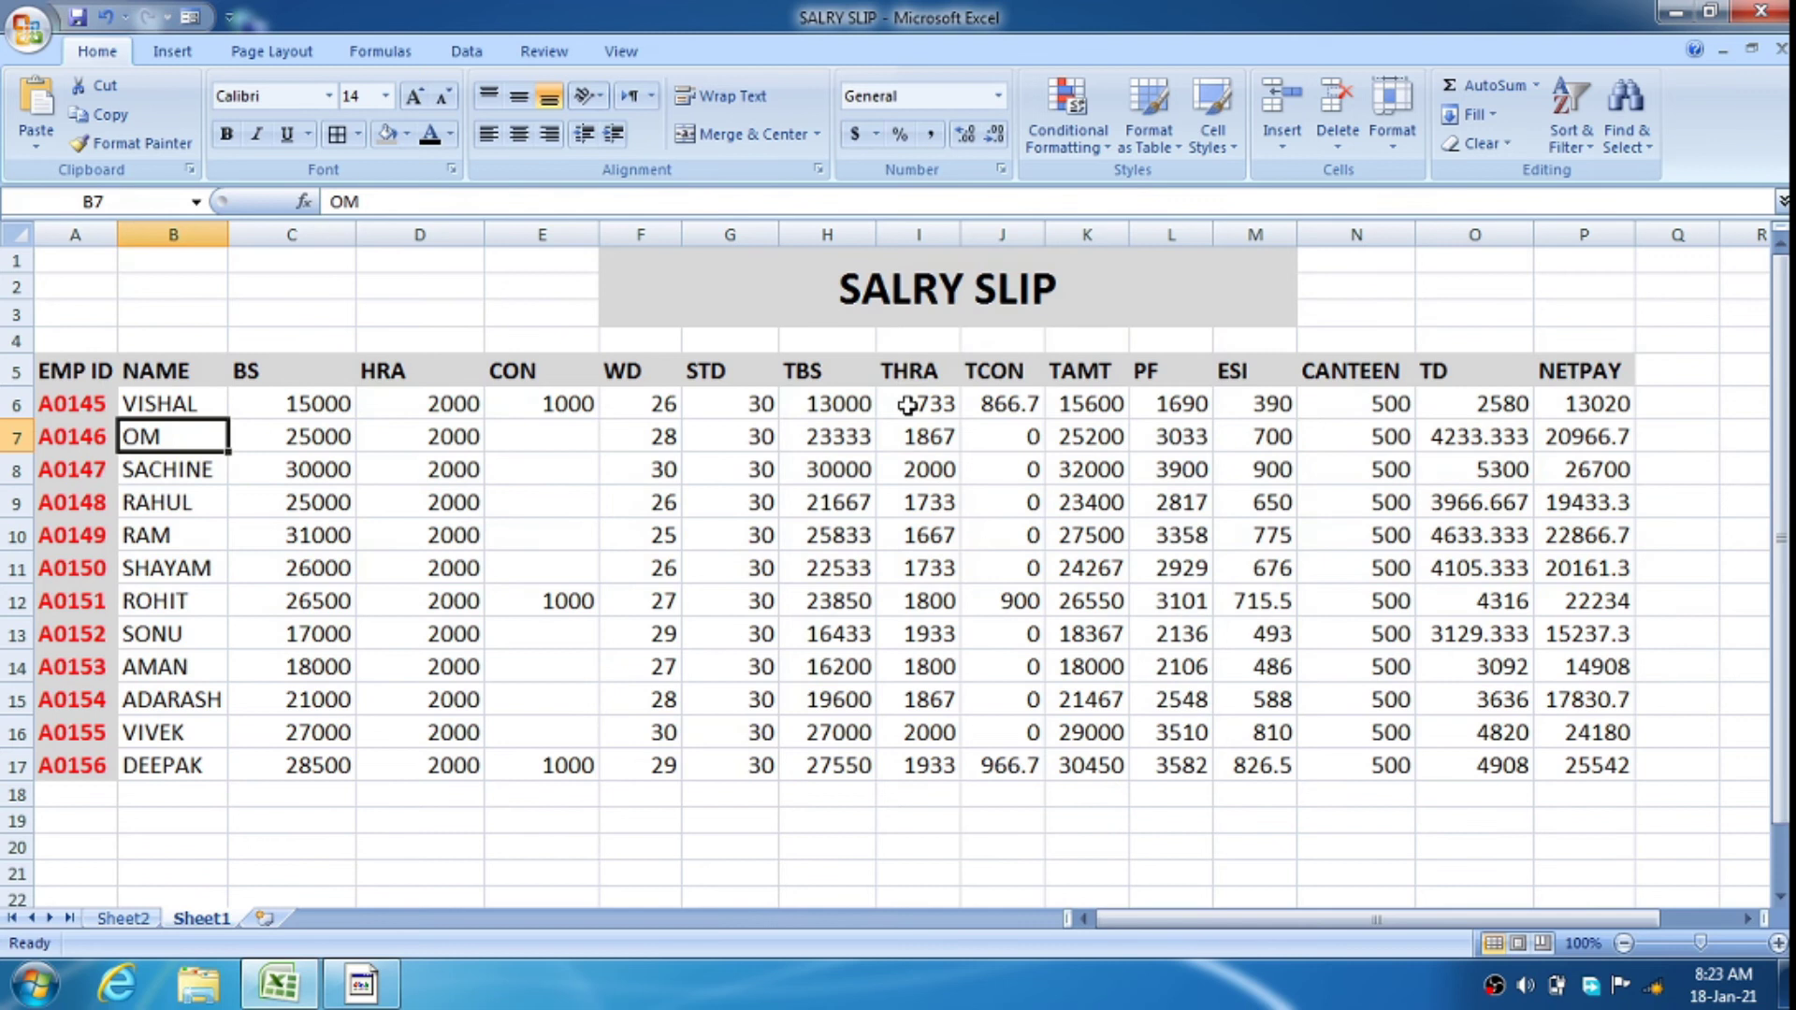
{"action": "left_click", "coordinate": [123, 919]}
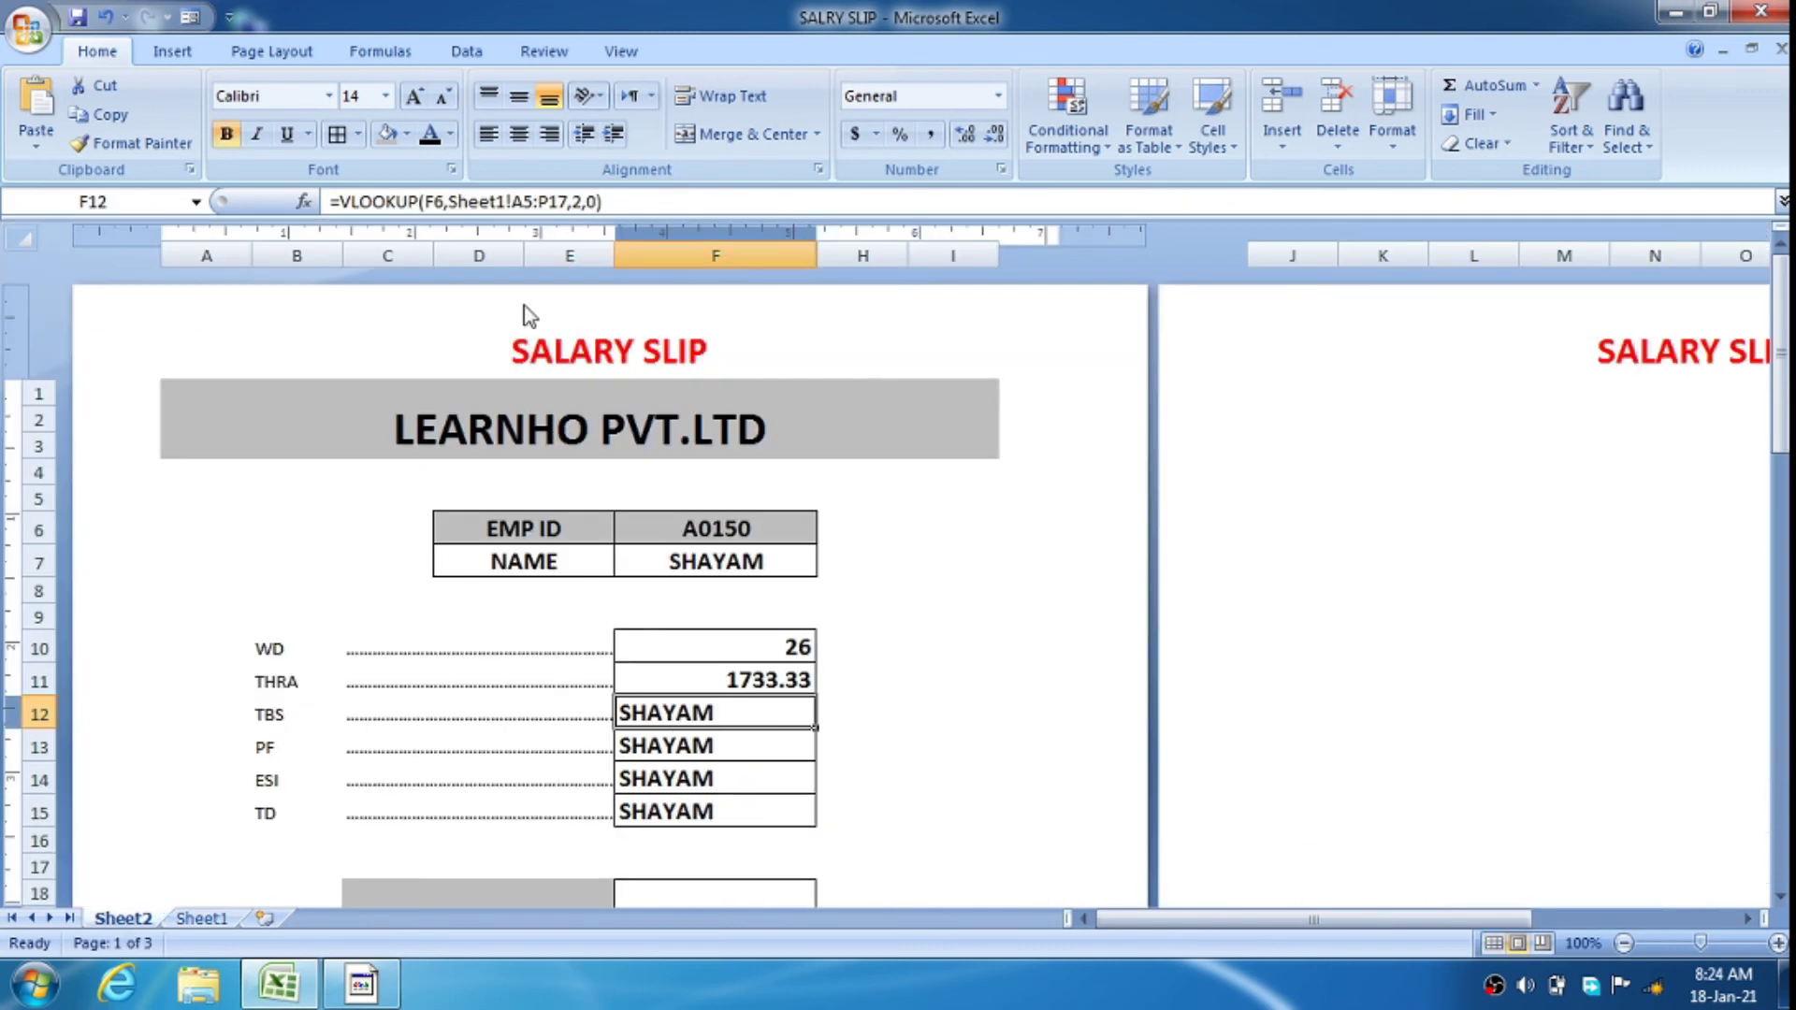
{"action": "left_click", "coordinate": [583, 201]}
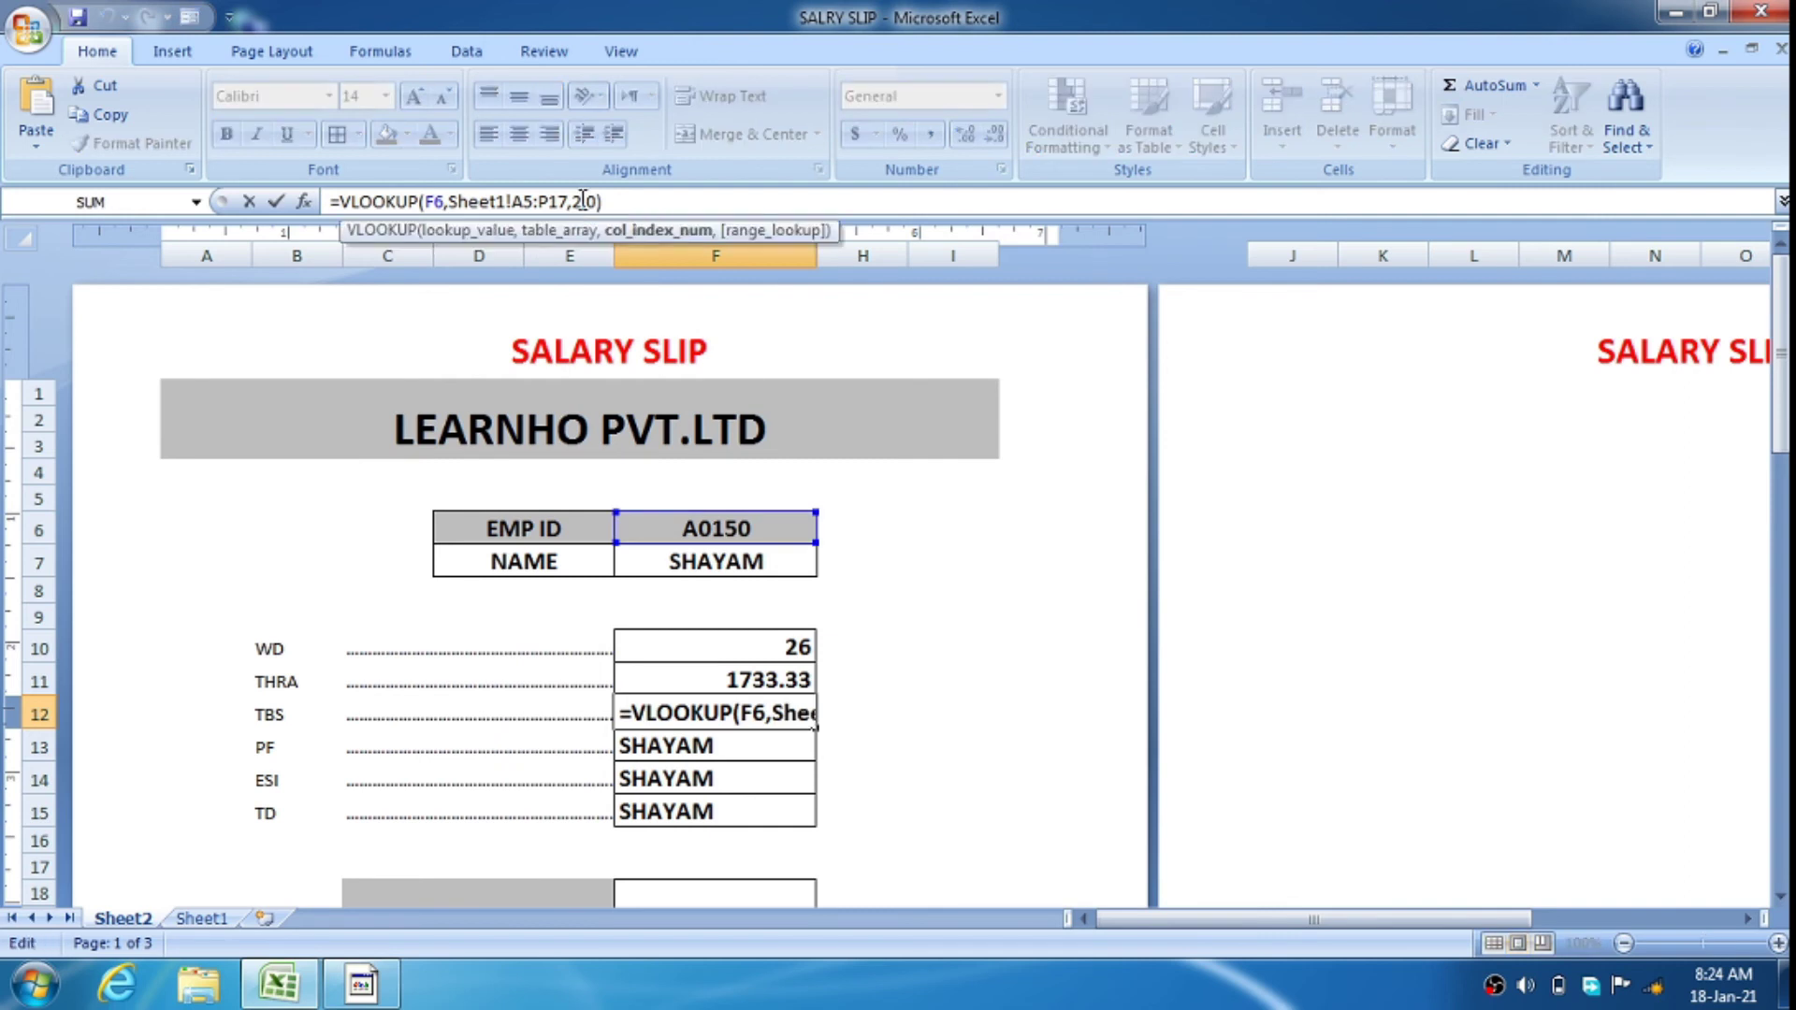
{"action": "key", "text": "BackSpace"}
{"action": "type", "text": "8"}
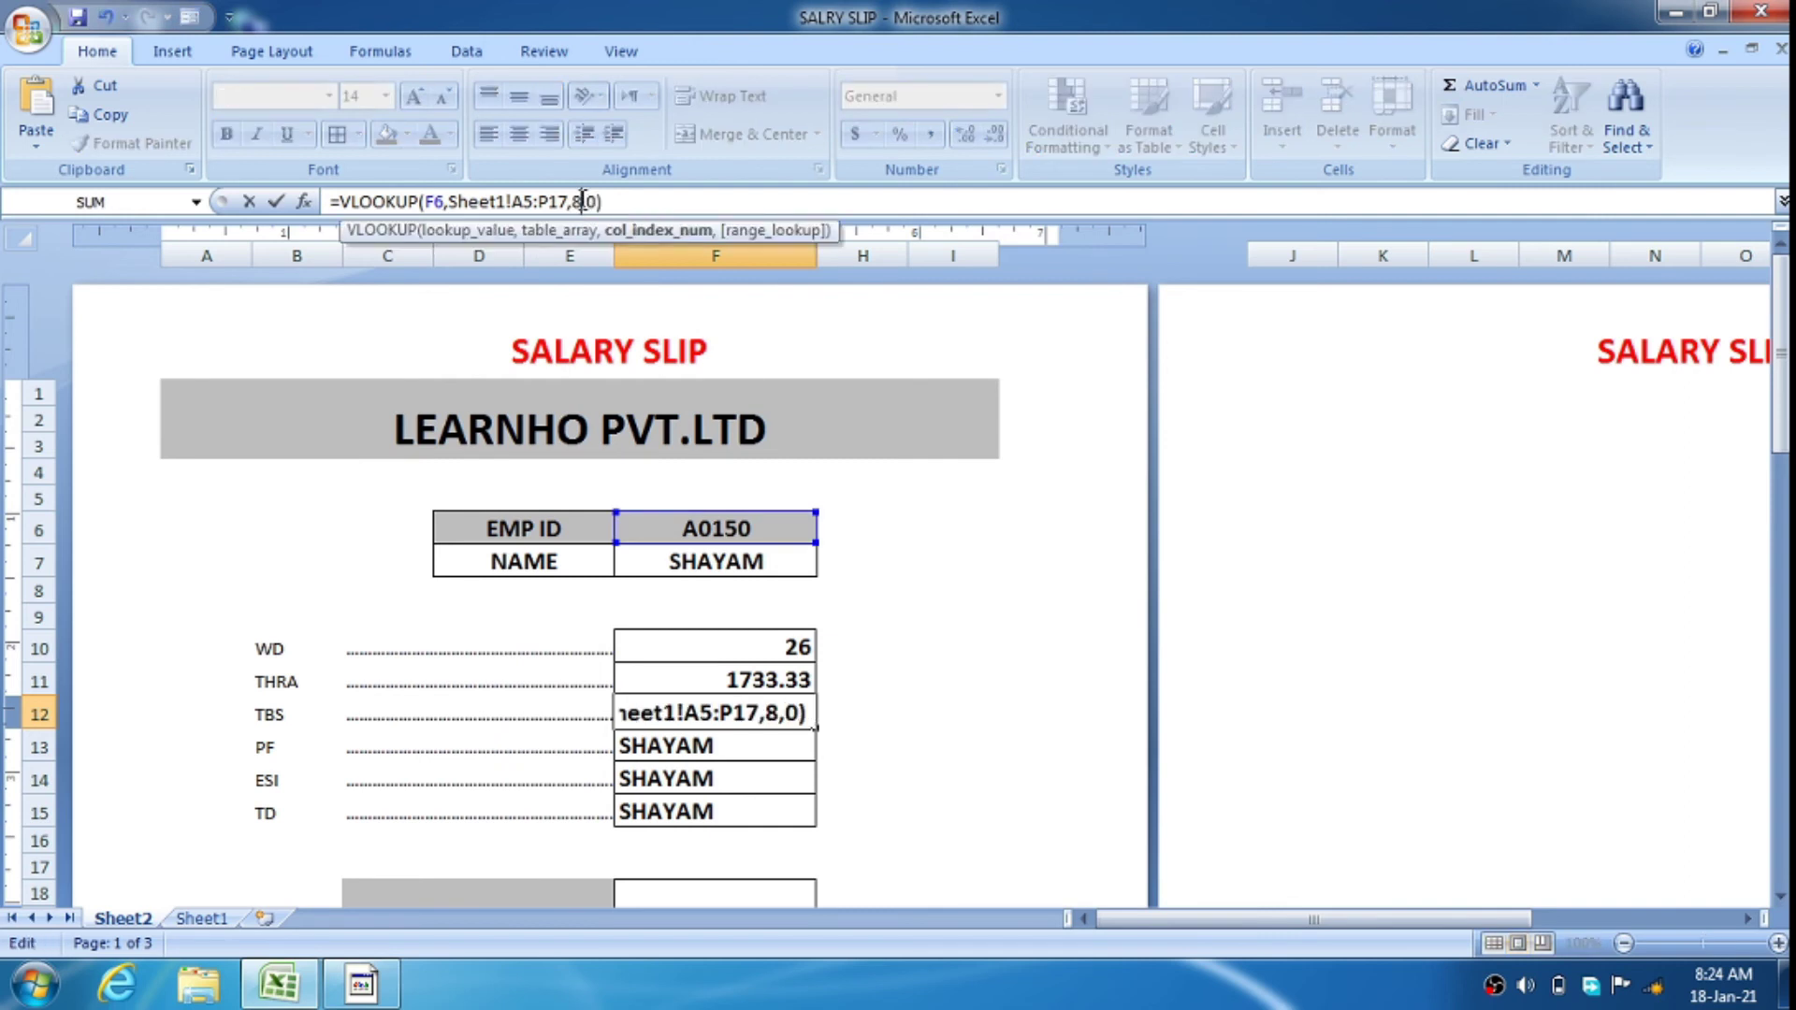
{"action": "key", "text": "Return"}
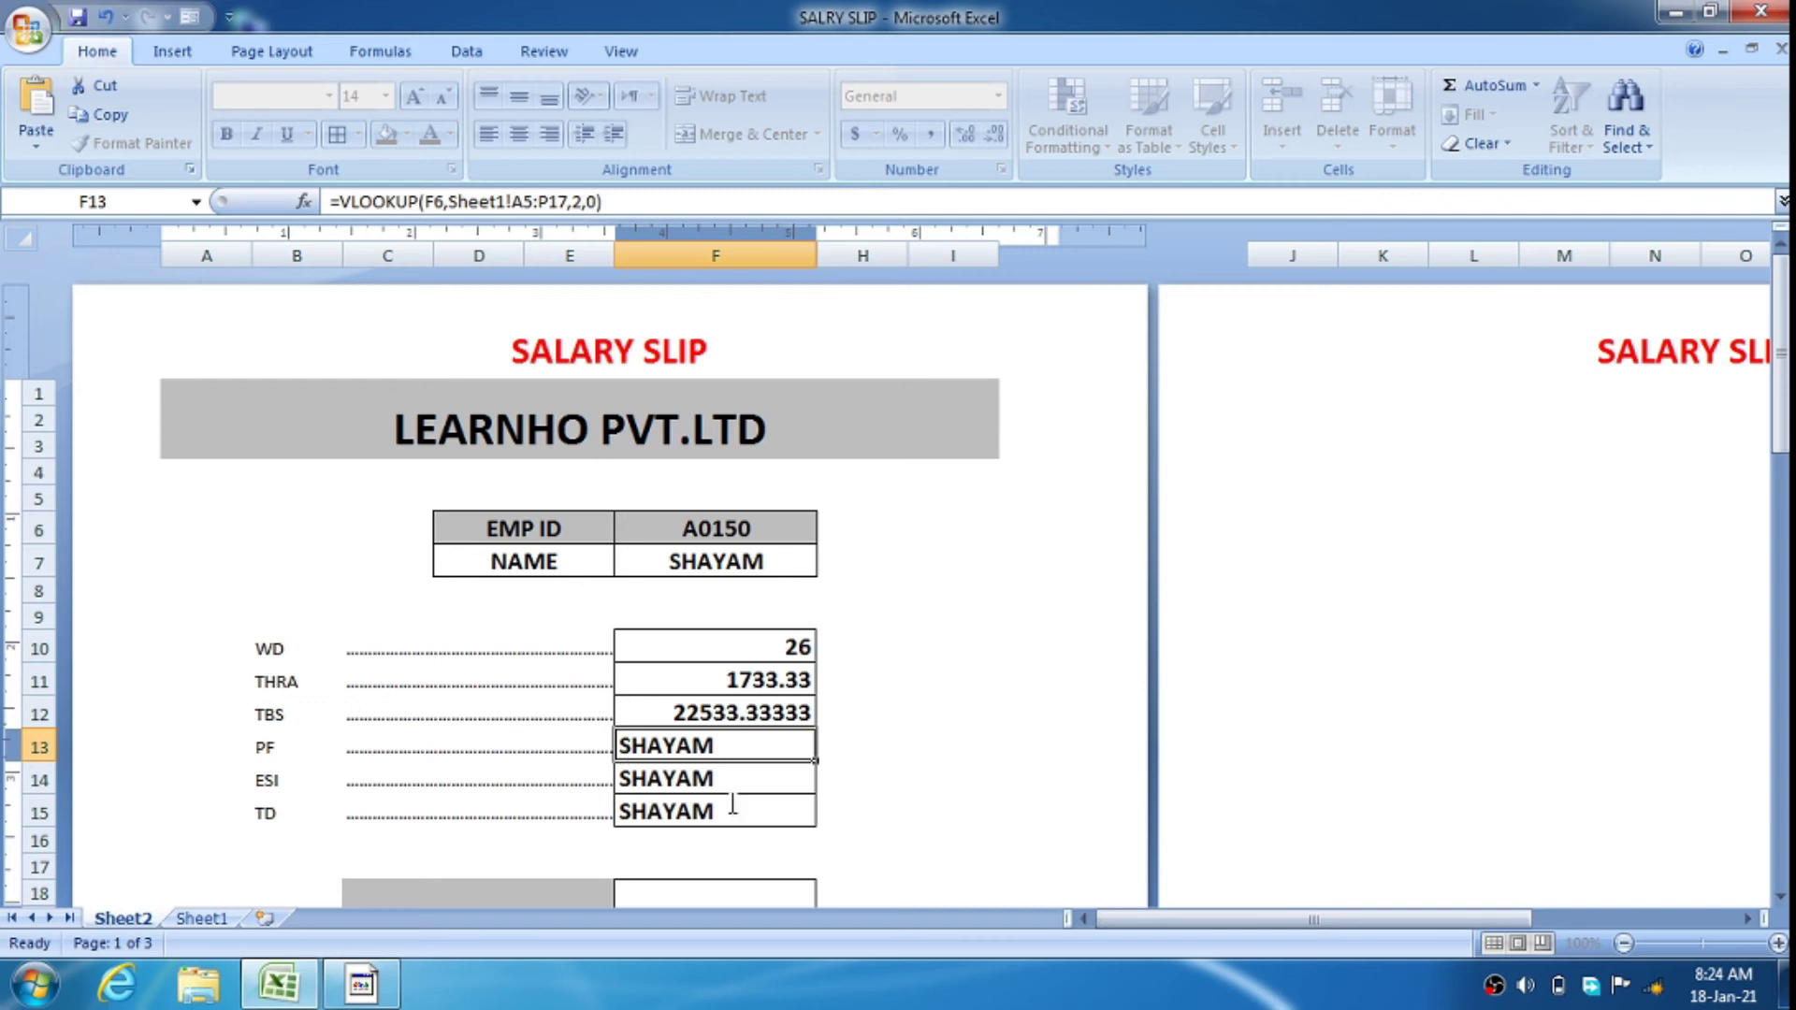
Review the Sheet1 employee table, then set the PF lookup column to 12
{"action": "scroll", "coordinate": [725, 789], "scroll_direction": "down", "scroll_amount": 2}
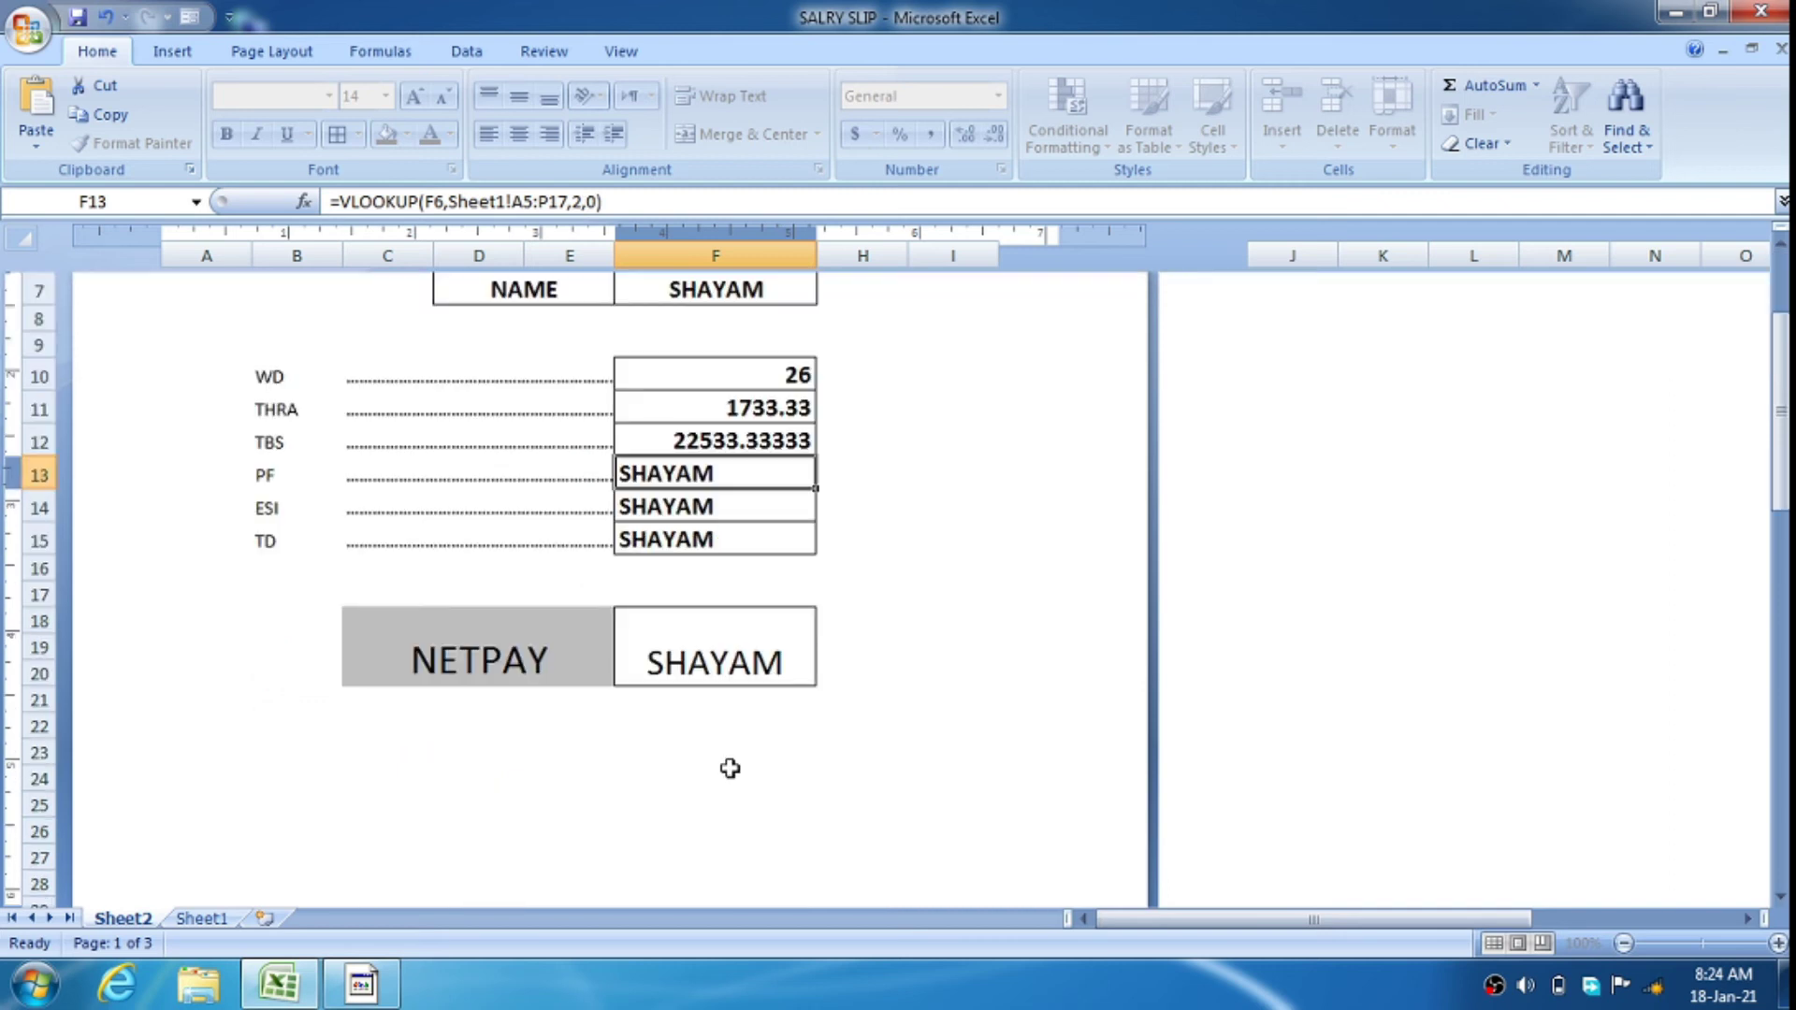
{"action": "key", "text": "ctrl+Page_Down"}
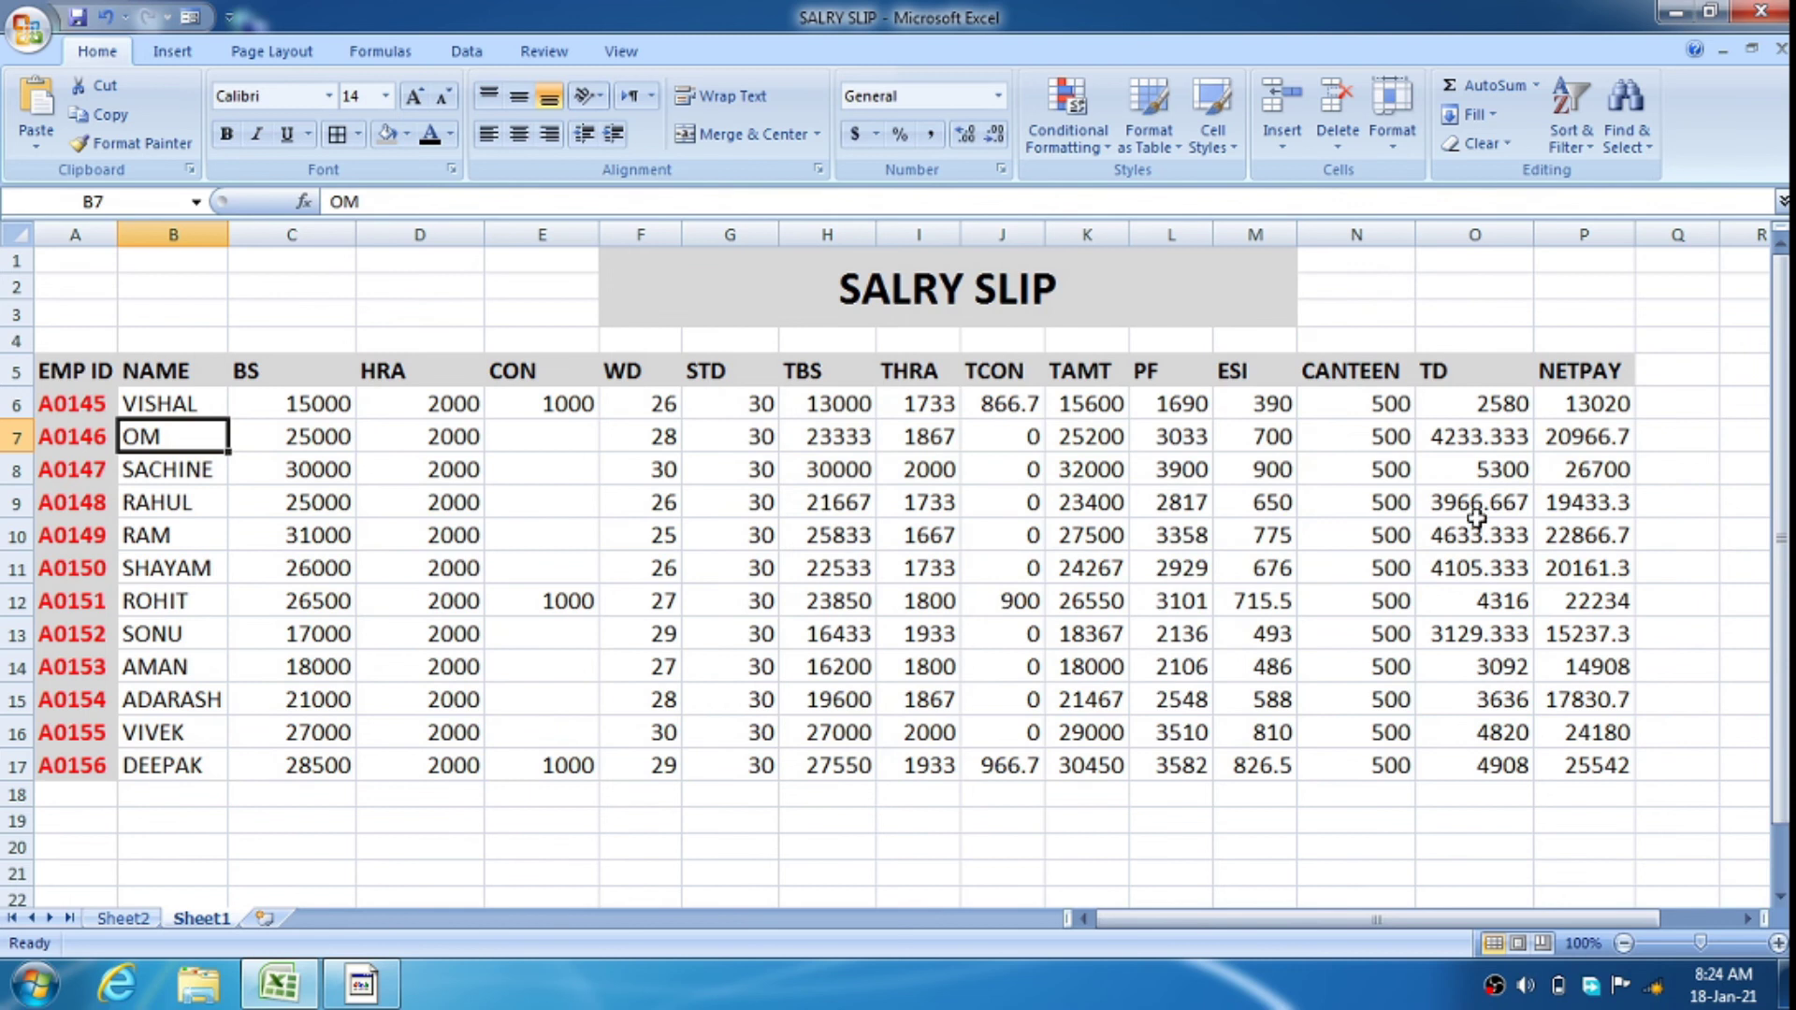
{"action": "left_click", "coordinate": [100, 924]}
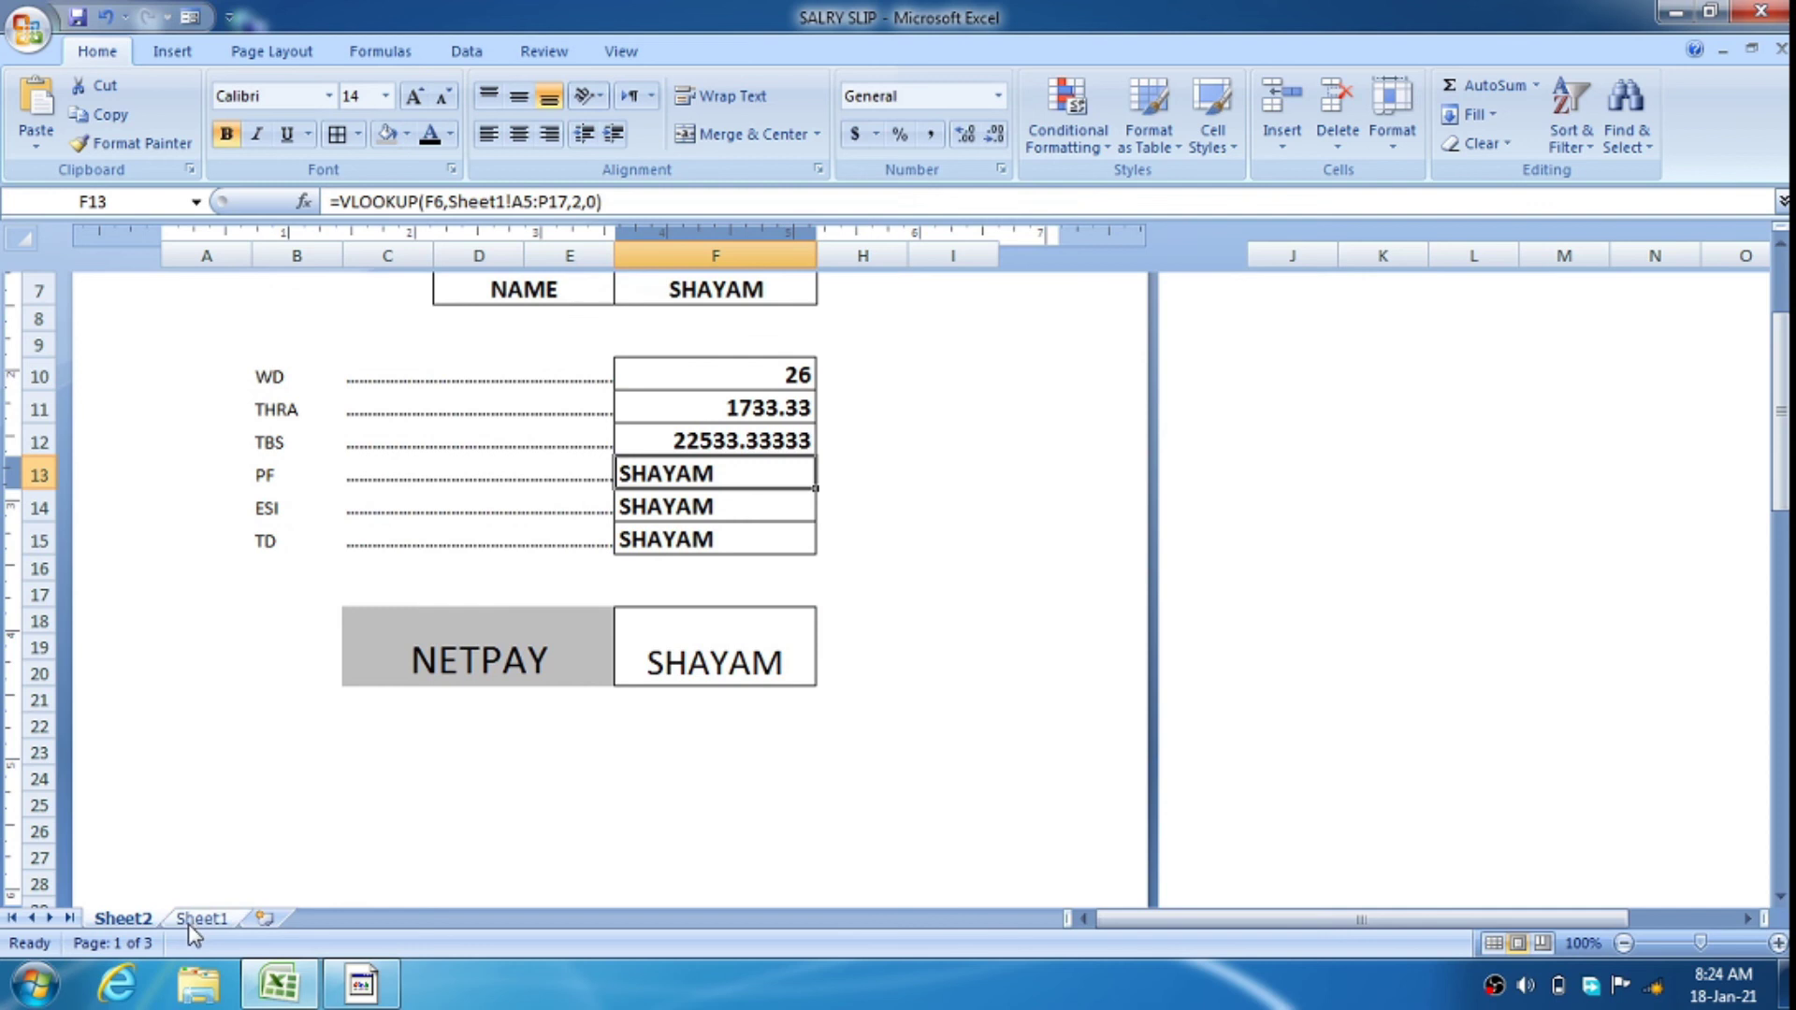
{"action": "left_click", "coordinate": [192, 921]}
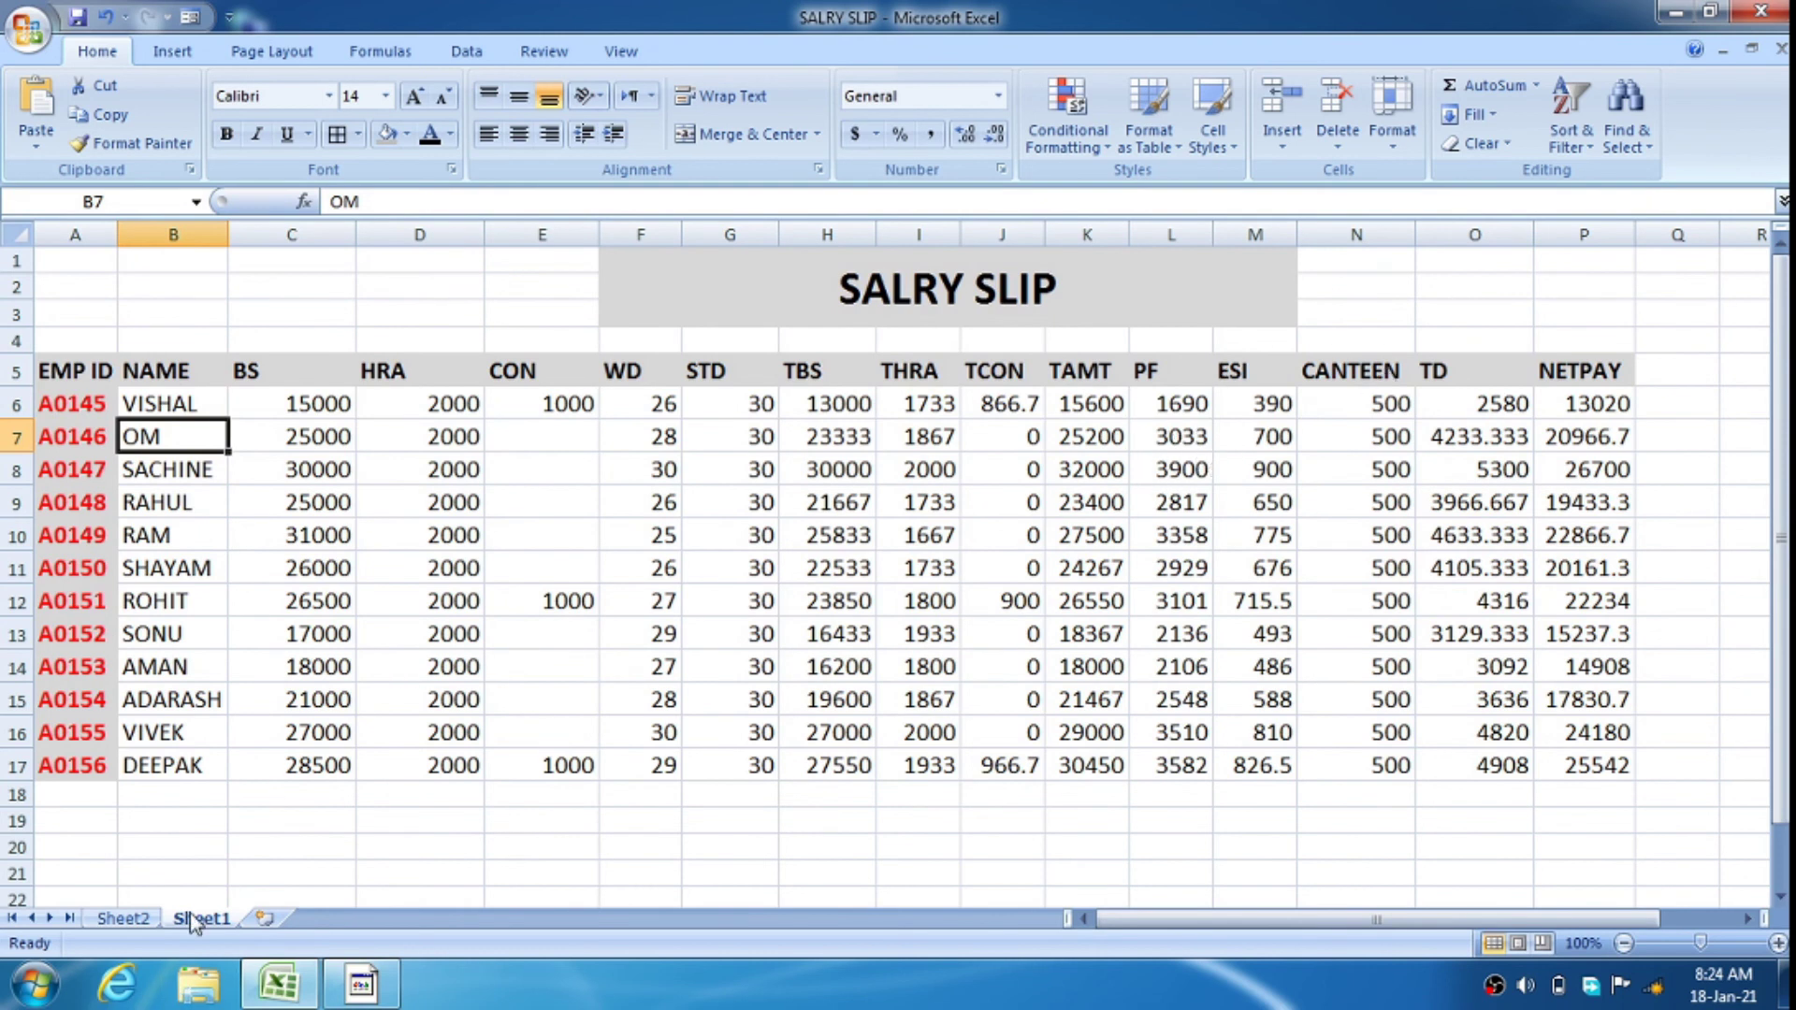
{"action": "left_click", "coordinate": [123, 919]}
{"action": "scroll", "coordinate": [687, 668], "scroll_direction": "up", "scroll_amount": 3}
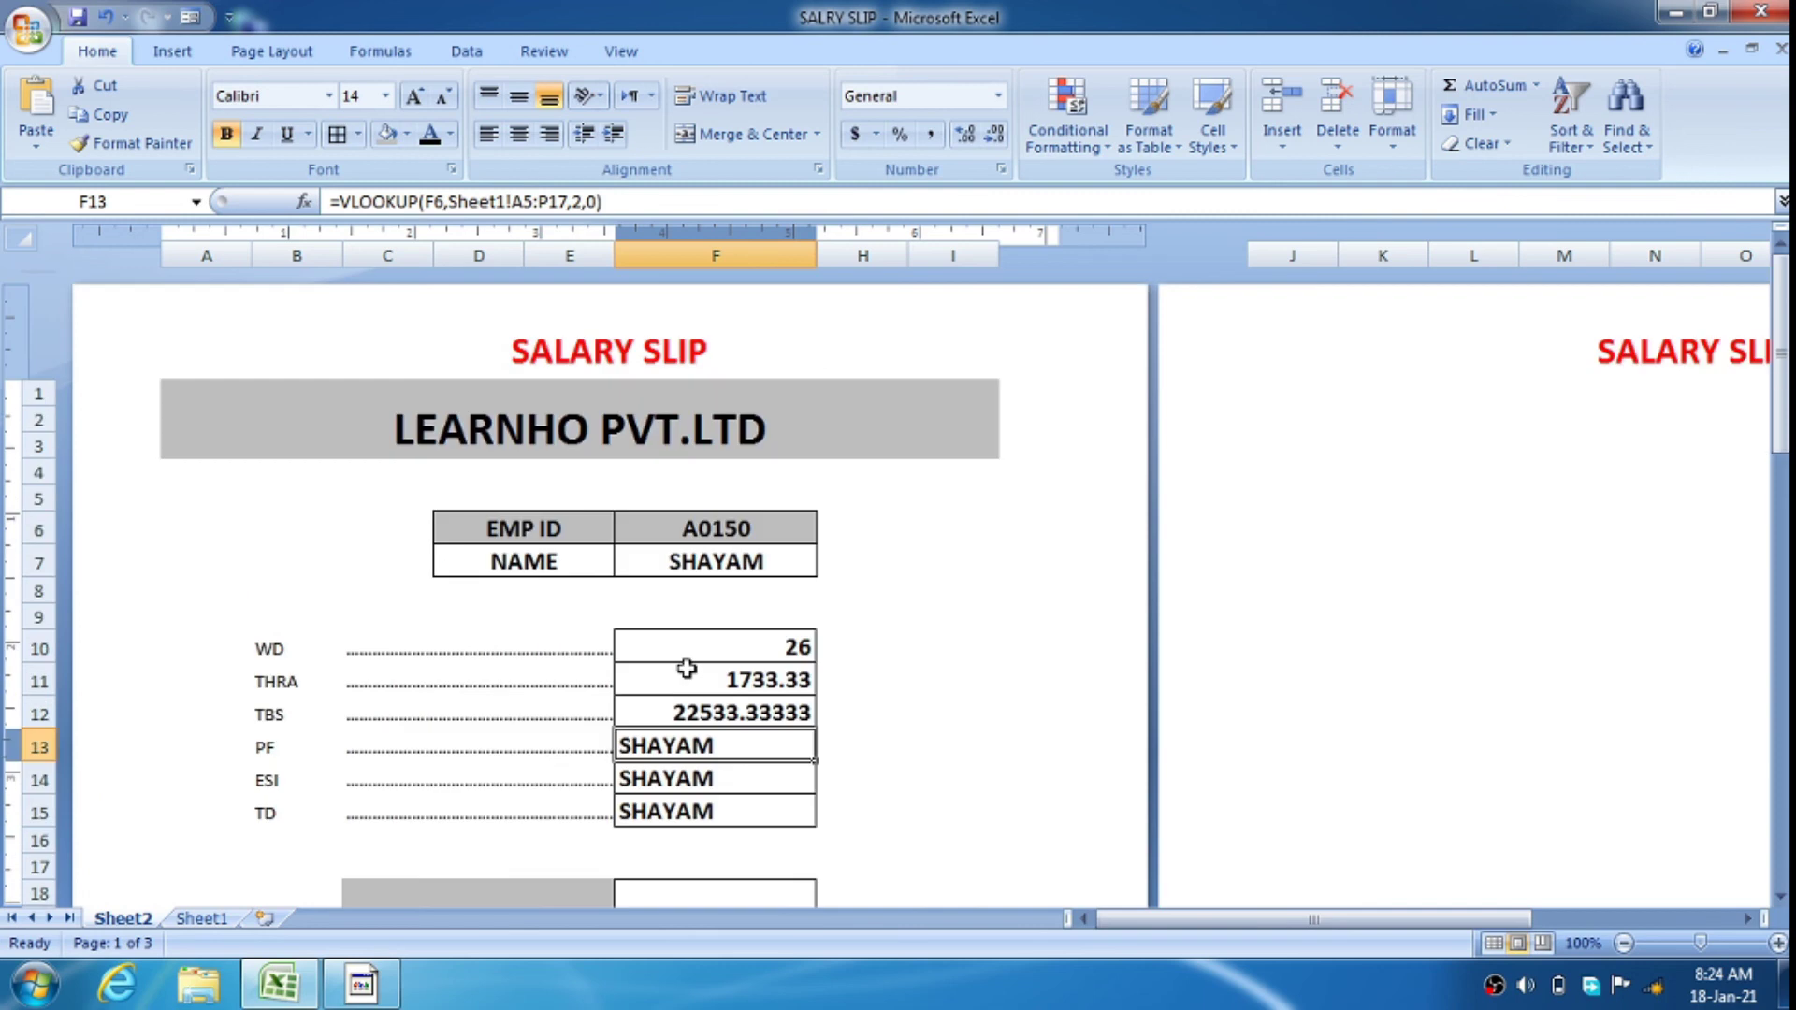
{"action": "left_click", "coordinate": [566, 203]}
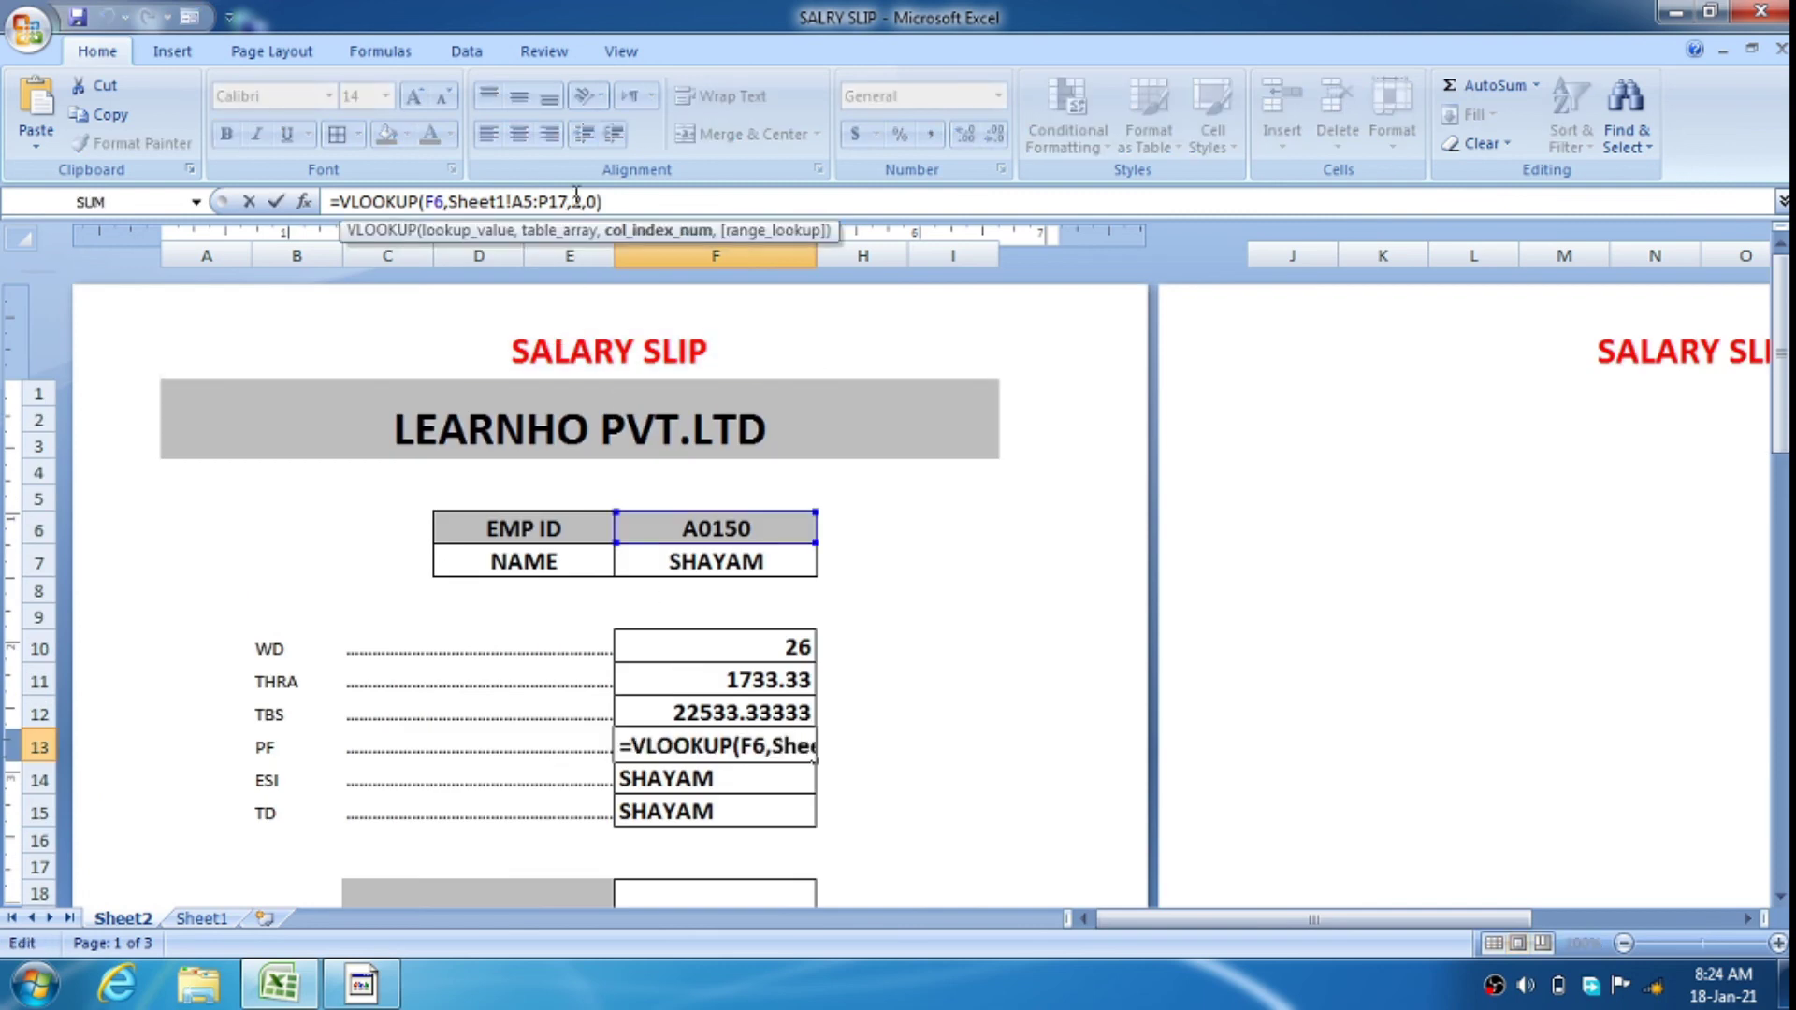
{"action": "type", "text": "1"}
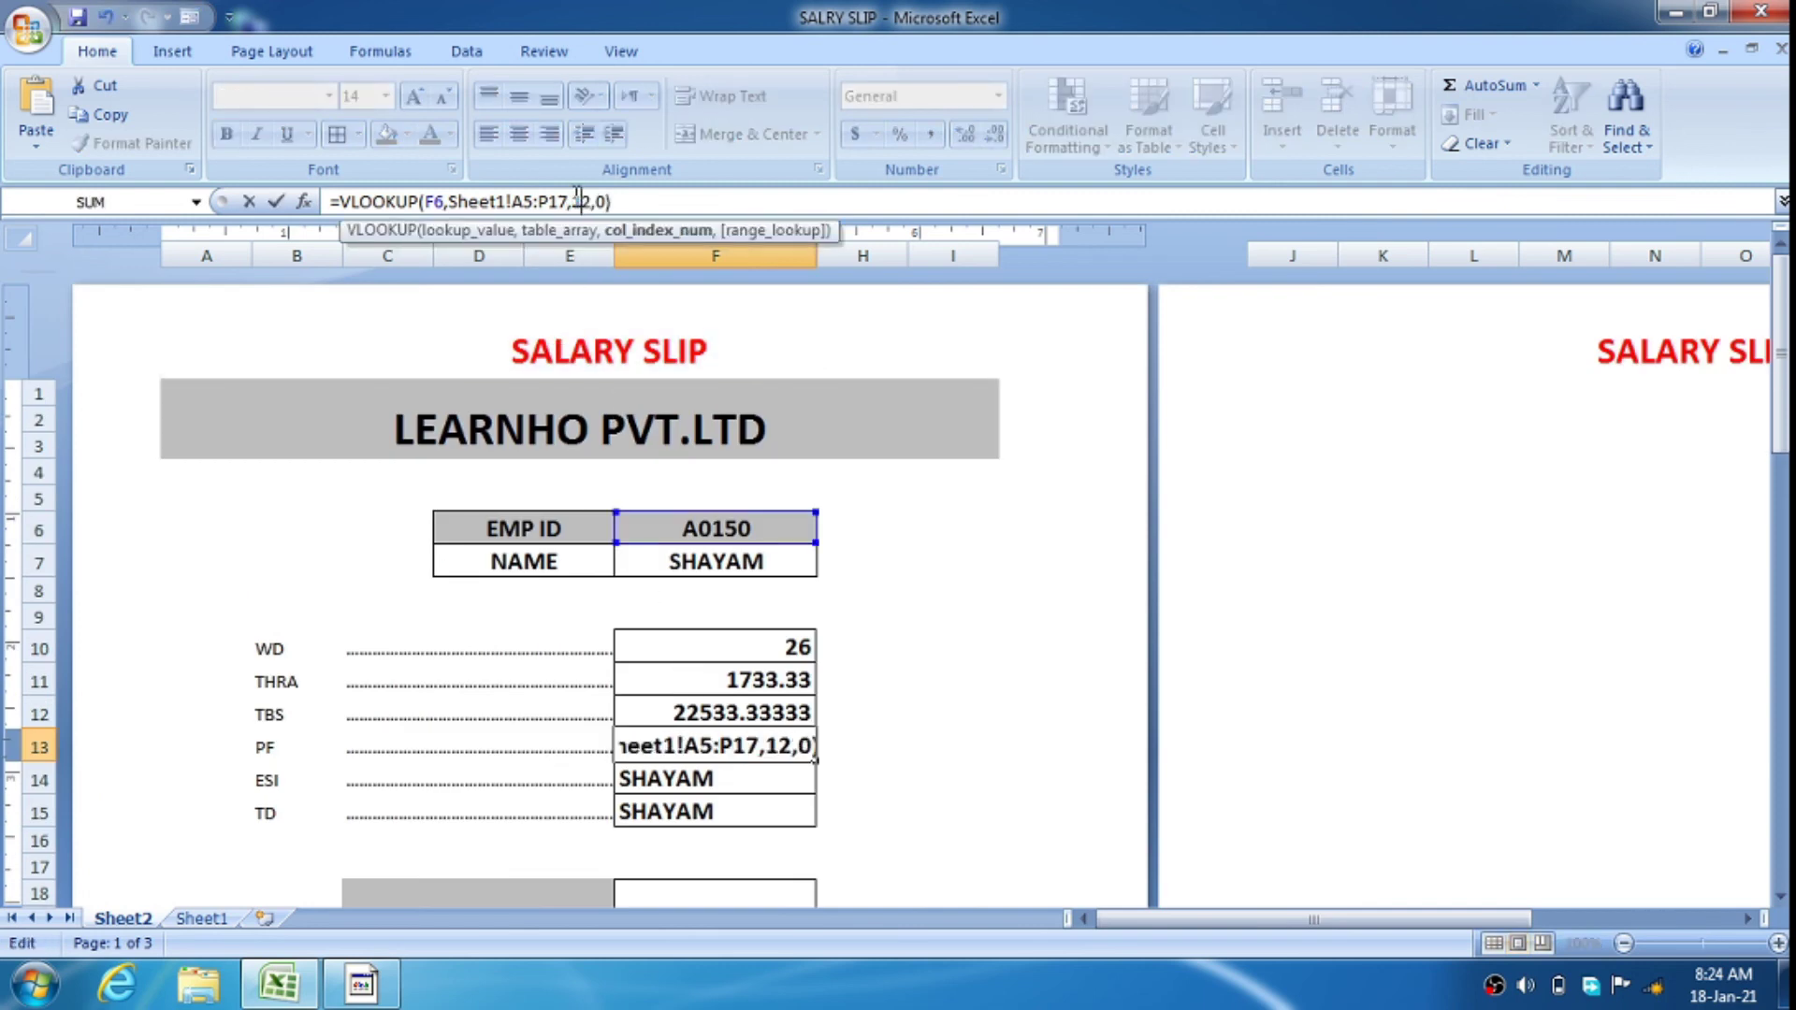
{"action": "key", "text": "Return"}
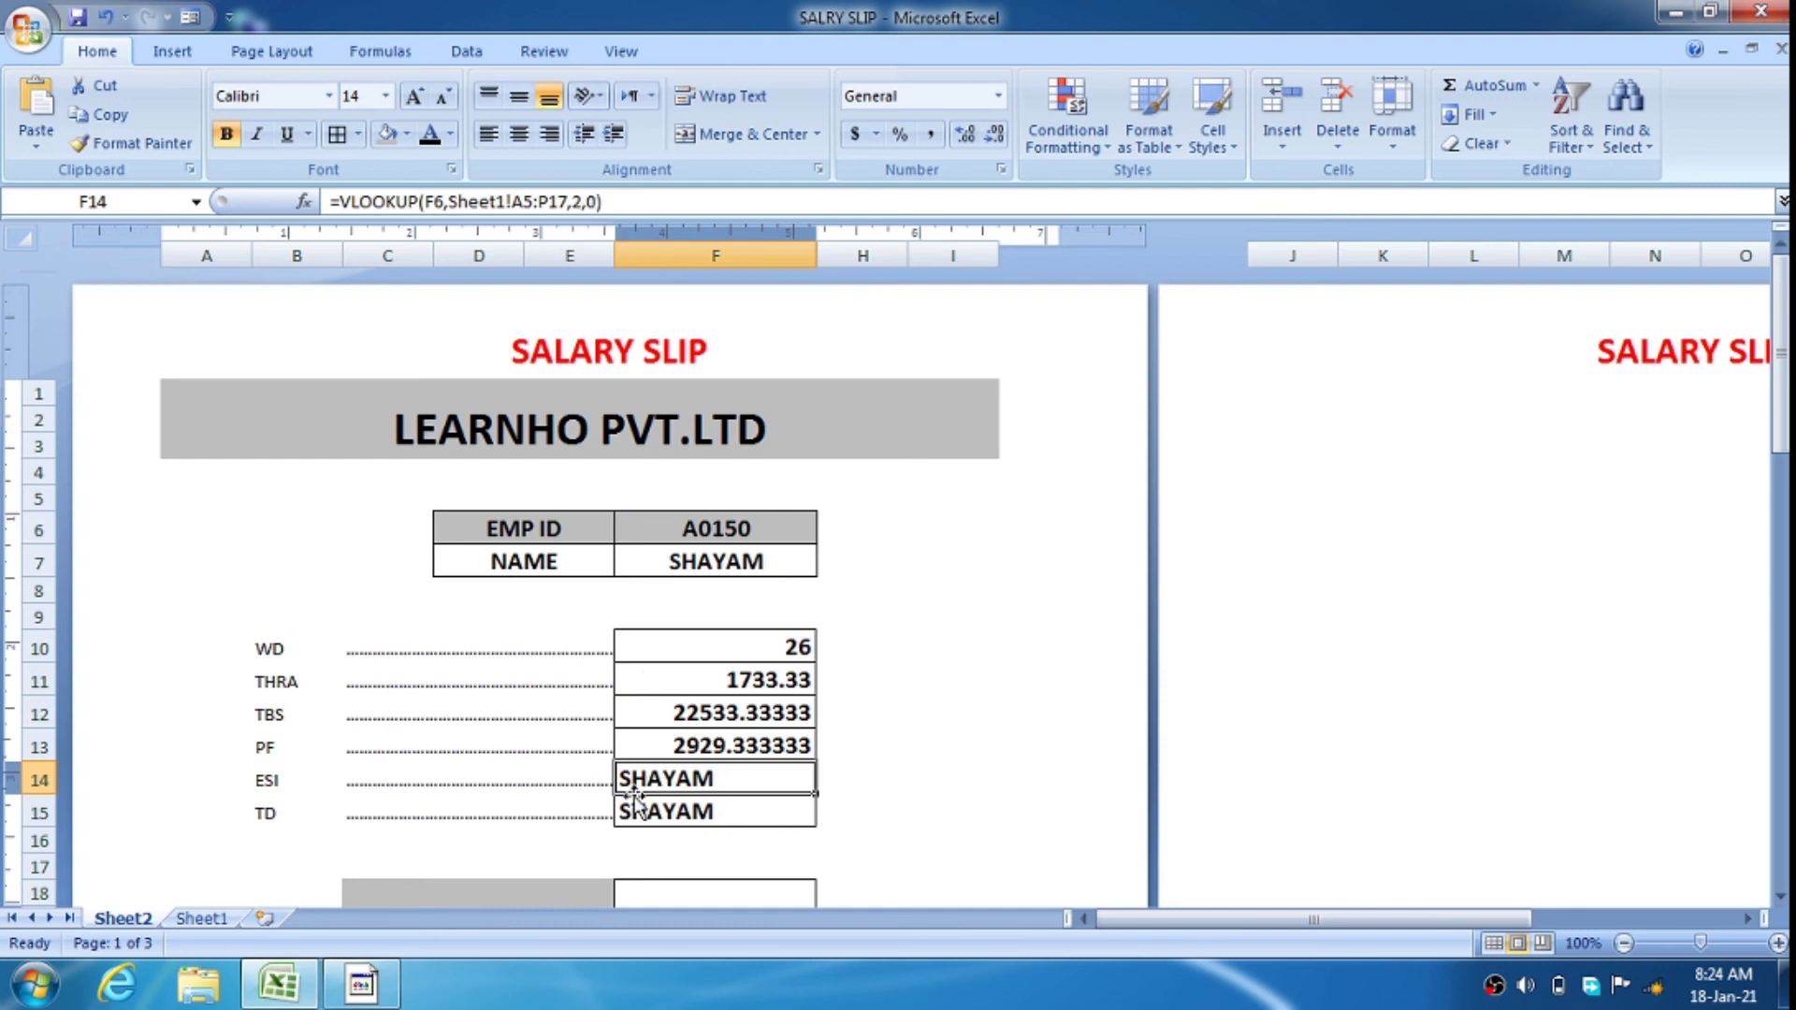
Set the ESI and TD lookup columns to 13 and 15, showing 676 and 4105.333333
{"action": "left_click", "coordinate": [574, 202]}
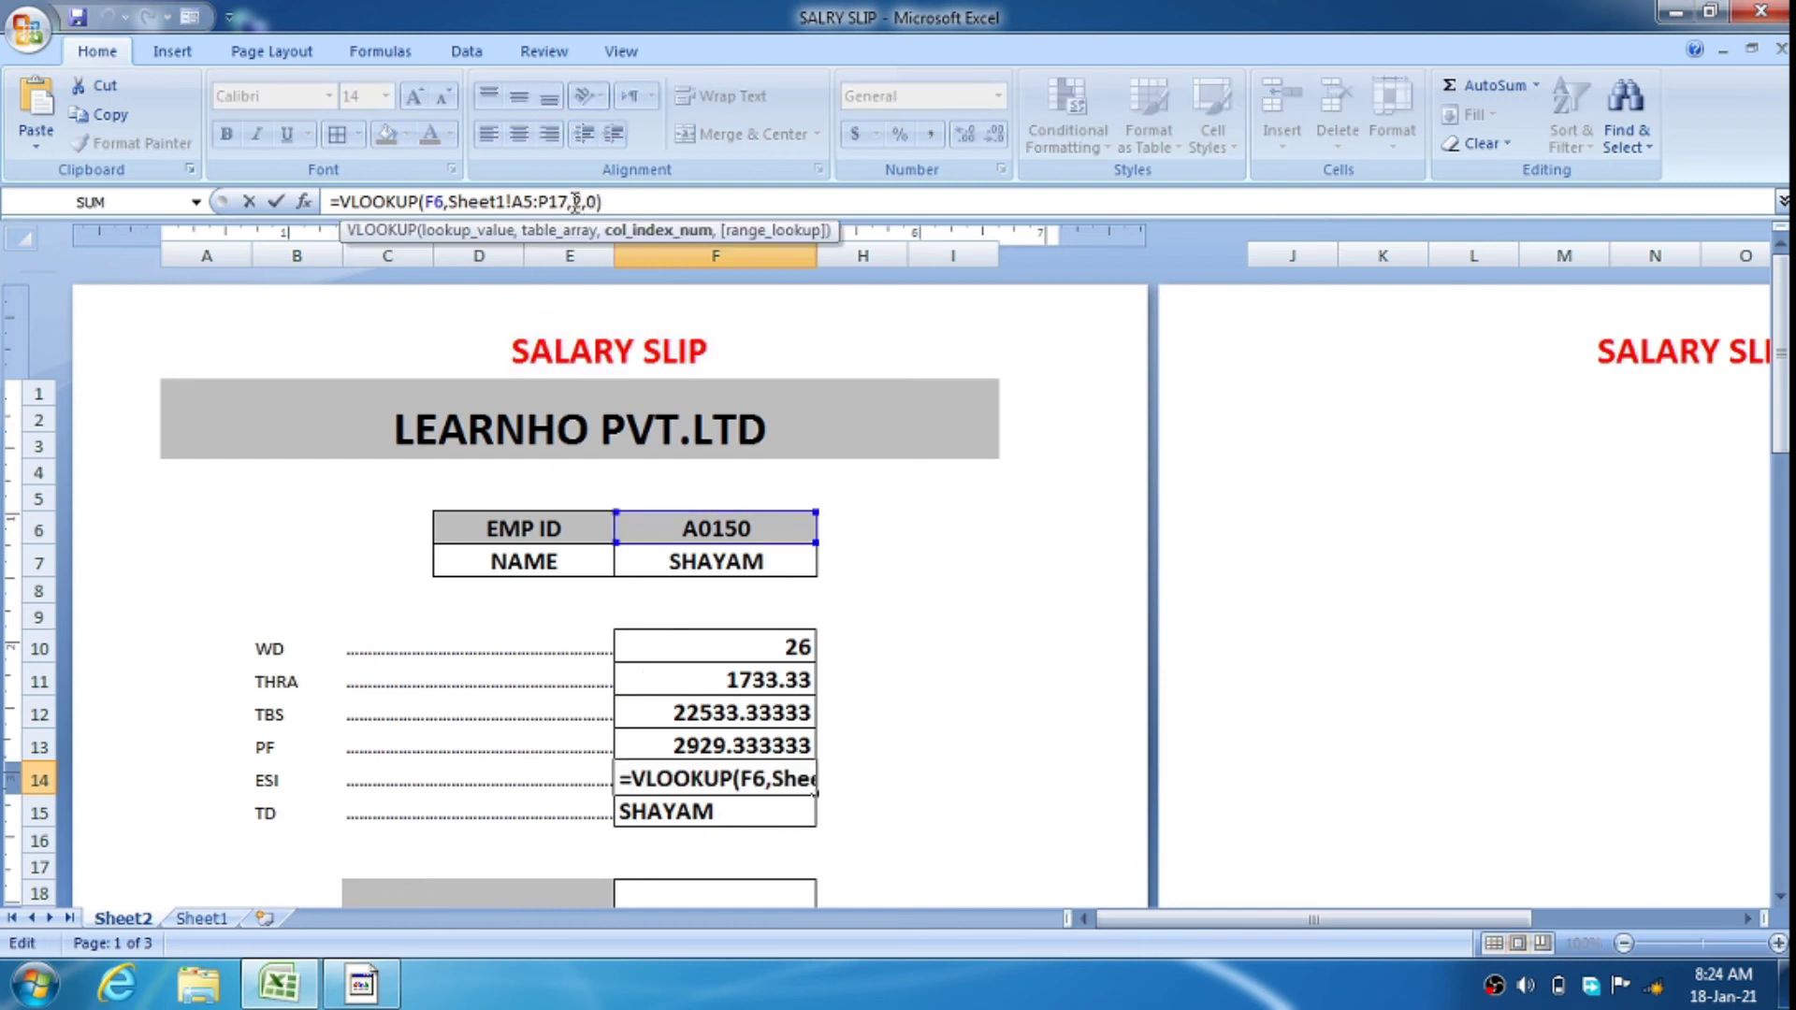
{"action": "key", "text": "Delete"}
{"action": "type", "text": "13"}
{"action": "key", "text": "Return"}
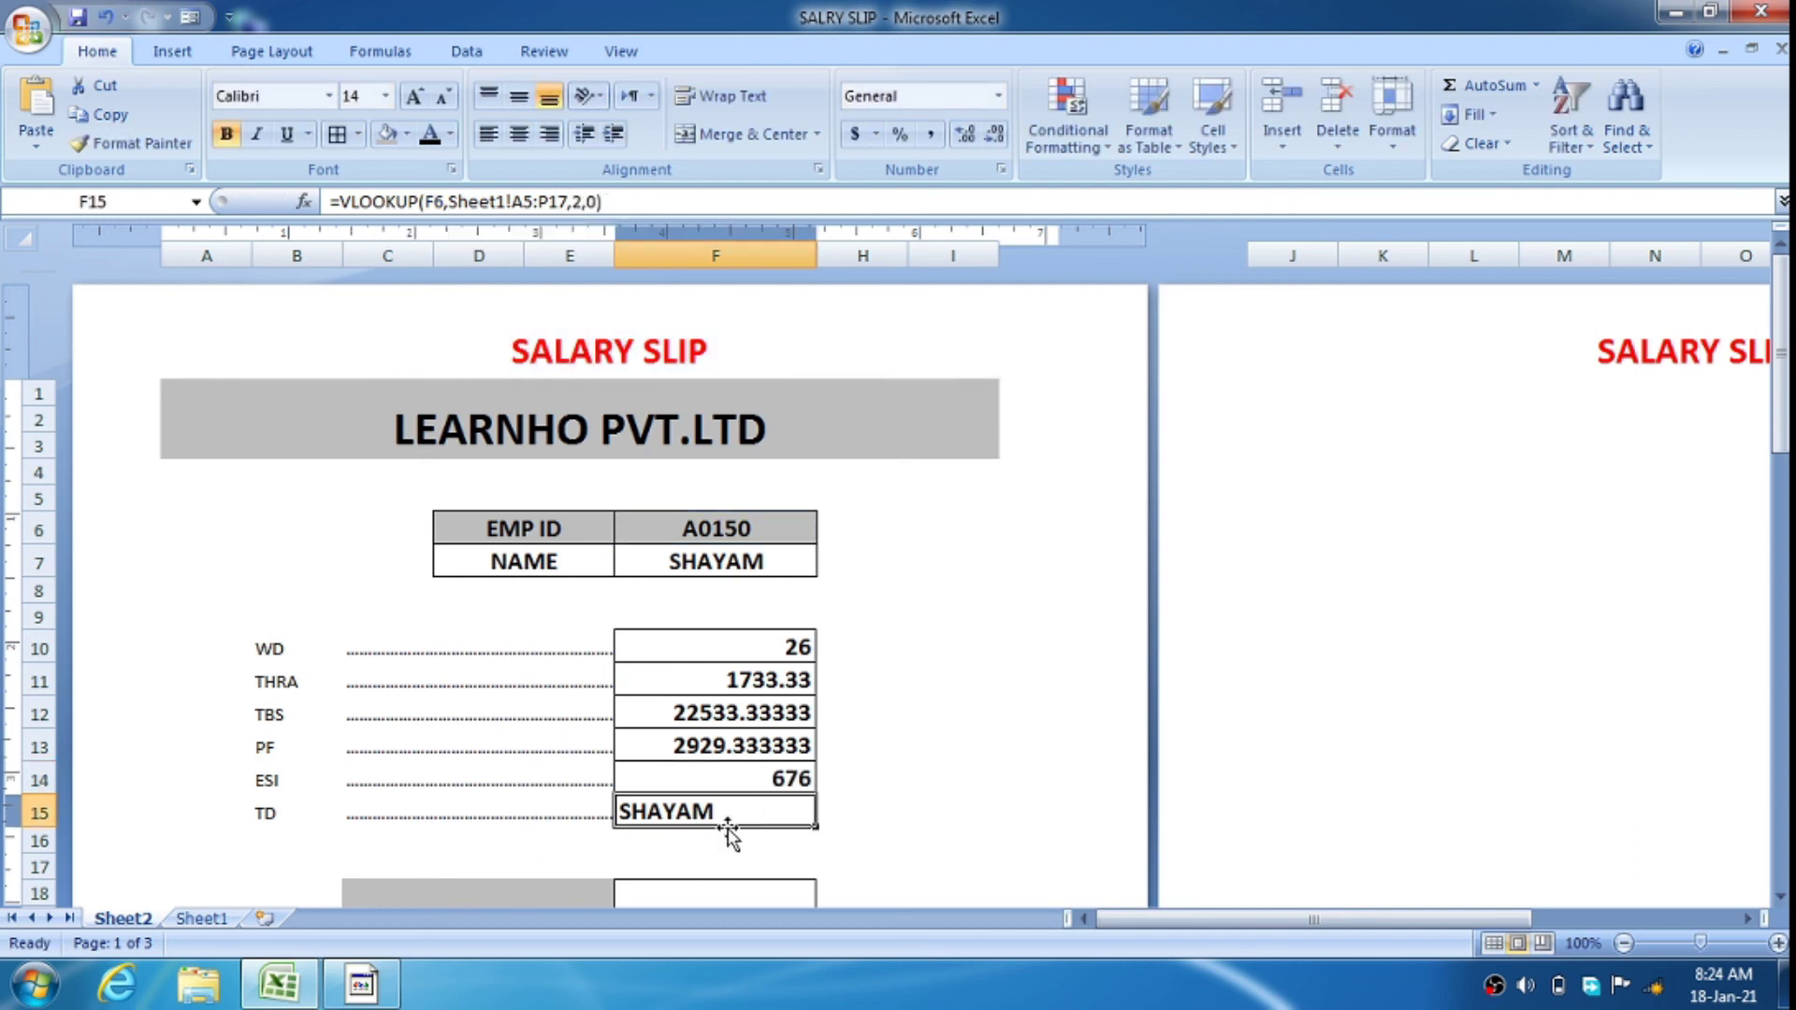
{"action": "left_click", "coordinate": [577, 202]}
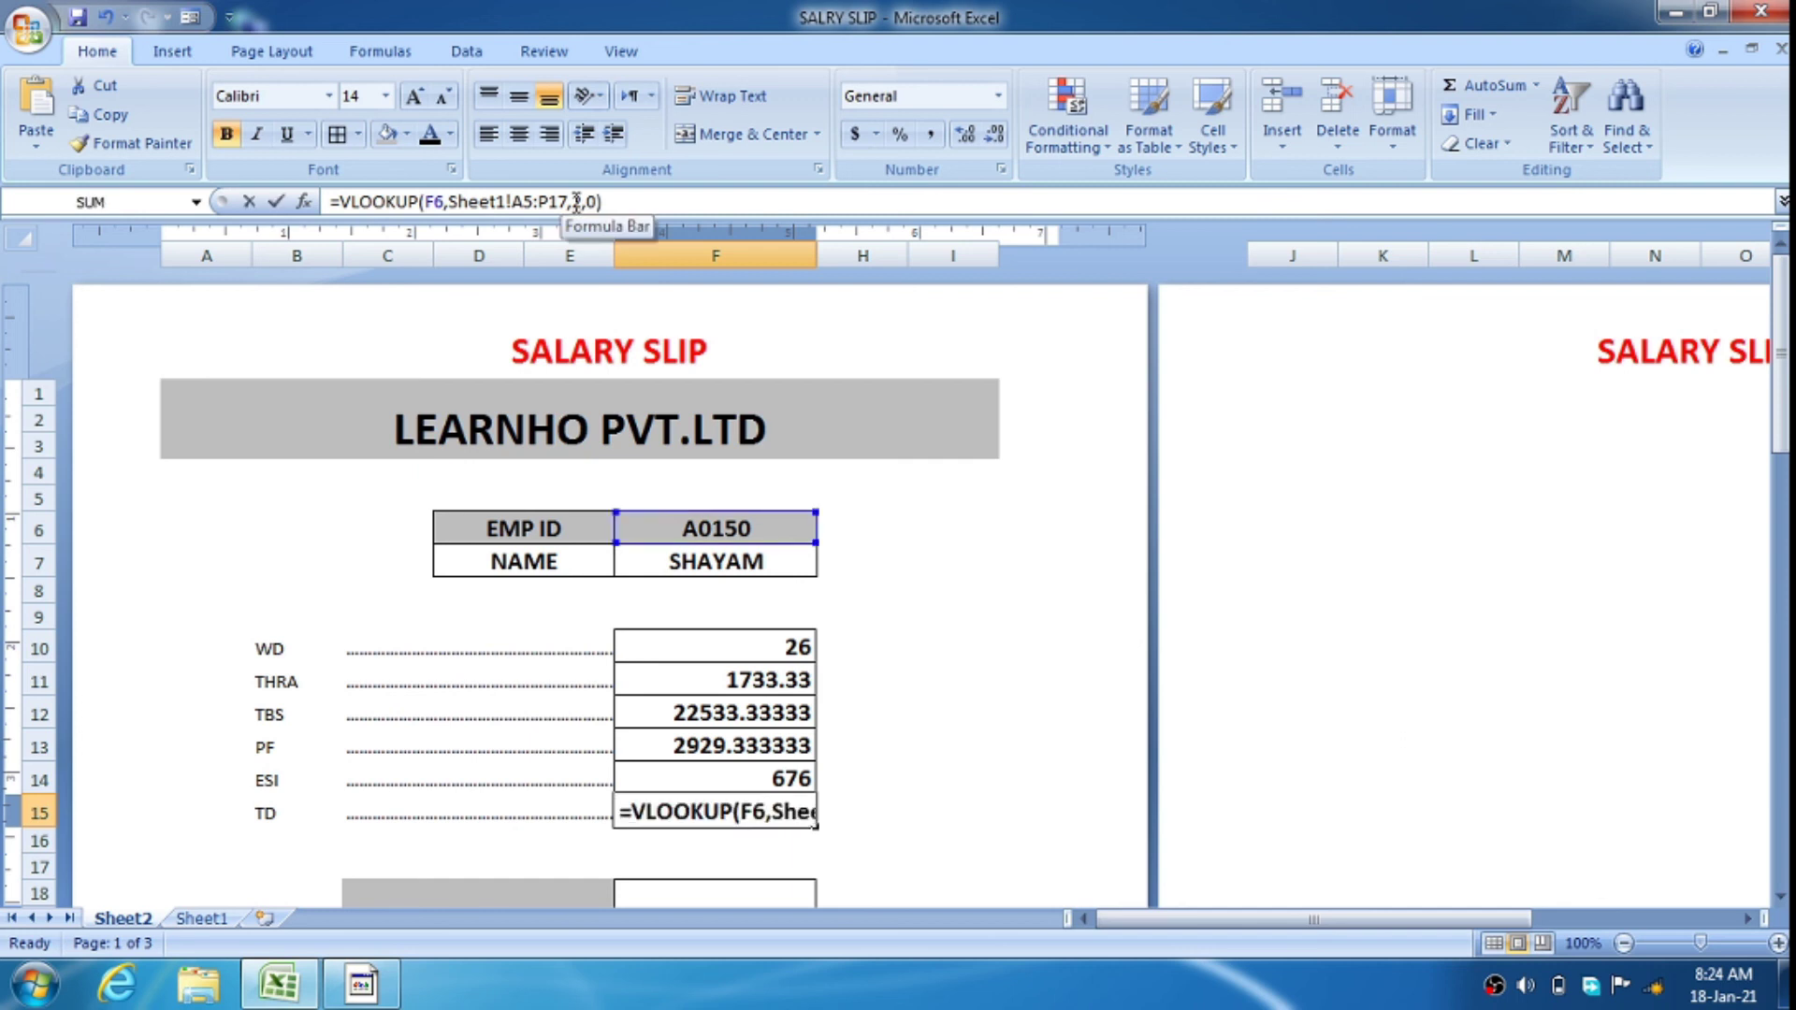
{"action": "key", "text": "Delete"}
{"action": "type", "text": "15"}
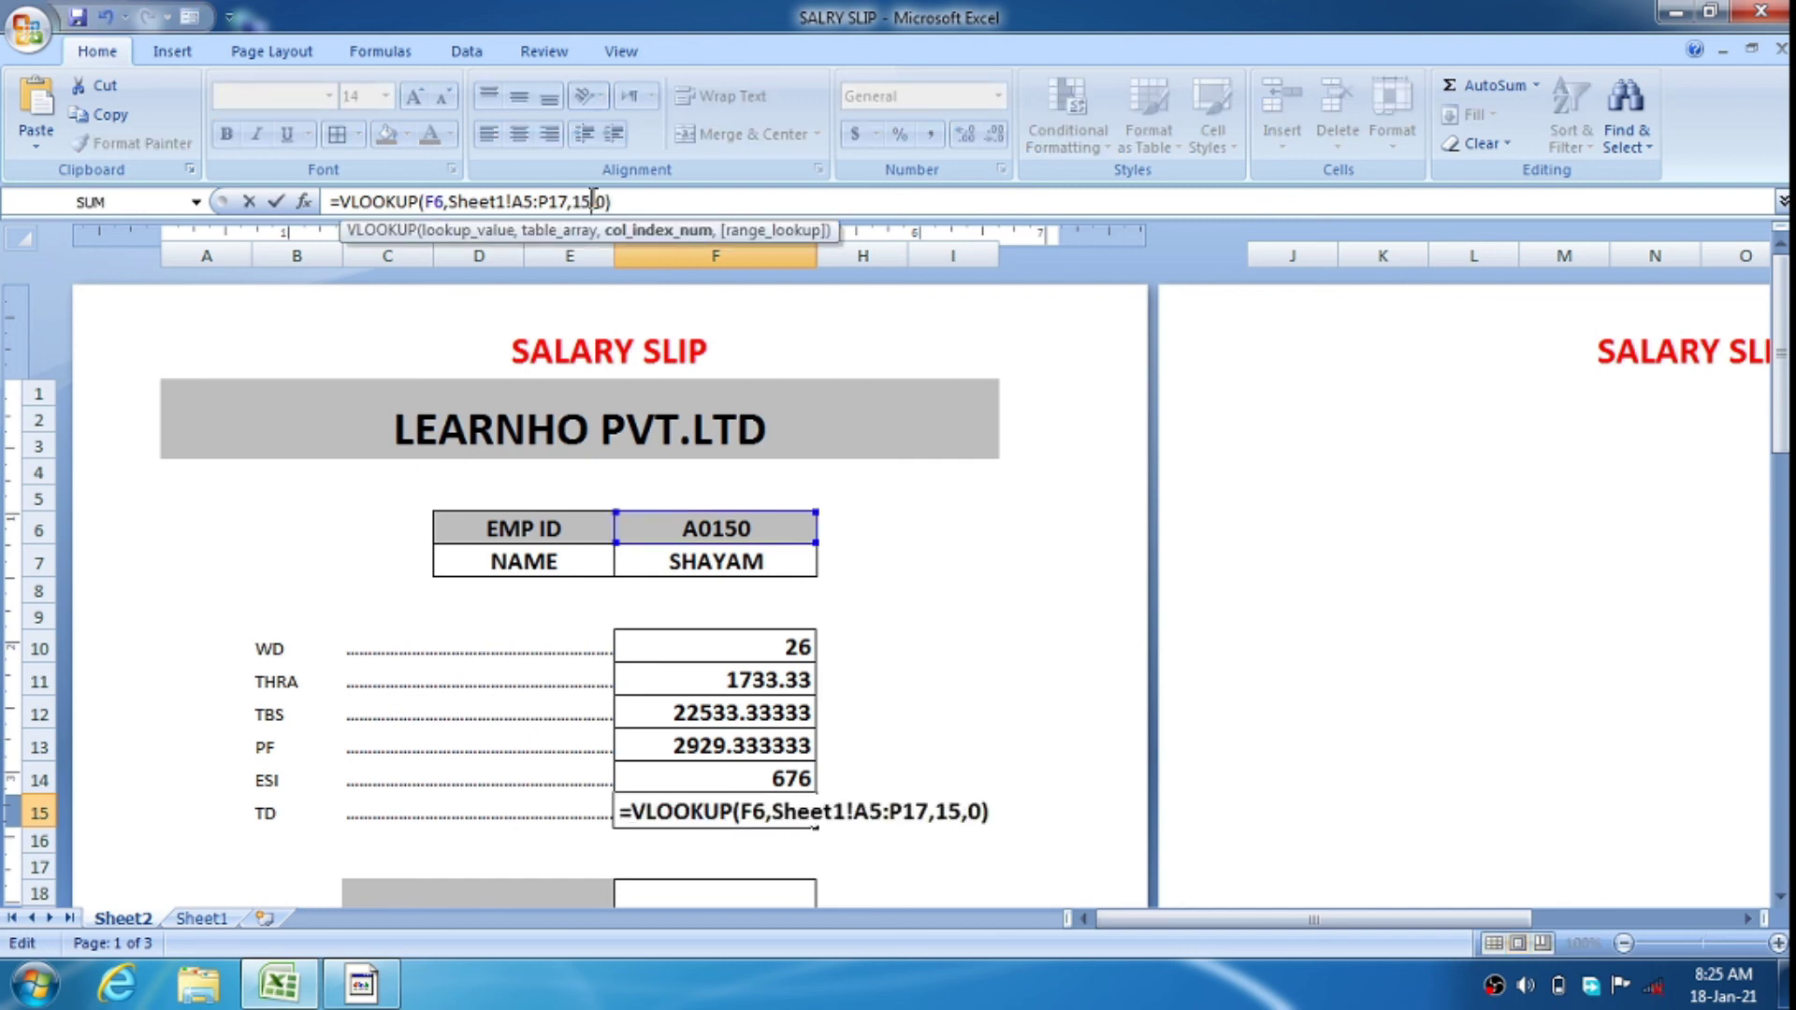
{"action": "key", "text": "Return"}
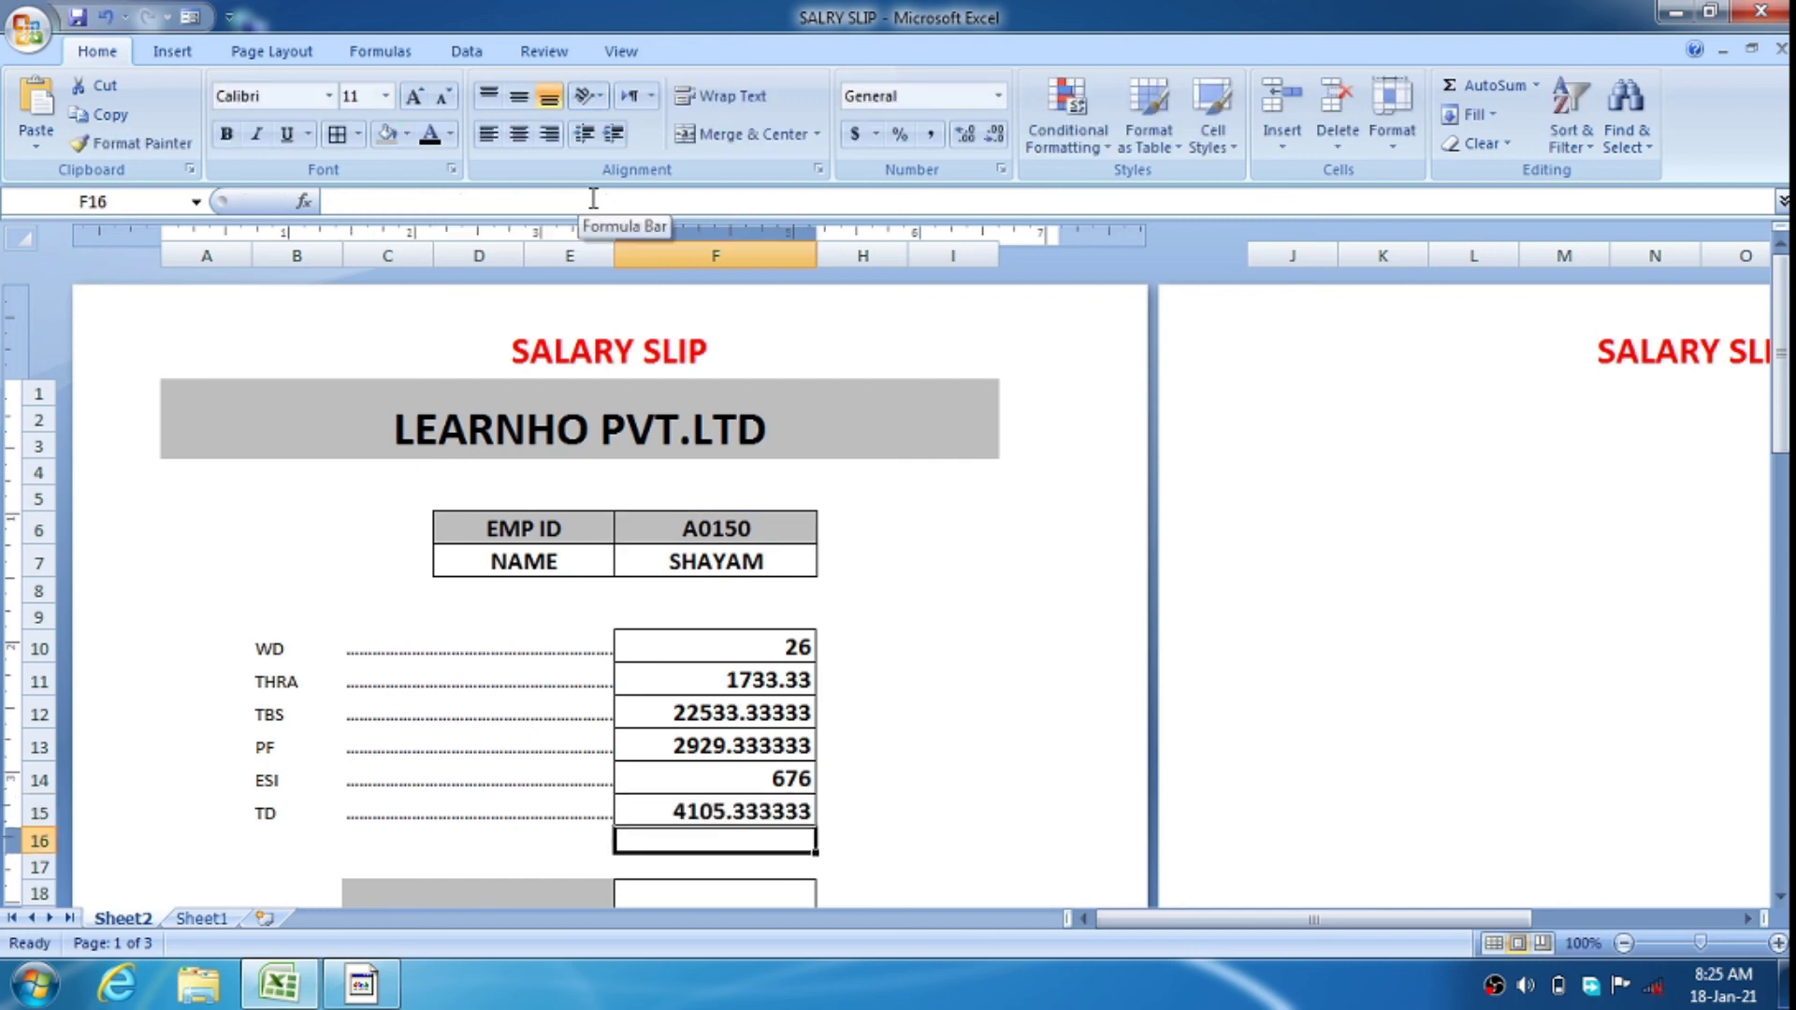
Check Sheet1's NETPAY column and change F18's lookup column to 16, showing 20161.33
{"action": "scroll", "coordinate": [733, 832], "scroll_direction": "down", "scroll_amount": 3}
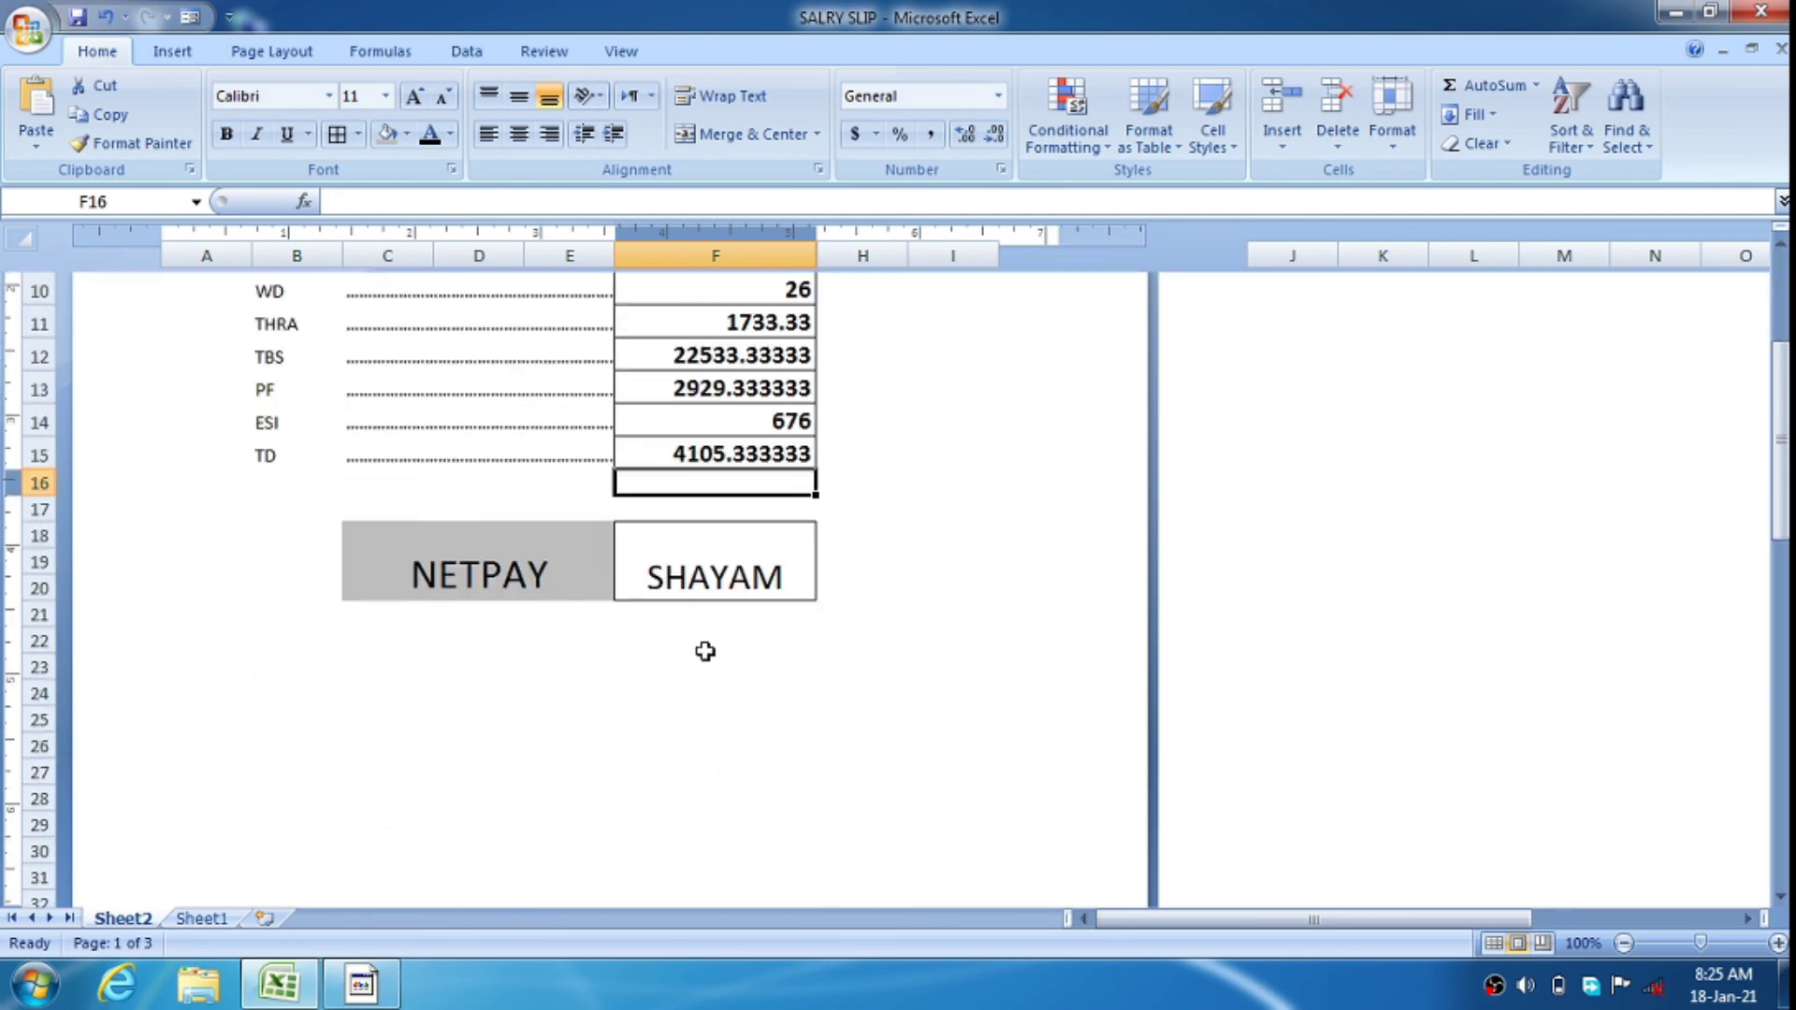
{"action": "left_click", "coordinate": [716, 575]}
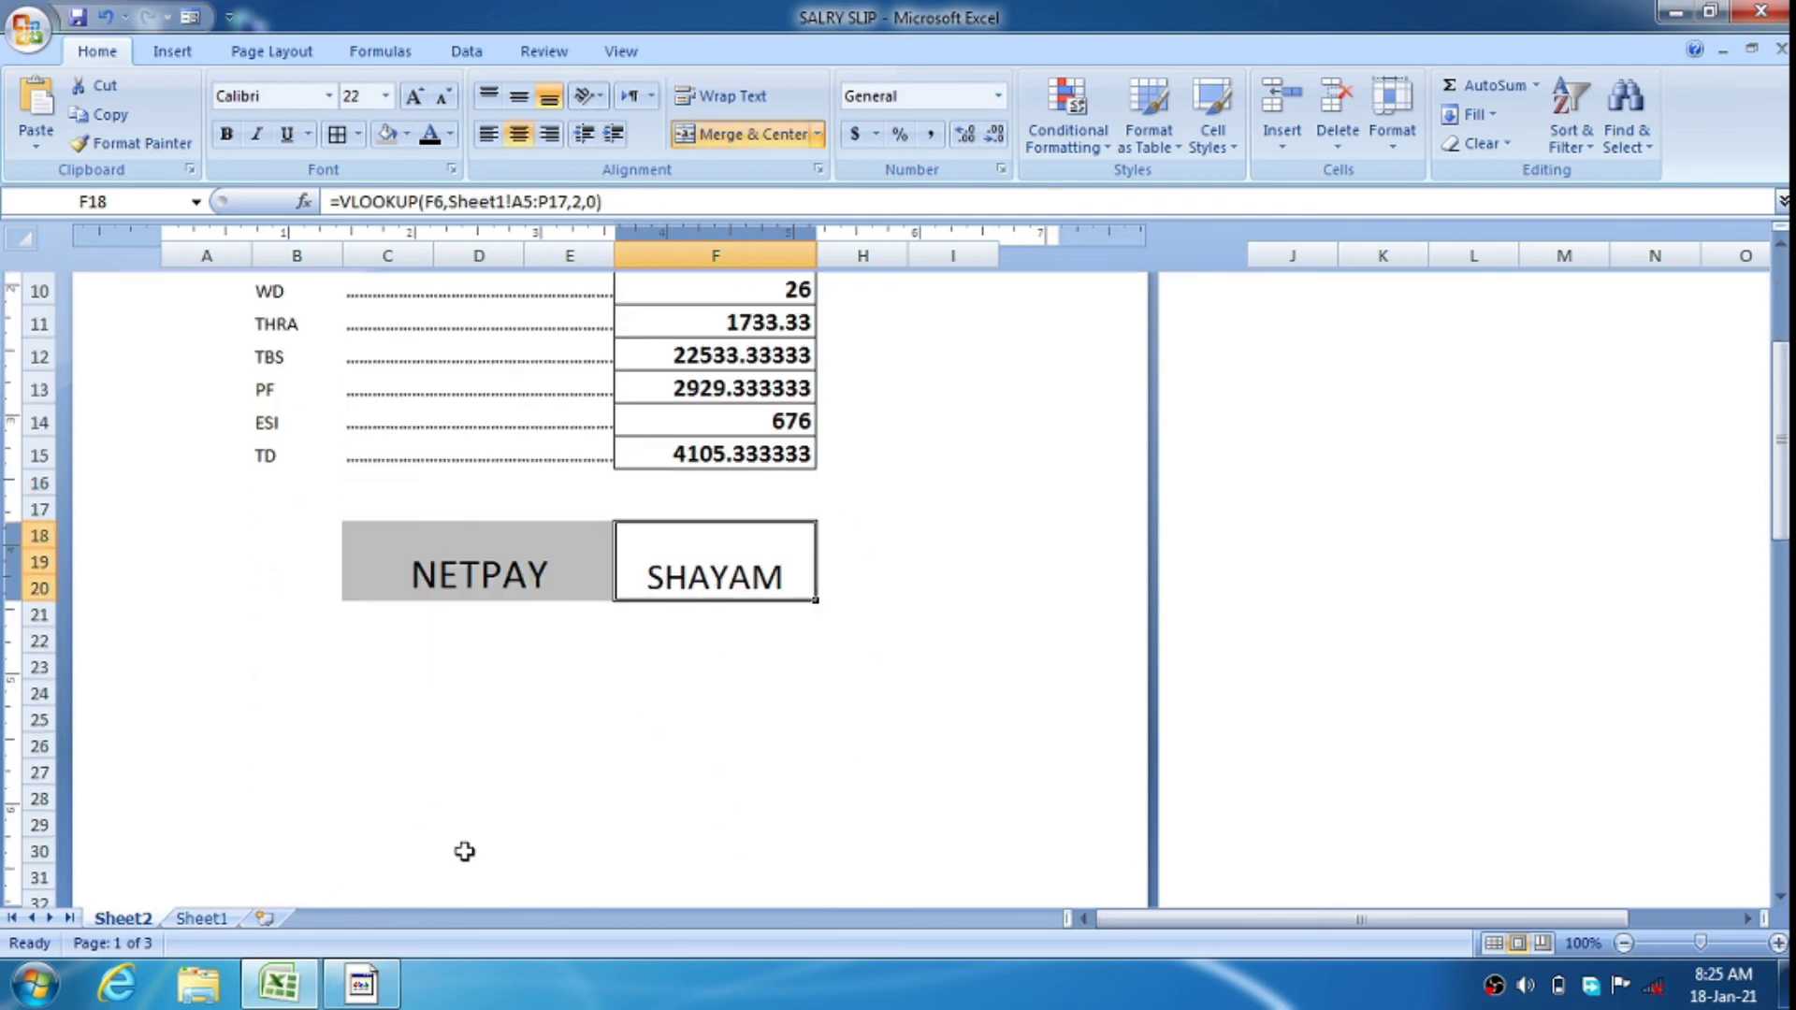
{"action": "left_click", "coordinate": [201, 918]}
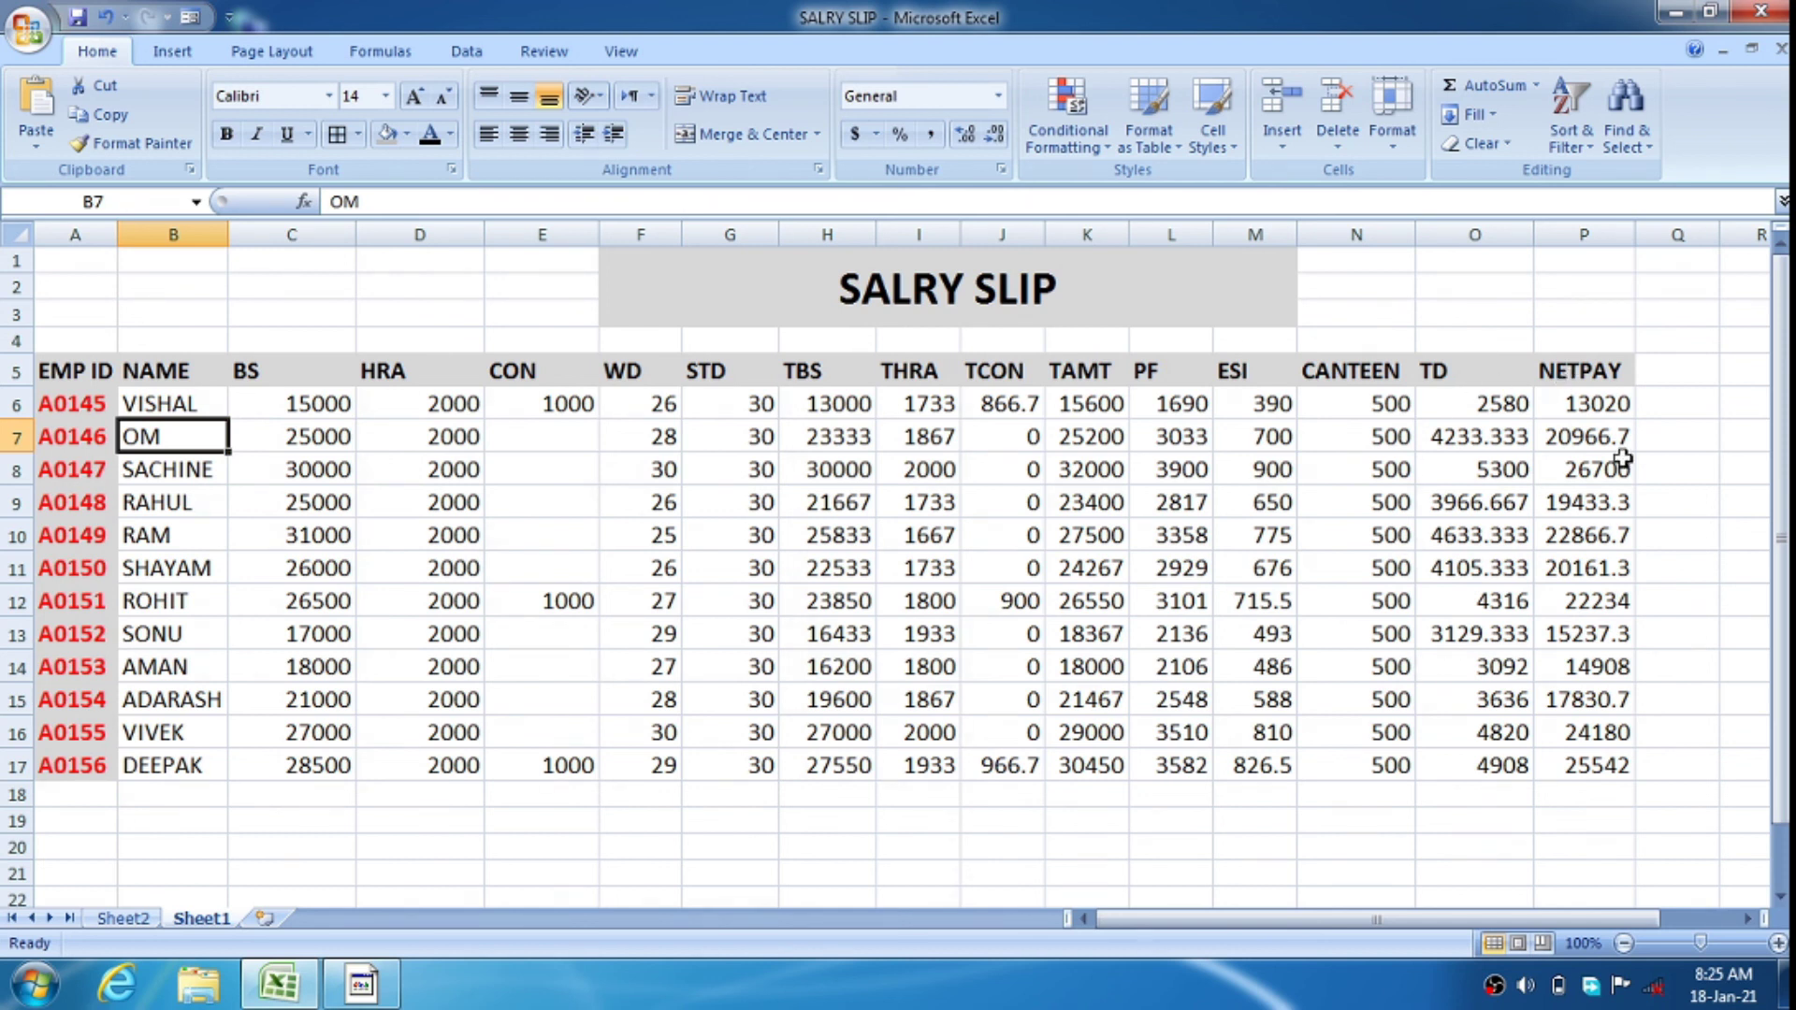
{"action": "left_click", "coordinate": [148, 918]}
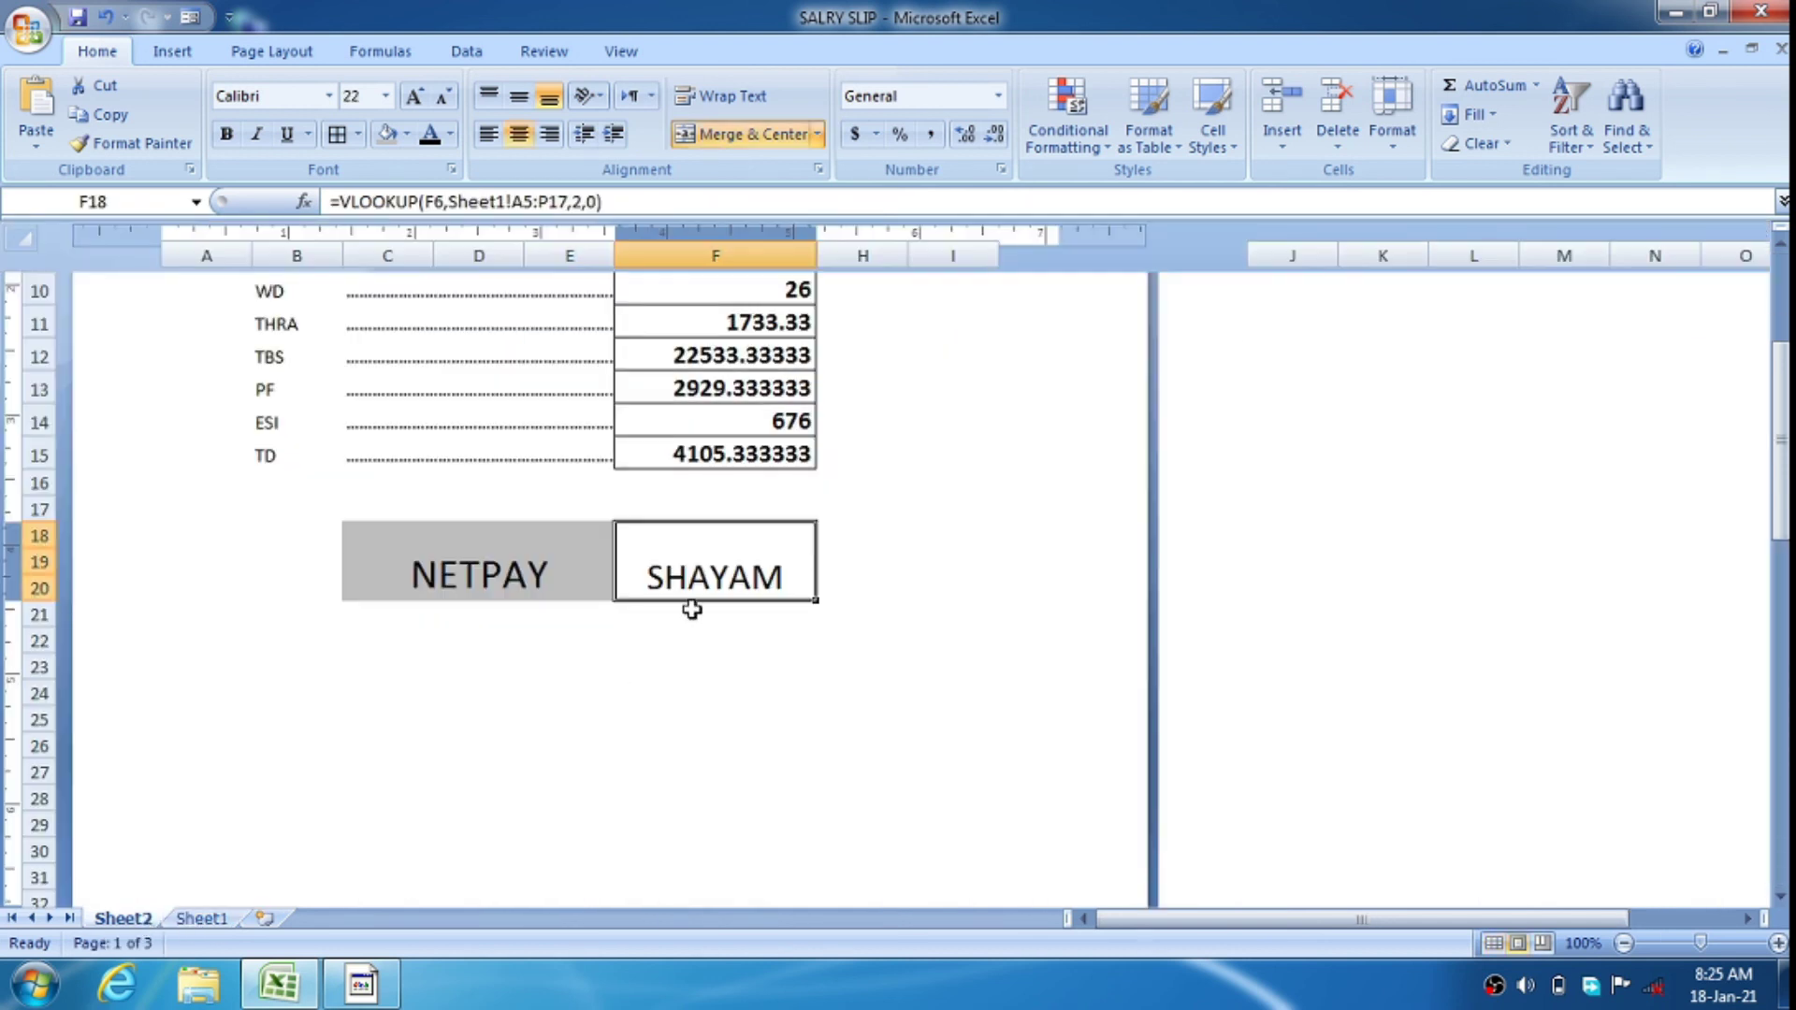
{"action": "left_click", "coordinate": [574, 201]}
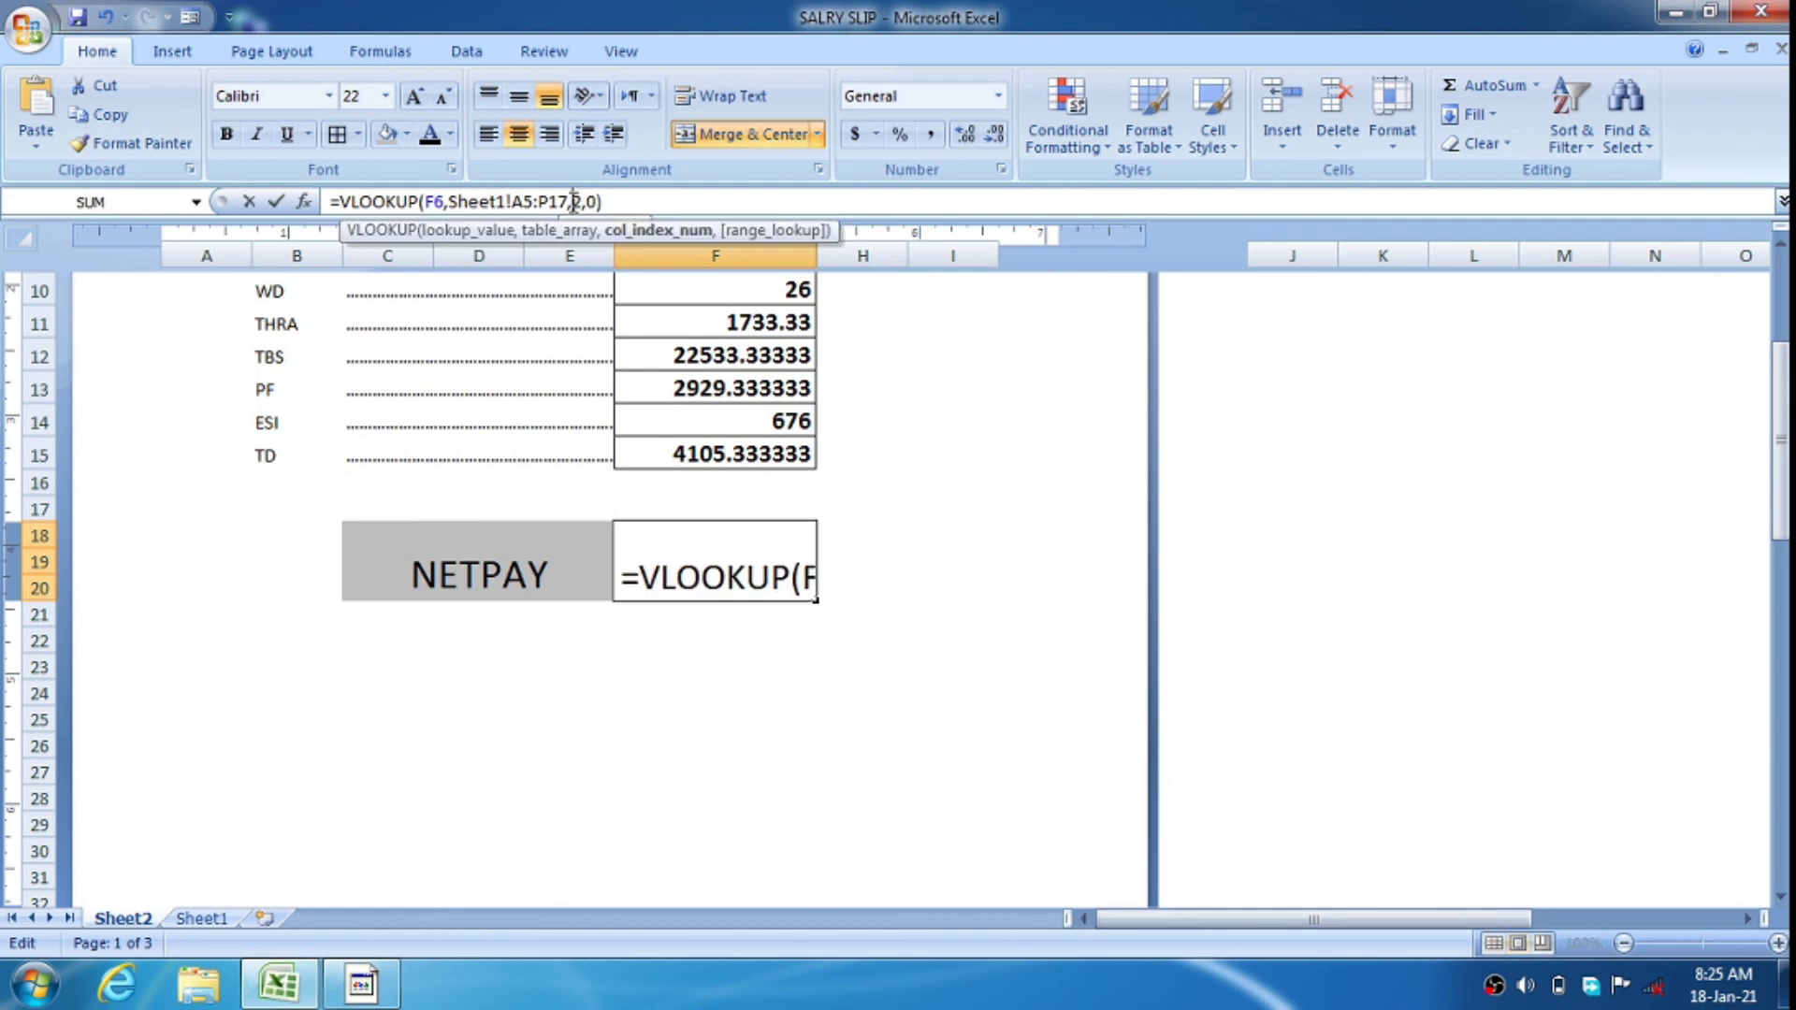
{"action": "key", "text": "BackSpace"}
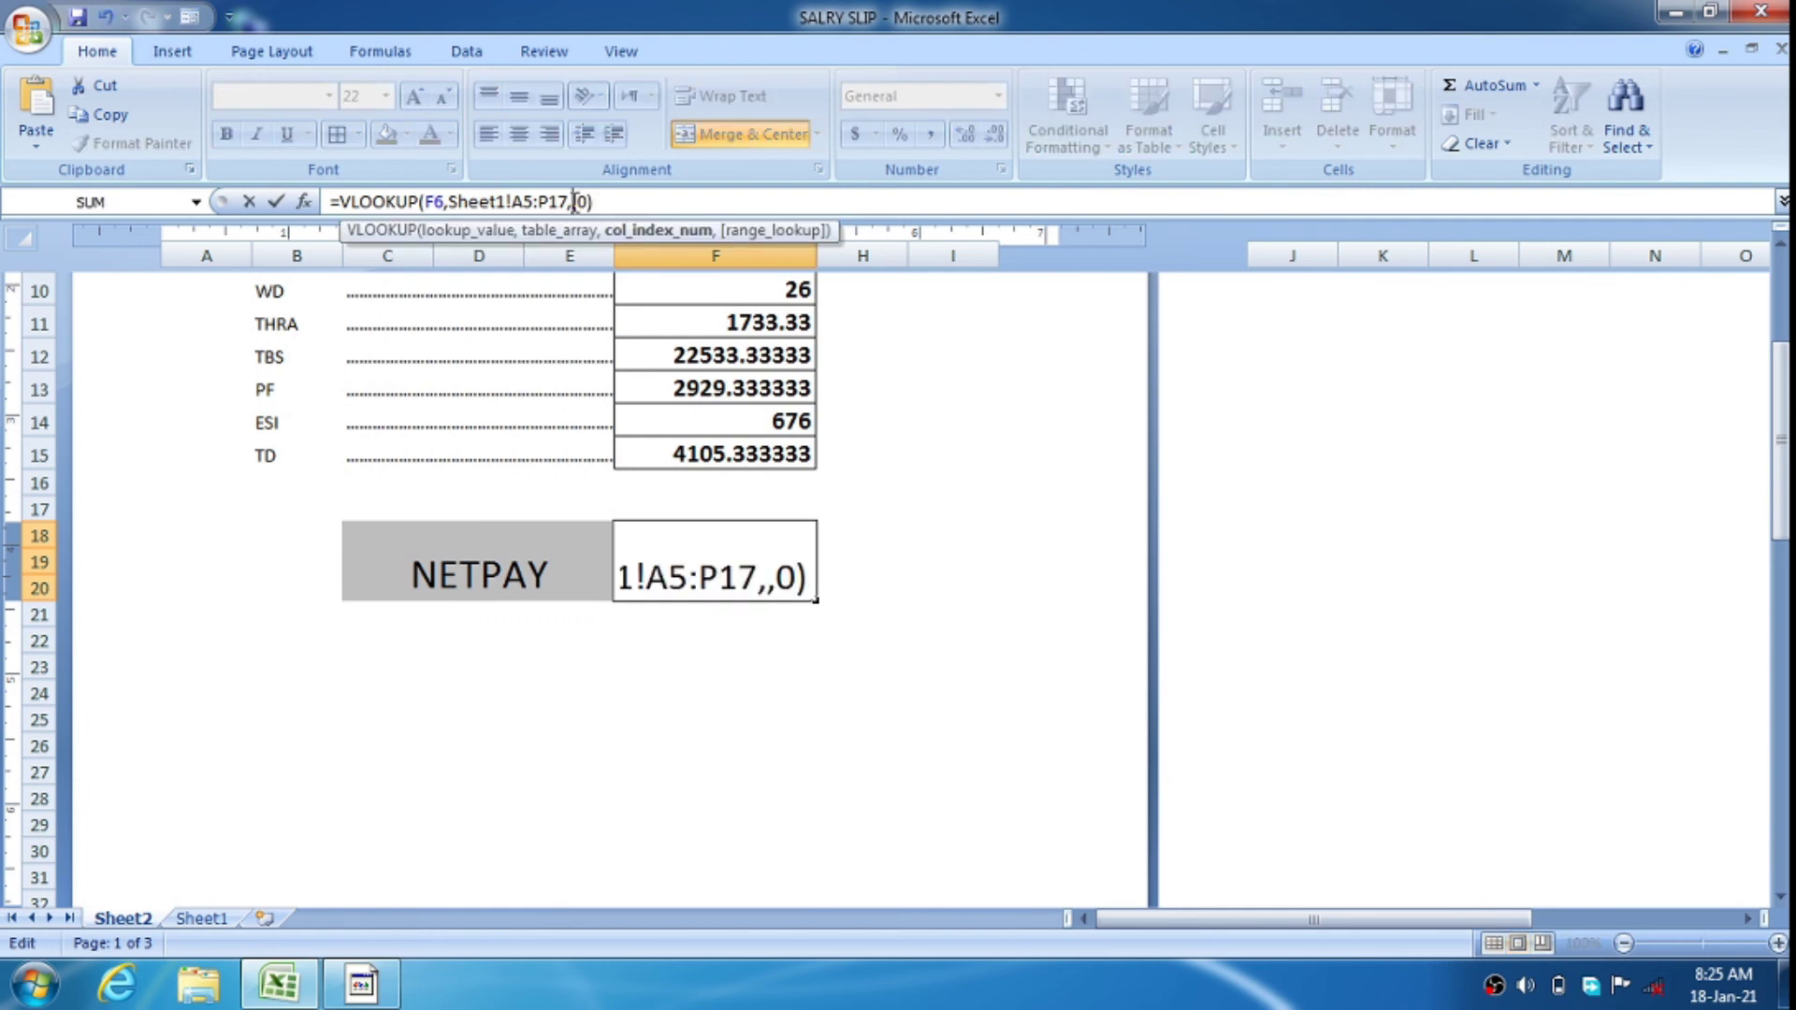
{"action": "type", "text": "16"}
{"action": "key", "text": "Return"}
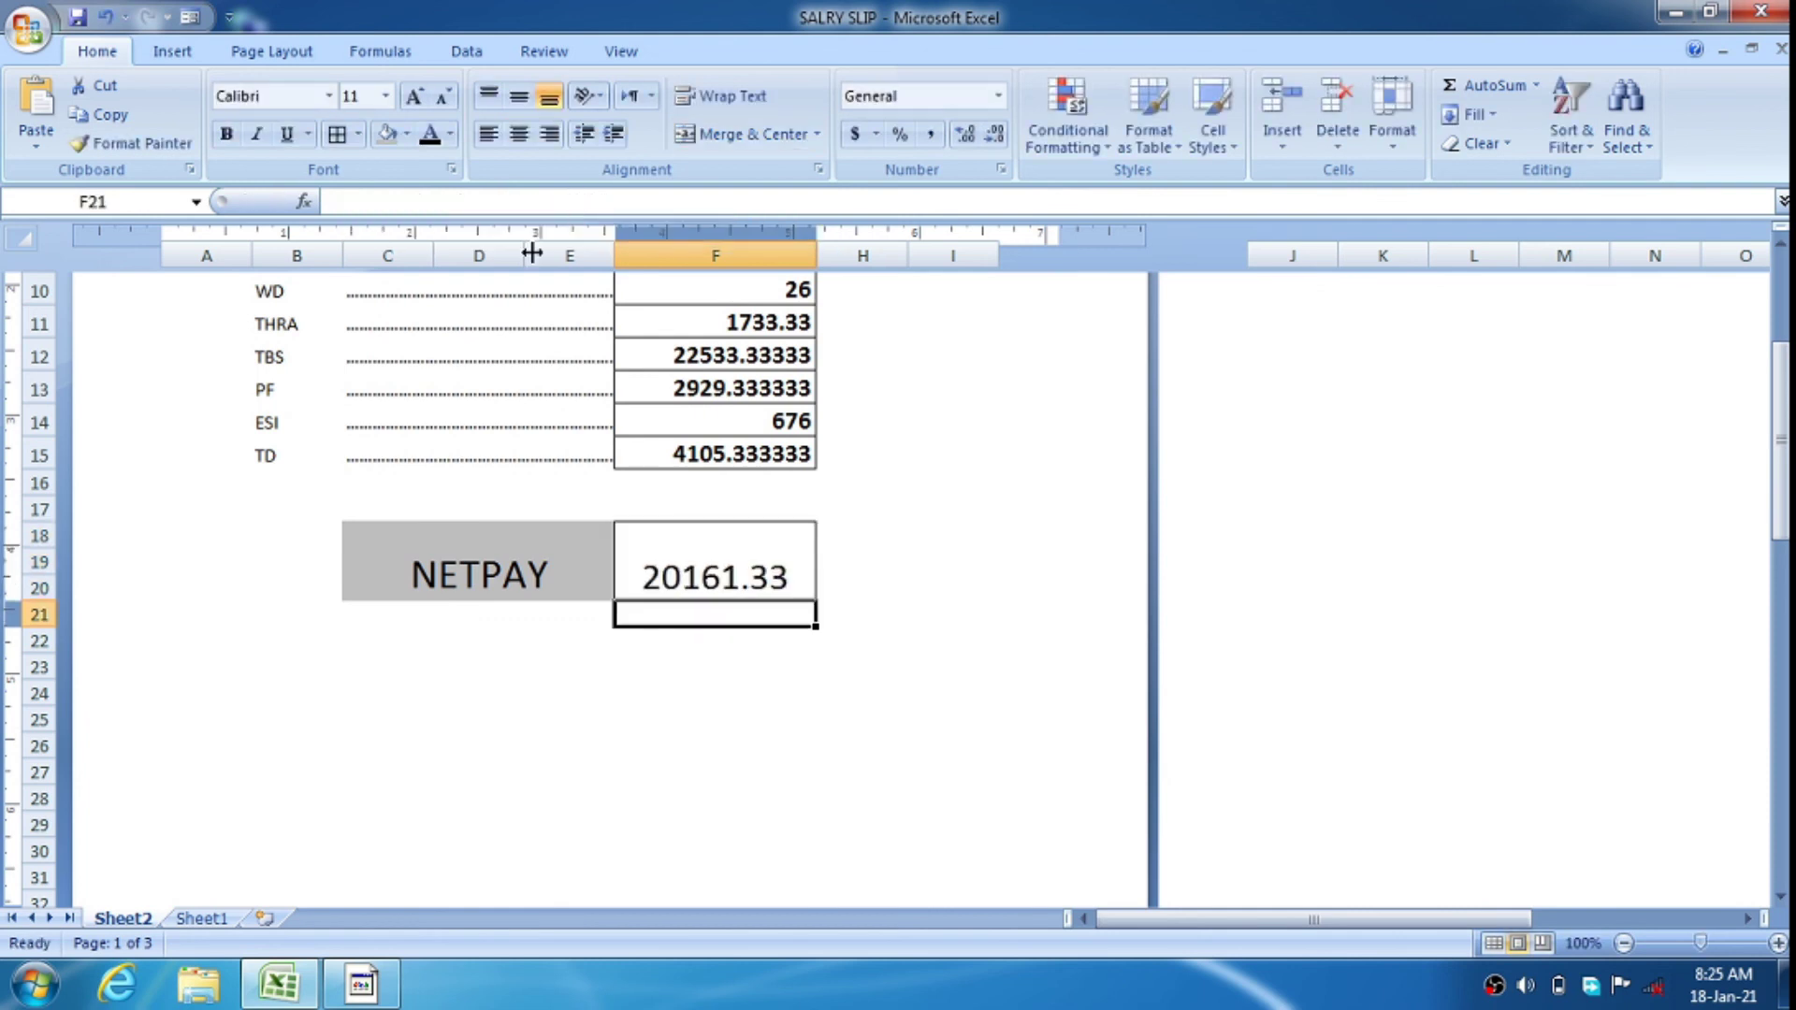
{"action": "scroll", "coordinate": [764, 670], "scroll_direction": "up", "scroll_amount": 4}
{"action": "scroll", "coordinate": [761, 673], "scroll_direction": "down", "scroll_amount": 4}
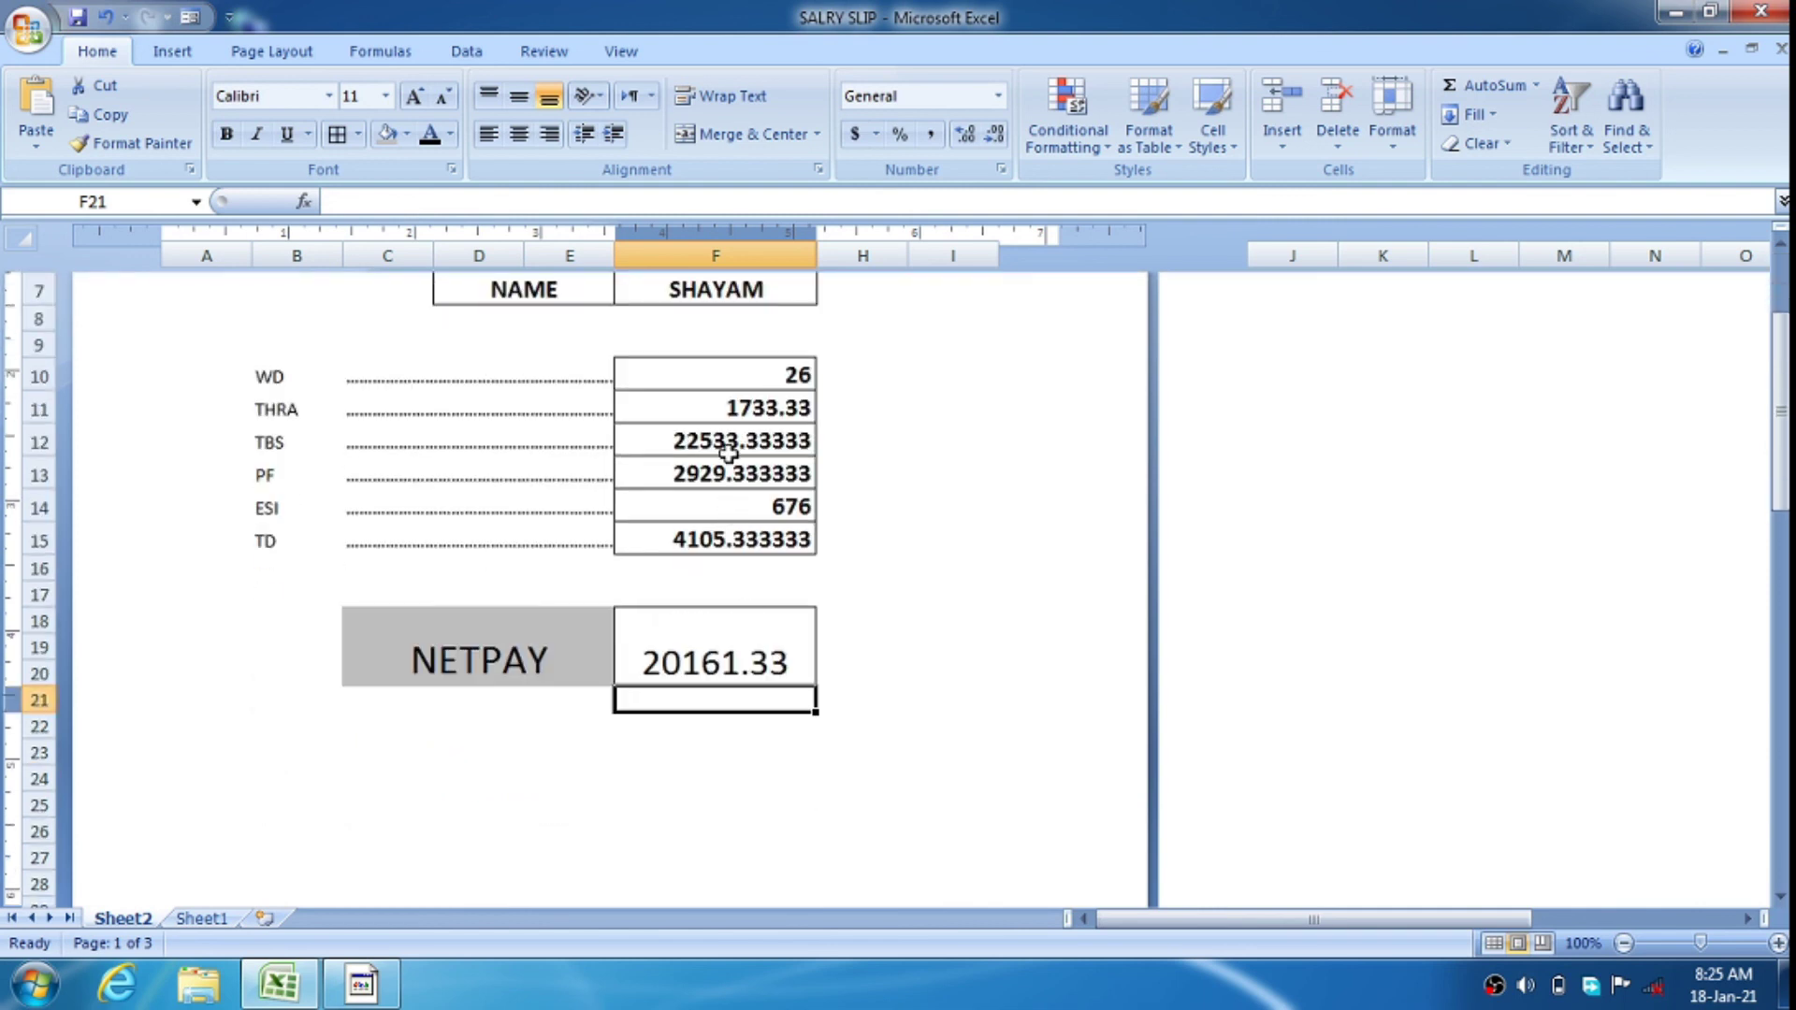
{"action": "scroll", "coordinate": [728, 453], "scroll_direction": "up", "scroll_amount": 4}
After checking the employee table, change the slip's EMP ID from A0150 to A0149
{"action": "left_click", "coordinate": [748, 525]}
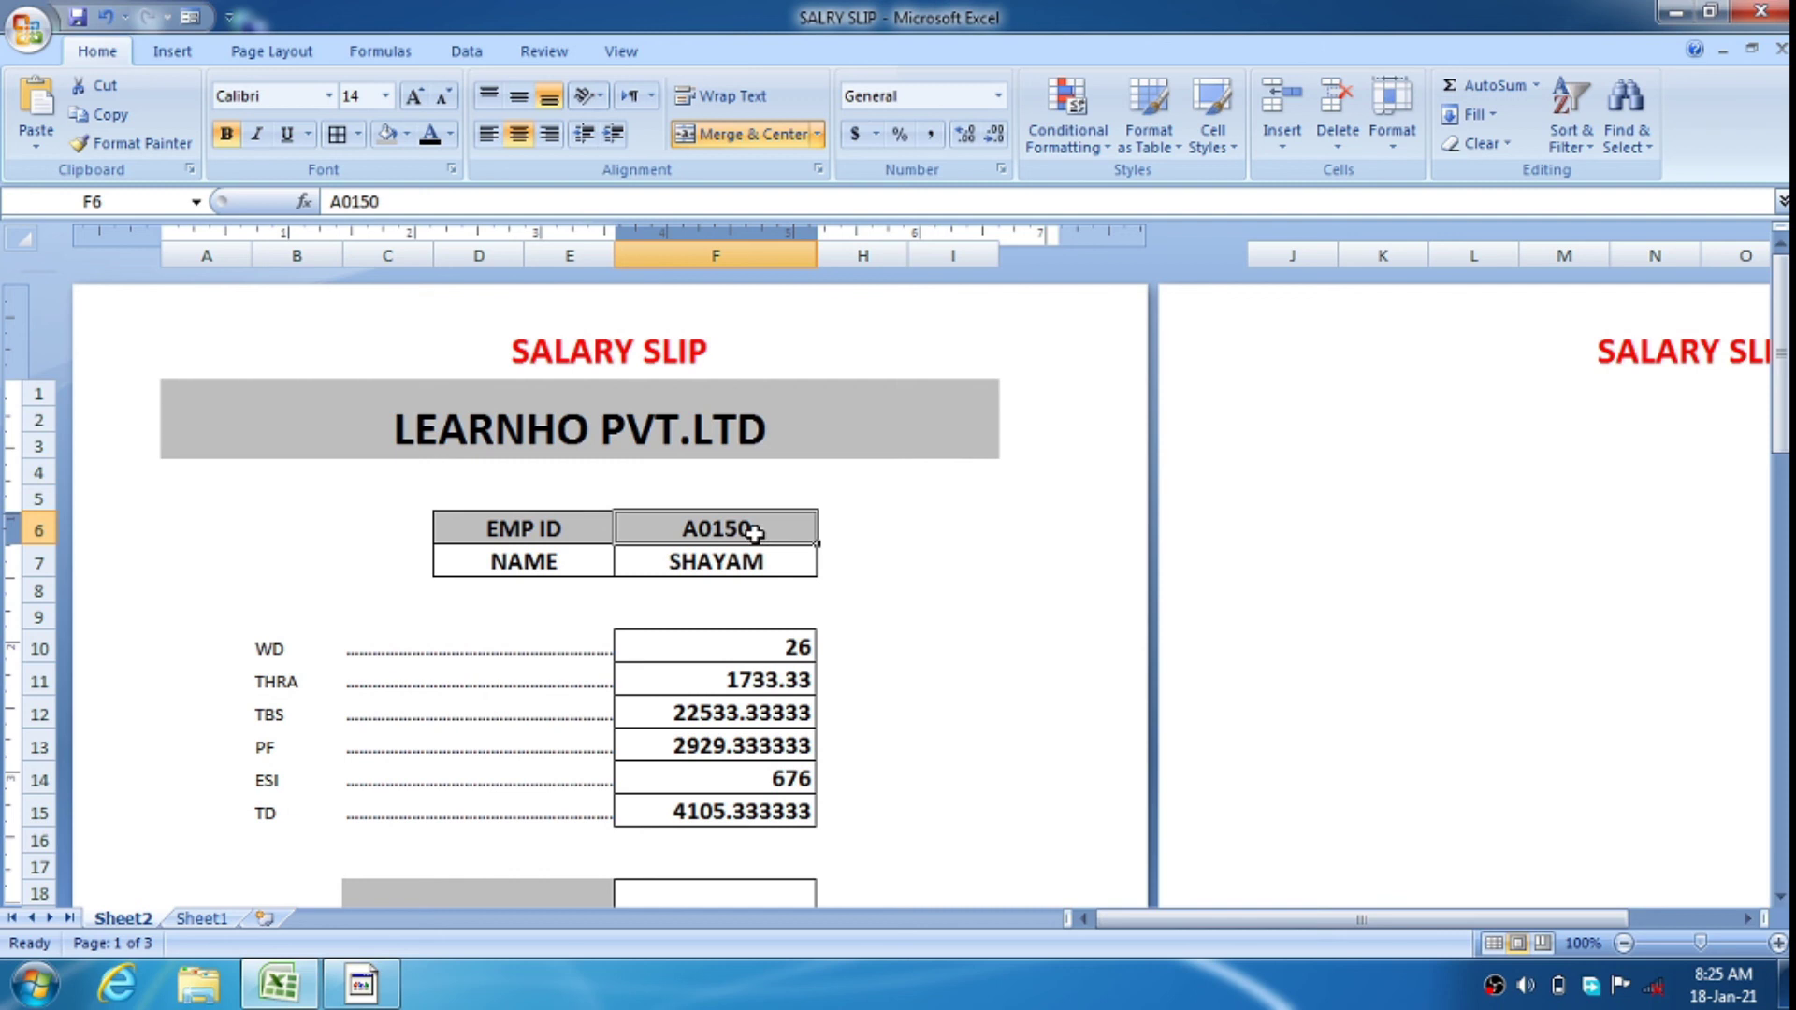
{"action": "double_click", "coordinate": [754, 533]}
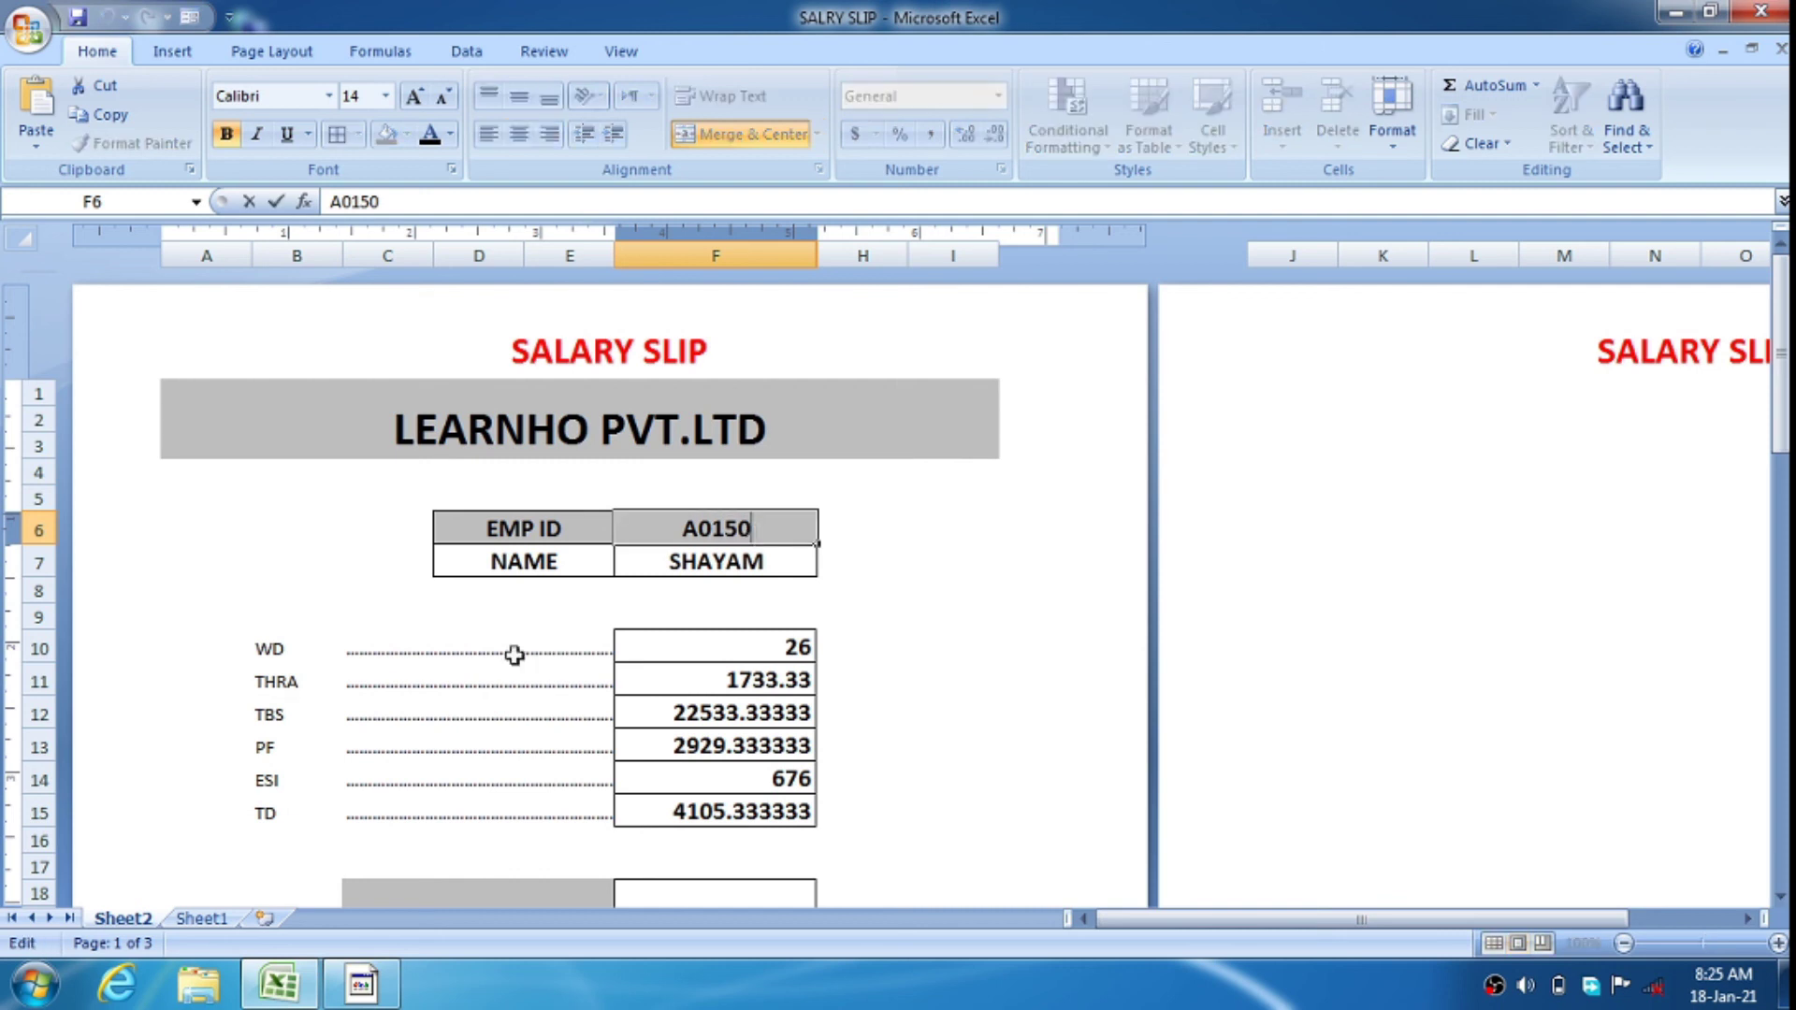
{"action": "left_click", "coordinate": [192, 919]}
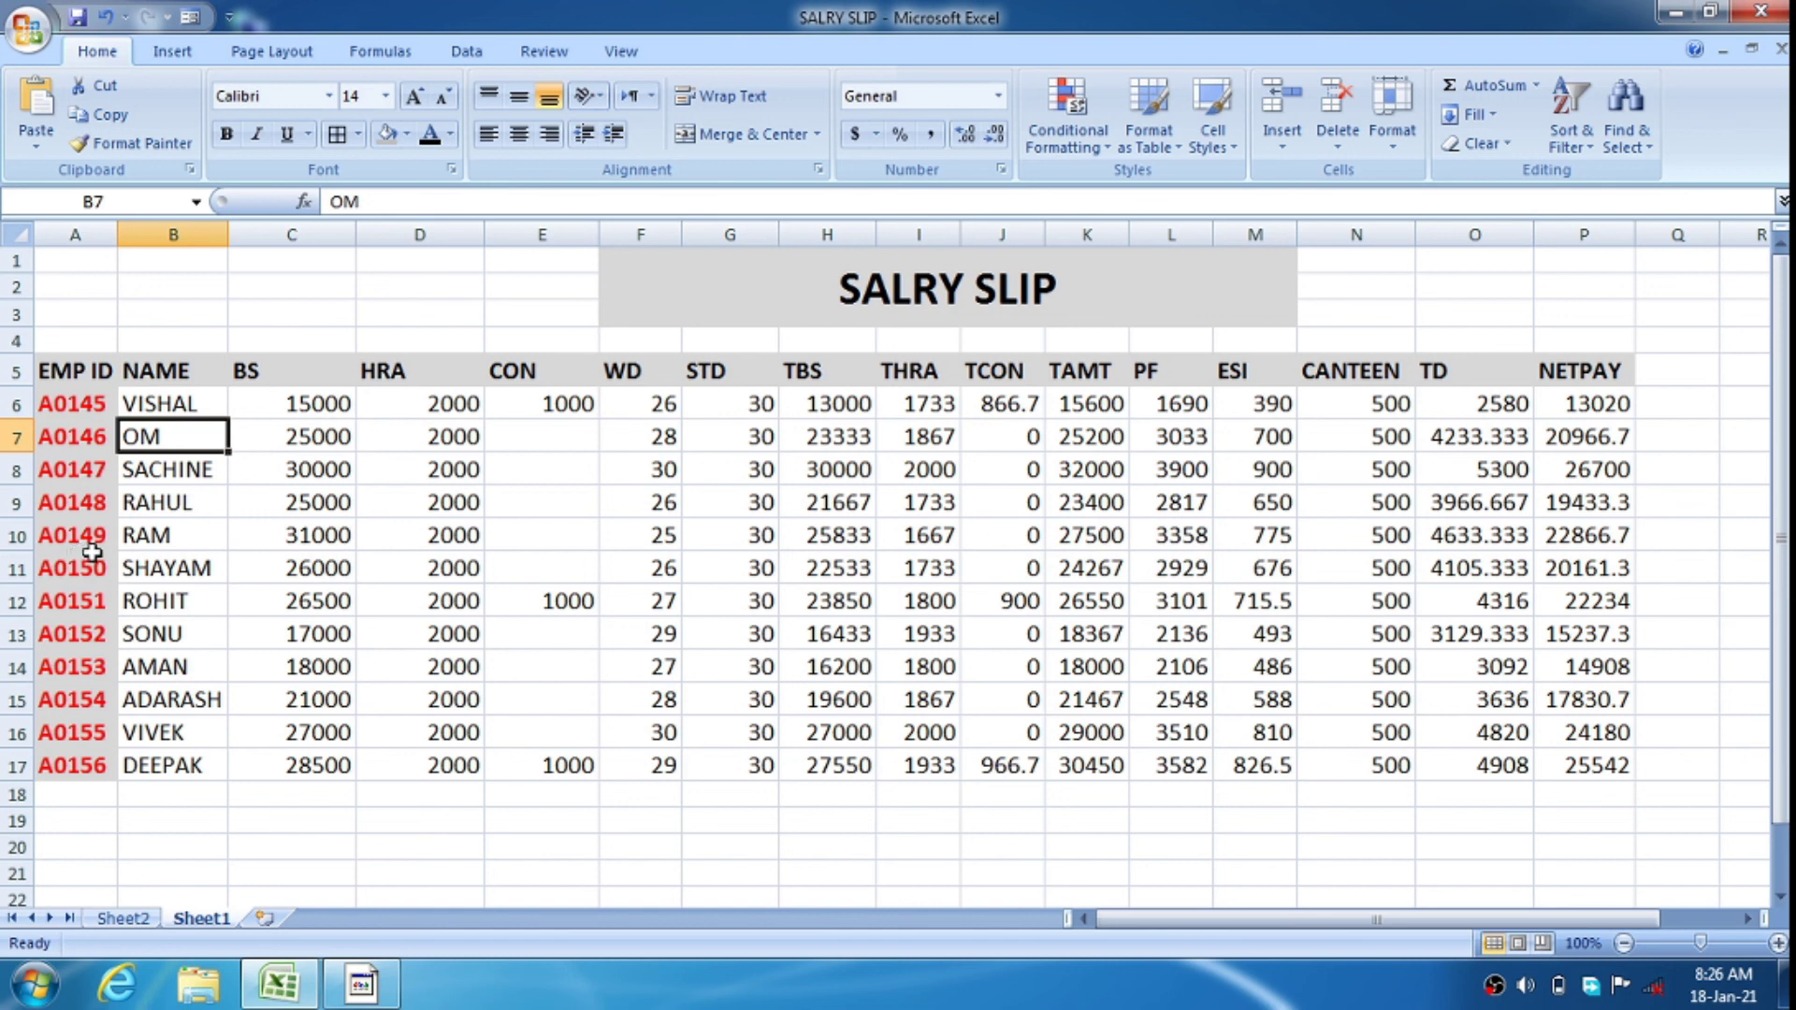
{"action": "left_click", "coordinate": [142, 920]}
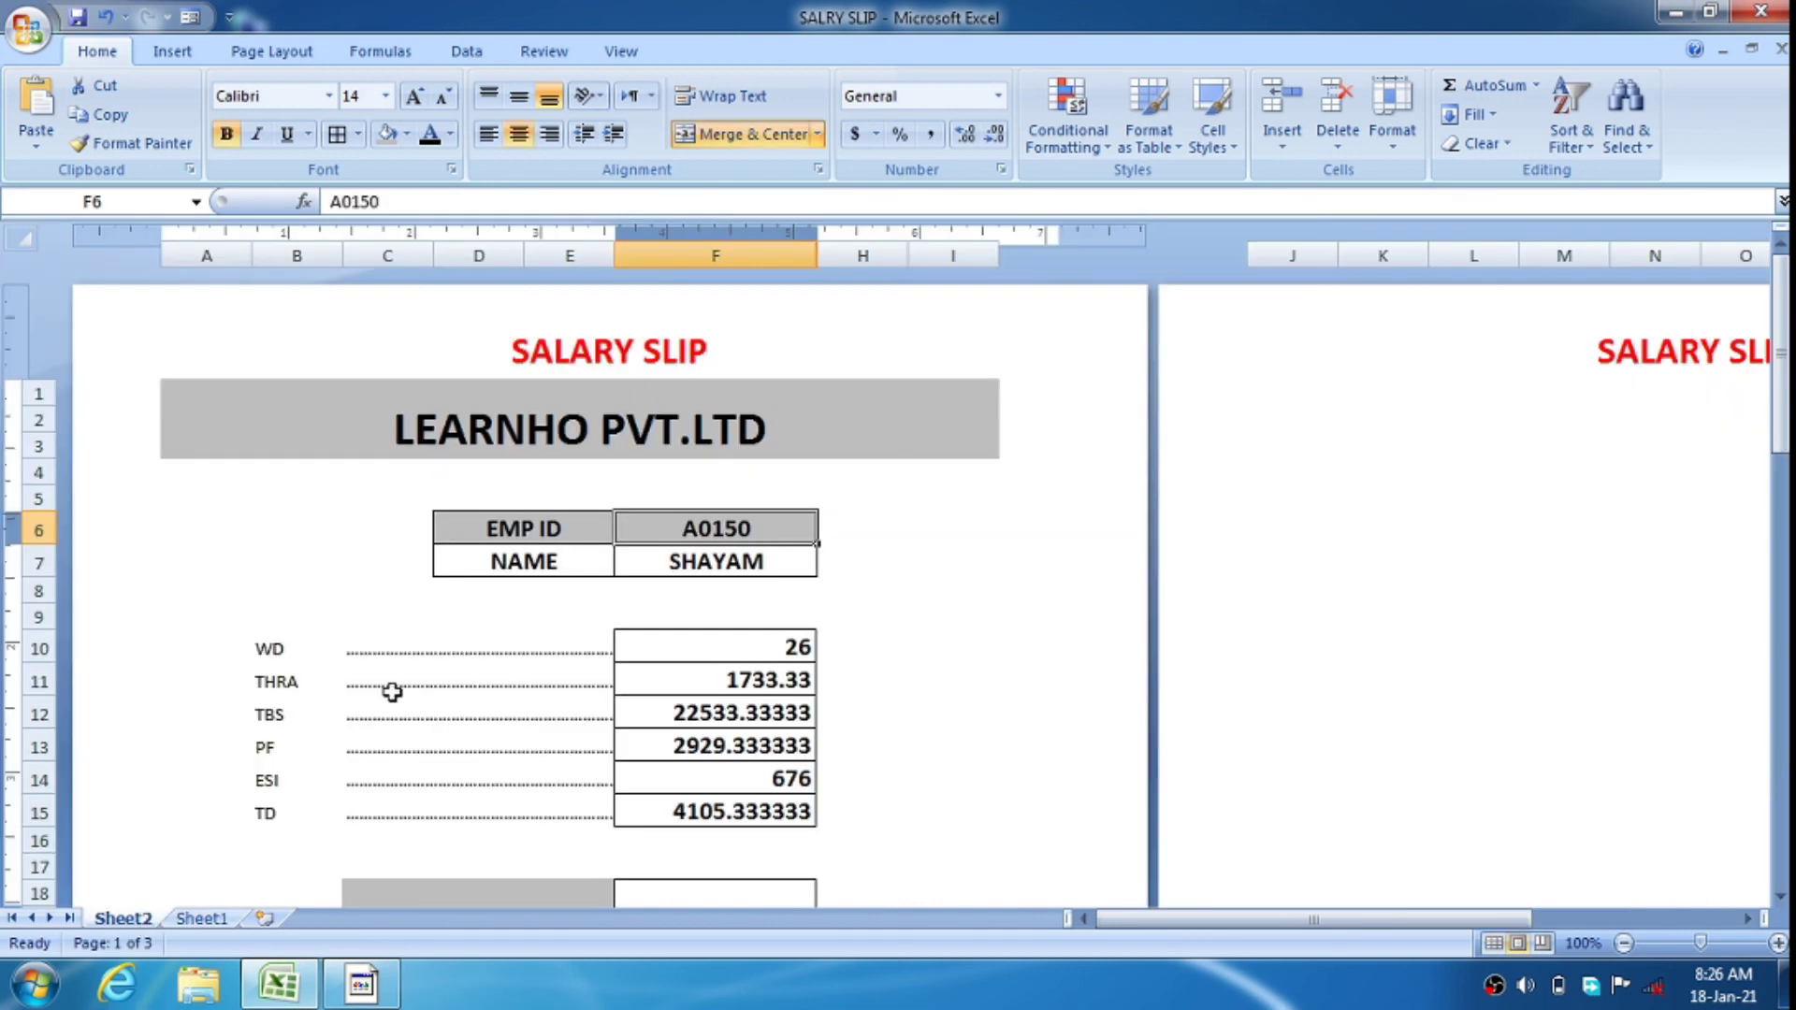
{"action": "double_click", "coordinate": [785, 524]}
{"action": "key", "text": "BackSpace"}
{"action": "key", "text": "BackSpace"}
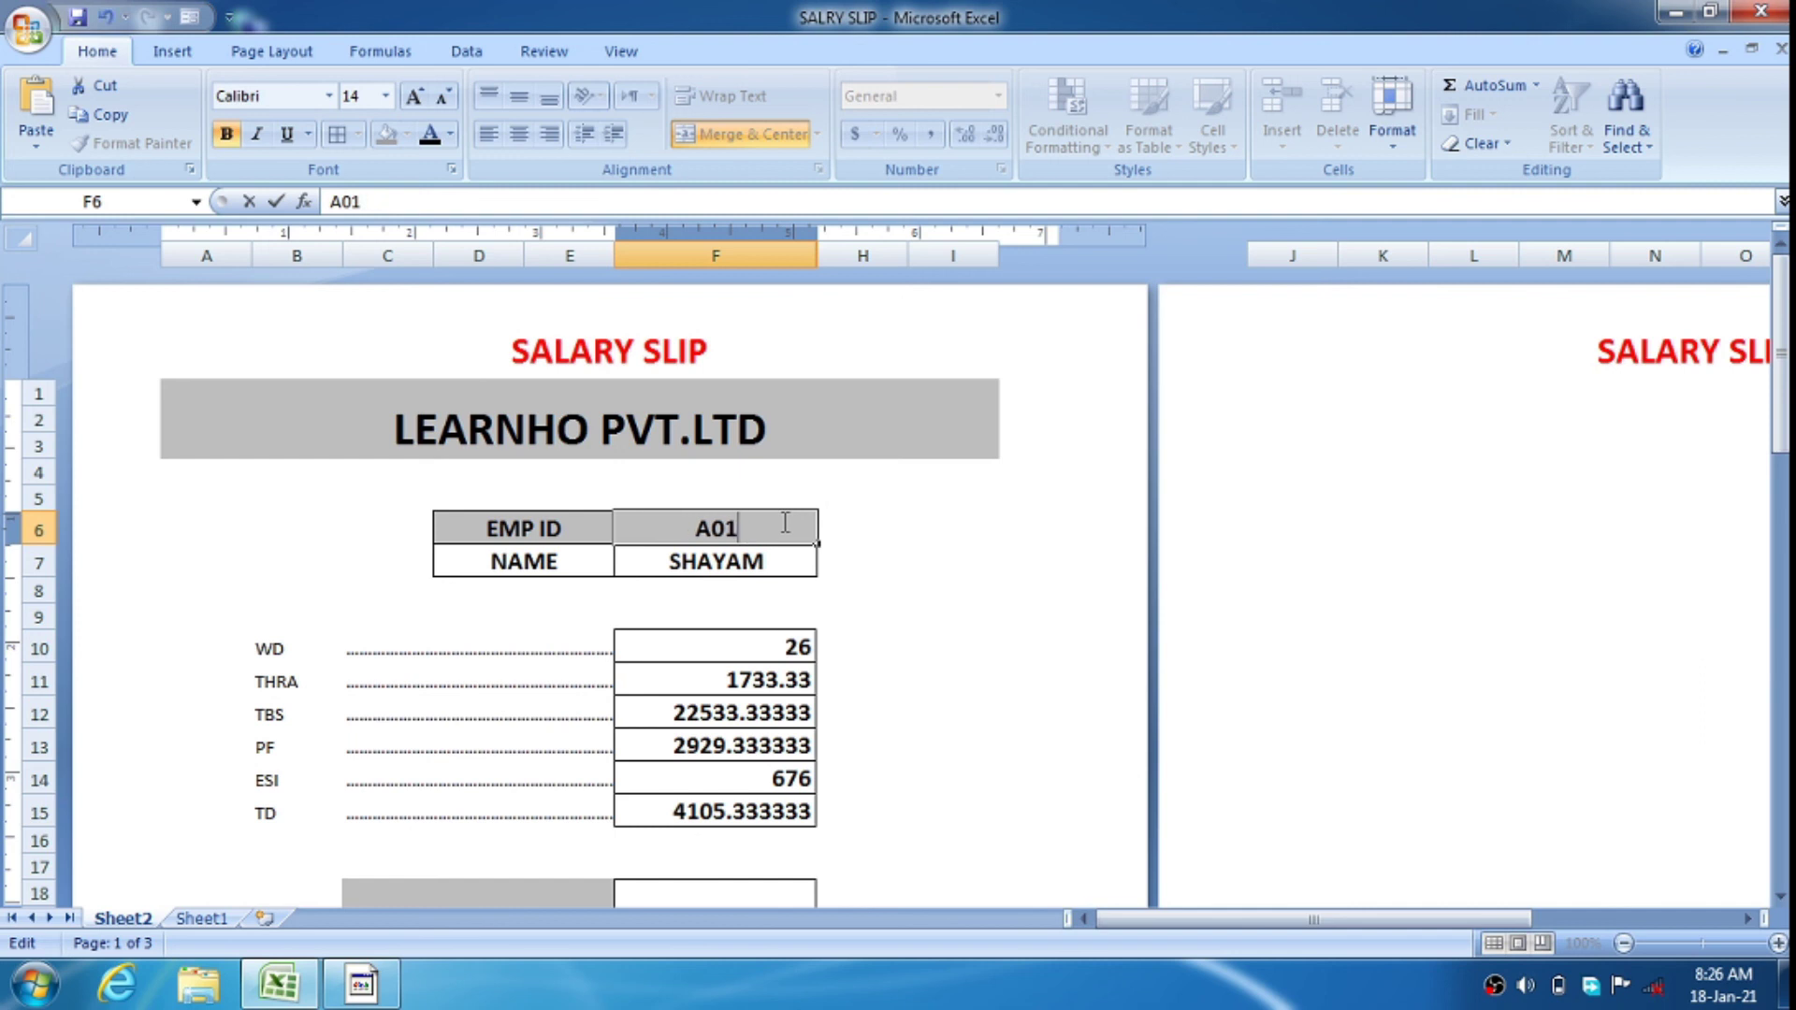
{"action": "type", "text": "49"}
{"action": "key", "text": "Return"}
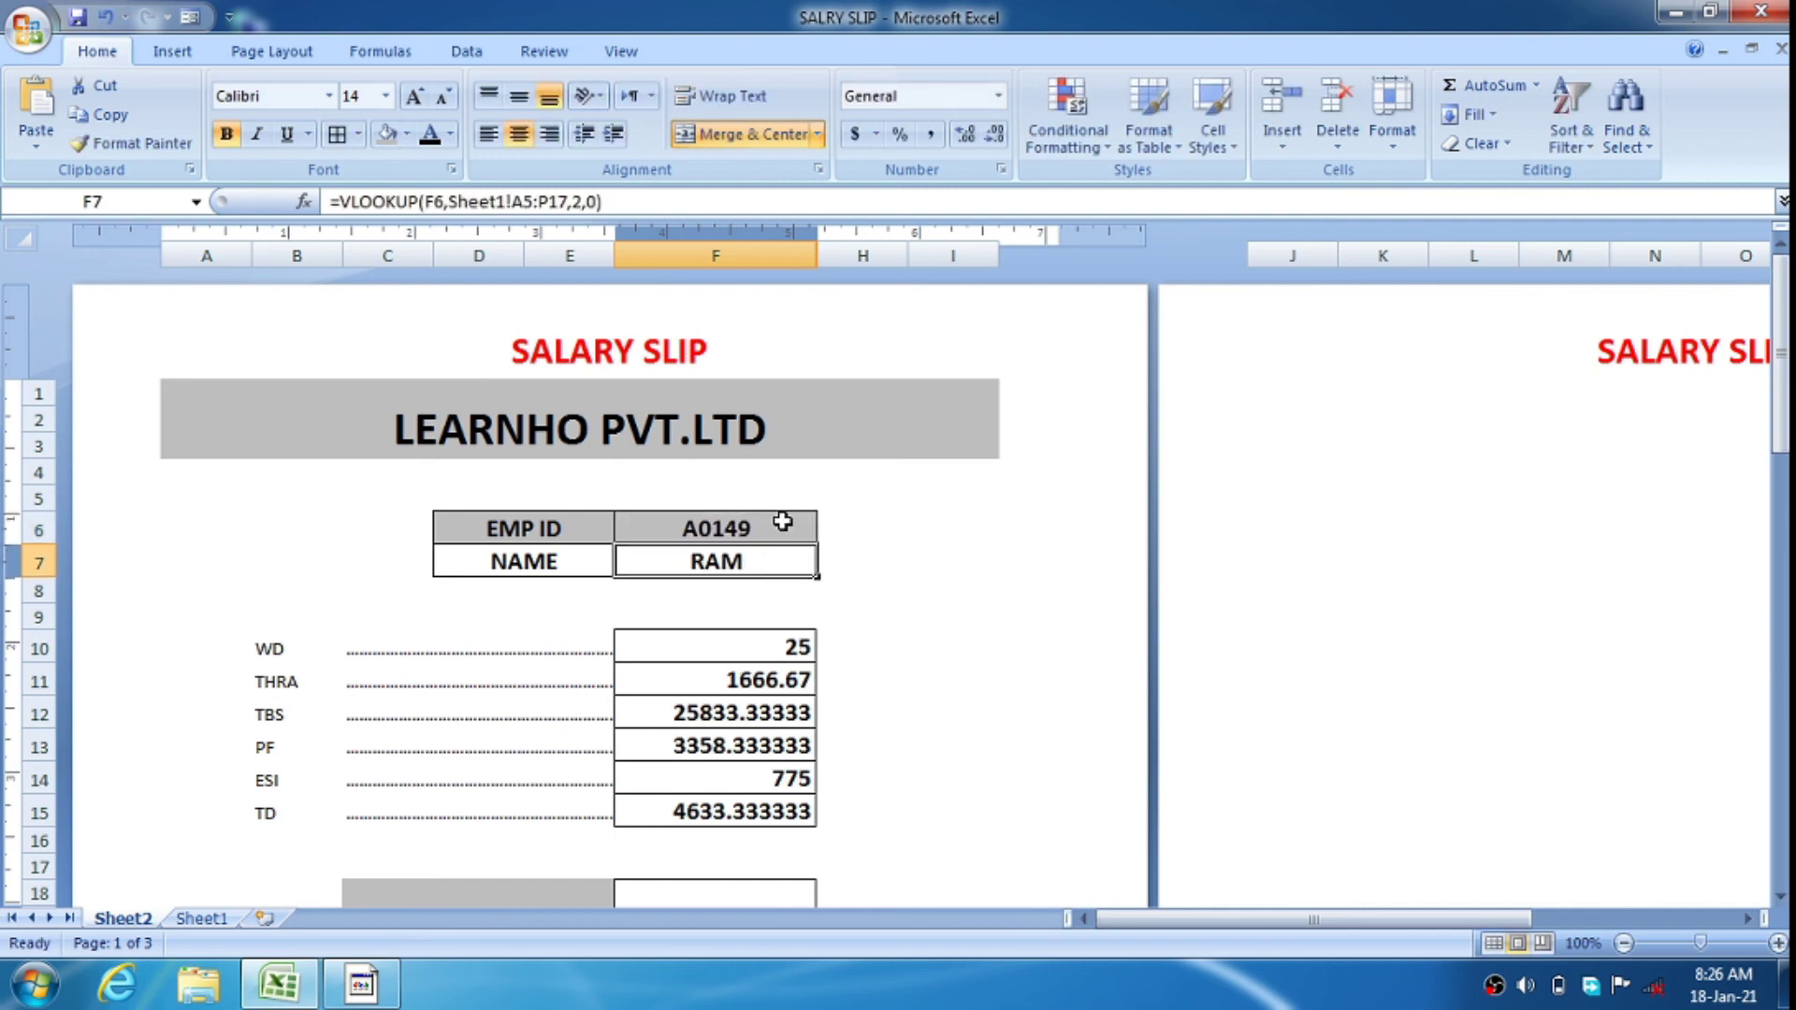
Verify the refreshed WD, THRA and TBS lookup formulas now show RAM's values
{"action": "scroll", "coordinate": [748, 561], "scroll_direction": "down", "scroll_amount": 2}
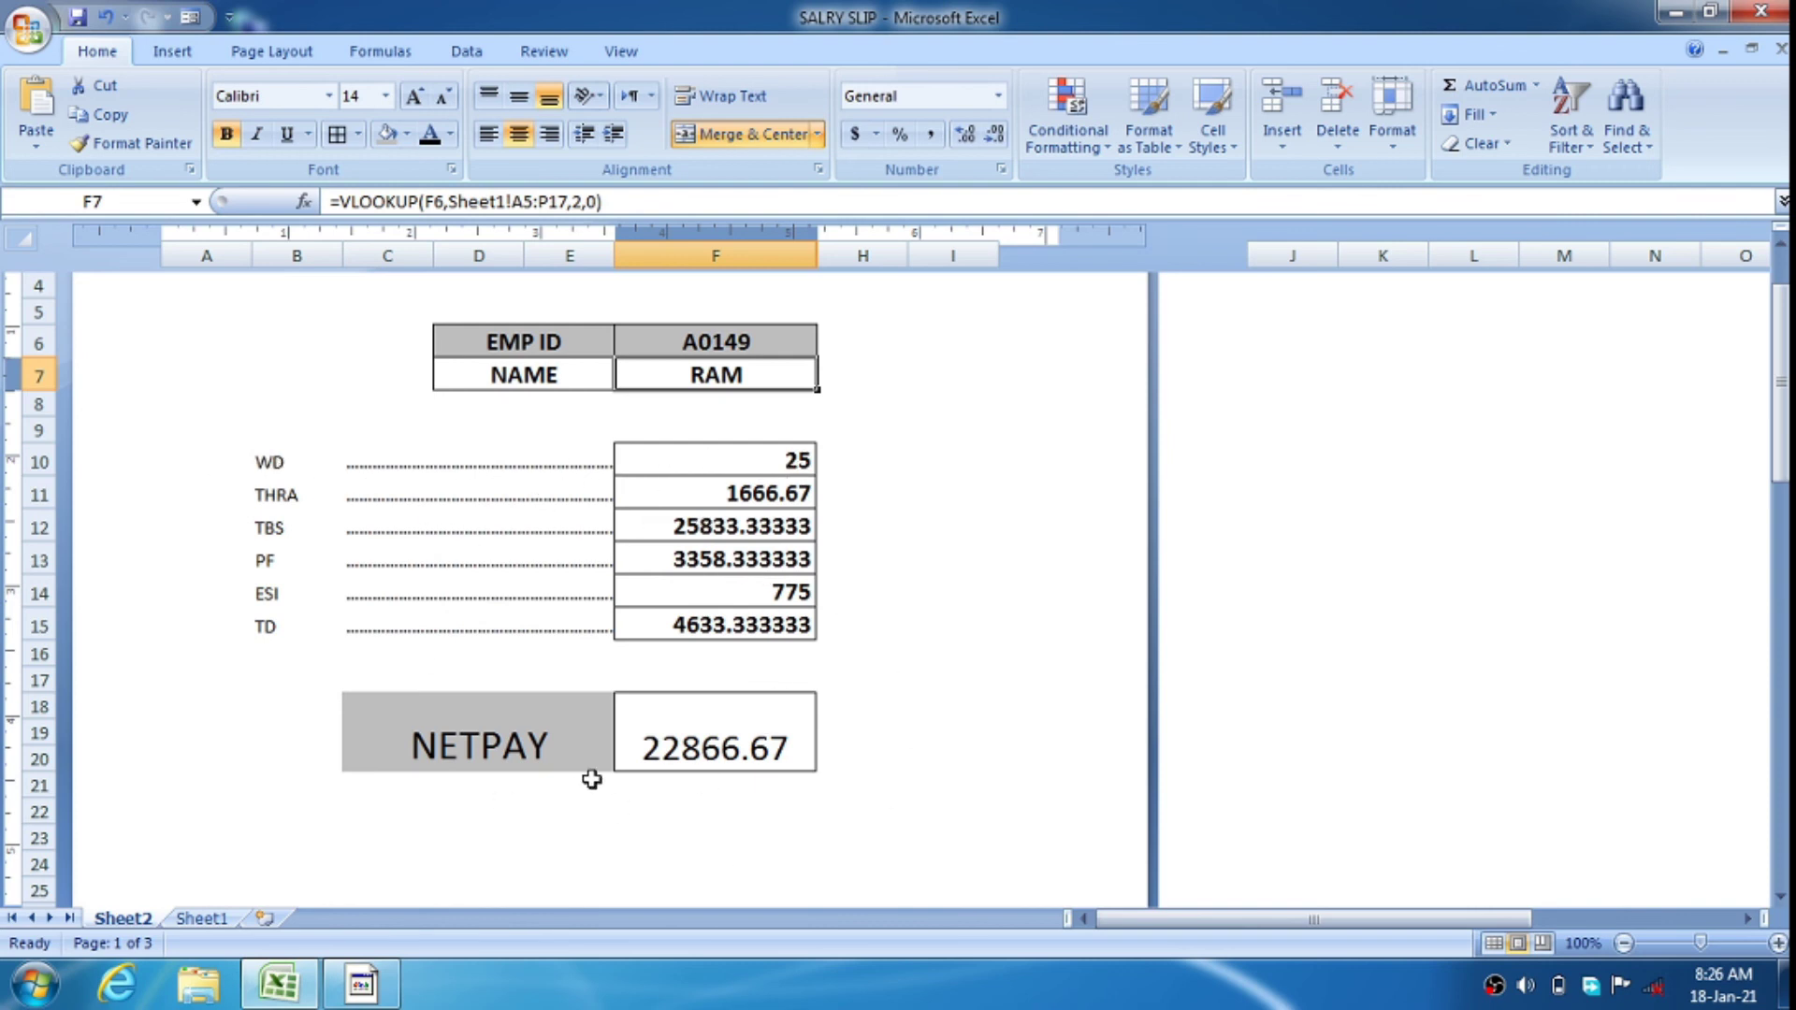
{"action": "scroll", "coordinate": [776, 772], "scroll_direction": "up", "scroll_amount": 2}
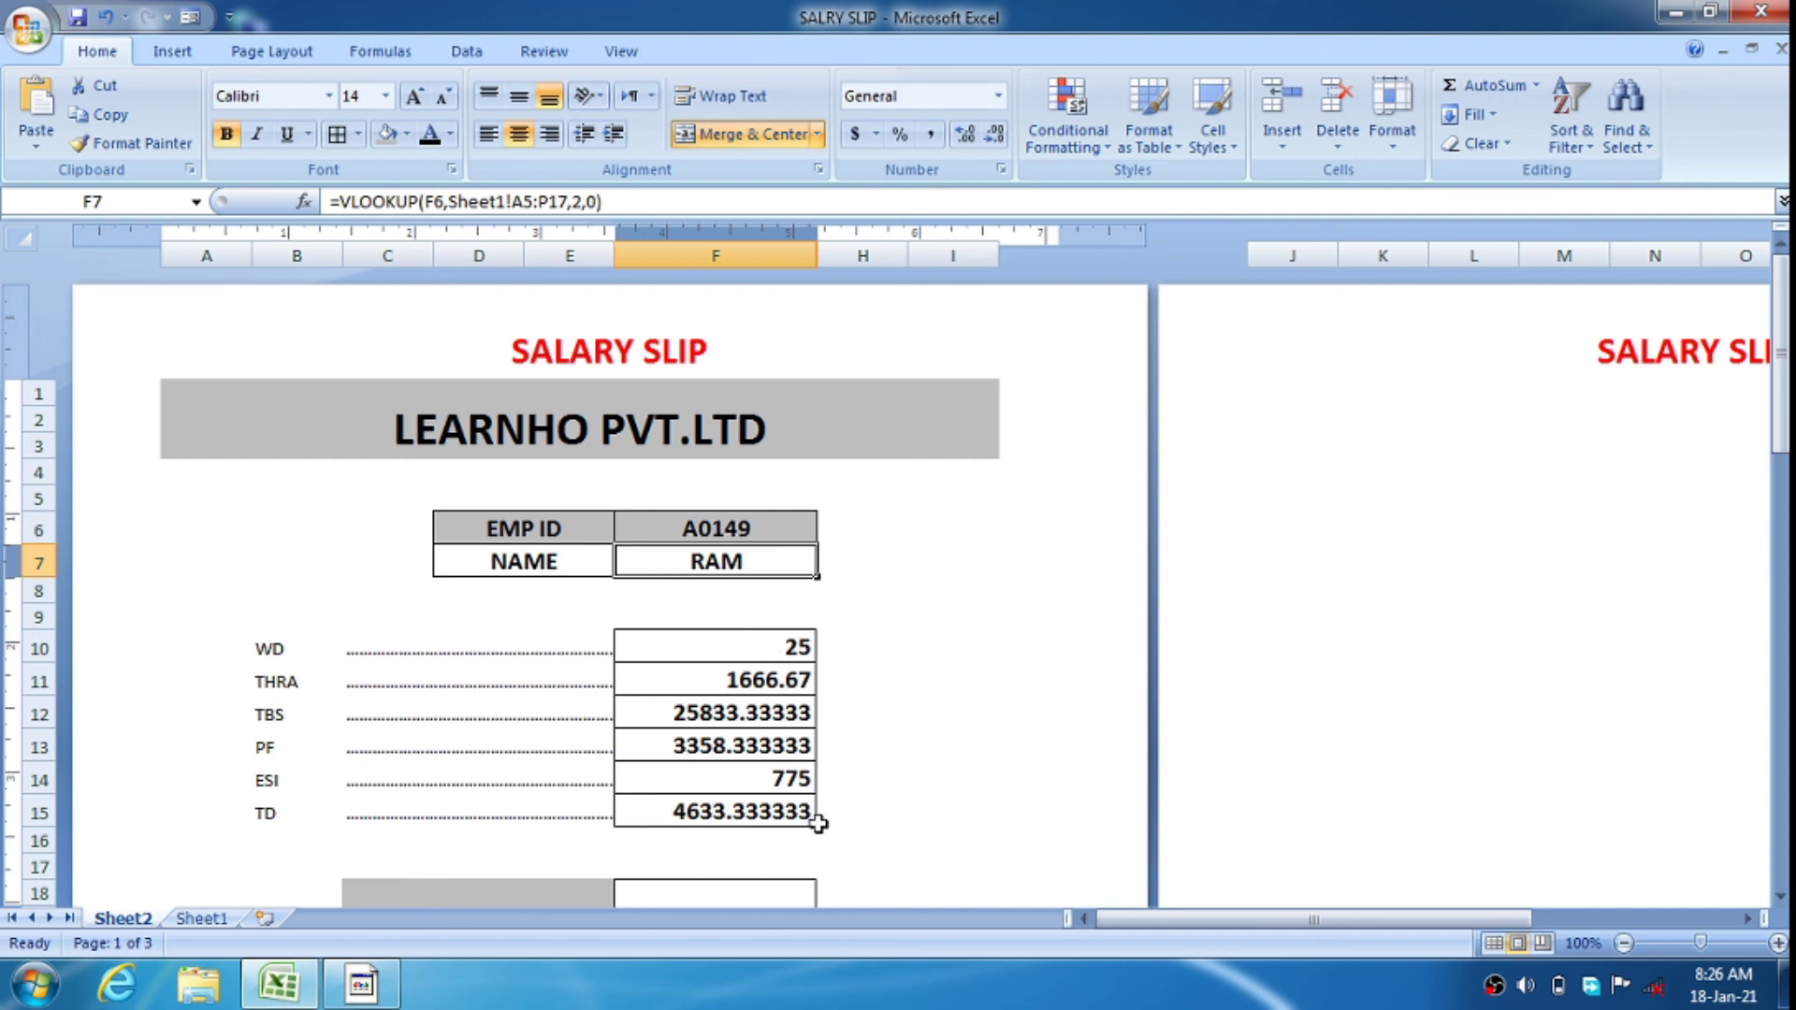
{"action": "left_click", "coordinate": [762, 680]}
{"action": "left_click", "coordinate": [786, 645]}
{"action": "left_click", "coordinate": [762, 712]}
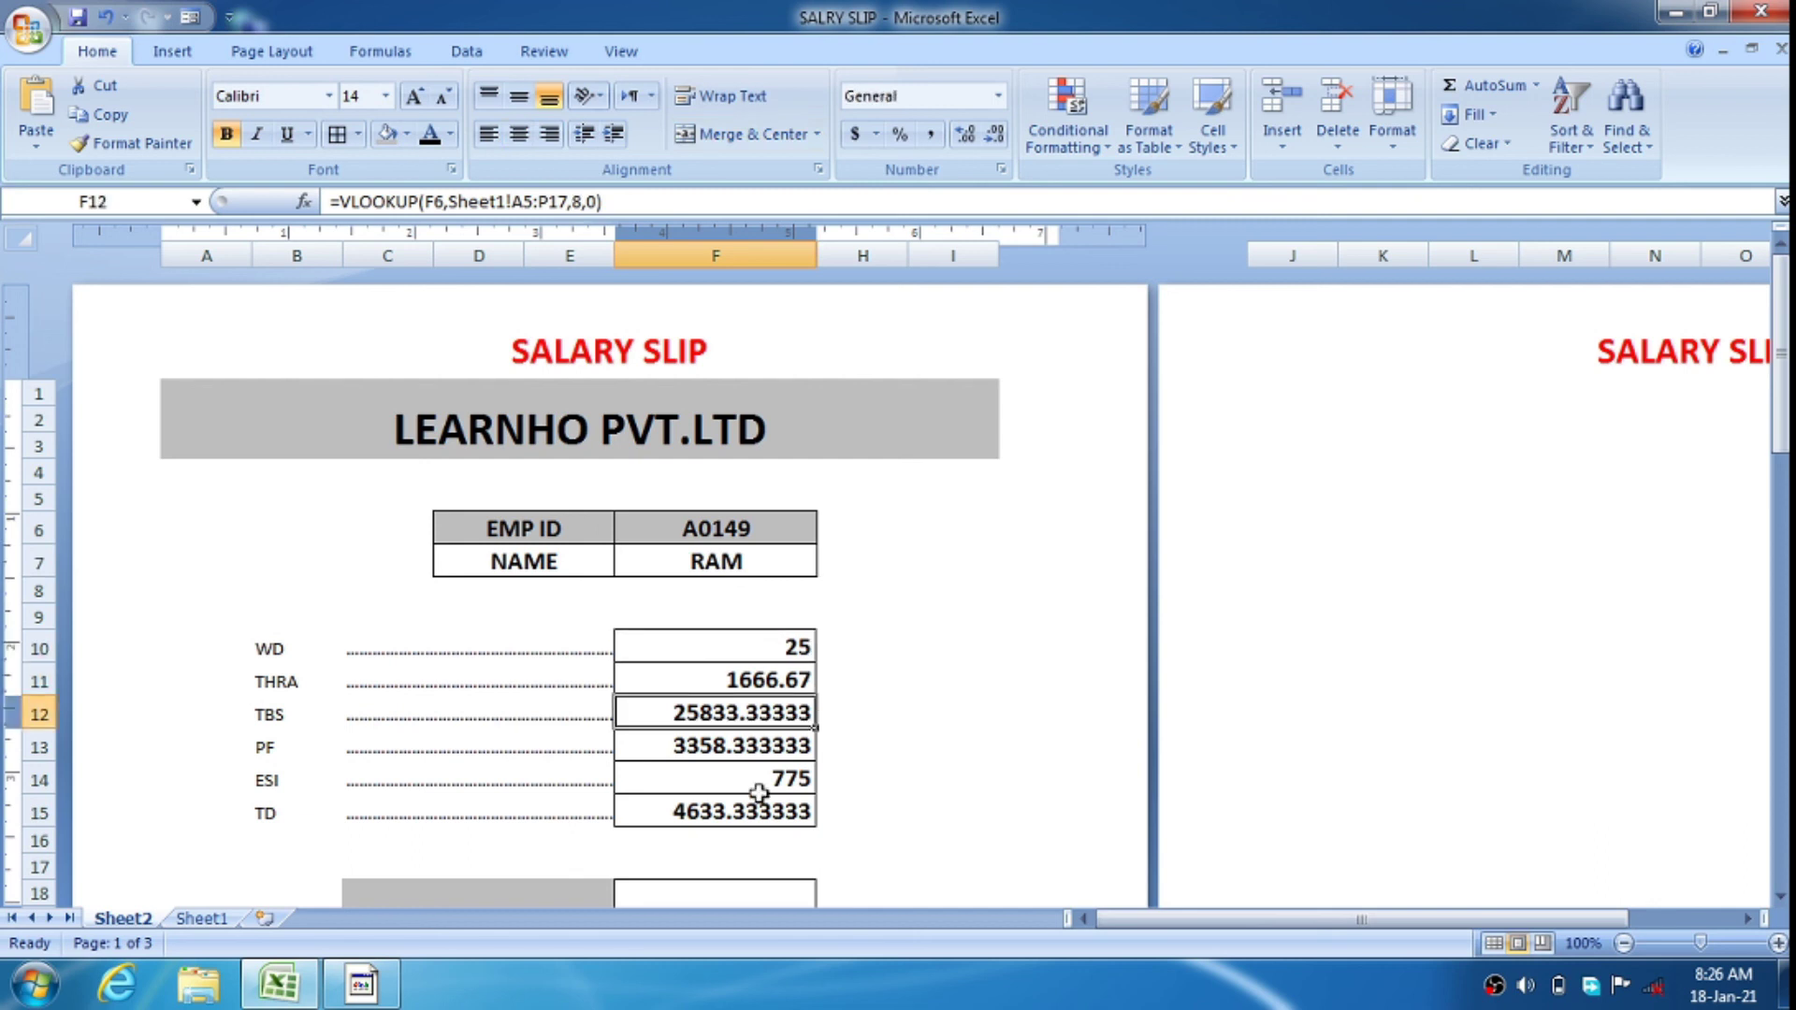